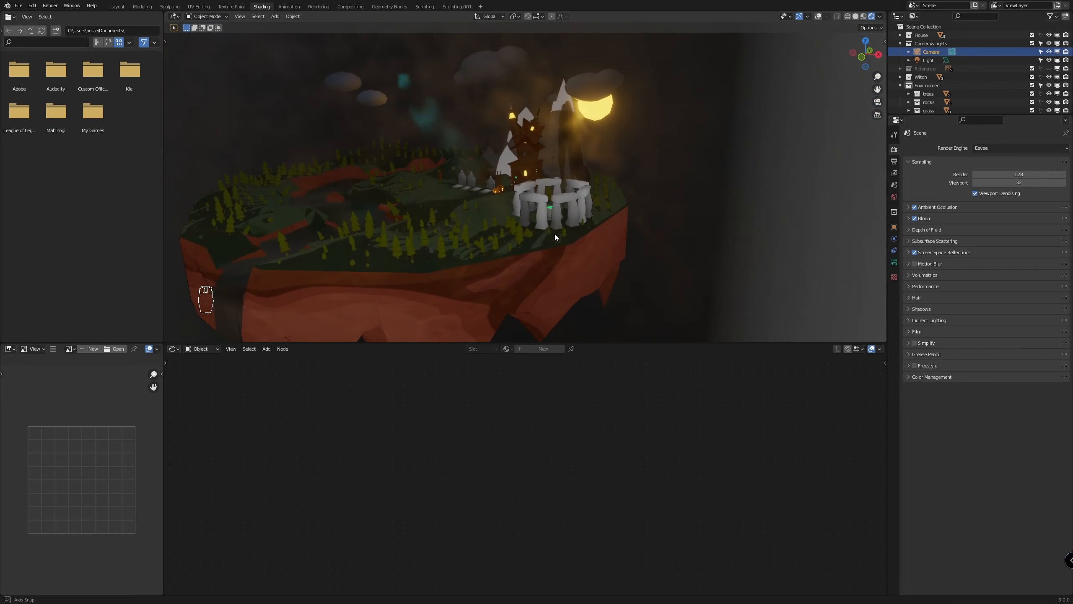
# Turn on the viewport overlays and try to select the witch standing at the house door
pyautogui.scroll(5, 590, 270)
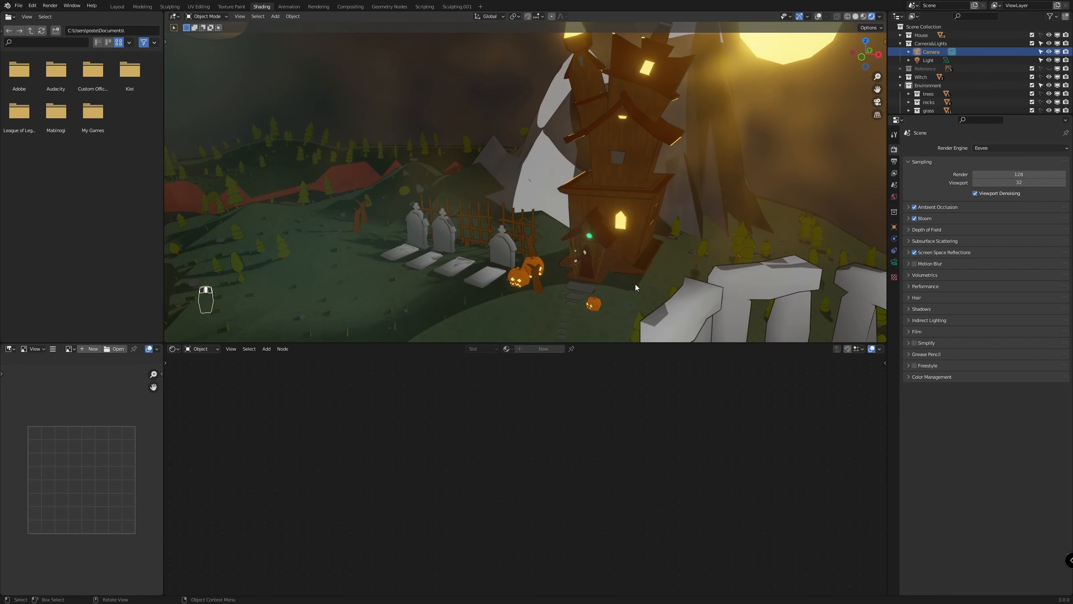
pyautogui.scroll(5, 599, 245)
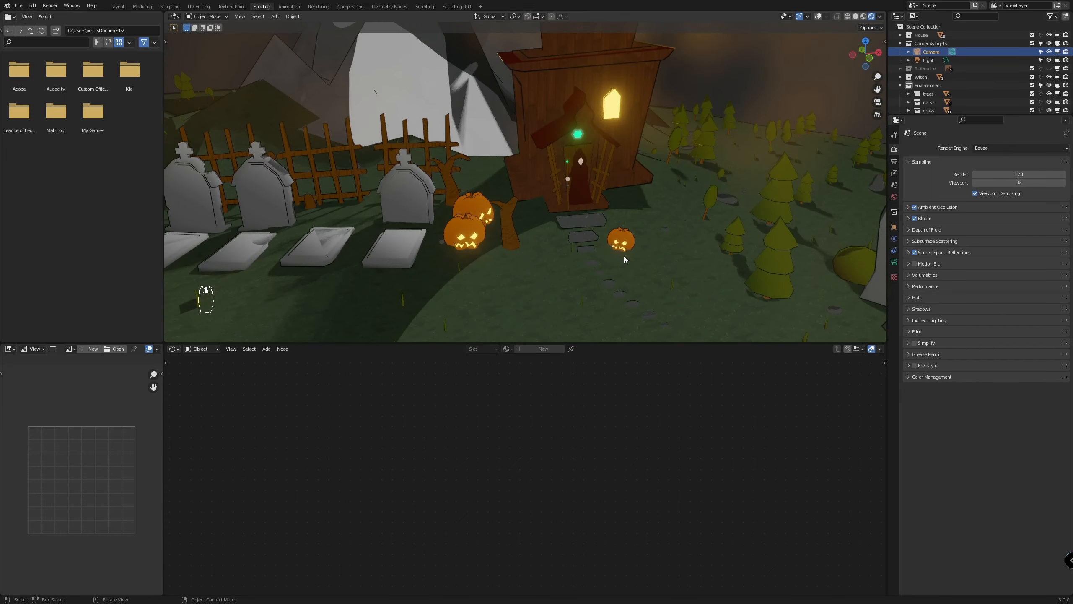
pyautogui.scroll(4, 478, 274)
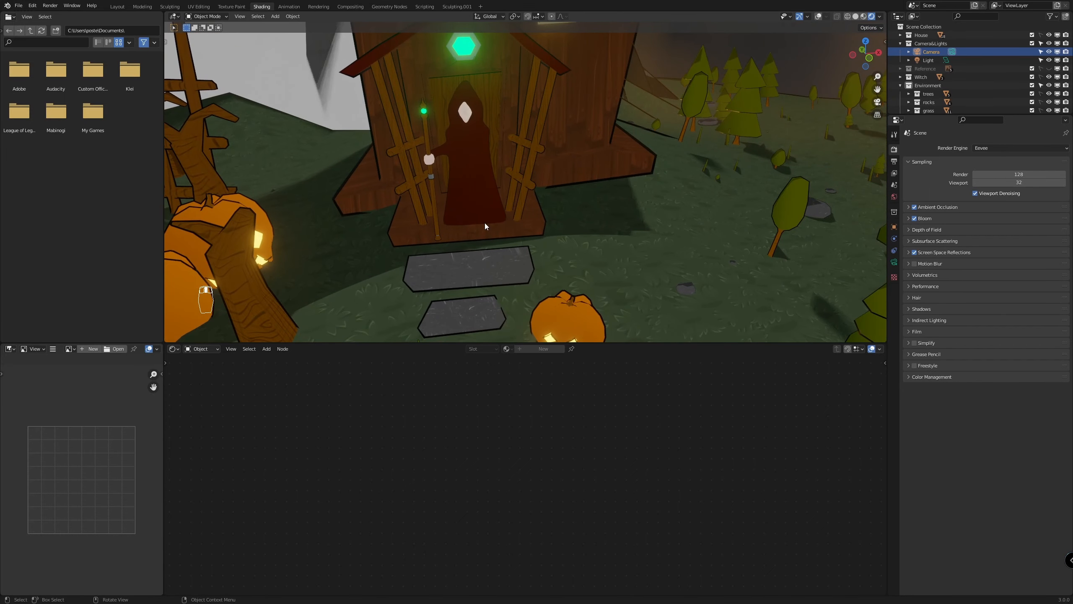
pyautogui.click(461, 111)
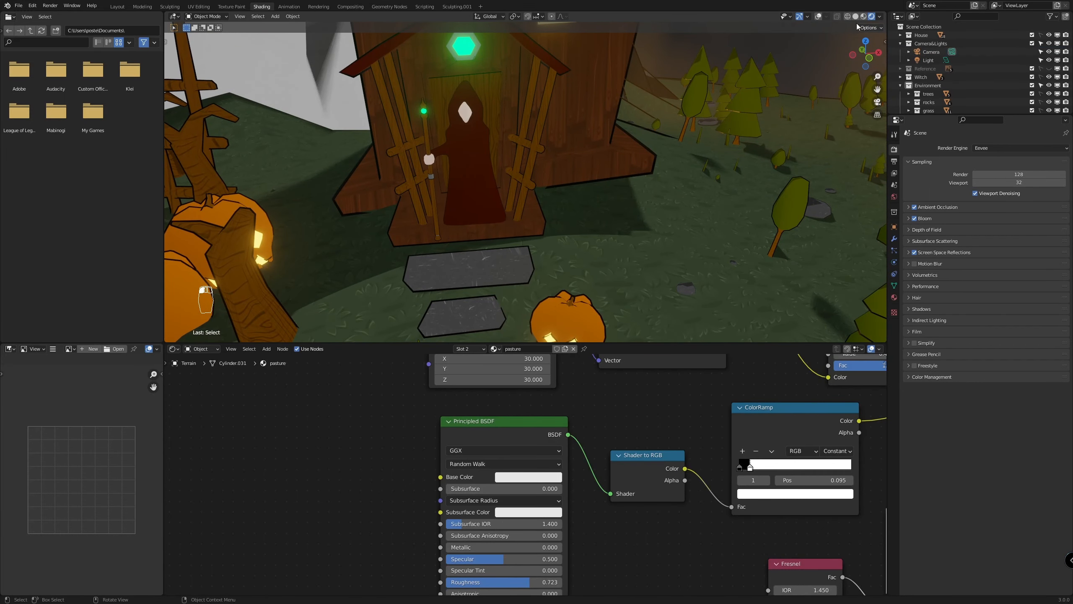
pyautogui.click(818, 15)
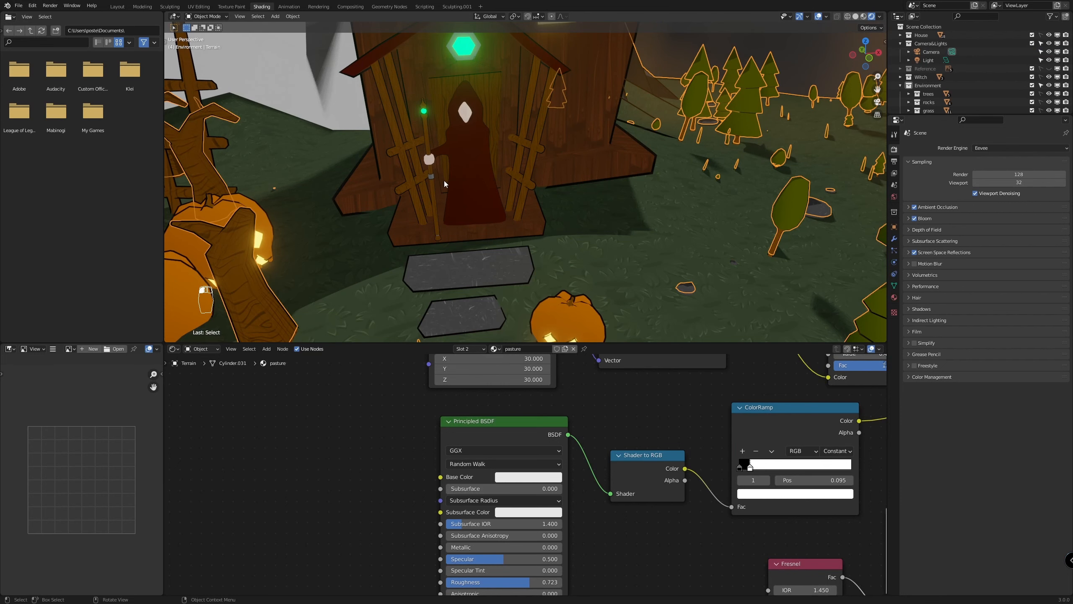
pyautogui.click(466, 117)
pyautogui.click(469, 143)
pyautogui.press('KP_Decimal')
pyautogui.scroll(4, 544, 207)
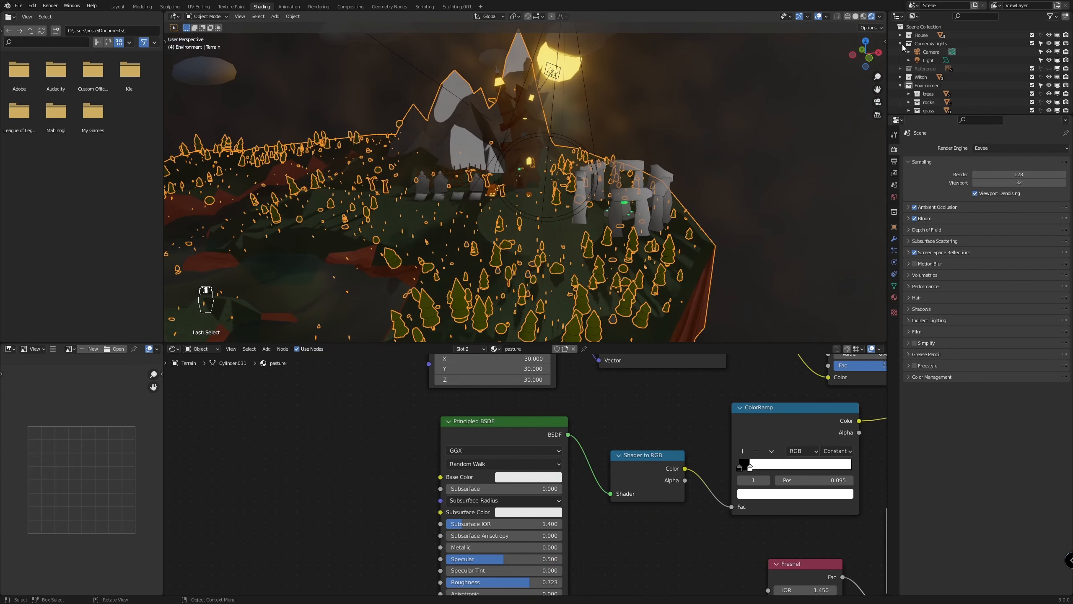
# Collapse the Environment and map collections in the outliner and clear the terrain selection
pyautogui.click(900, 86)
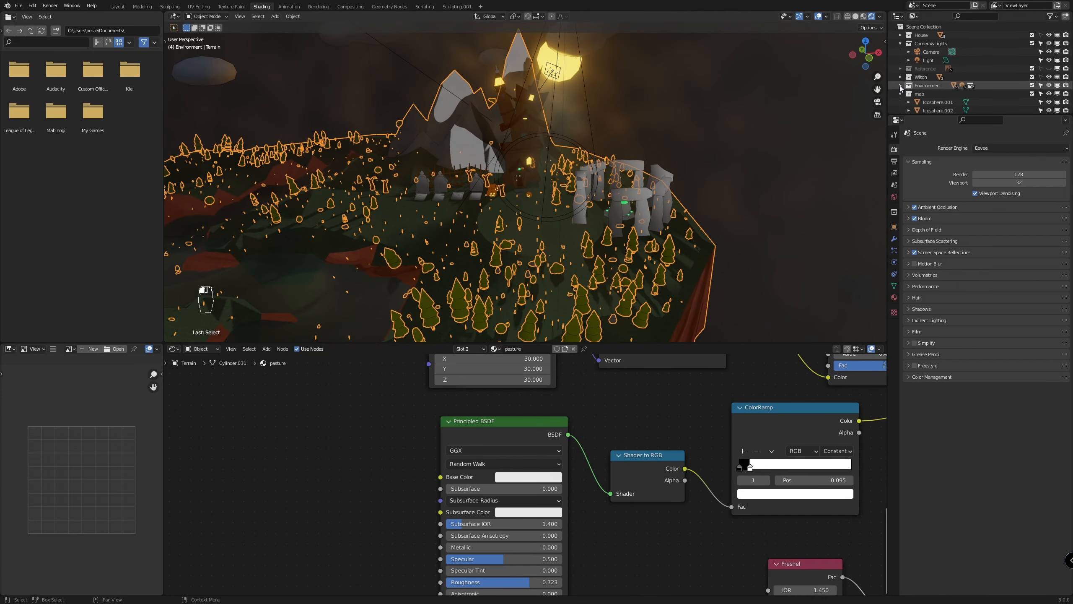
pyautogui.scroll(-3, 929, 94)
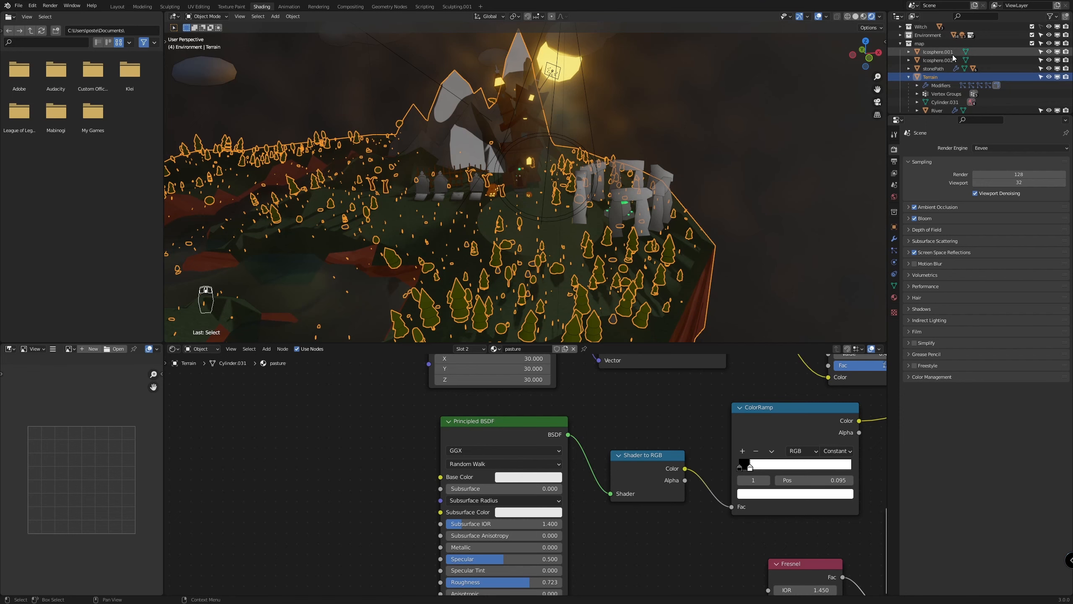
pyautogui.scroll(3, 953, 56)
pyautogui.click(900, 94)
pyautogui.click(393, 134)
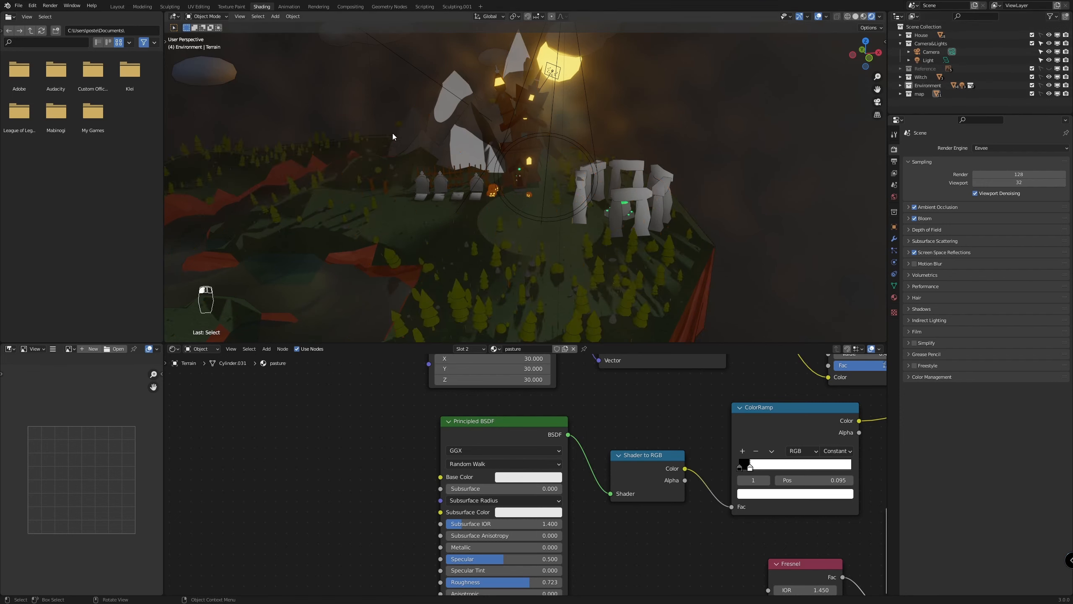
pyautogui.scroll(5, 393, 136)
pyautogui.scroll(6, 353, 211)
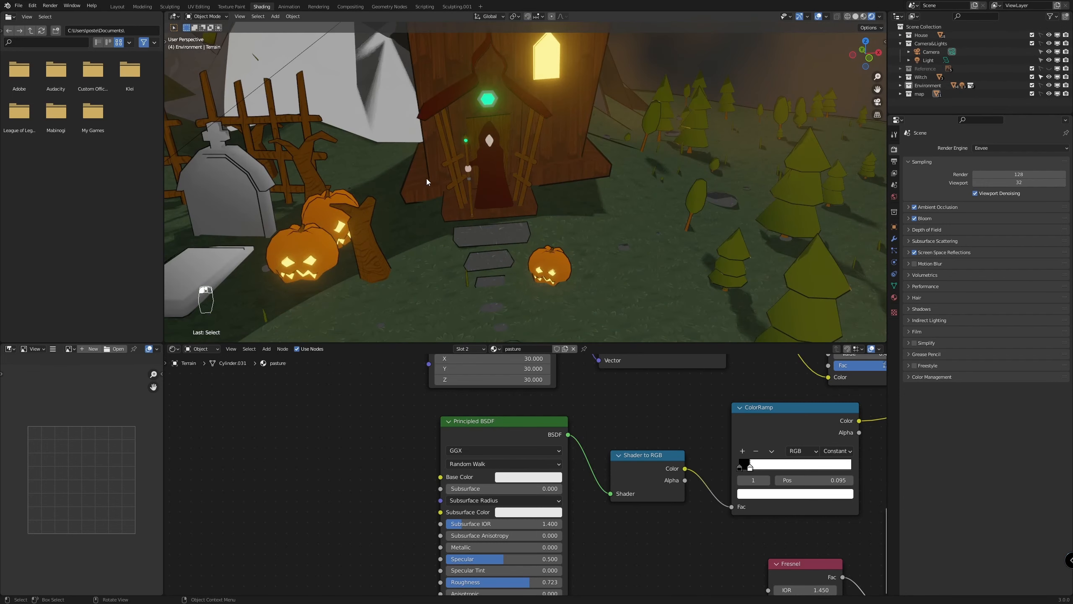
pyautogui.click(479, 126)
pyautogui.scroll(2, 576, 239)
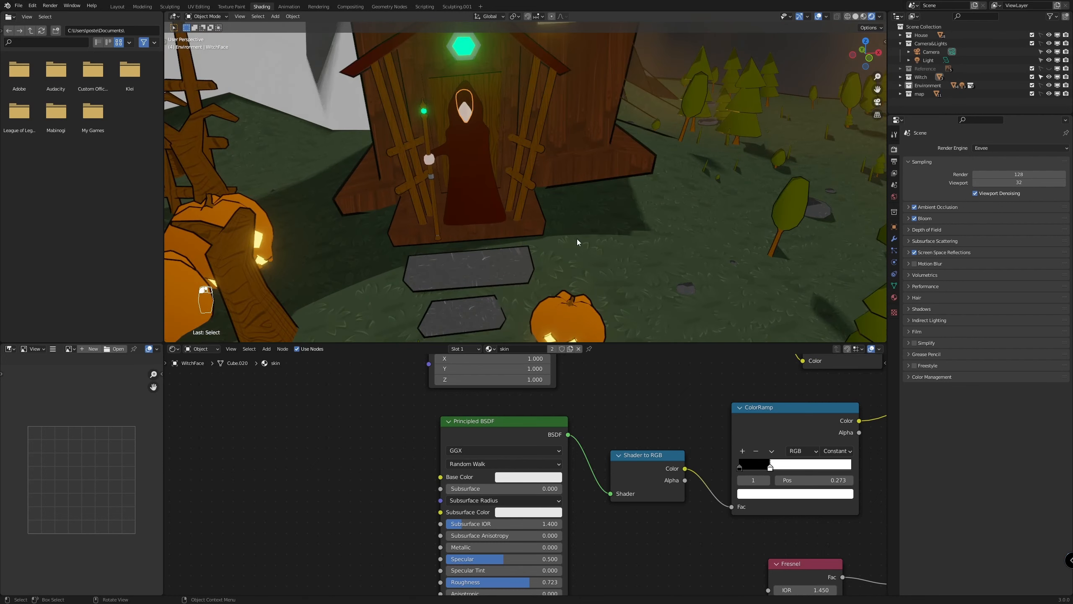
pyautogui.keyDown('shift'); pyautogui.moveTo(577, 239); pyautogui.dragTo(650, 302, button='middle'); pyautogui.keyUp('shift')
pyautogui.click(534, 227)
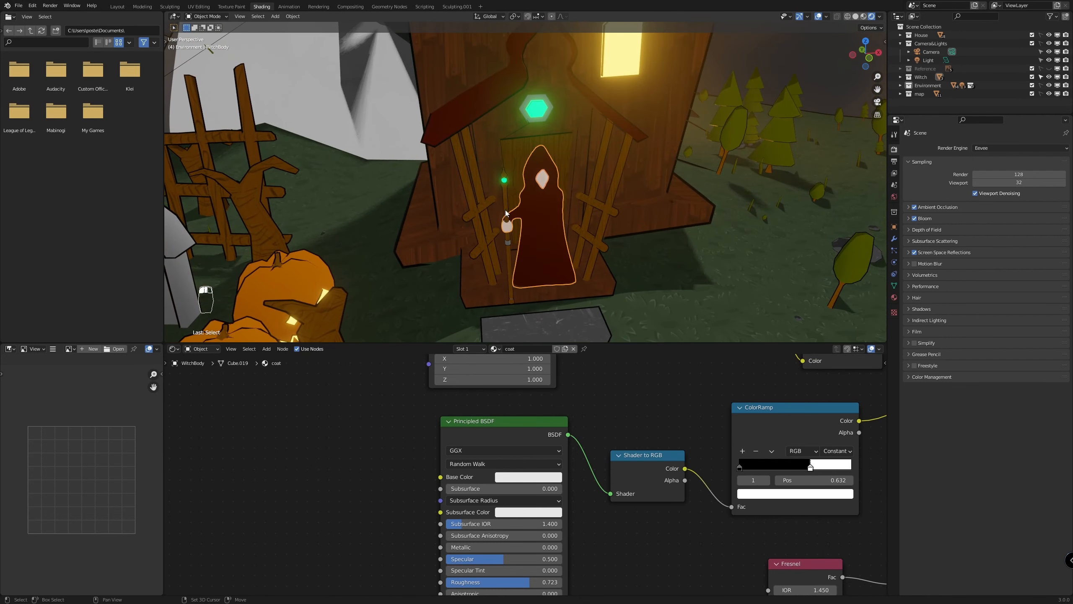
pyautogui.keyDown('shift'); pyautogui.click(505, 209); pyautogui.keyUp('shift')
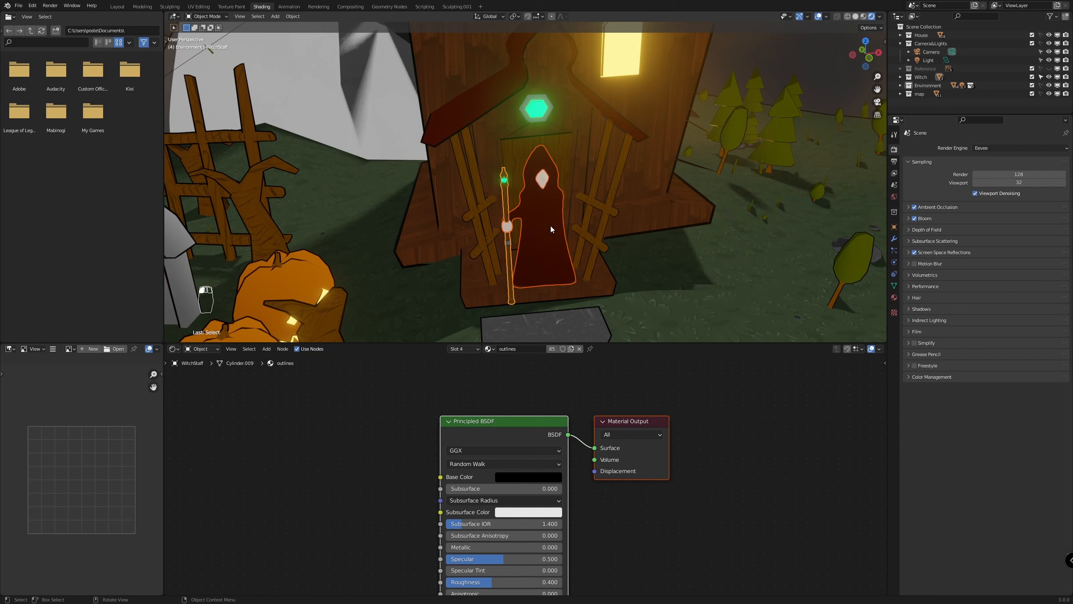
pyautogui.hotkey('alt', 'a')
# Make the House and Environment collections selectable and hide all selectable objects other than the witch and her staff
pyautogui.click(1041, 85)
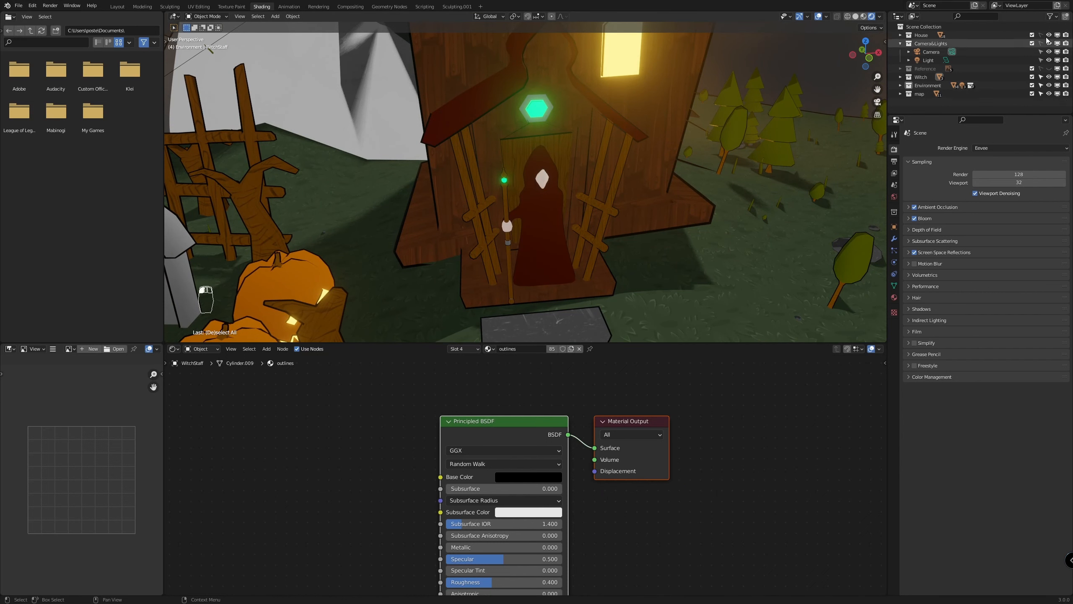
pyautogui.click(537, 214)
pyautogui.keyDown('shift'); pyautogui.click(505, 205); pyautogui.keyUp('shift')
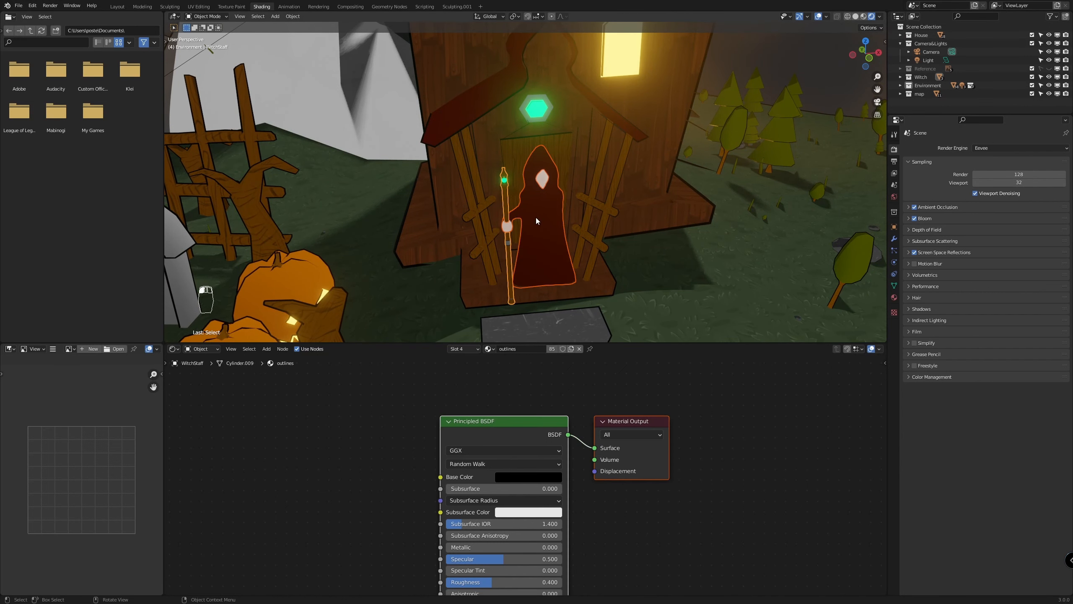
pyautogui.hotkey('ctrl', 'i')
pyautogui.press('h')
# Expand the Environment collection and make its subcollections of trees, rocks, grass, clouds, cemetery and stones selectable
pyautogui.scroll(-6, 536, 217)
pyautogui.click(901, 85)
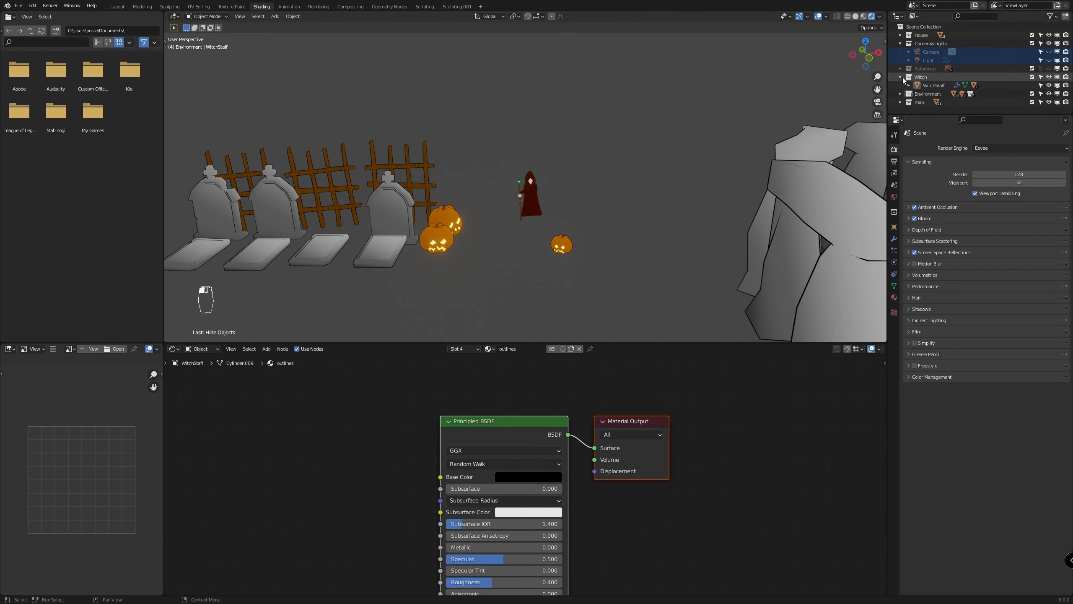
pyautogui.scroll(-3, 971, 86)
pyautogui.scroll(3, 578, 186)
pyautogui.moveTo(1041, 77); pyautogui.dragTo(1041, 102)
pyautogui.scroll(-1, 577, 163)
# Hide the remaining scenery so only the witch and her staff stay, and switch to the front orthographic view
pyautogui.moveTo(577, 159); pyautogui.dragTo(500, 203)
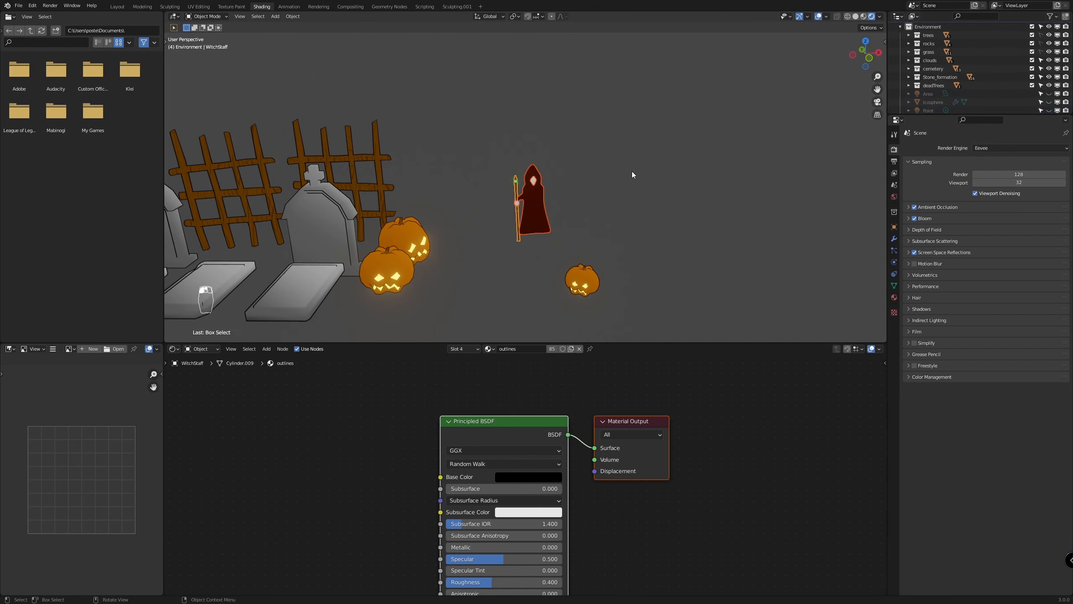
pyautogui.hotkey('ctrl', 'i')
pyautogui.press('h')
pyautogui.scroll(-10, 693, 262)
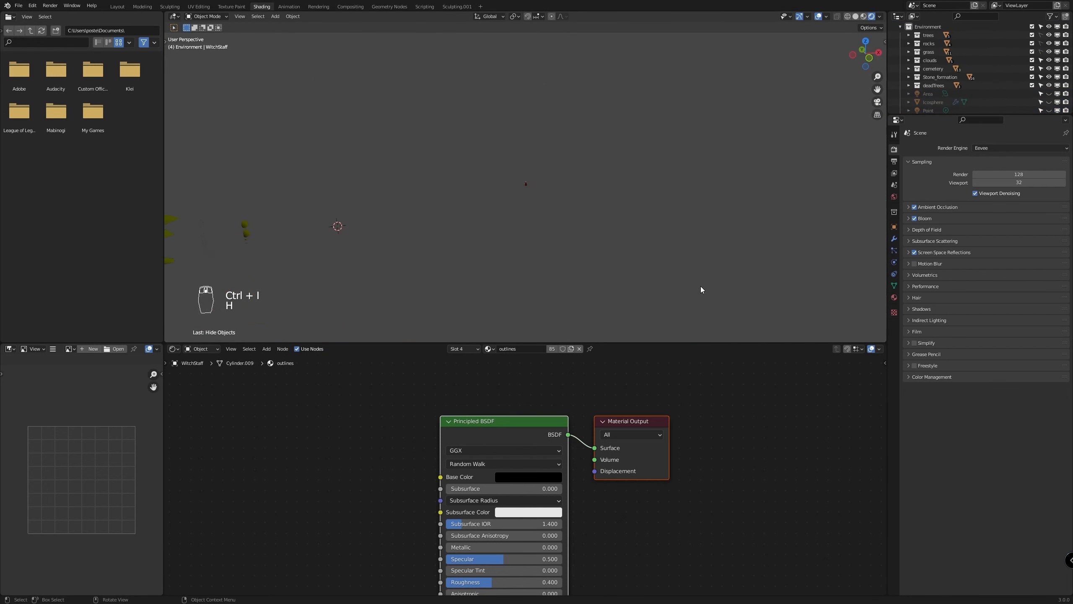
pyautogui.press('KP_1')
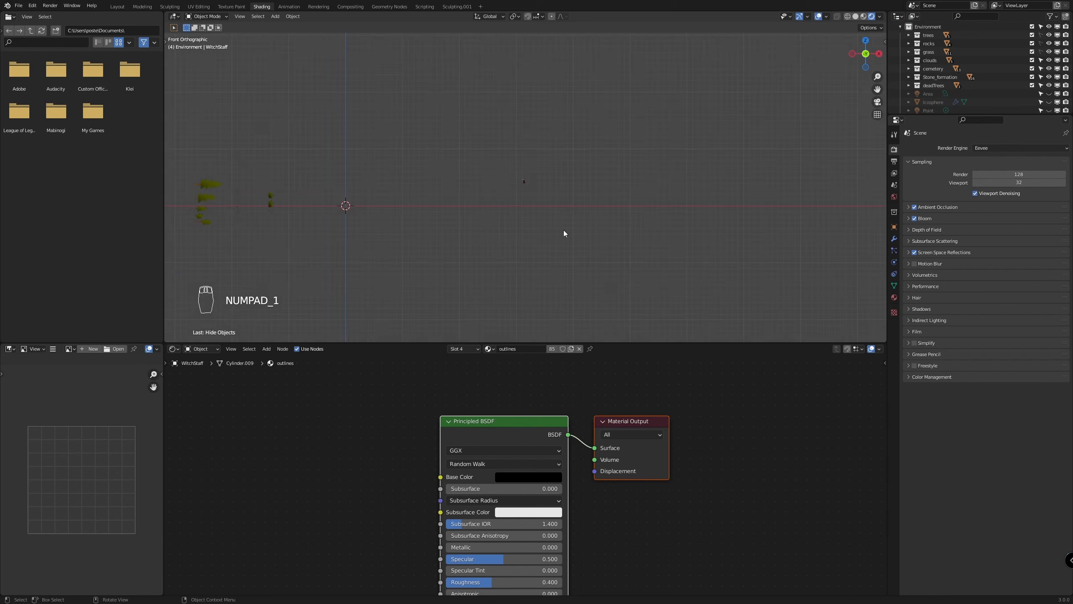
pyautogui.scroll(15, 472, 155)
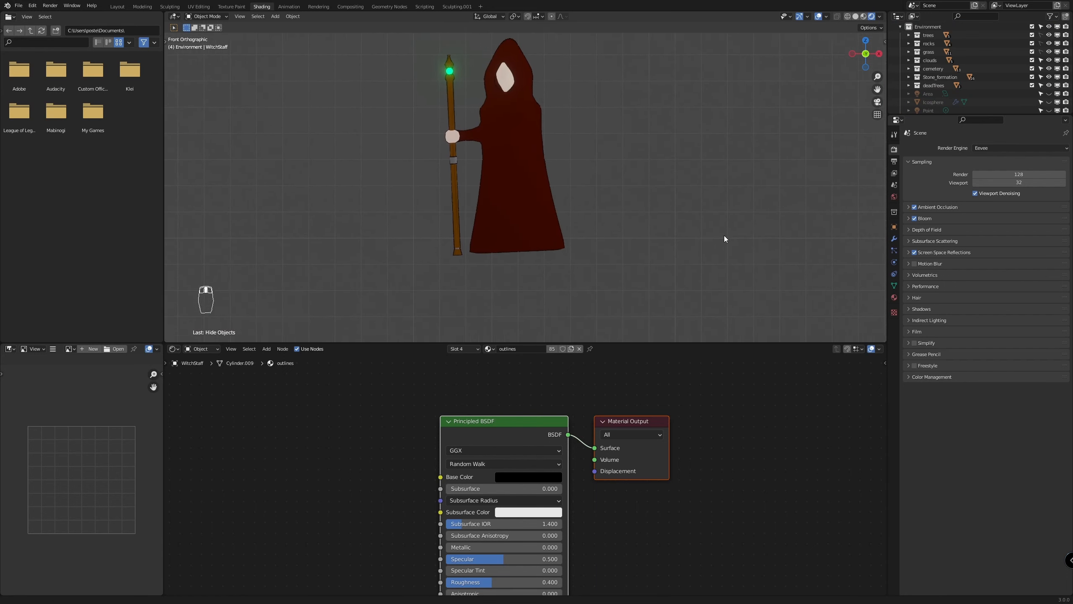
pyautogui.scroll(-2, 723, 235)
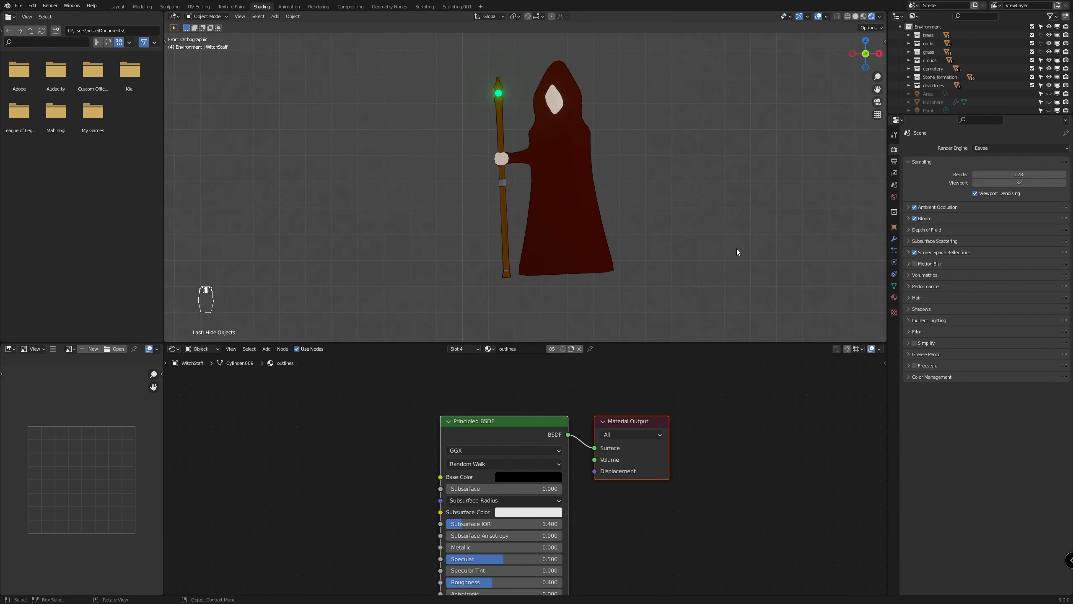
# Make the Environment, map, House and Camera&Lights collections unselectable, and collapse the Environment and Camera&Lights collections
pyautogui.click(558, 70)
pyautogui.scroll(3, 1012, 62)
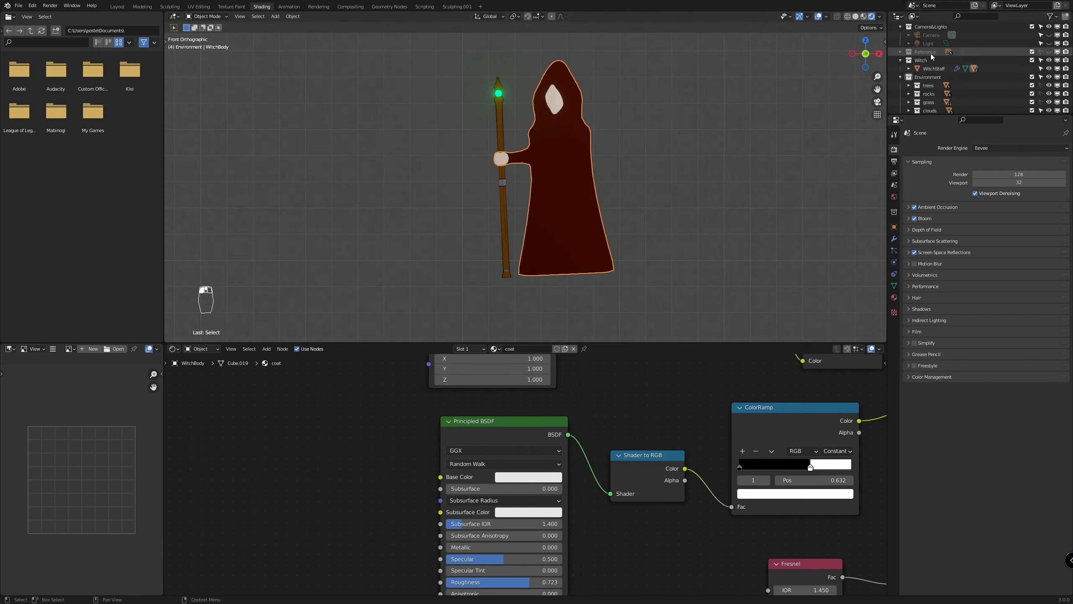
pyautogui.click(901, 77)
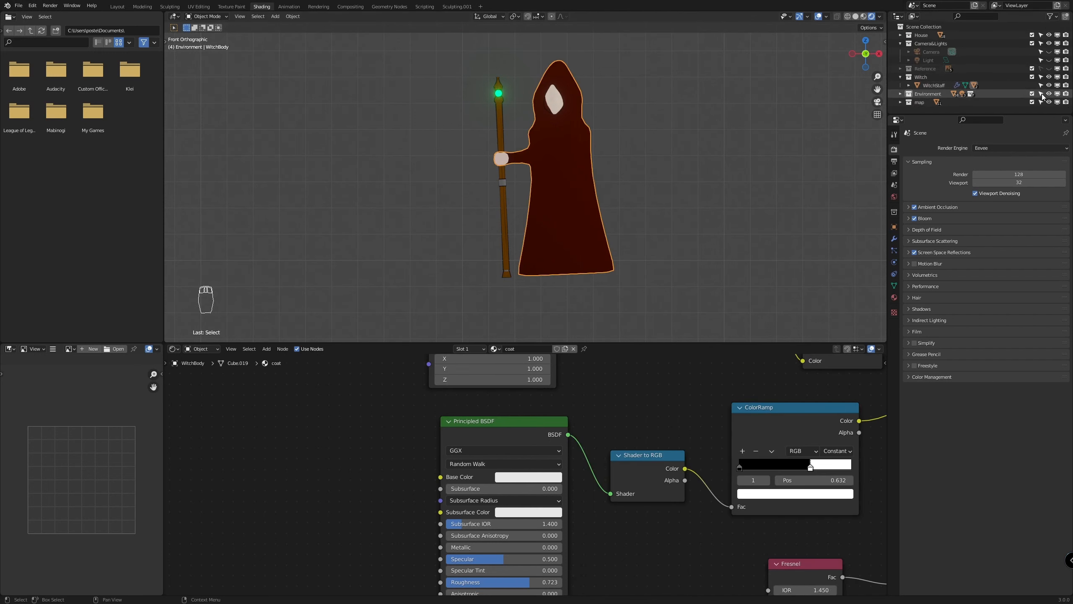
pyautogui.moveTo(1041, 94); pyautogui.dragTo(1041, 104)
pyautogui.moveTo(1040, 36); pyautogui.dragTo(1040, 40)
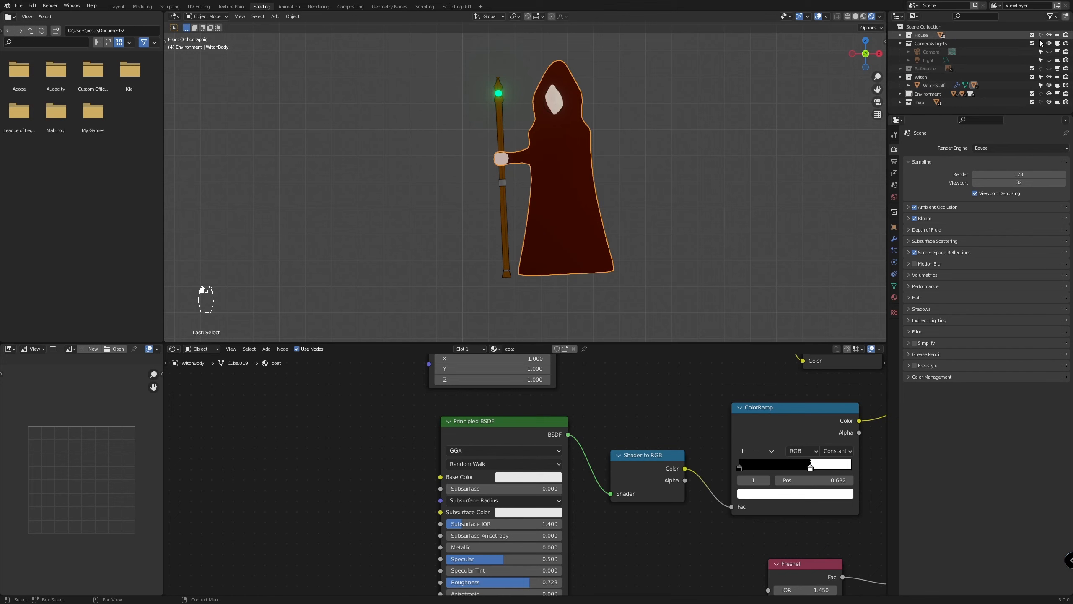
pyautogui.click(1040, 43)
pyautogui.click(900, 44)
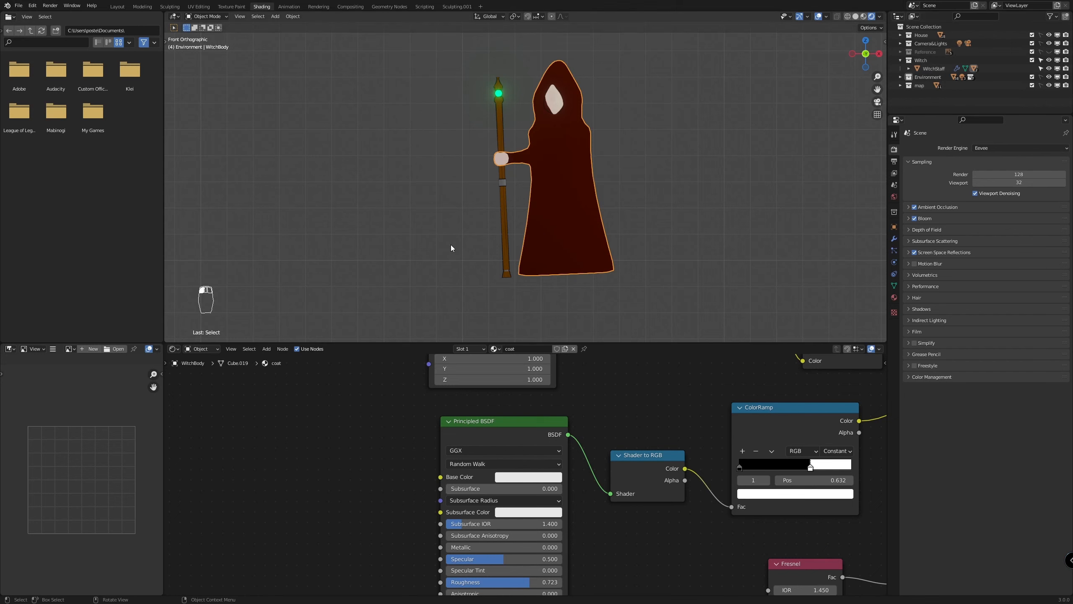
pyautogui.click(608, 108)
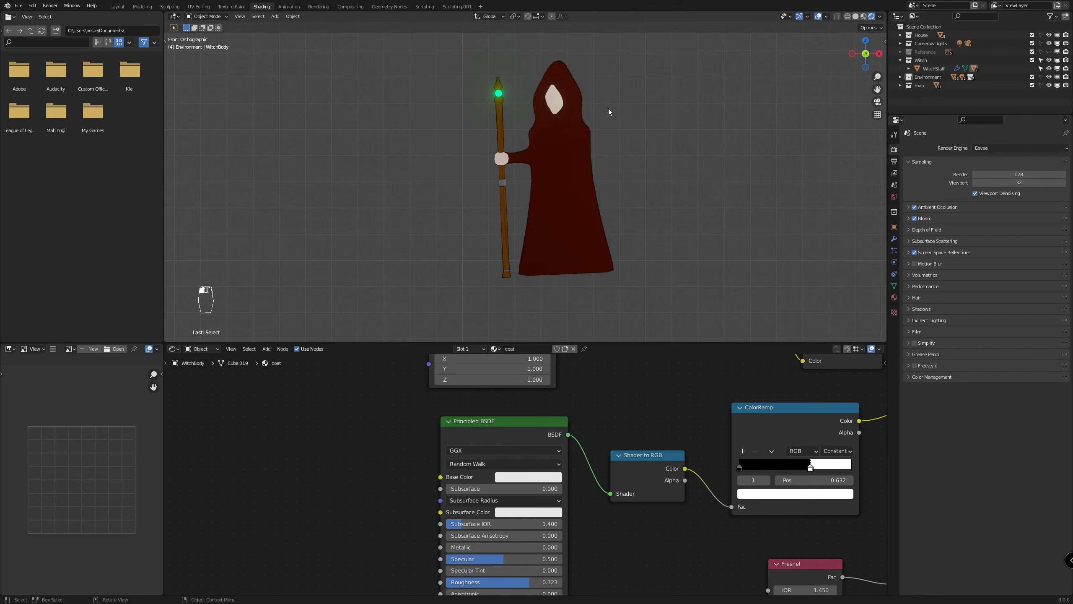
# Clear the parenting between the witch's staff, body and face while keeping their transformation
pyautogui.click(545, 104)
pyautogui.click(928, 70)
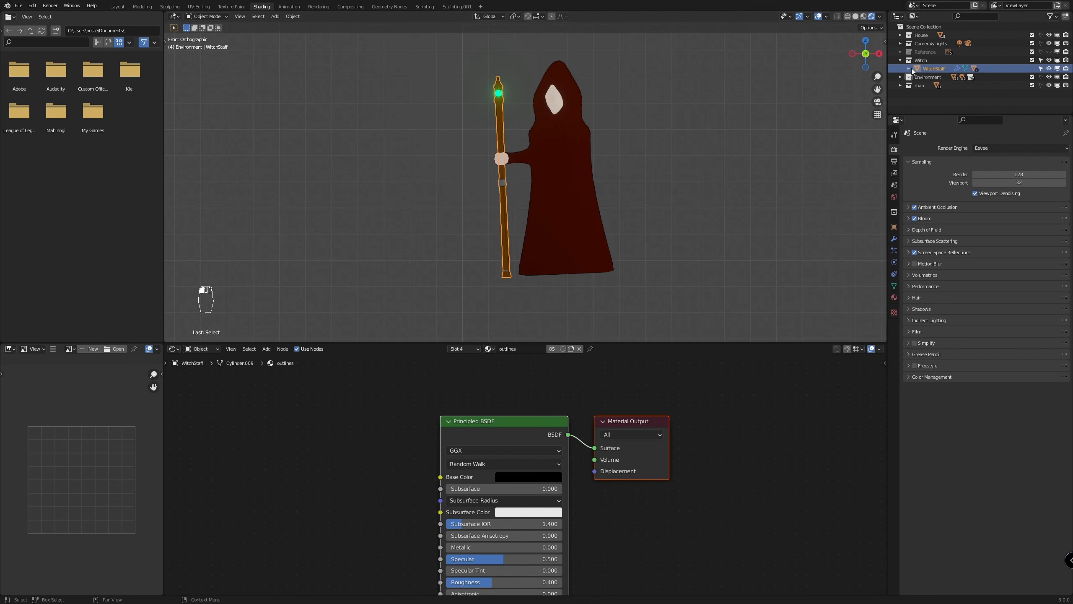
pyautogui.click(909, 68)
pyautogui.moveTo(660, 73); pyautogui.dragTo(463, 204)
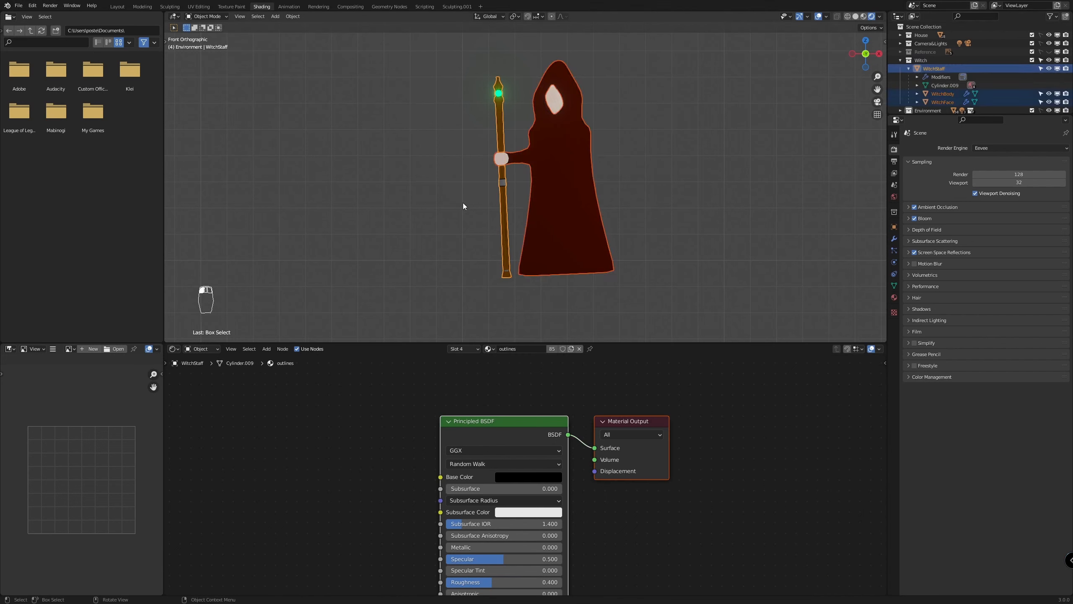
pyautogui.hotkey('alt', 'p')
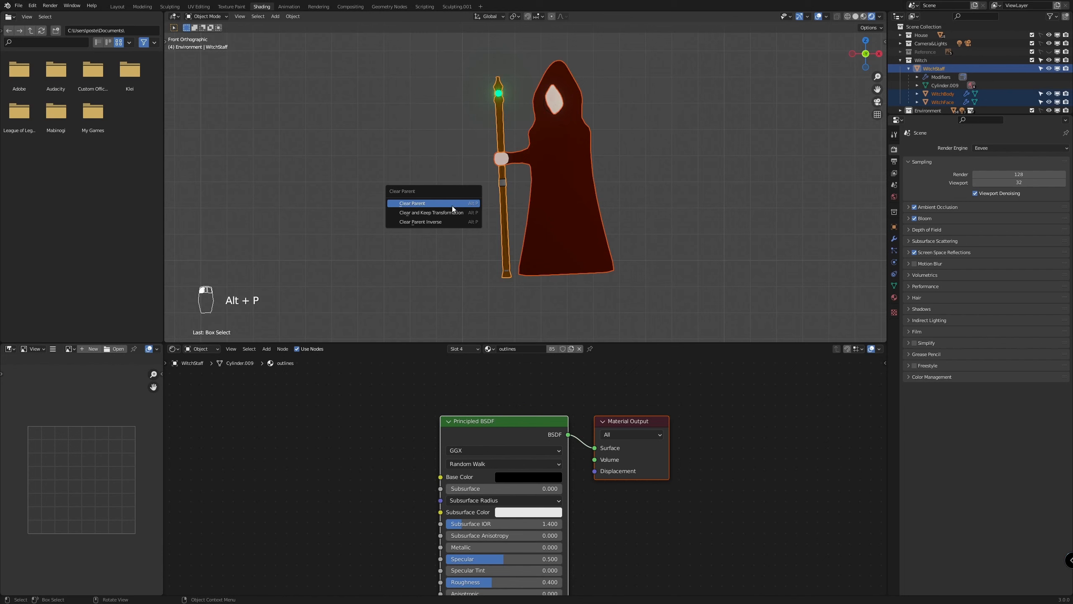
pyautogui.click(438, 213)
pyautogui.click(651, 136)
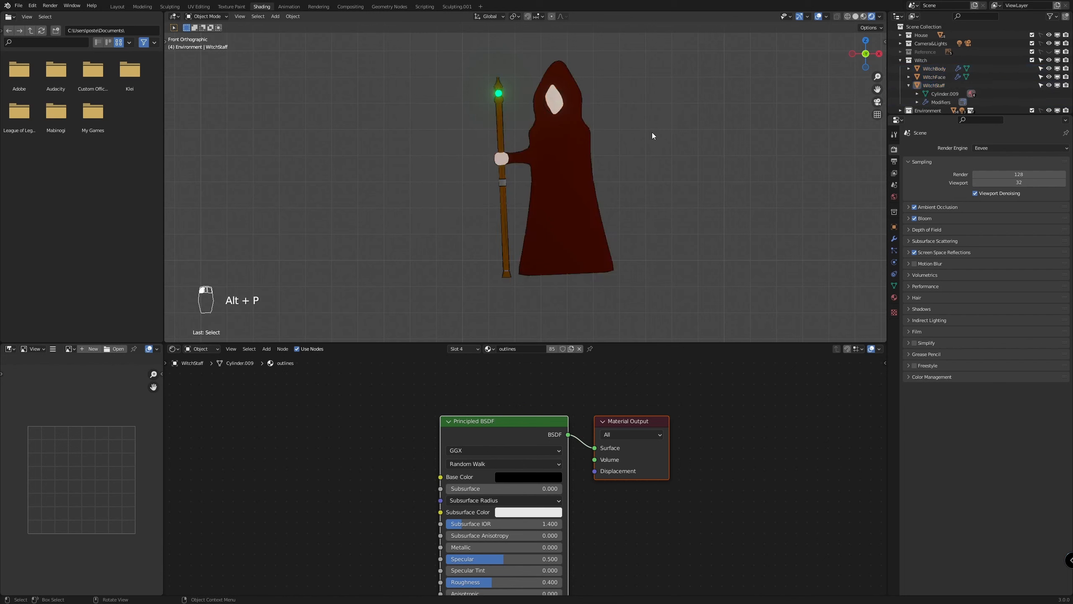
# Rotate the witch's body, face and staff together by about 14.3° around the global Z axis
pyautogui.moveTo(636, 61); pyautogui.dragTo(446, 195)
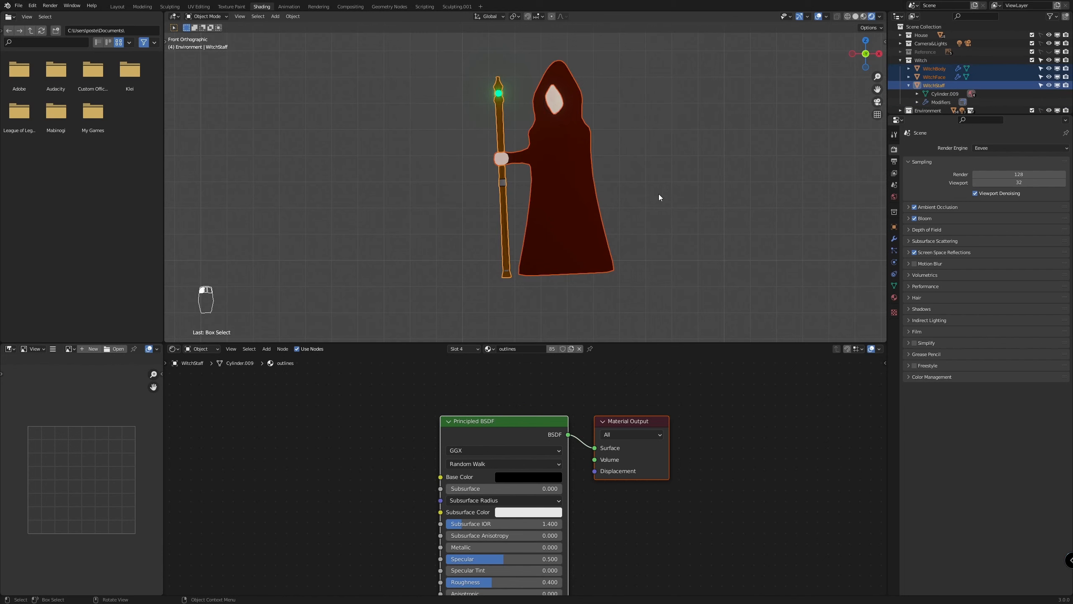
pyautogui.press('r')
pyautogui.press('z')
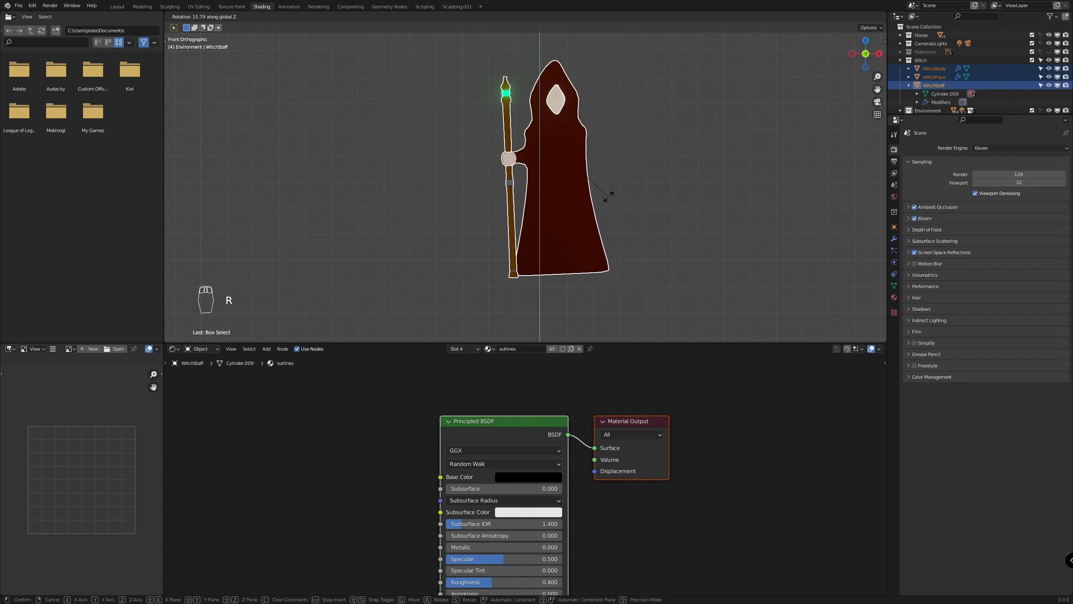
pyautogui.click(612, 196)
# Switch the viewport to solid shading and rotate the whole witch about 3.18° in the front view
pyautogui.press('z')
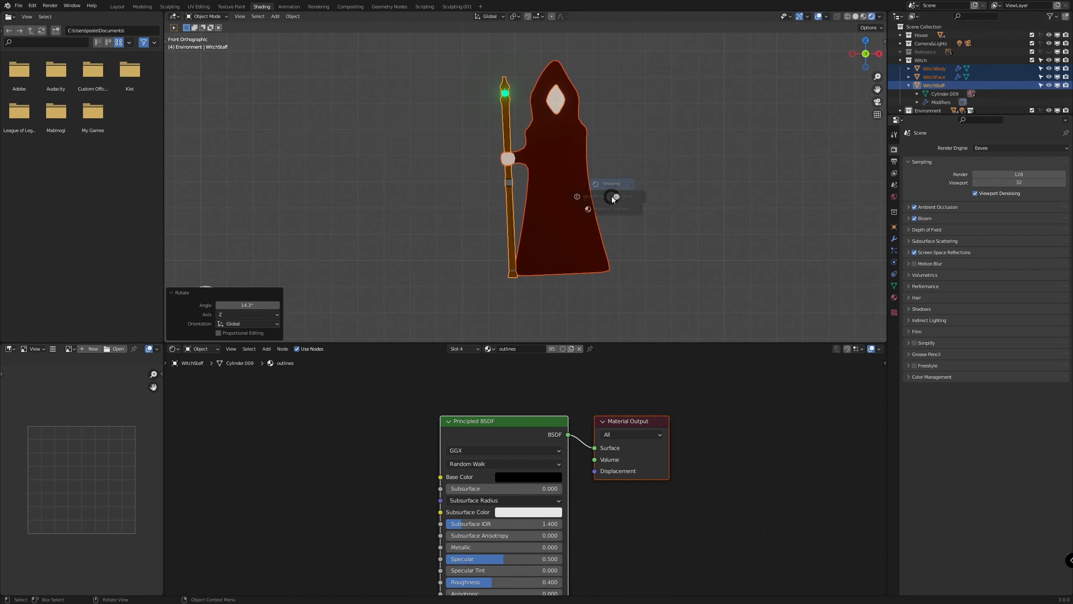
pyautogui.click(686, 196)
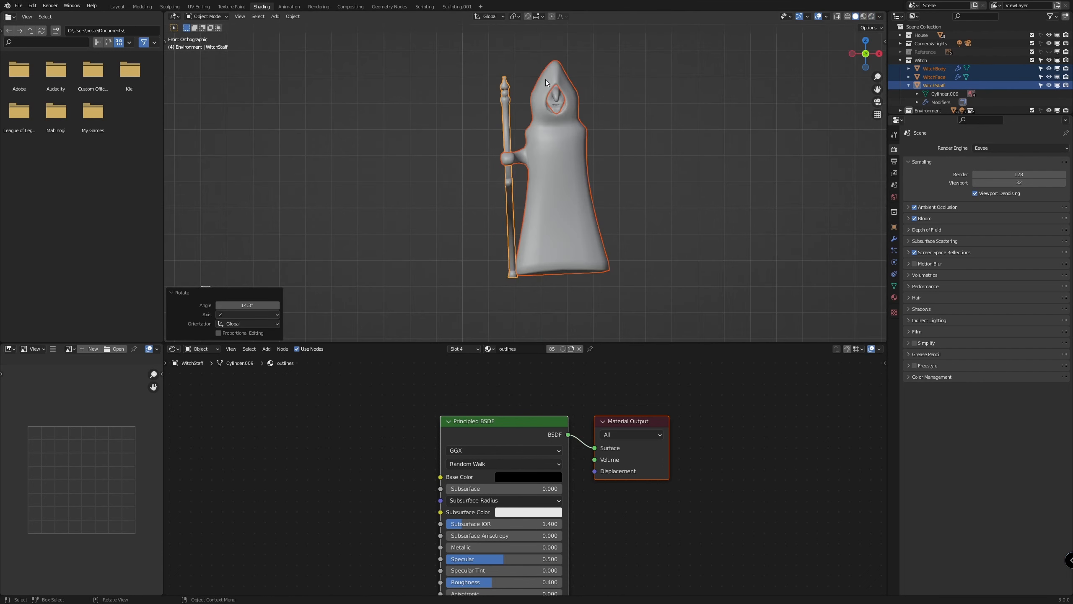
pyautogui.press('r')
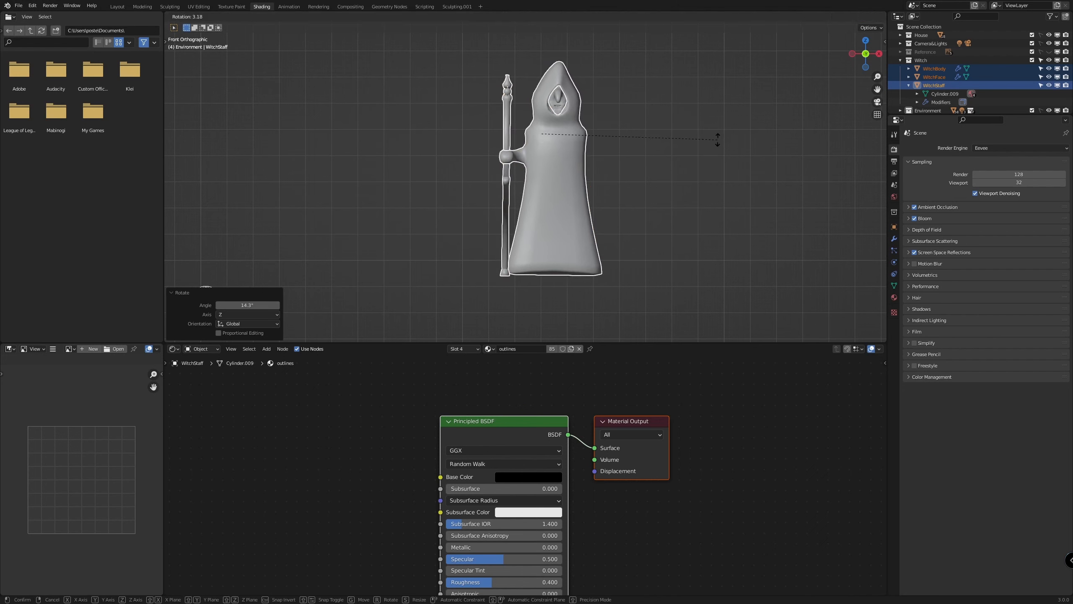
pyautogui.click(718, 139)
# Move the whole witch about -0.046 m in X and -0.034 m in Z, and rotate it about -0.55° in the front view
pyautogui.press('g')
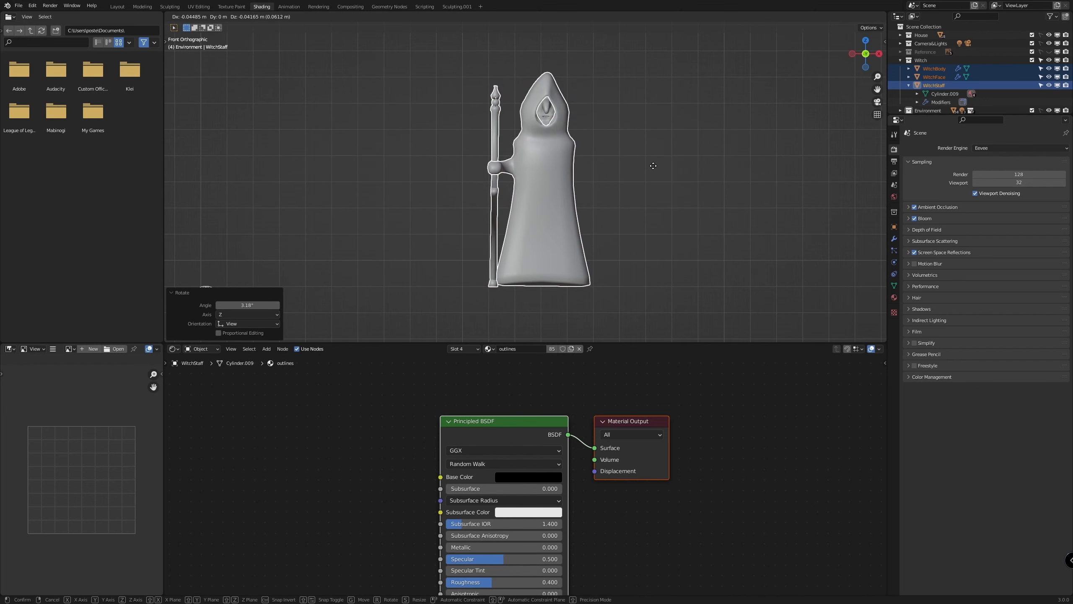
pyautogui.click(652, 164)
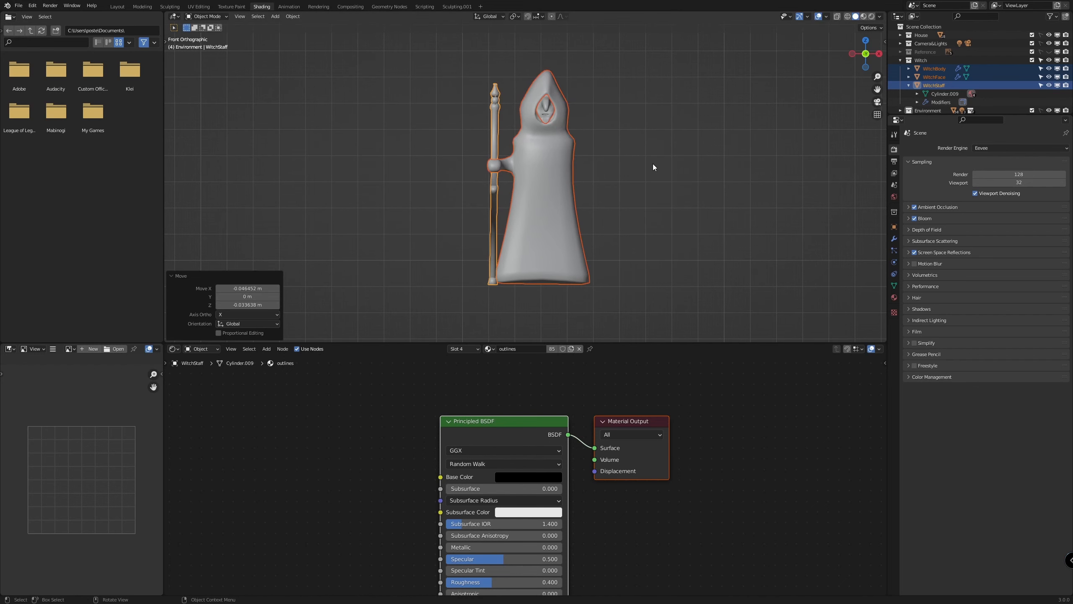
pyautogui.scroll(1, 624, 97)
pyautogui.press('r')
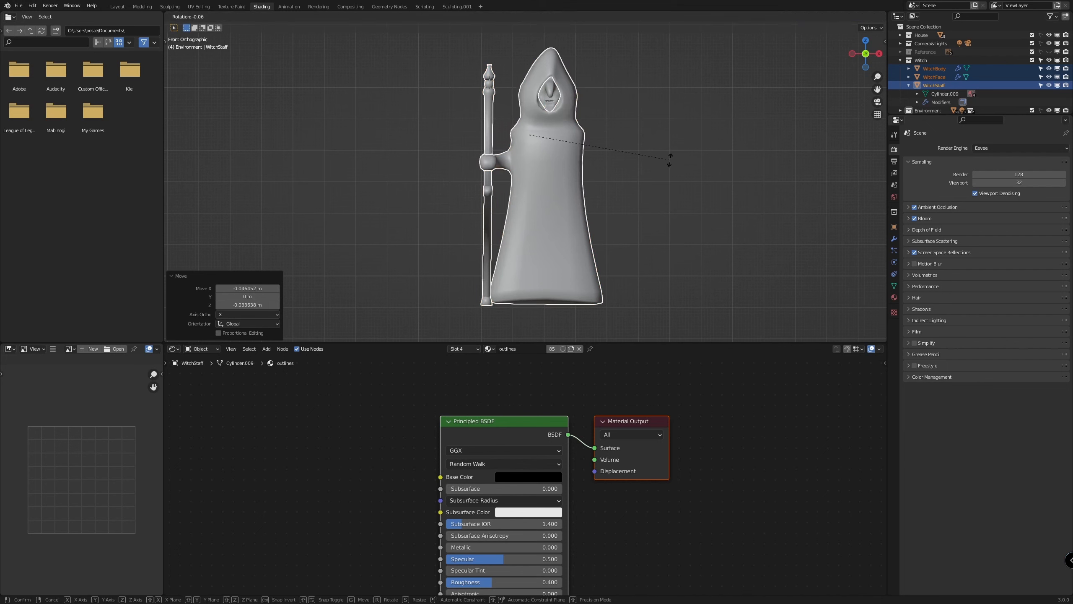
pyautogui.click(669, 158)
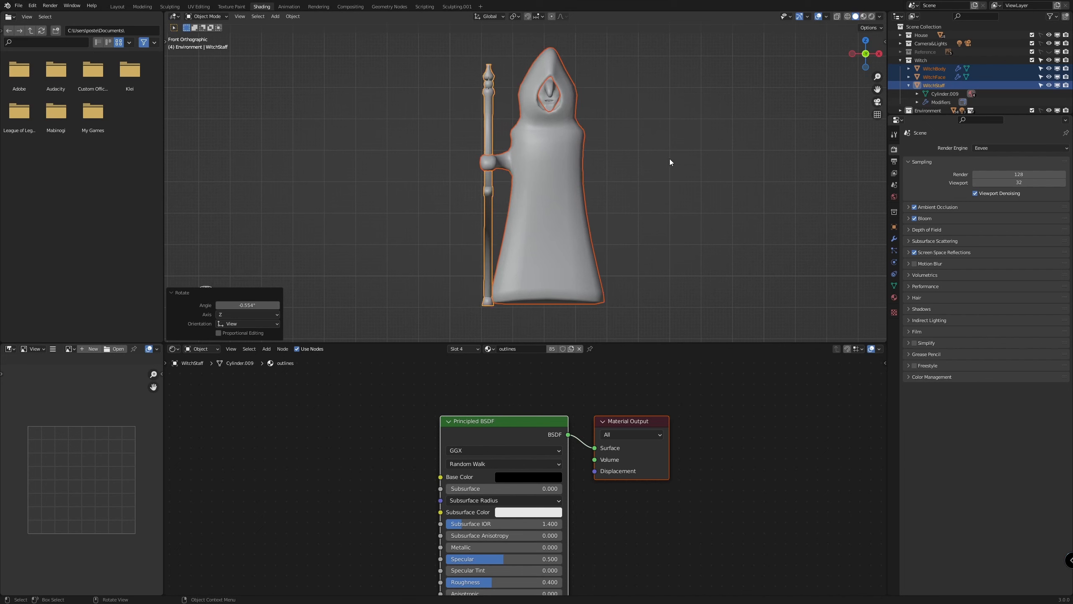
# Shift the witch and her staff about -0.02 m along X and about -0.007 m along Z
pyautogui.press('g')
pyautogui.press('x')
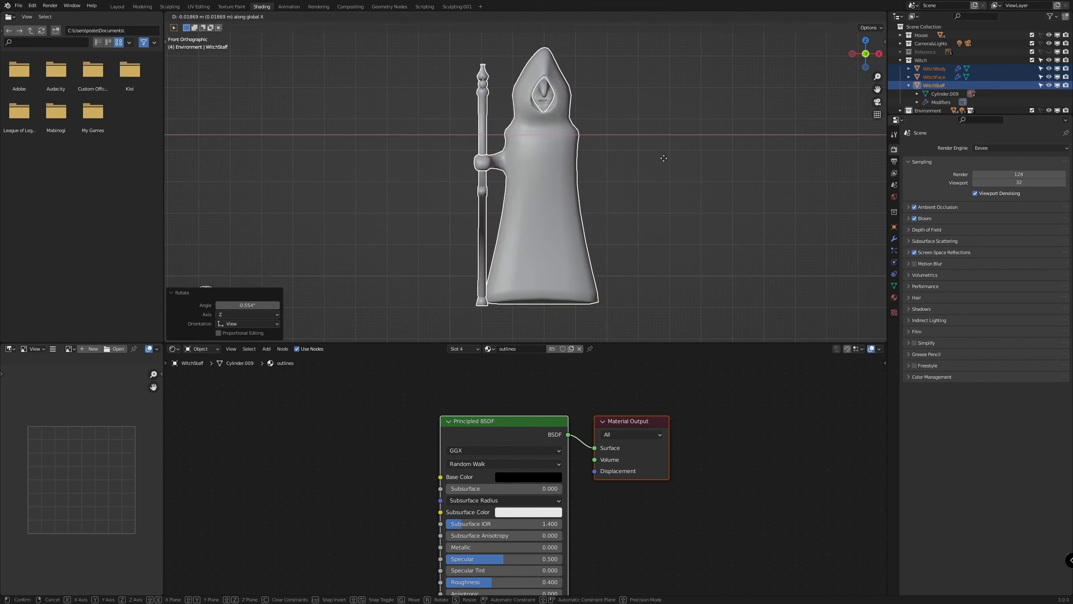
pyautogui.click(663, 159)
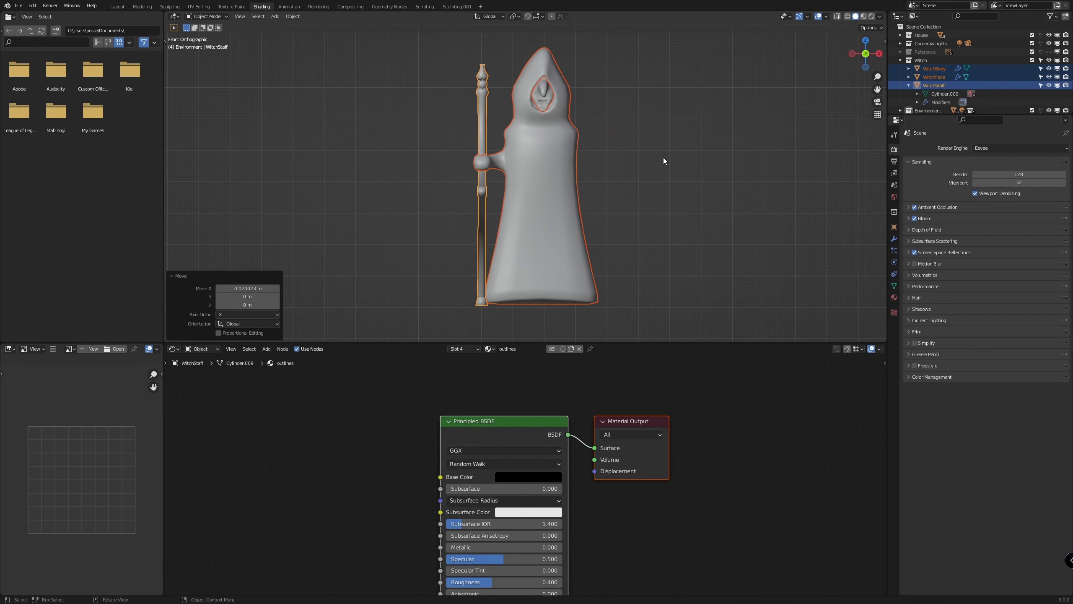
pyautogui.press('g')
pyautogui.press('z')
pyautogui.click(663, 163)
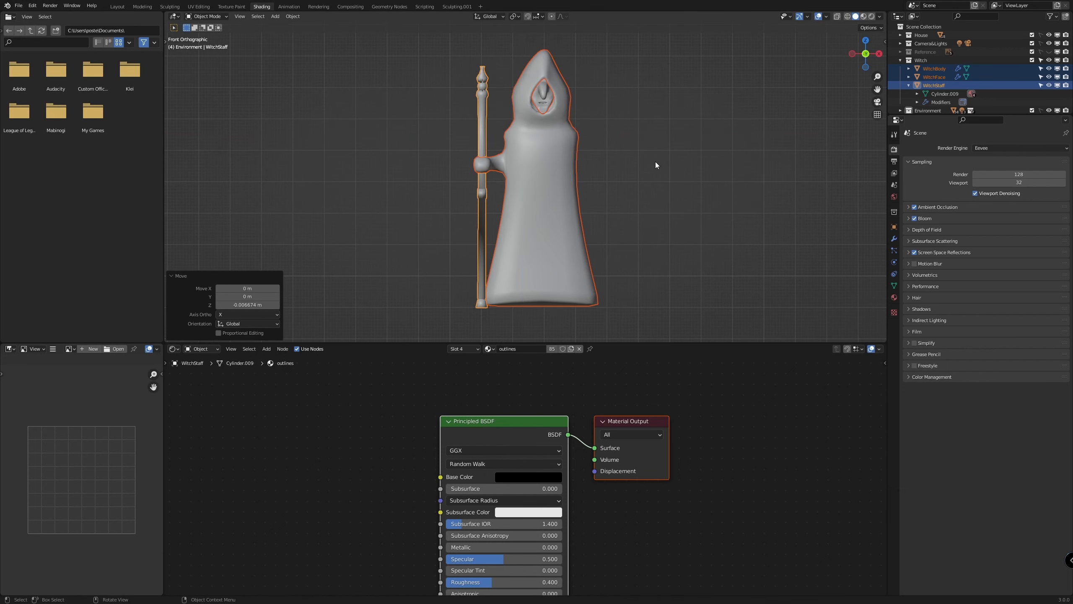
pyautogui.scroll(-1, 661, 228)
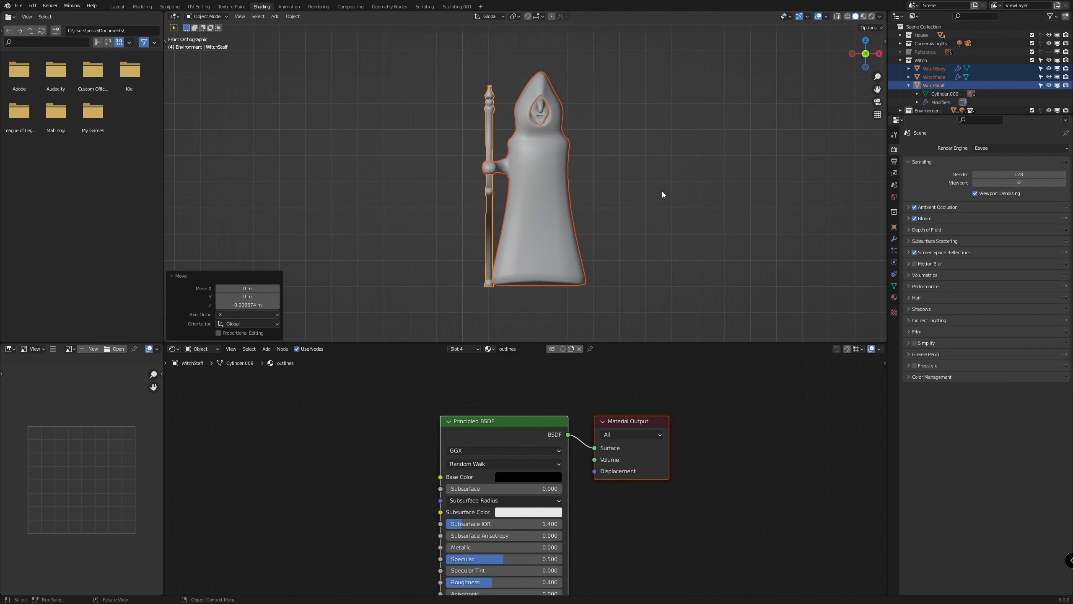
# Raise only the witch's staff about 0.005 m along the Z axis
pyautogui.scroll(1, 567, 207)
pyautogui.click(480, 244)
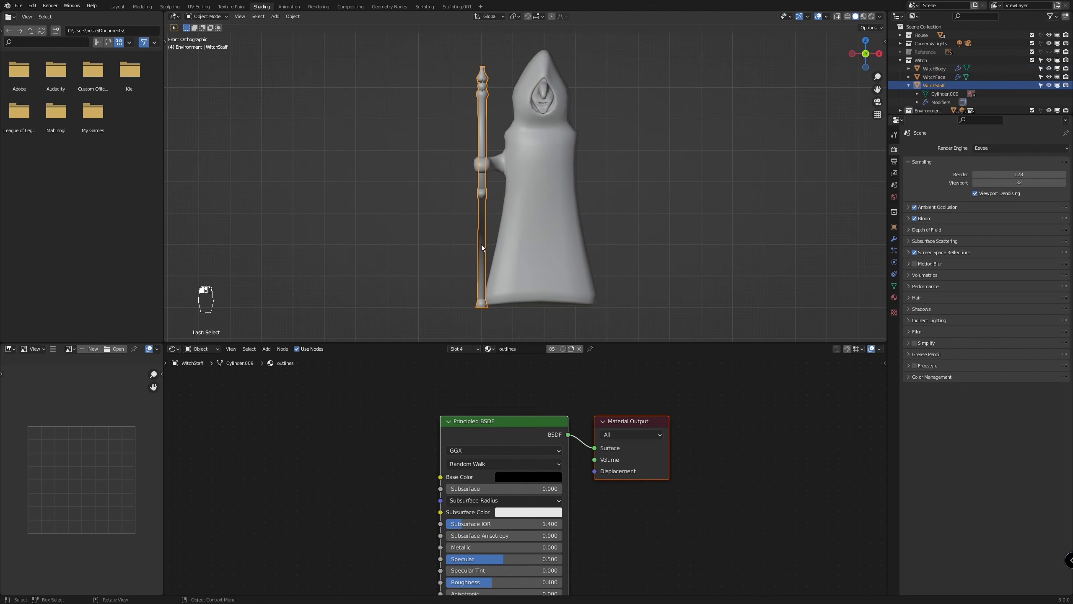
pyautogui.press('g')
pyautogui.press('z')
pyautogui.click(481, 242)
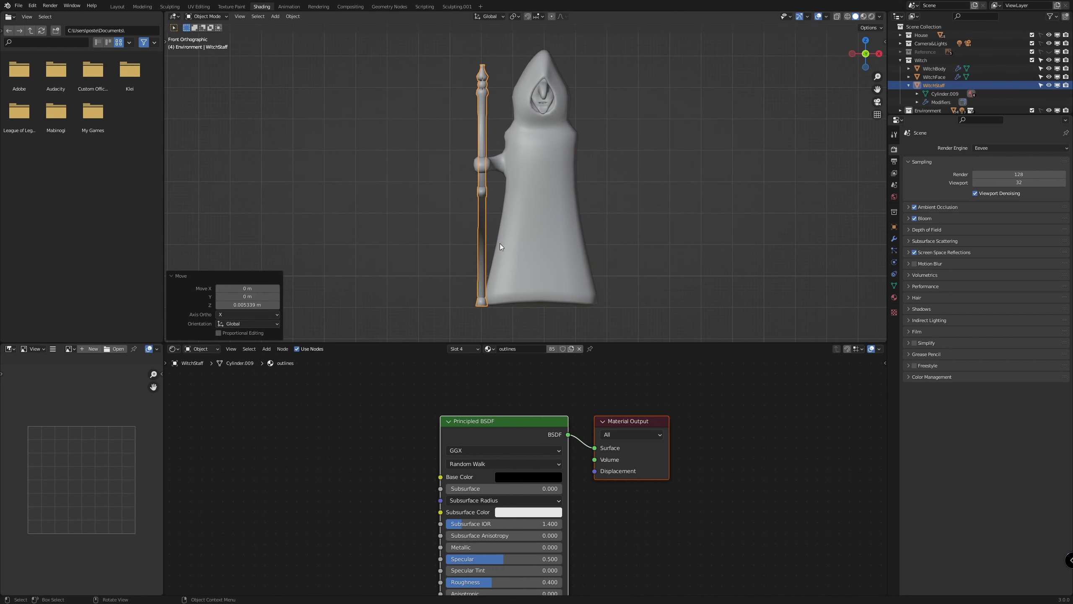
# Apply the Subdivision modifier on the witch's face
pyautogui.scroll(1, 558, 84)
pyautogui.click(549, 68)
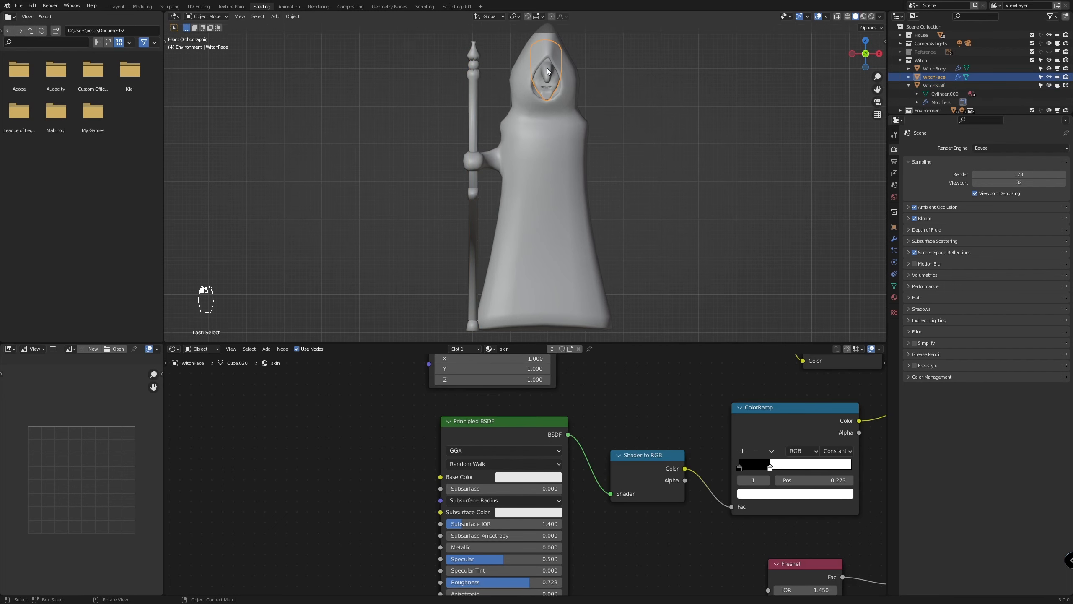
pyautogui.click(894, 238)
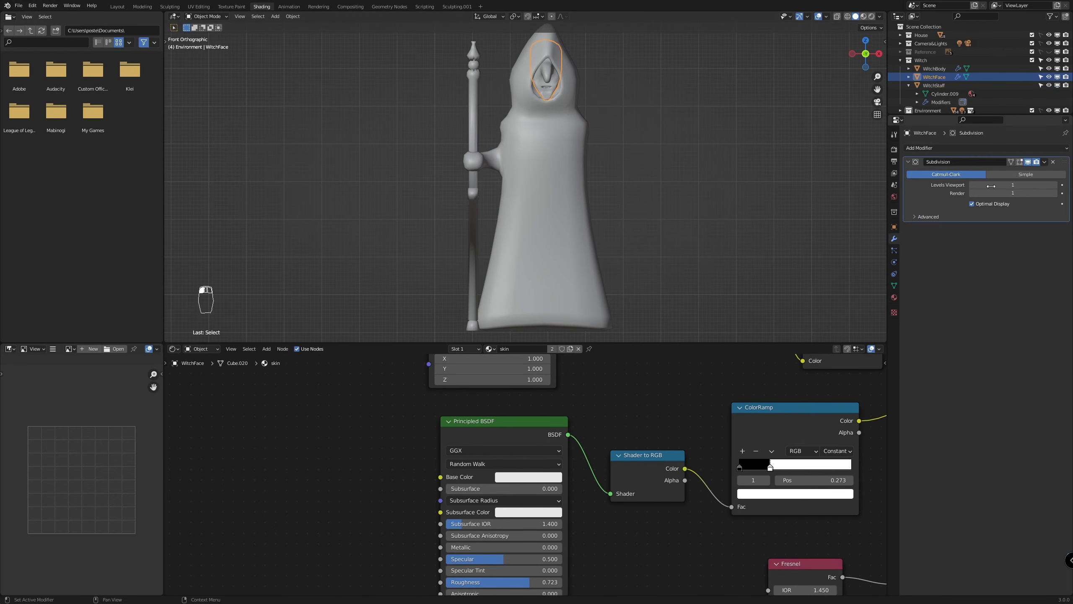
pyautogui.click(1045, 162)
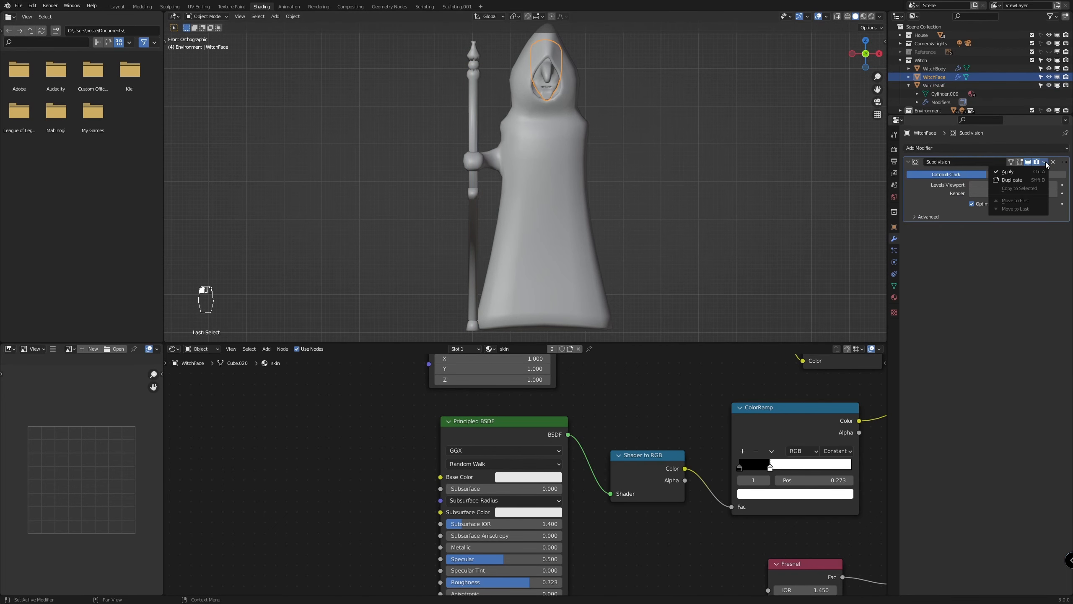
pyautogui.click(1013, 171)
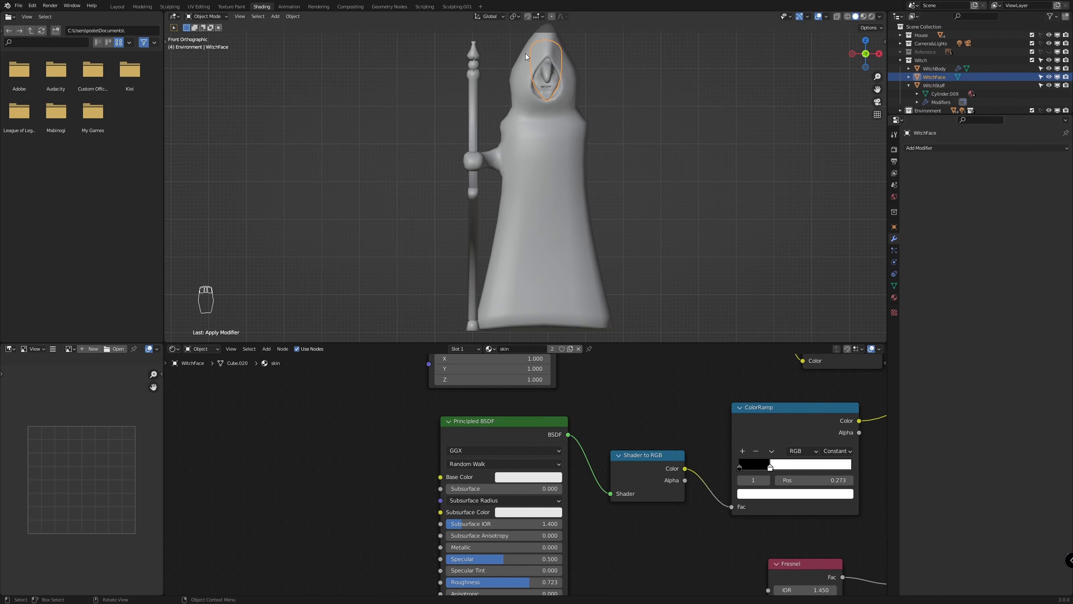
# Check the modifiers on the witch's body and face, and display the Bool Tool options beside the 3D view
pyautogui.click(548, 159)
pyautogui.scroll(-2, 560, 159)
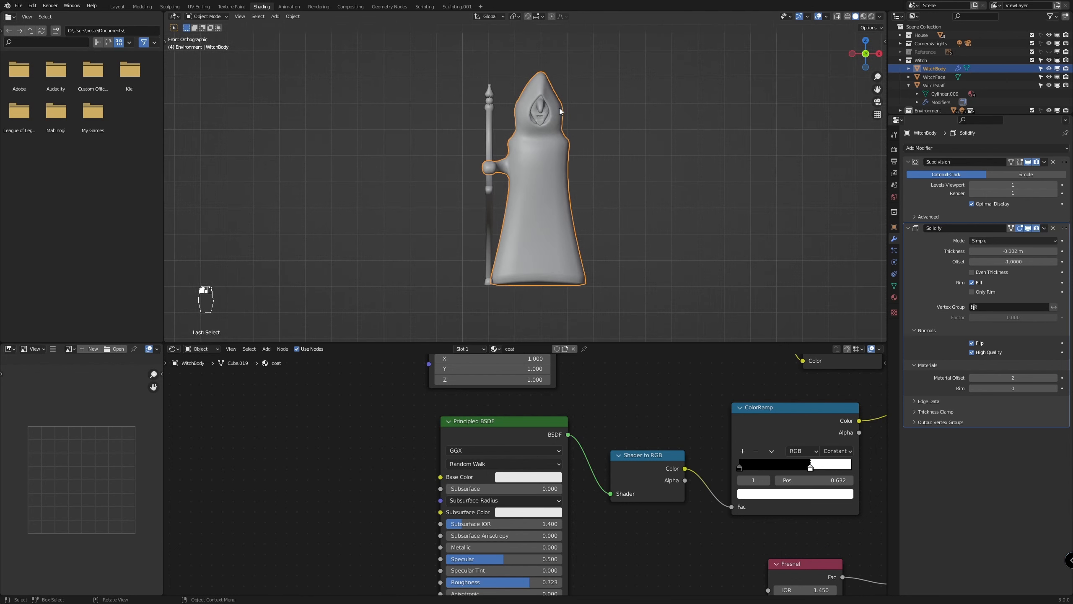
pyautogui.click(544, 117)
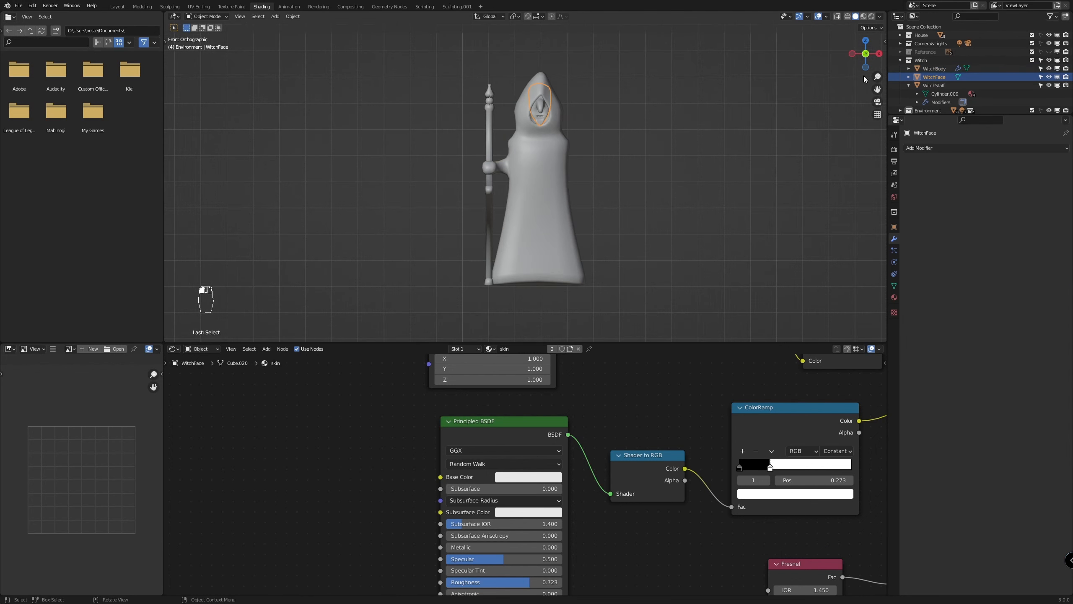
pyautogui.press('n')
pyautogui.click(881, 94)
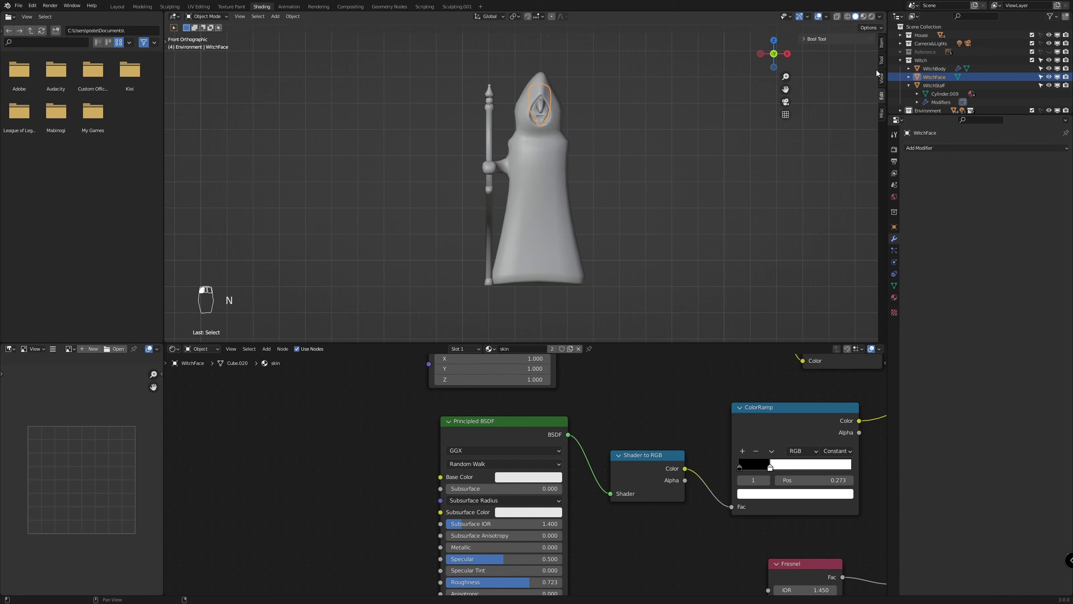
pyautogui.click(802, 39)
pyautogui.scroll(3, 562, 73)
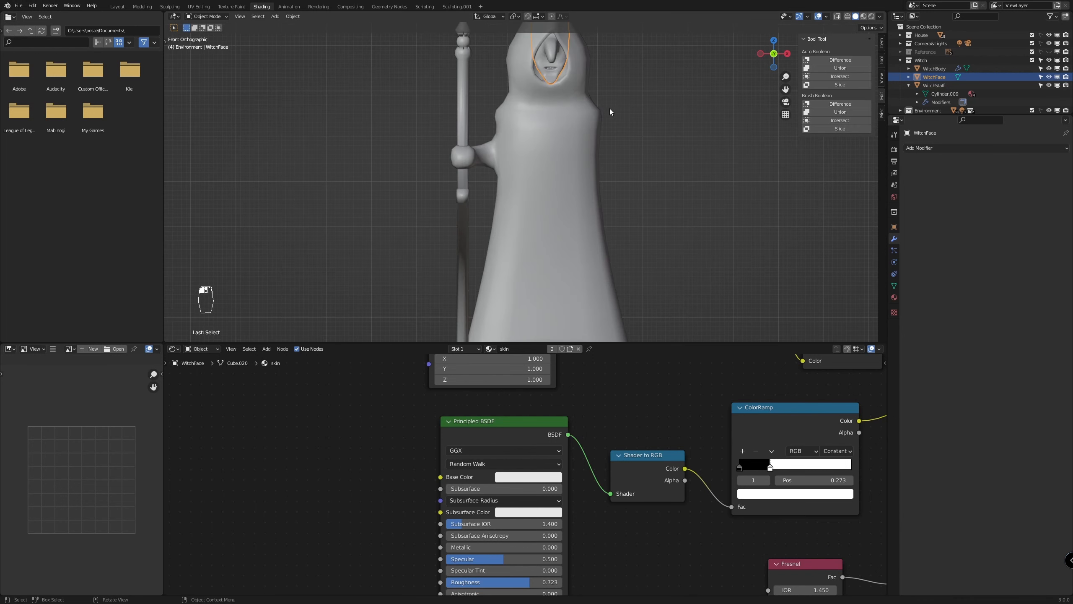
pyautogui.scroll(-2, 625, 120)
pyautogui.keyDown('shift'); pyautogui.moveTo(639, 134); pyautogui.dragTo(560, 165, button='middle'); pyautogui.keyUp('shift')
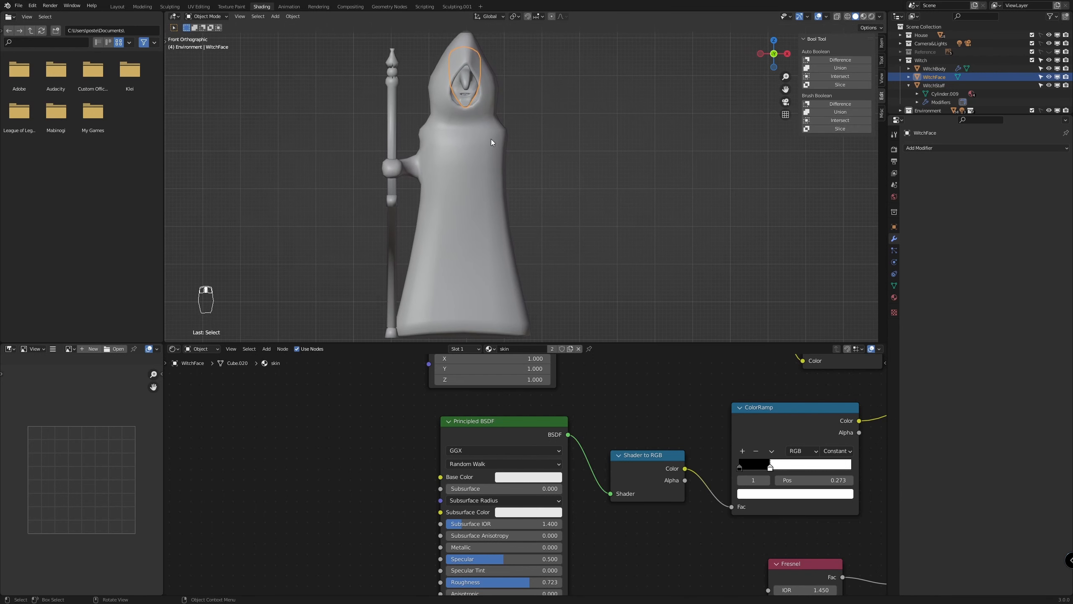
# Try to merge the witch's face into her body with a Bool Tool auto boolean Union
pyautogui.click(473, 132)
pyautogui.keyDown('shift'); pyautogui.click(473, 85); pyautogui.keyUp('shift')
pyautogui.keyDown('shift'); pyautogui.click(476, 143); pyautogui.keyUp('shift')
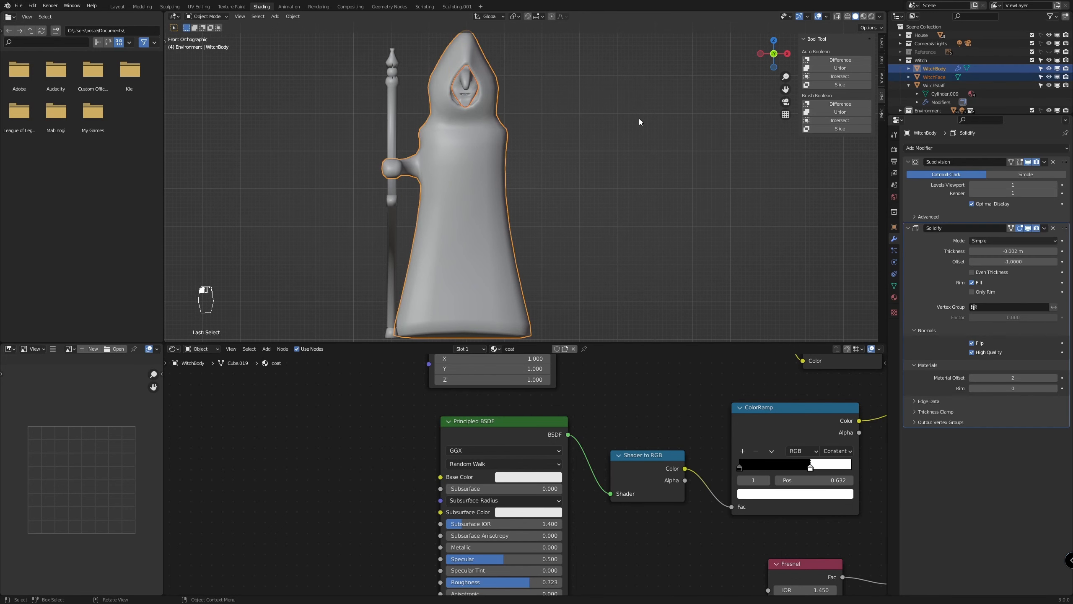
pyautogui.click(842, 68)
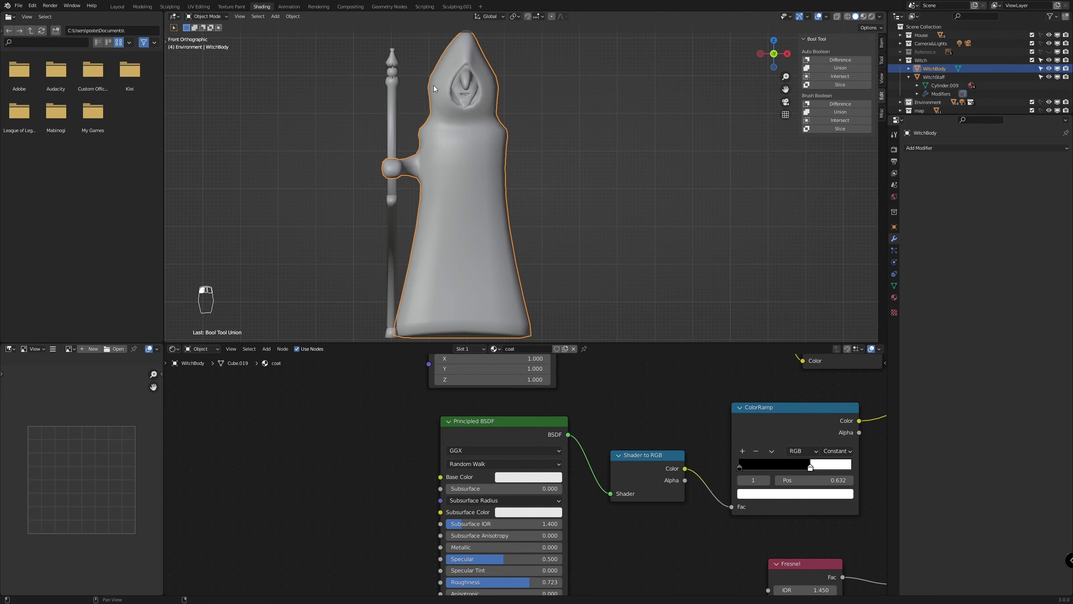
# Check the merged body's materials in Material Preview shading and undo the union
pyautogui.press('z')
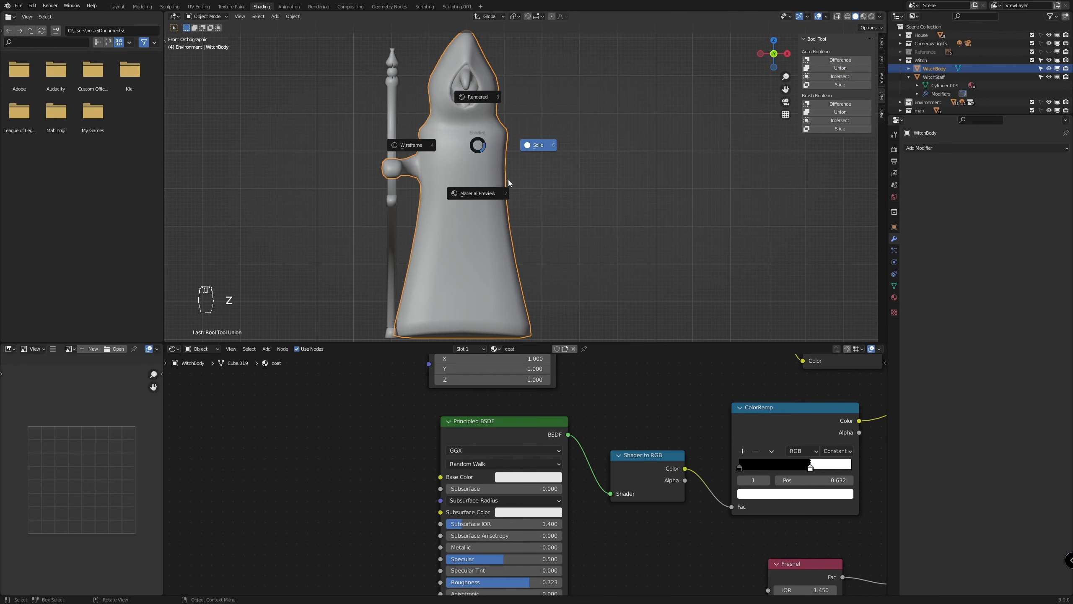
pyautogui.click(465, 200)
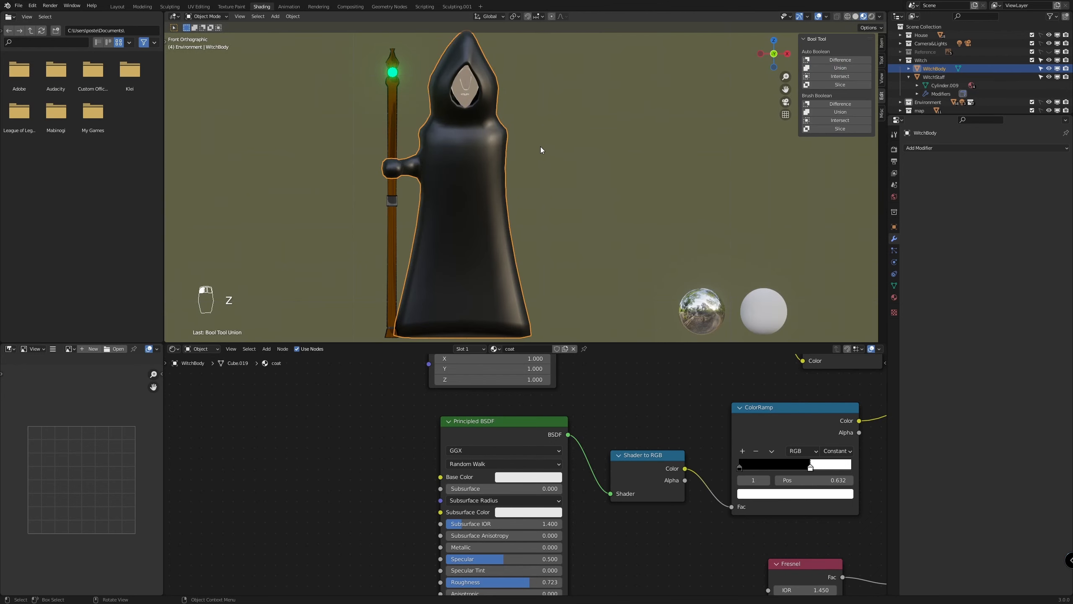
pyautogui.keyDown('shift'); pyautogui.moveTo(585, 172); pyautogui.dragTo(619, 176, button='middle'); pyautogui.keyUp('shift')
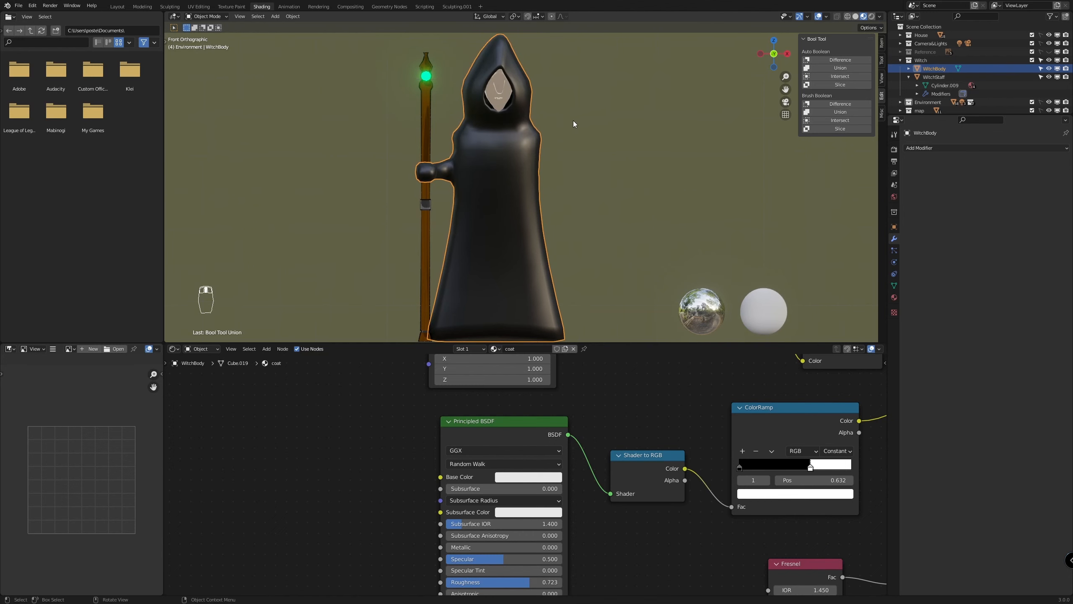
pyautogui.hotkey('ctrl', 'z')
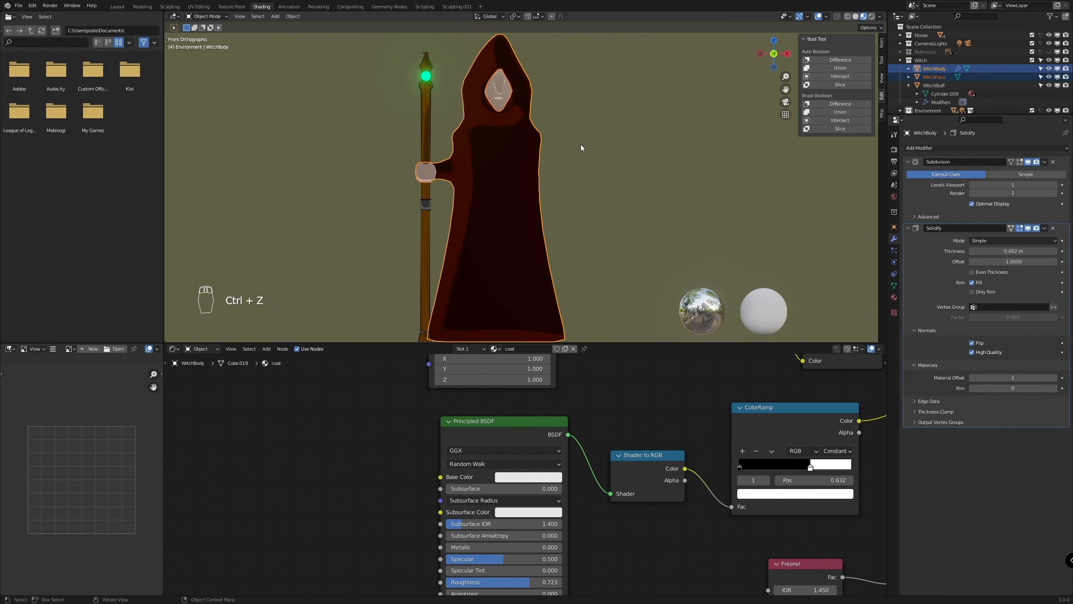
# Remove the Solidify modifier from the witch's body and apply its Subdivision modifier
pyautogui.click(593, 157)
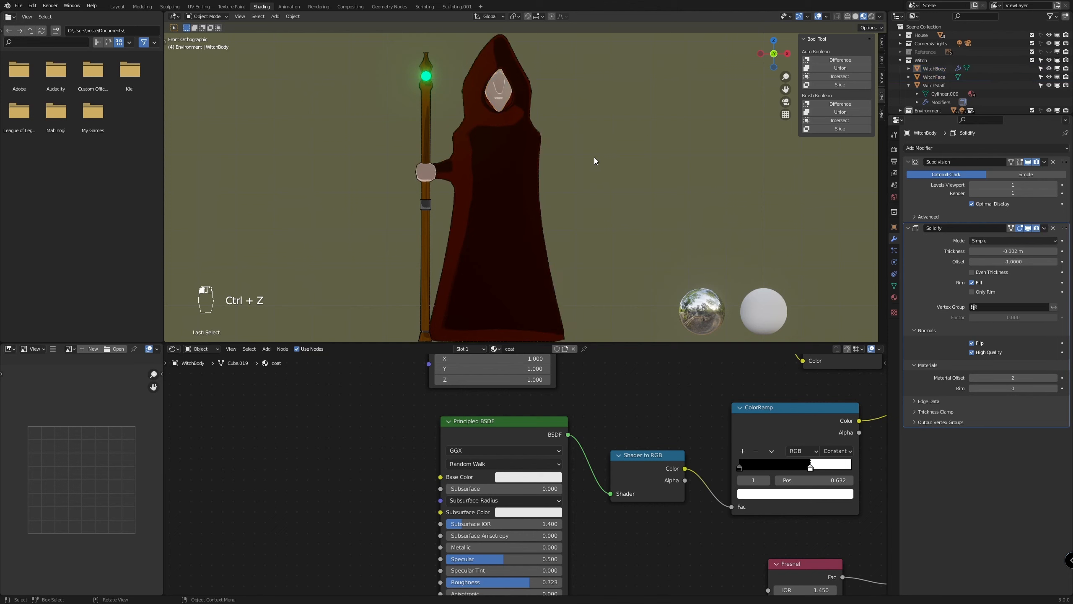
pyautogui.click(1053, 229)
pyautogui.click(1043, 164)
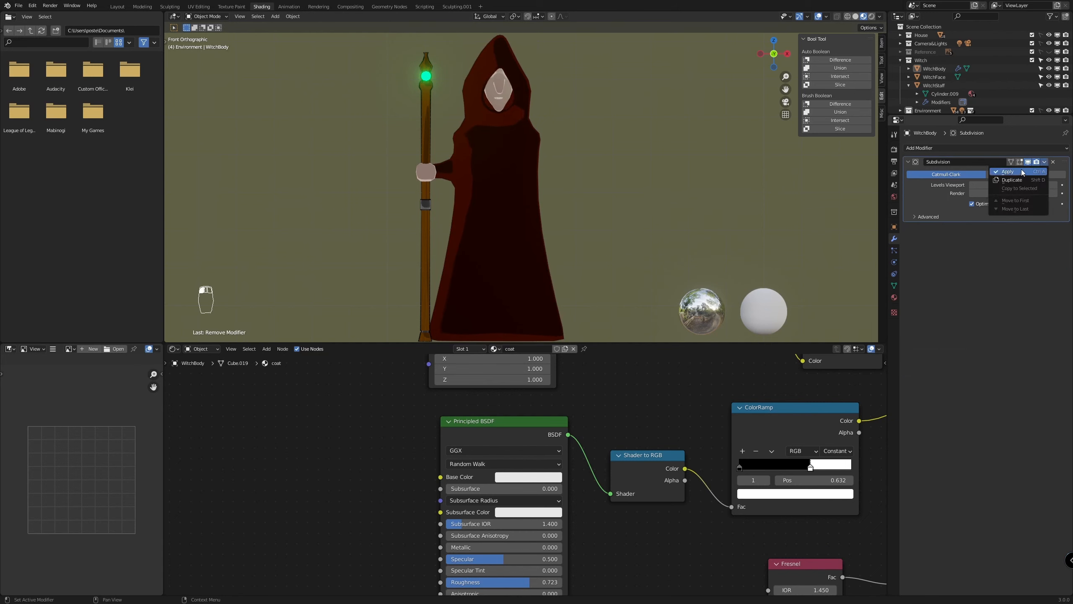
pyautogui.click(1018, 171)
# Merge the witch's face into her body with a Bool Tool auto boolean Union
pyautogui.click(506, 93)
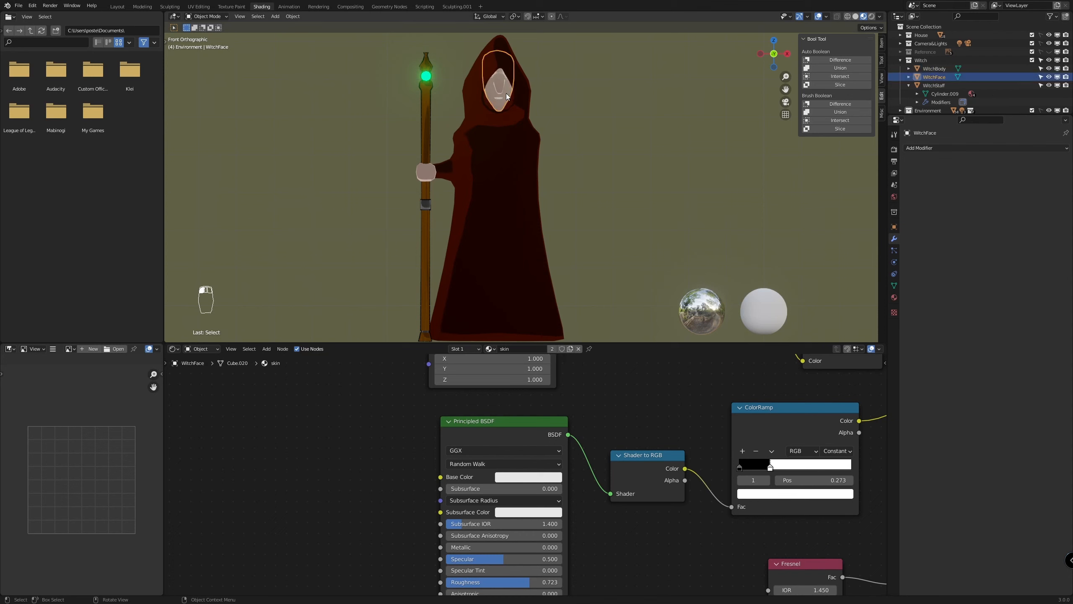
pyautogui.keyDown('shift'); pyautogui.click(518, 181); pyautogui.keyUp('shift')
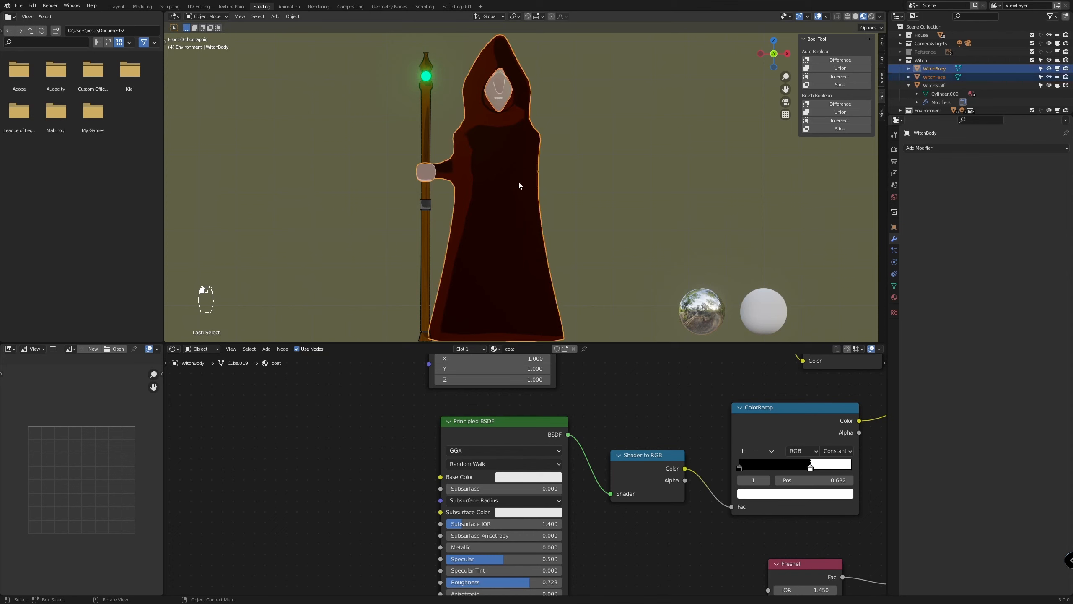
pyautogui.click(840, 67)
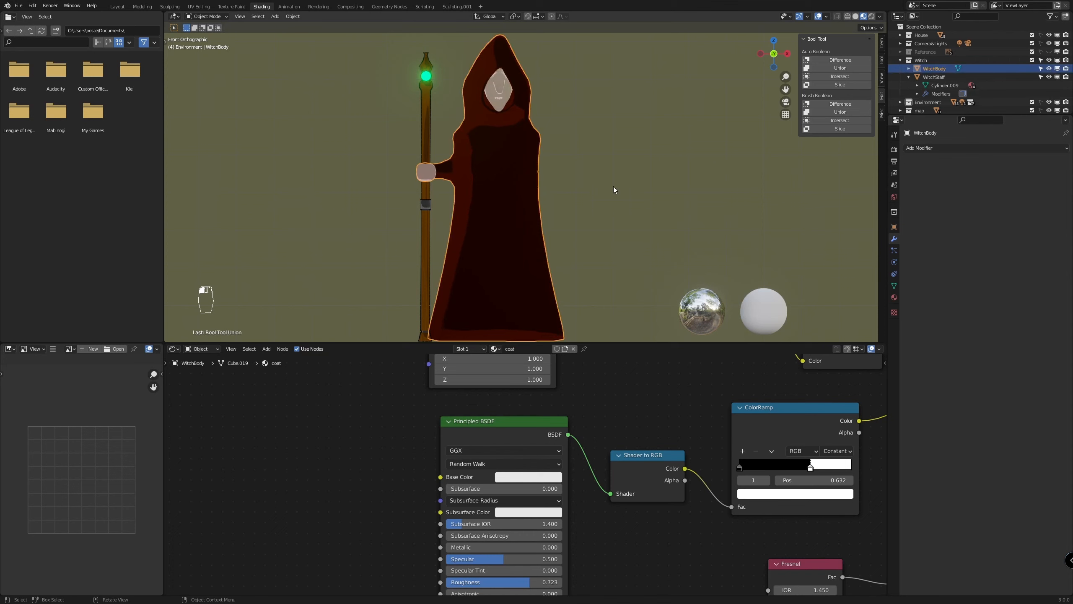
# Add a Solidify modifier to the witch's body and set its thickness to -0.01 m
pyautogui.click(1004, 148)
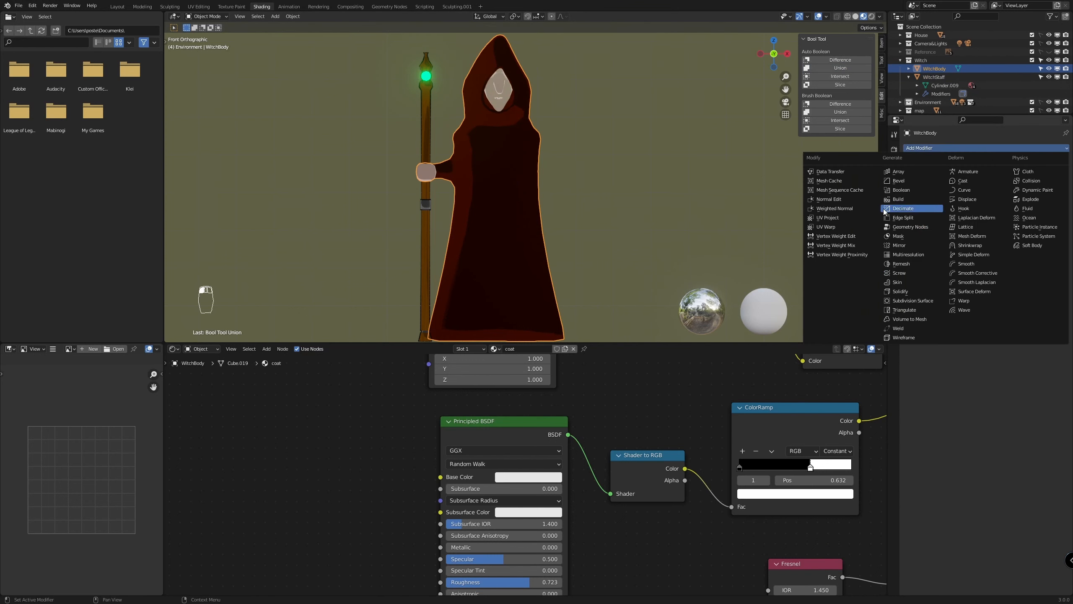
pyautogui.click(914, 291)
pyautogui.click(998, 185)
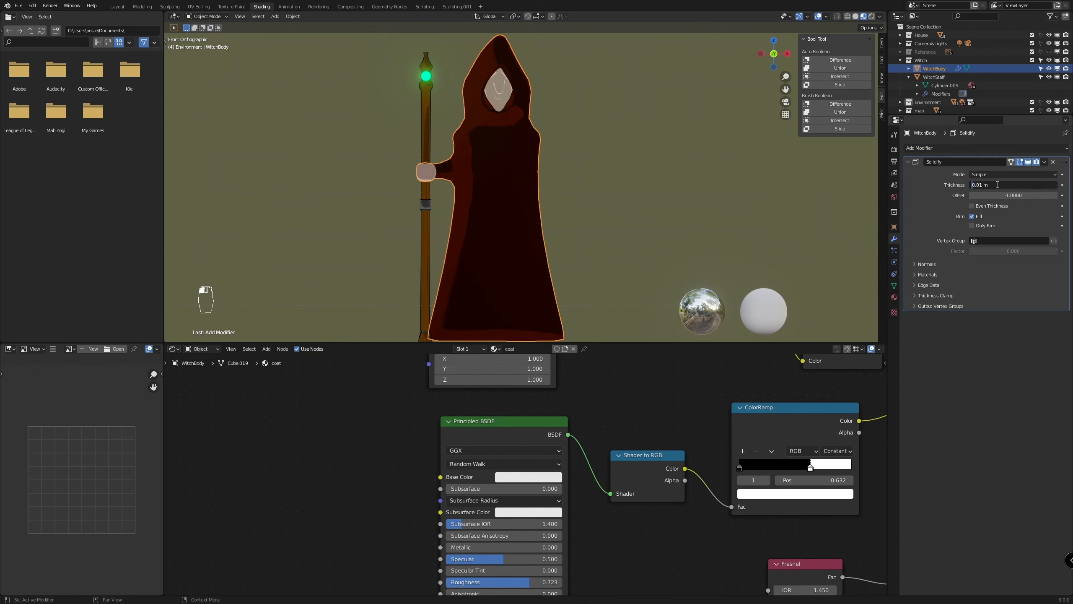
pyautogui.write('-')
pyautogui.press('Return')
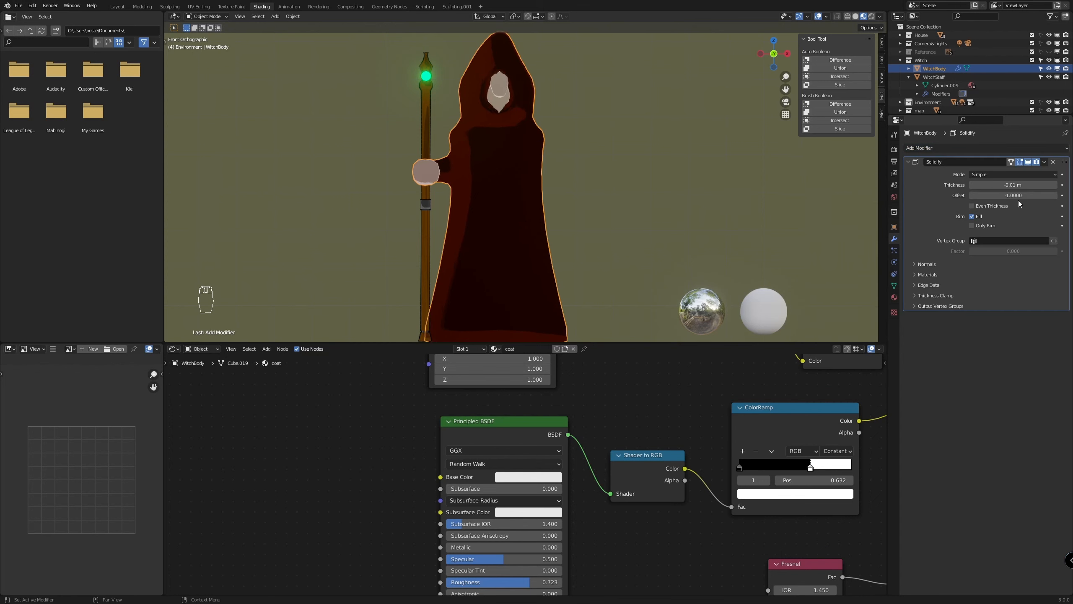
# Enable flipped and high-quality normals in the Solidify modifier and set its material offset to 2
pyautogui.click(928, 264)
pyautogui.click(972, 277)
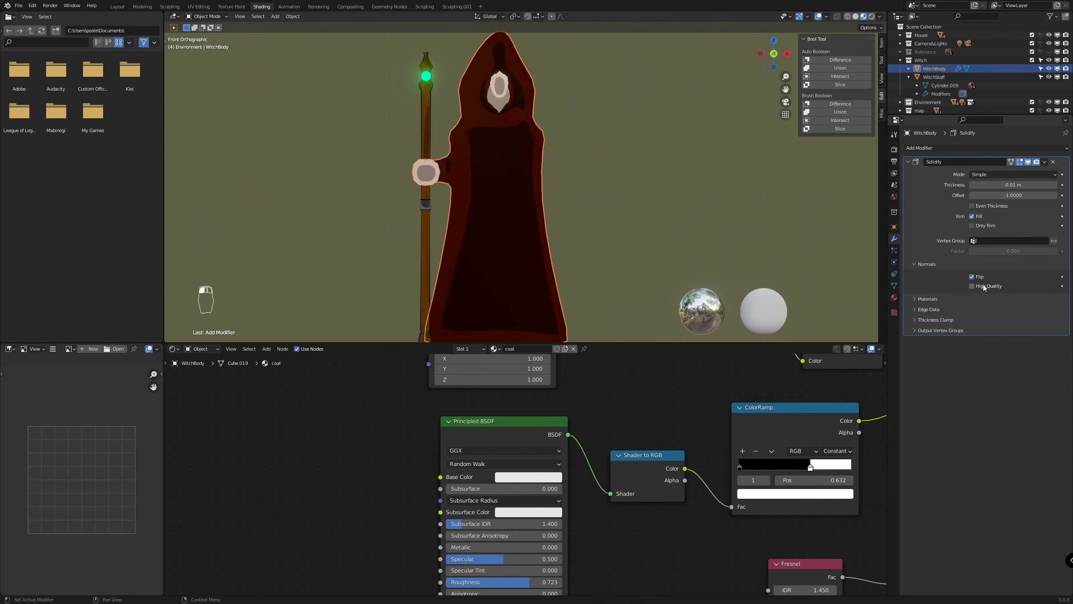
pyautogui.click(931, 299)
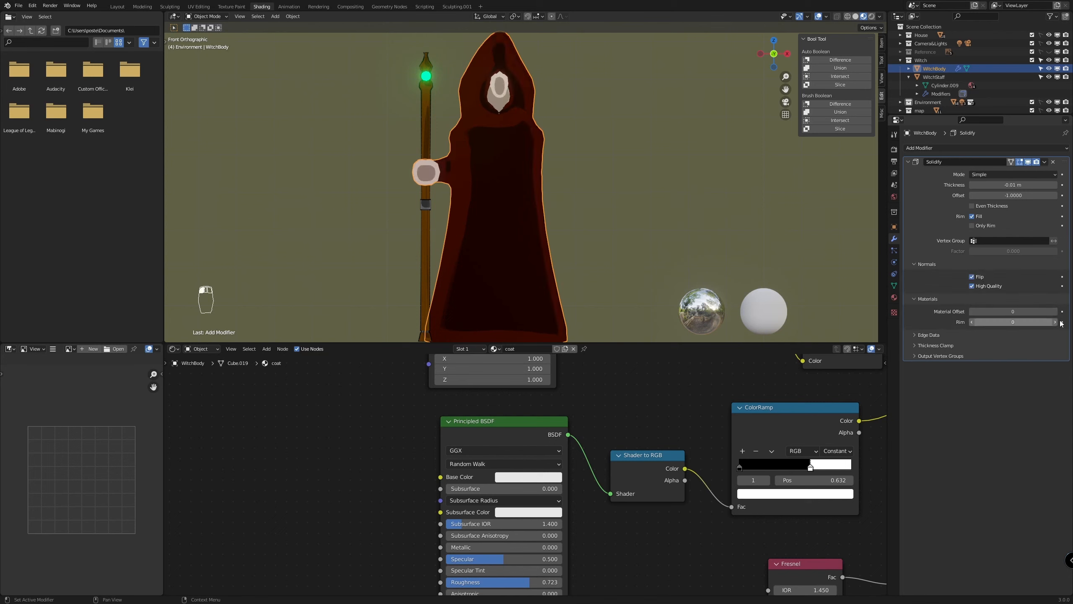
pyautogui.click(1055, 311)
pyautogui.click(1055, 312)
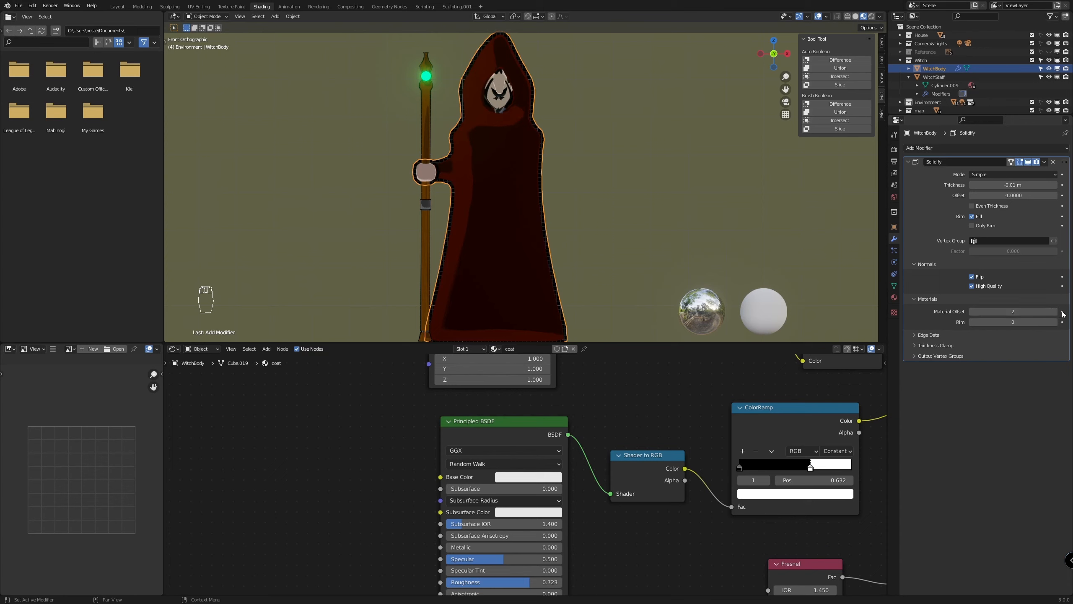
# Set the Solidify thickness of the witch's body to -0.001 m
pyautogui.doubleClick(985, 186)
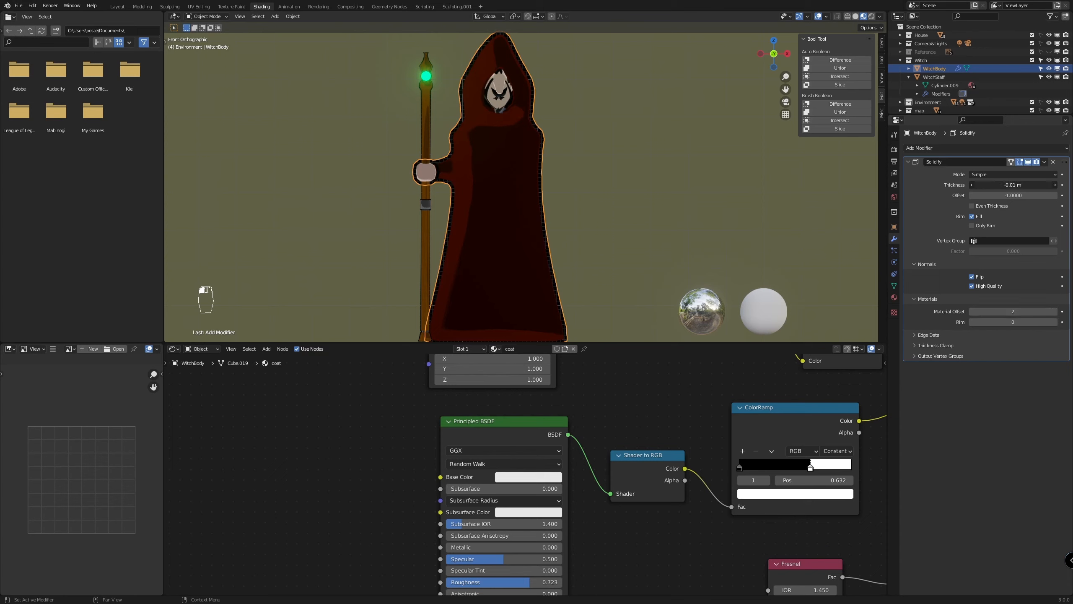
pyautogui.click(981, 185)
pyautogui.write('0')
pyautogui.press('Return')
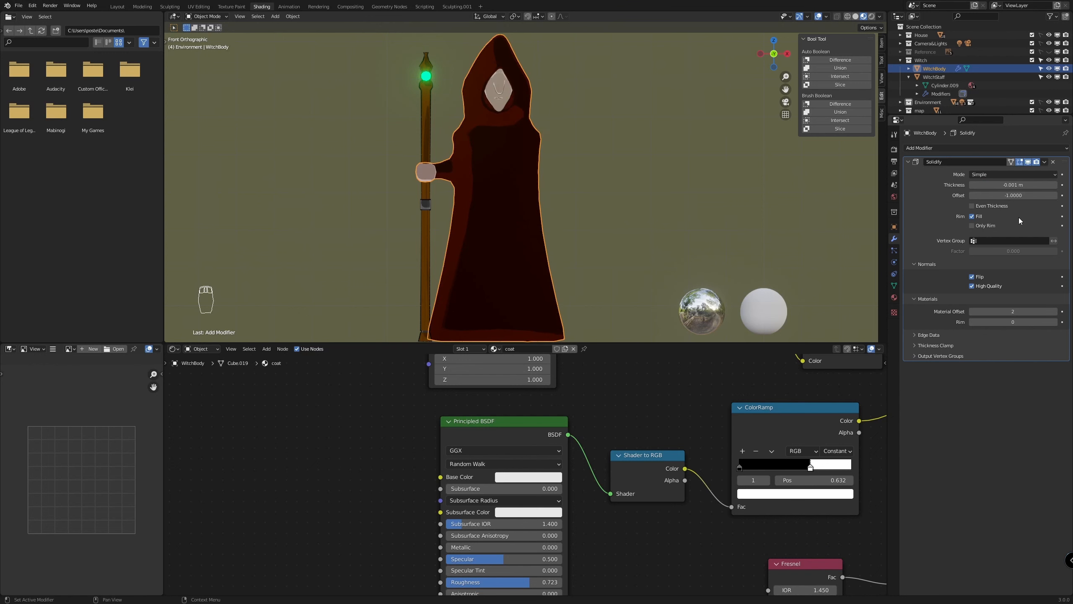
# Examine the outline around the witch's face, hood and staff hand from several angles and from the front
pyautogui.moveTo(554, 146); pyautogui.dragTo(500, 171, button='middle')
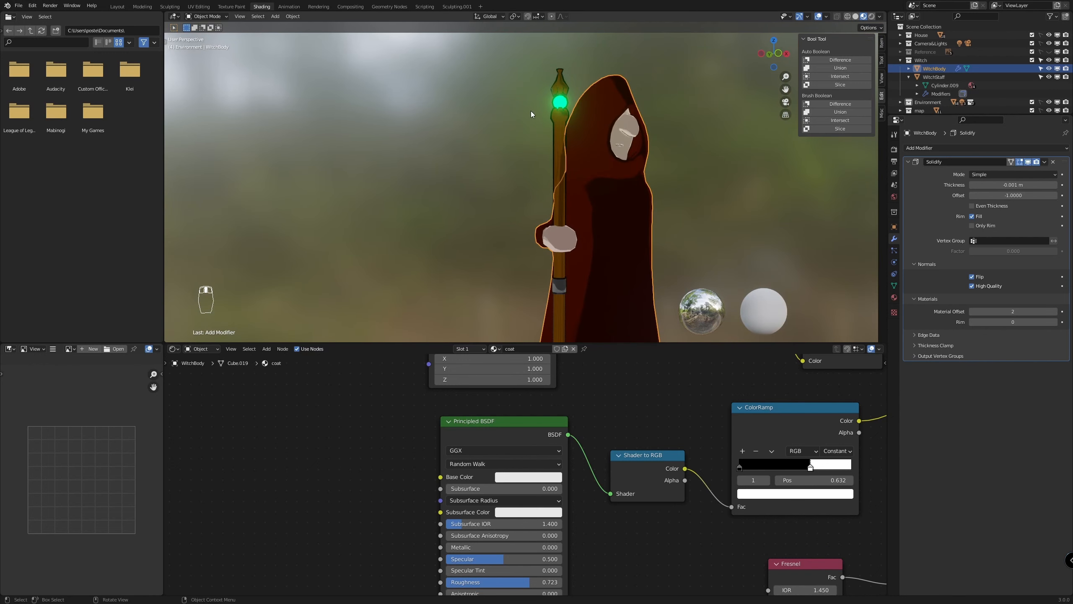
pyautogui.scroll(1, 596, 96)
pyautogui.moveTo(523, 100); pyautogui.dragTo(509, 106, button='middle')
pyautogui.scroll(4, 509, 107)
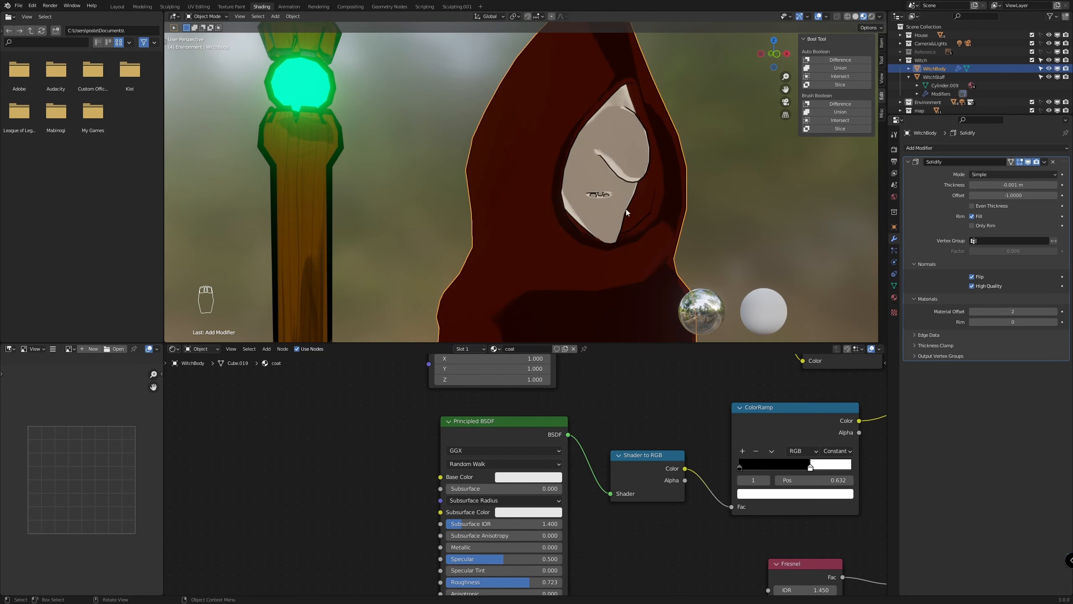
pyautogui.scroll(-5, 625, 209)
pyautogui.moveTo(629, 244)
pyautogui.mouseDown(button='middle')
pyautogui.moveTo(527, 246)
pyautogui.moveTo(614, 243)
pyautogui.mouseUp(button='middle')
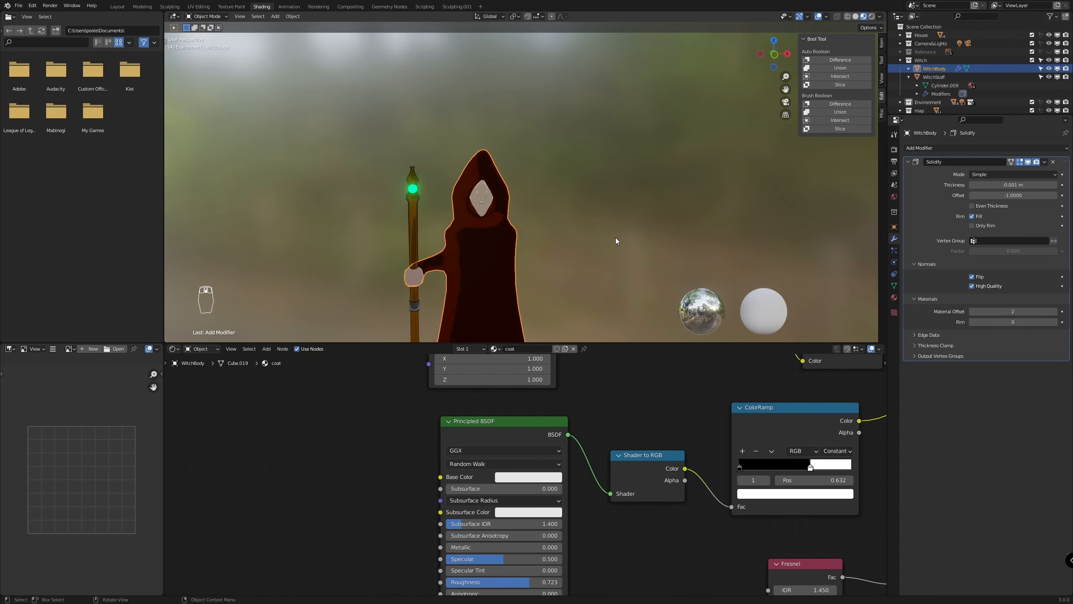
pyautogui.press('KP_1')
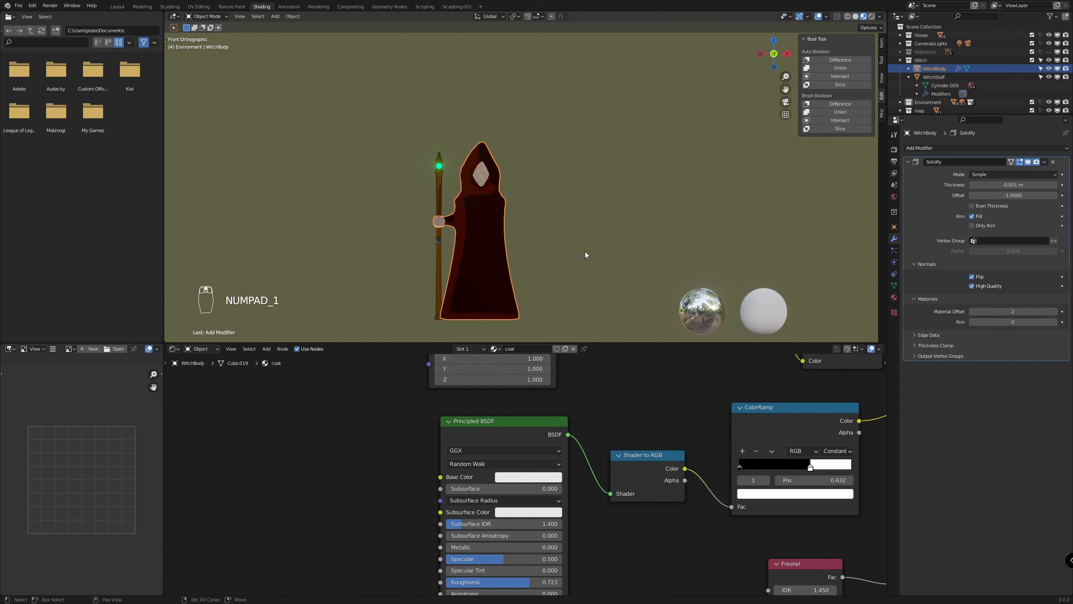
pyautogui.keyDown('shift'); pyautogui.moveTo(581, 253); pyautogui.dragTo(632, 222, button='middle'); pyautogui.keyUp('shift')
pyautogui.scroll(1, 608, 233)
pyautogui.scroll(1, 621, 240)
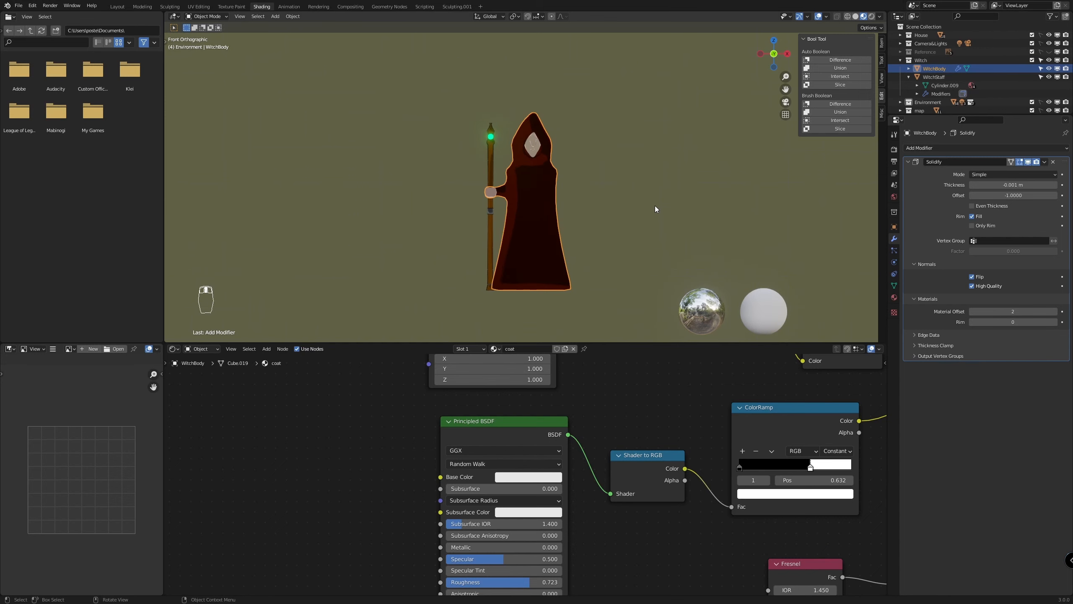
# Switch the viewport to Solid shading in front view and save the file
pyautogui.press('z')
pyautogui.click(709, 204)
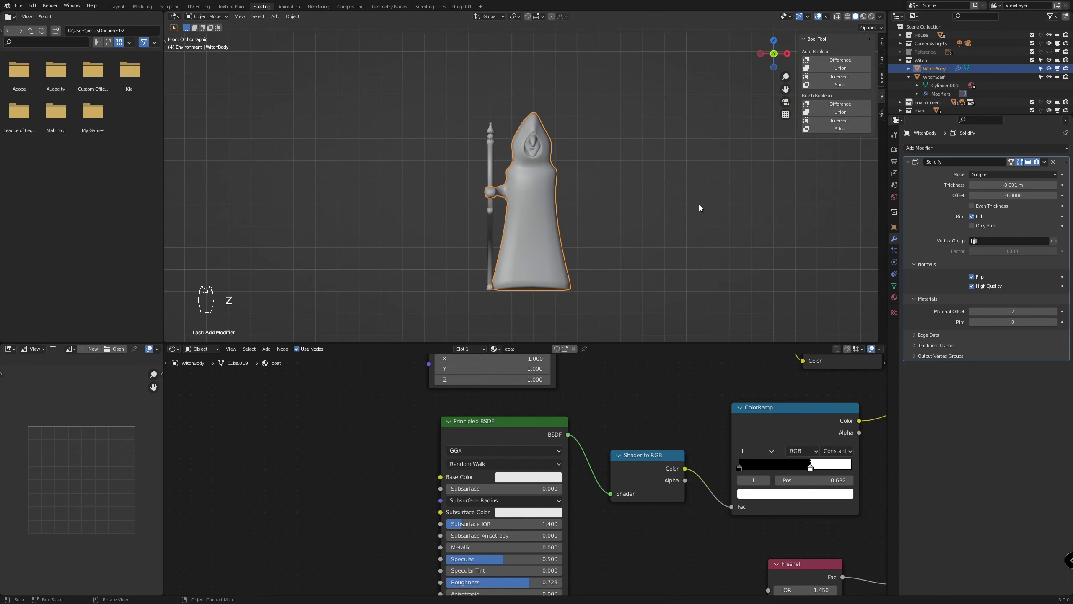
pyautogui.press('KP_1')
pyautogui.scroll(1, 521, 258)
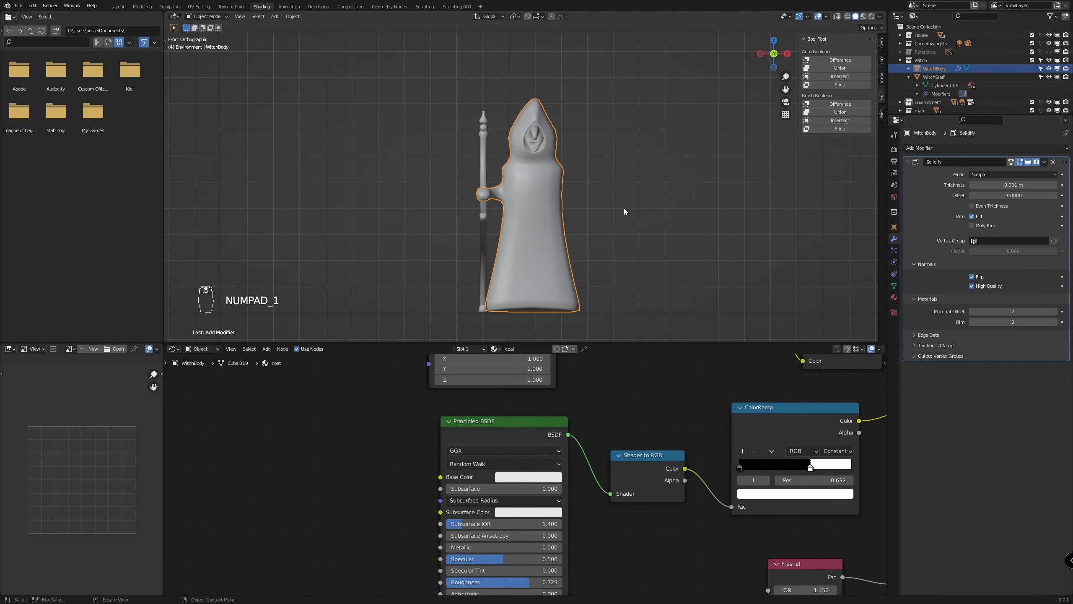
pyautogui.hotkey('ctrl', 's')
# Open the Animation workspace and frame the witch in front view
pyautogui.click(293, 8)
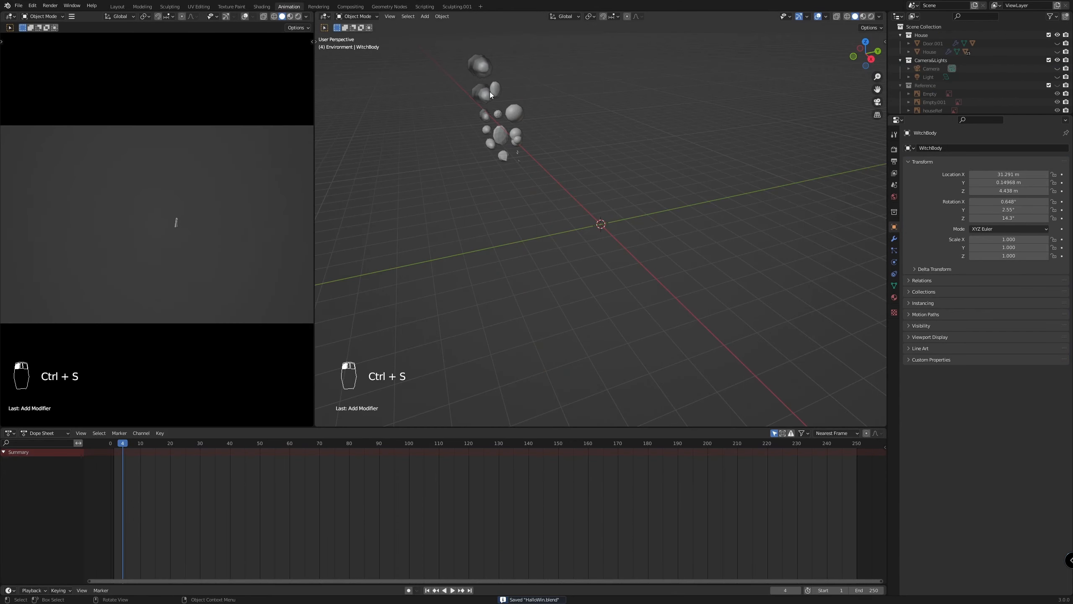
pyautogui.press('KP_1')
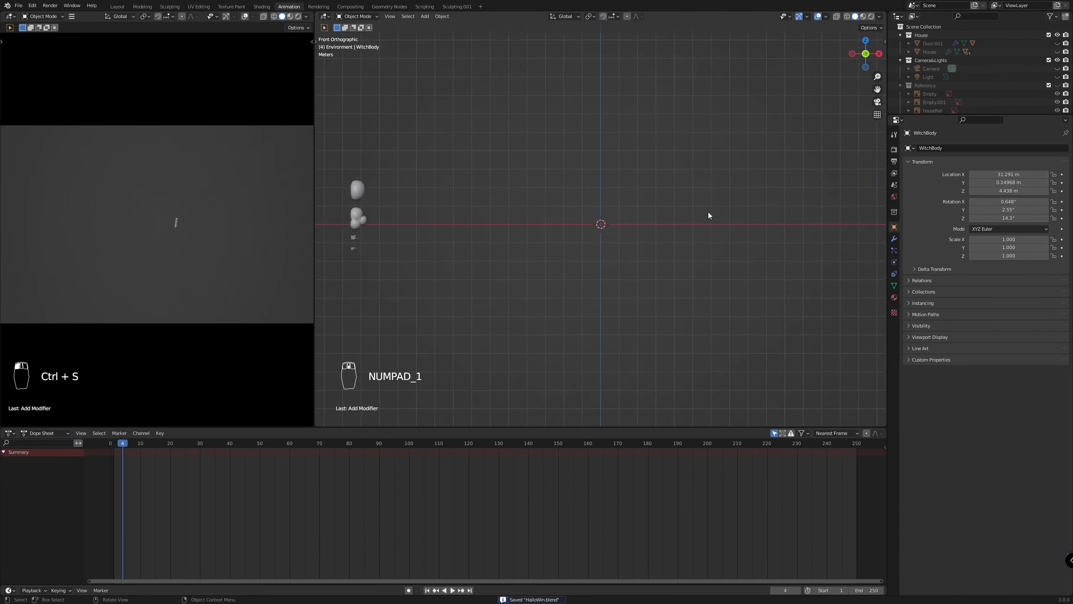
pyautogui.keyDown('shift'); pyautogui.moveTo(661, 250); pyautogui.dragTo(419, 278, button='middle'); pyautogui.keyUp('shift')
pyautogui.scroll(9, 499, 187)
pyautogui.keyDown('shift'); pyautogui.moveTo(464, 186); pyautogui.dragTo(715, 273, button='middle'); pyautogui.keyUp('shift')
pyautogui.scroll(4, 736, 275)
pyautogui.scroll(7, 736, 276)
pyautogui.keyDown('shift'); pyautogui.moveTo(603, 250); pyautogui.dragTo(413, 264, button='middle'); pyautogui.keyUp('shift')
pyautogui.scroll(-2, 410, 264)
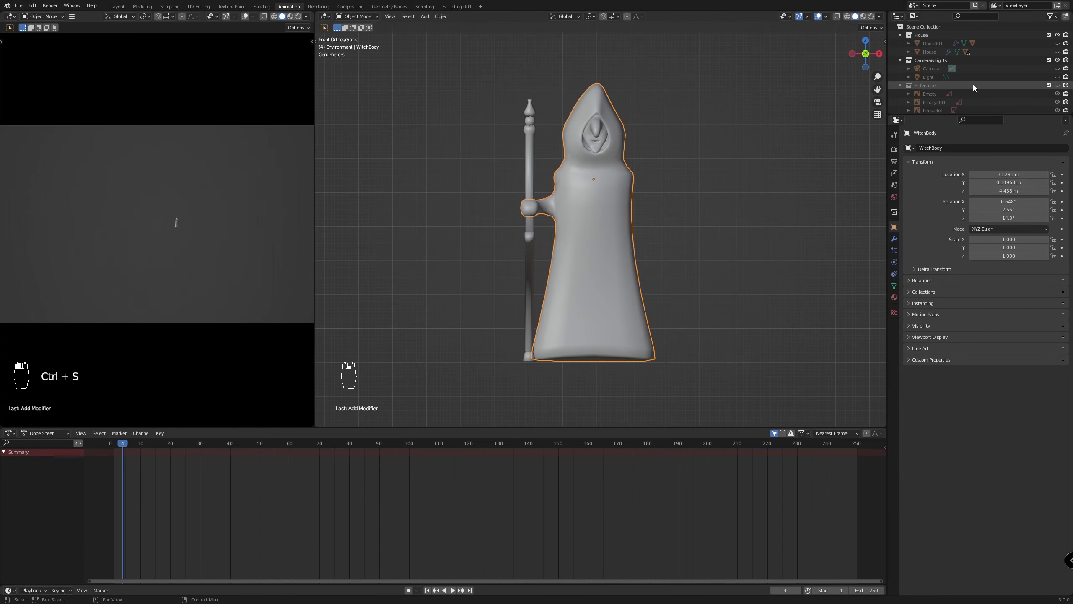
# Collapse the House, Camera&Lights, Reference and Environment collections in the scene hierarchy
pyautogui.click(899, 61)
pyautogui.click(901, 67)
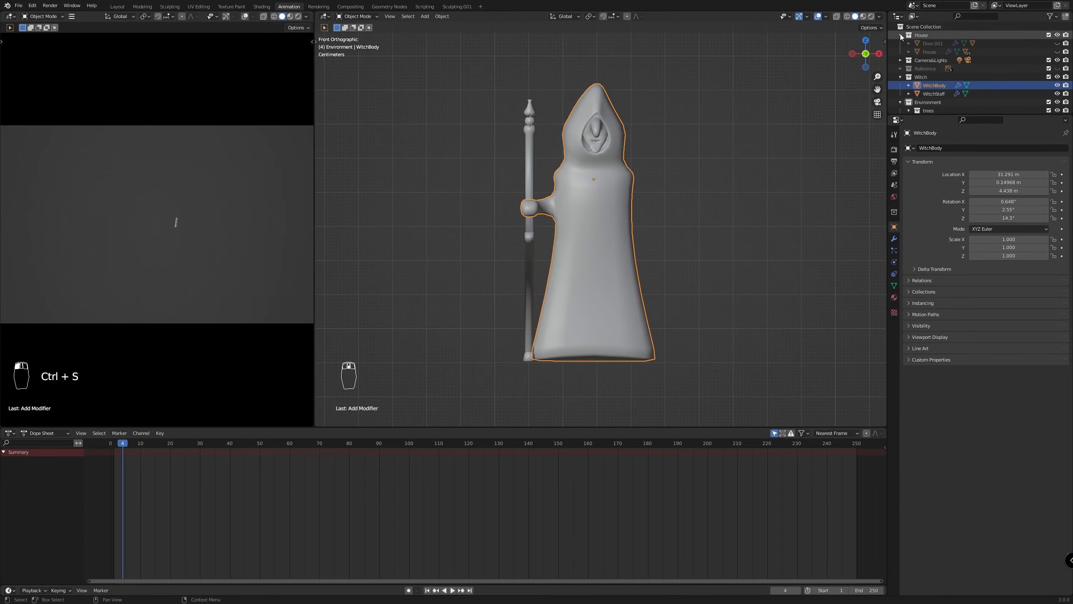
pyautogui.click(900, 34)
pyautogui.click(900, 85)
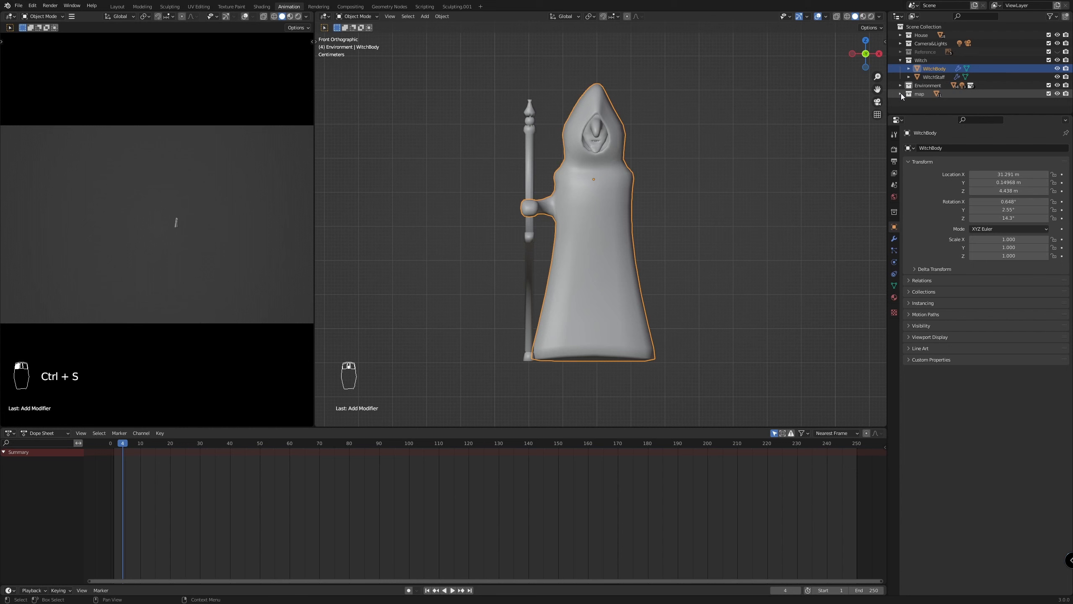
# Add an armature to the Witch collection
pyautogui.click(919, 61)
pyautogui.hotkey('shift', 'a')
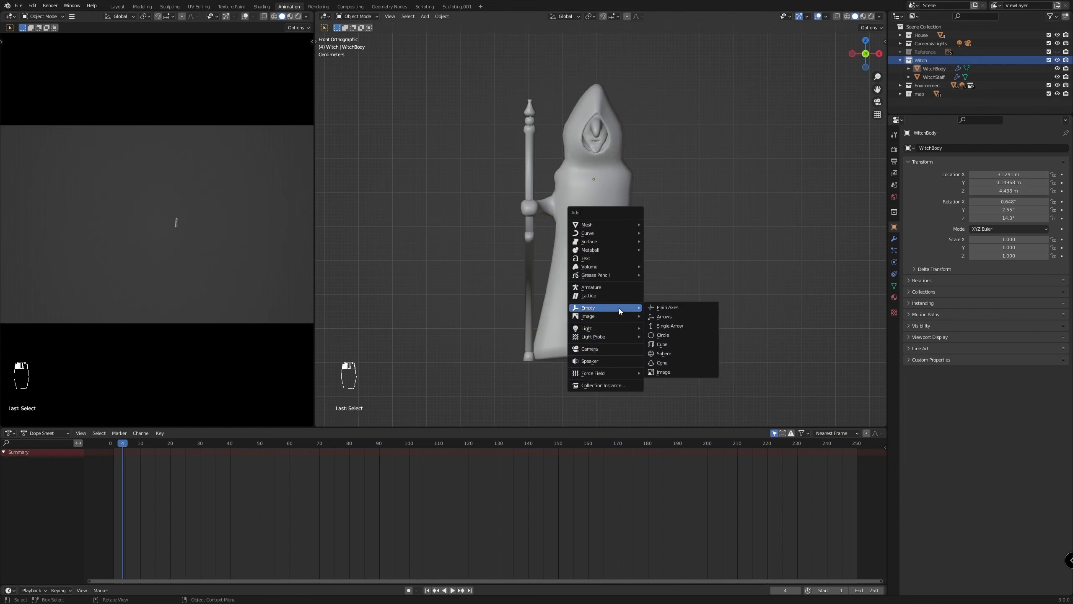
pyautogui.click(619, 287)
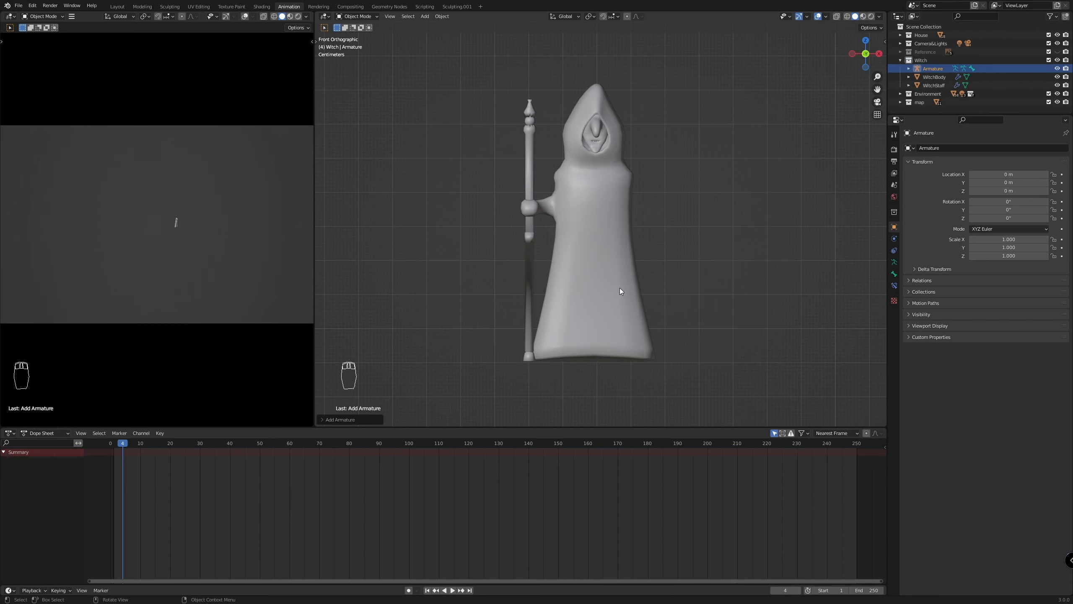
# Move the armature onto the witch's centre line with its base just below her robe, at about X 31.29 m and Z 3.82 m
pyautogui.scroll(-1, 528, 296)
pyautogui.scroll(-8, 527, 299)
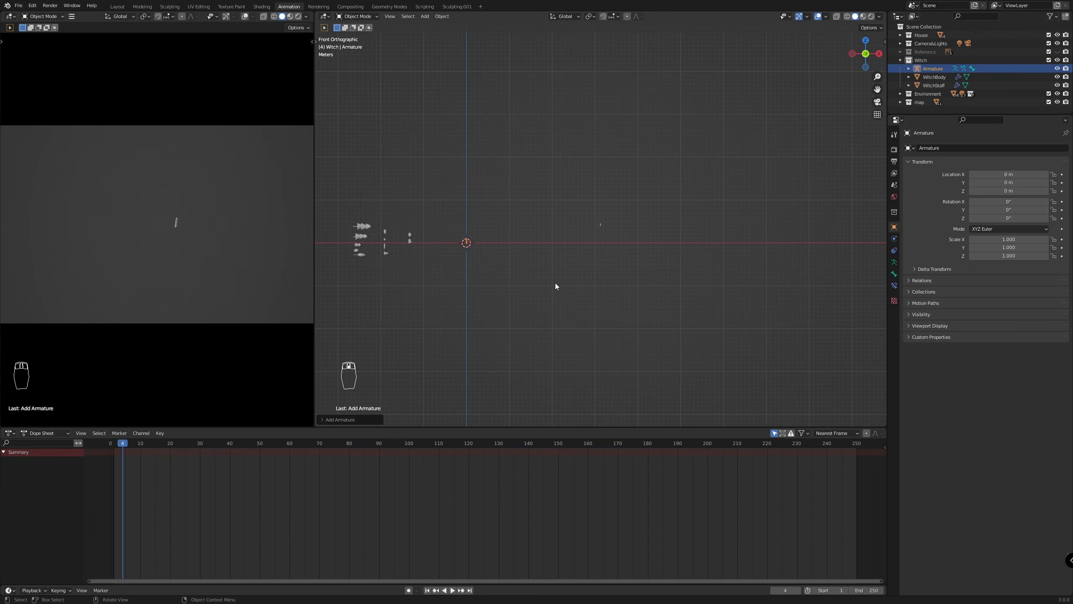
pyautogui.scroll(3, 528, 276)
pyautogui.press('g')
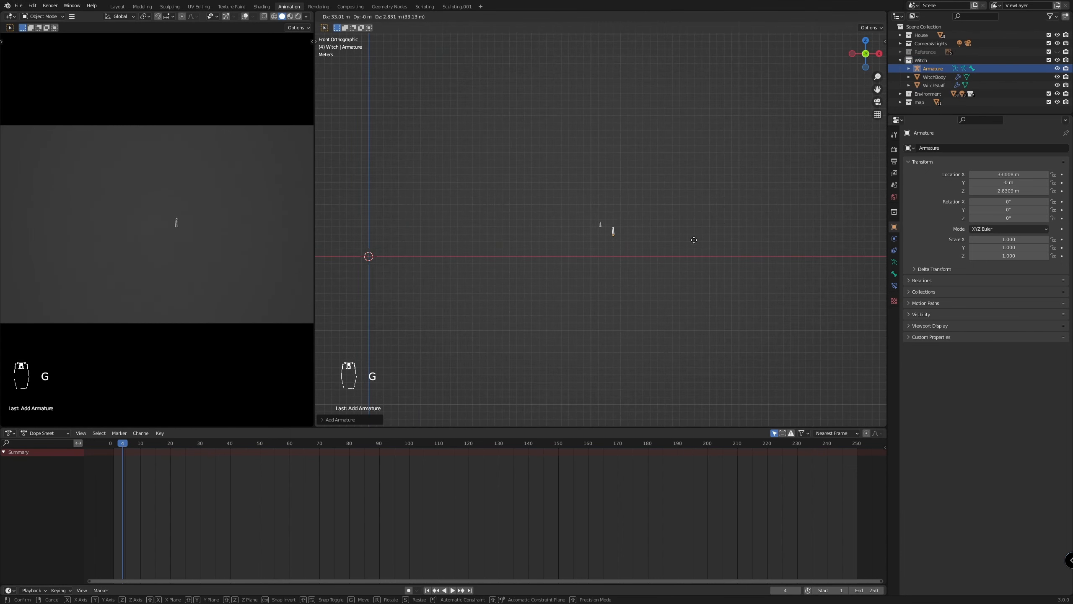
pyautogui.click(688, 238)
pyautogui.scroll(10, 612, 237)
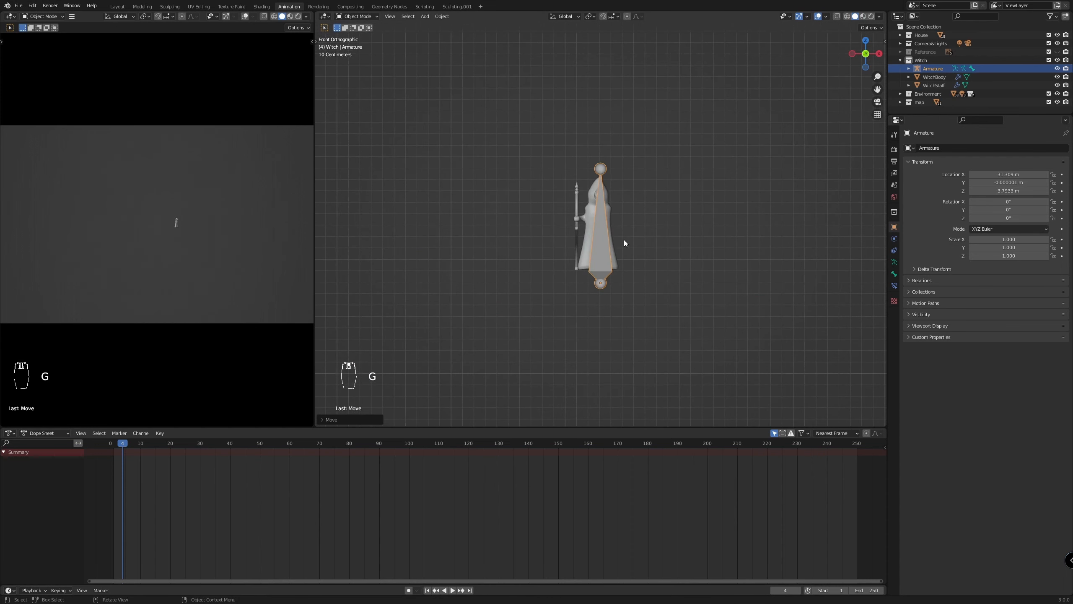
pyautogui.press('g')
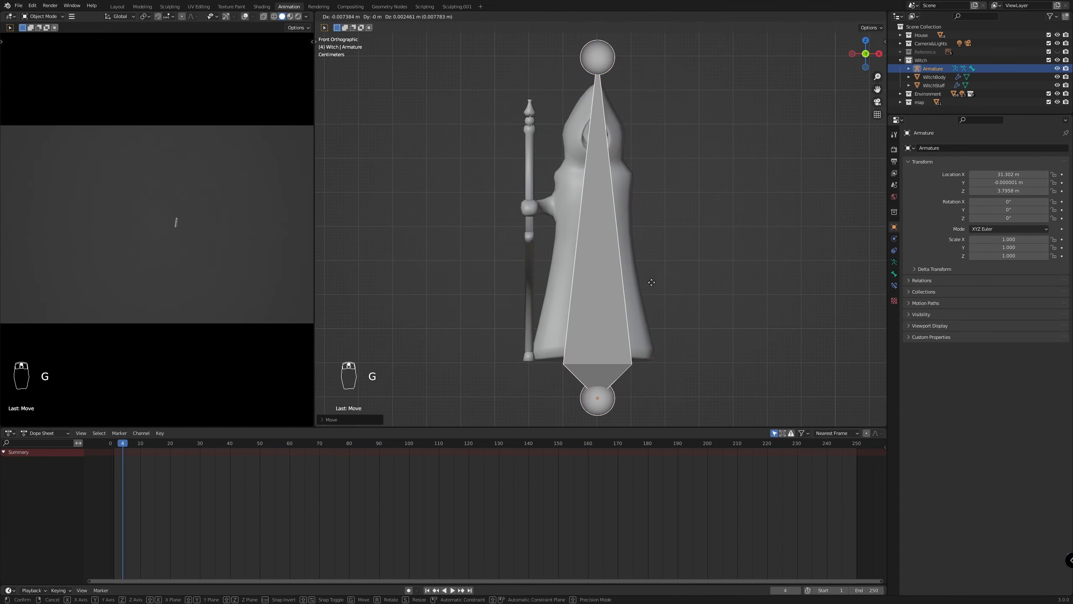
pyautogui.click(650, 275)
# Scale the armature to about 0.113 and raise it along Z into the middle of the robe, at about Z 4.18 m
pyautogui.press('s')
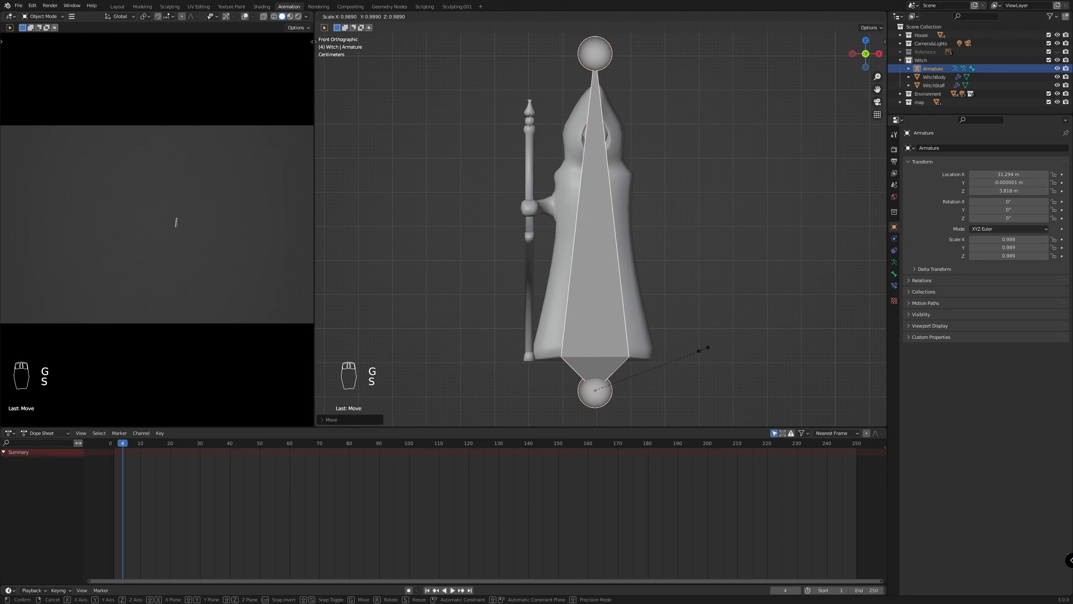
pyautogui.click(611, 386)
pyautogui.press('g')
pyautogui.press('z')
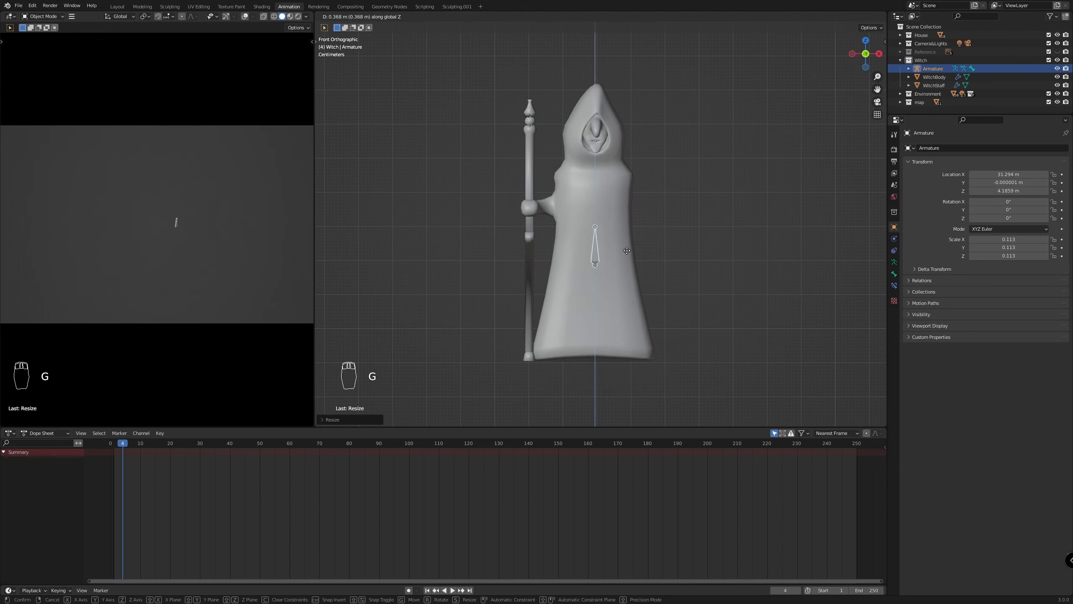
pyautogui.click(620, 262)
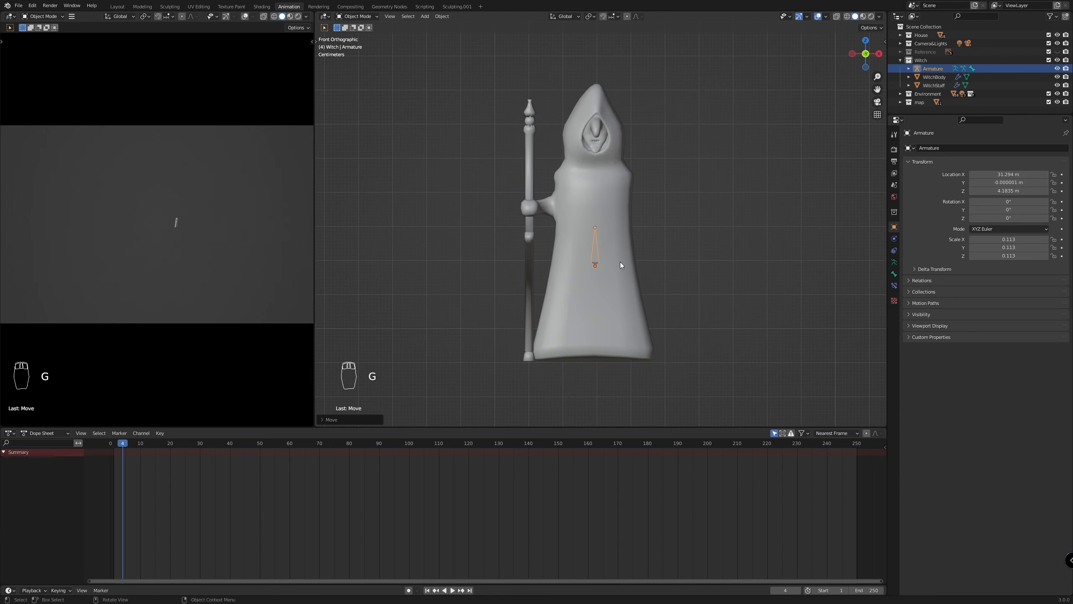
# Set the armature to display in front of the mesh
pyautogui.scroll(1, 662, 265)
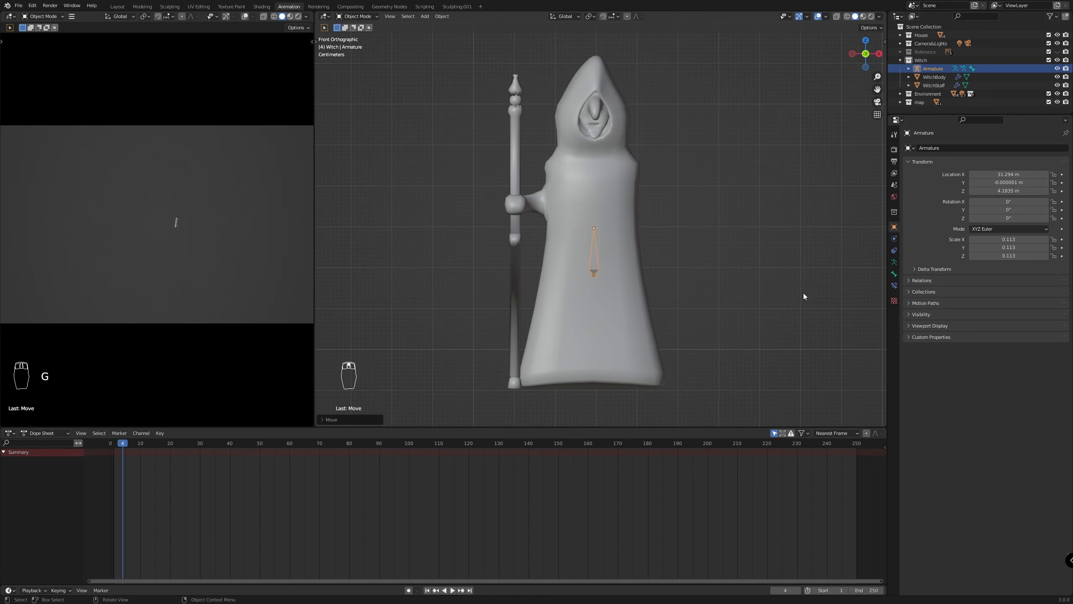
pyautogui.click(894, 262)
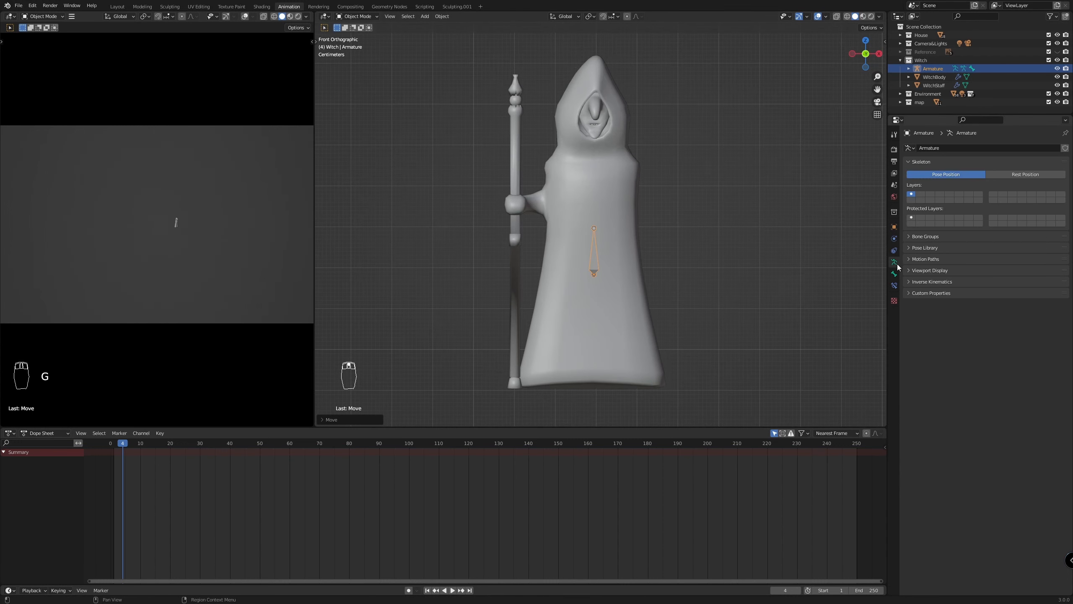
pyautogui.click(912, 271)
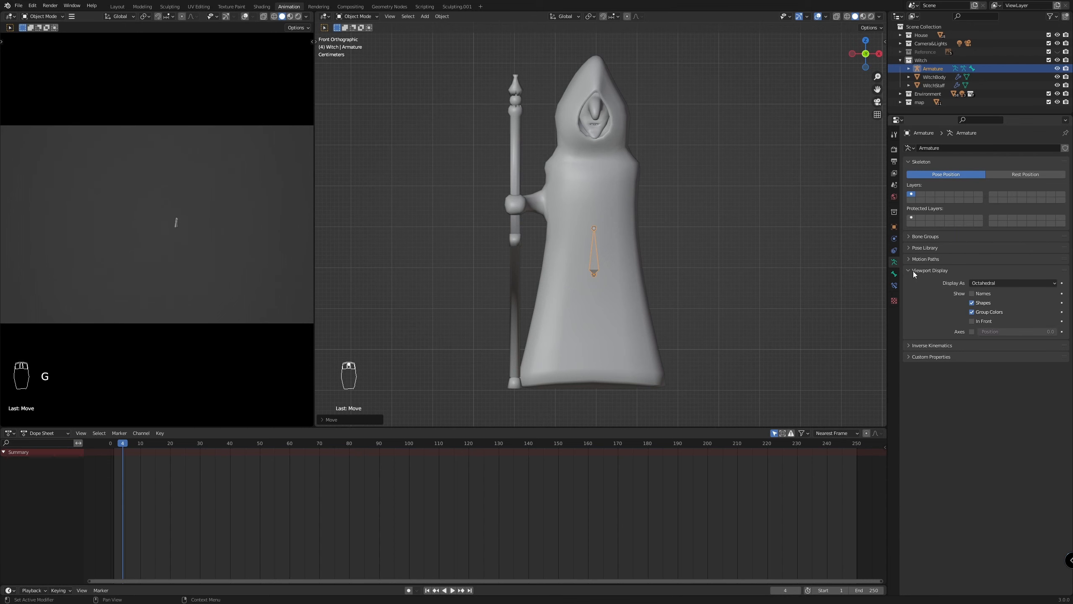
pyautogui.click(982, 323)
# Move the armature back in depth so it sits inside the witch's body, and align the view to the right side
pyautogui.moveTo(693, 336); pyautogui.dragTo(607, 337, button='middle')
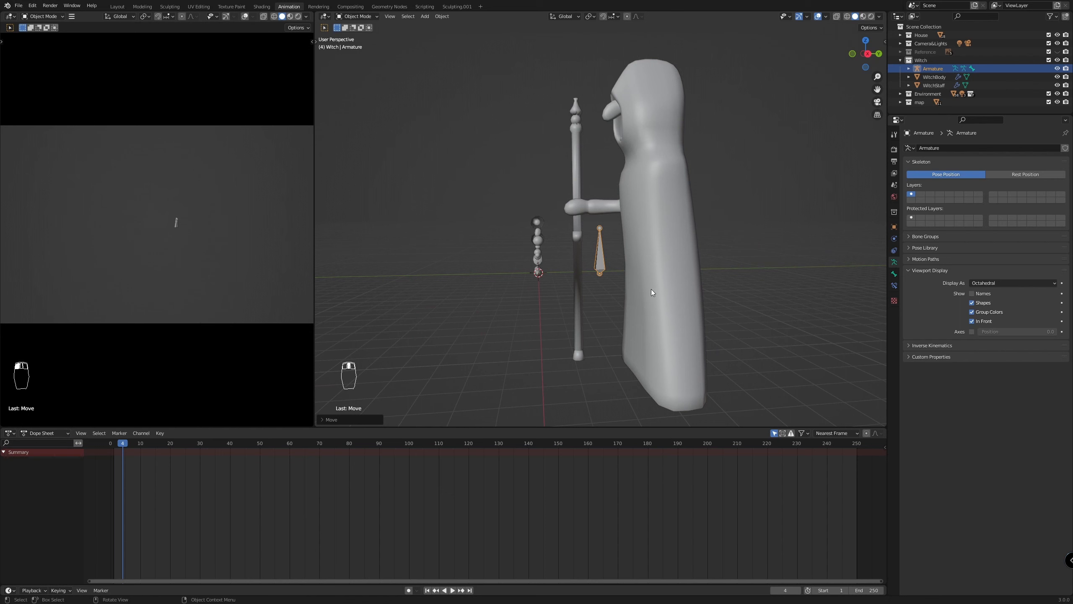
pyautogui.press('g')
pyautogui.click(710, 302)
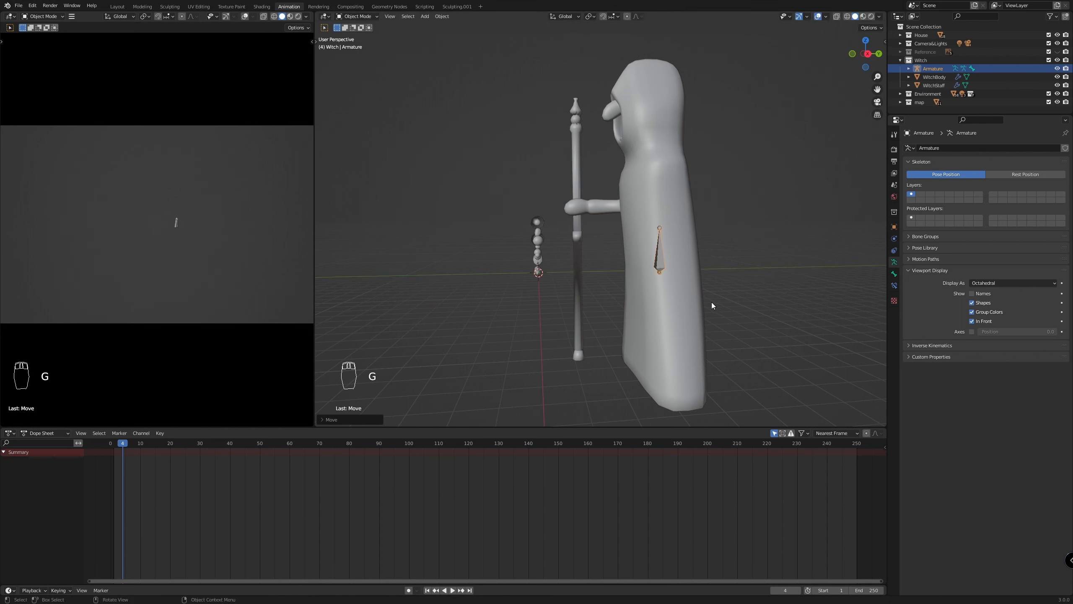
pyautogui.moveTo(711, 301); pyautogui.dragTo(772, 292, button='middle')
pyautogui.press('KP_3')
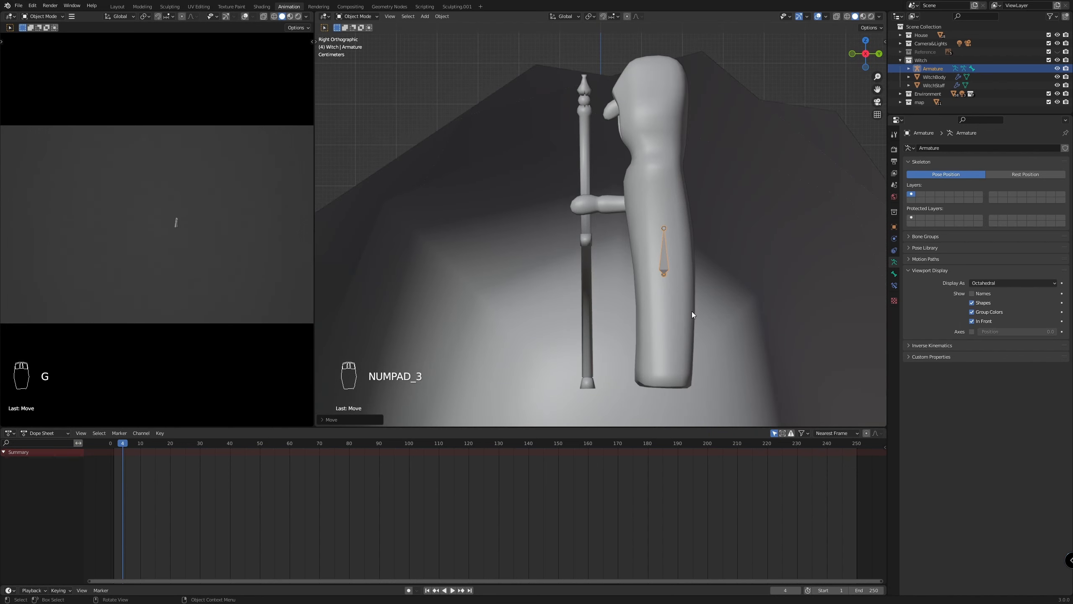
# Edit the armature in front view and extrude a second spine bone straight up along Z from the first bone's tip to the upper chest
pyautogui.scroll(-4, 708, 321)
pyautogui.scroll(3, 707, 321)
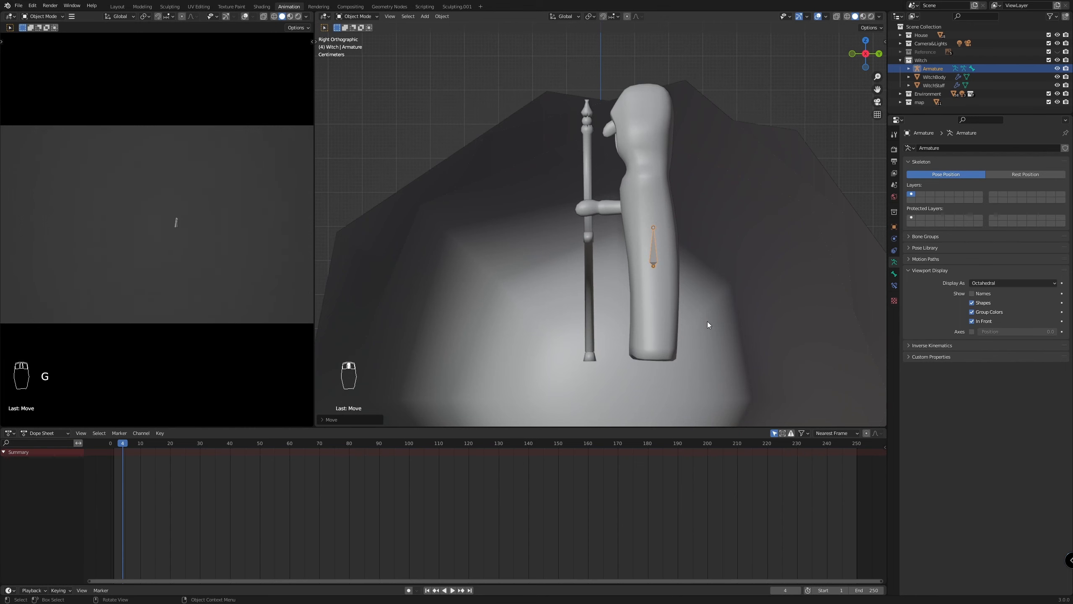
pyautogui.press('KP_1')
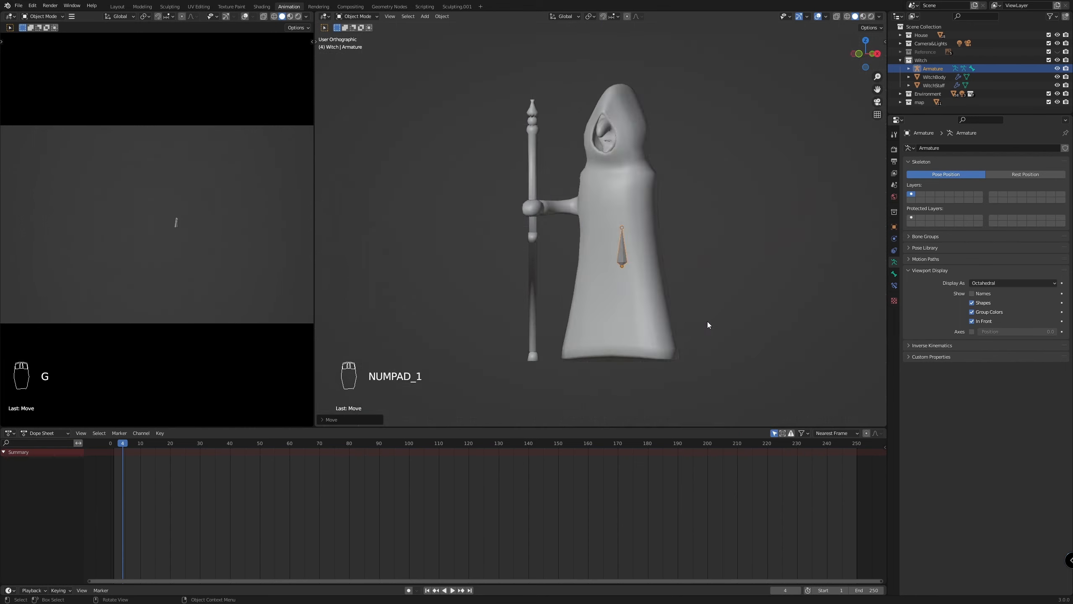
pyautogui.scroll(3, 667, 320)
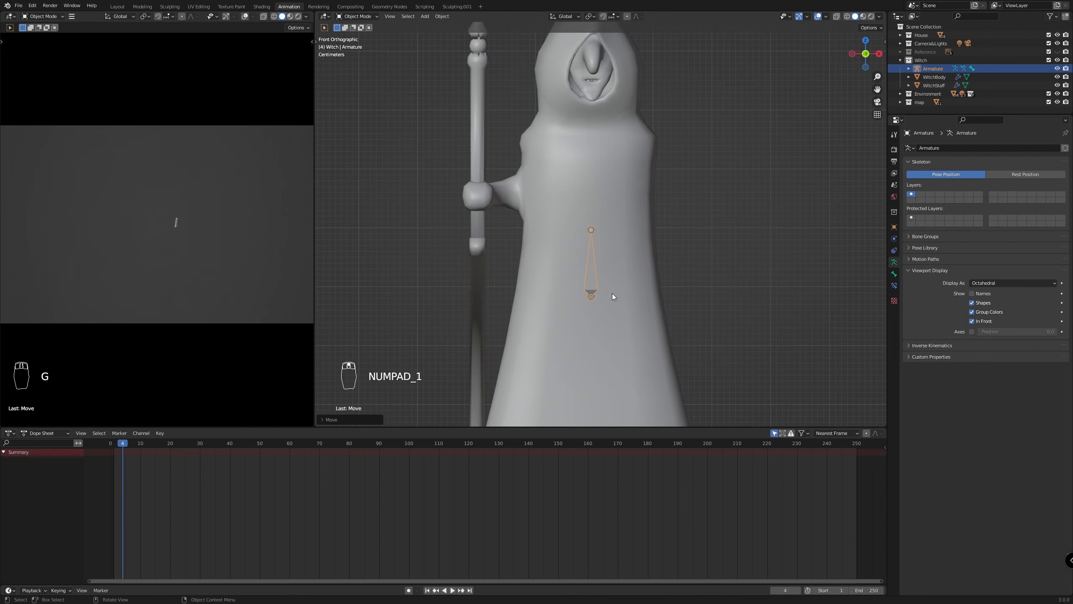
pyautogui.press('g')
pyautogui.scroll(-3, 586, 253)
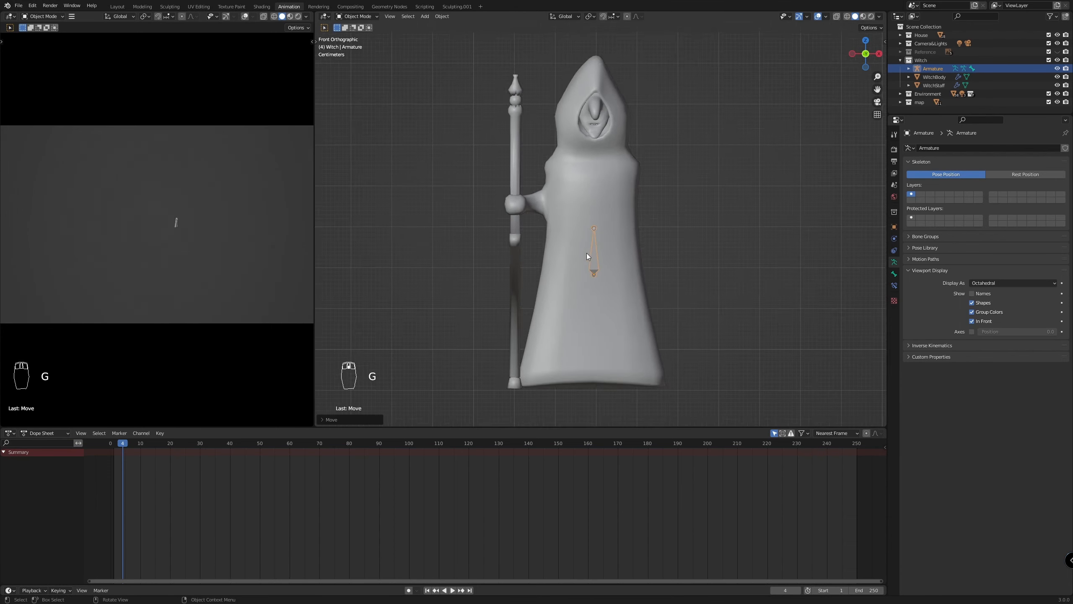
pyautogui.scroll(2, 599, 246)
pyautogui.press('Tab')
pyautogui.click(593, 229)
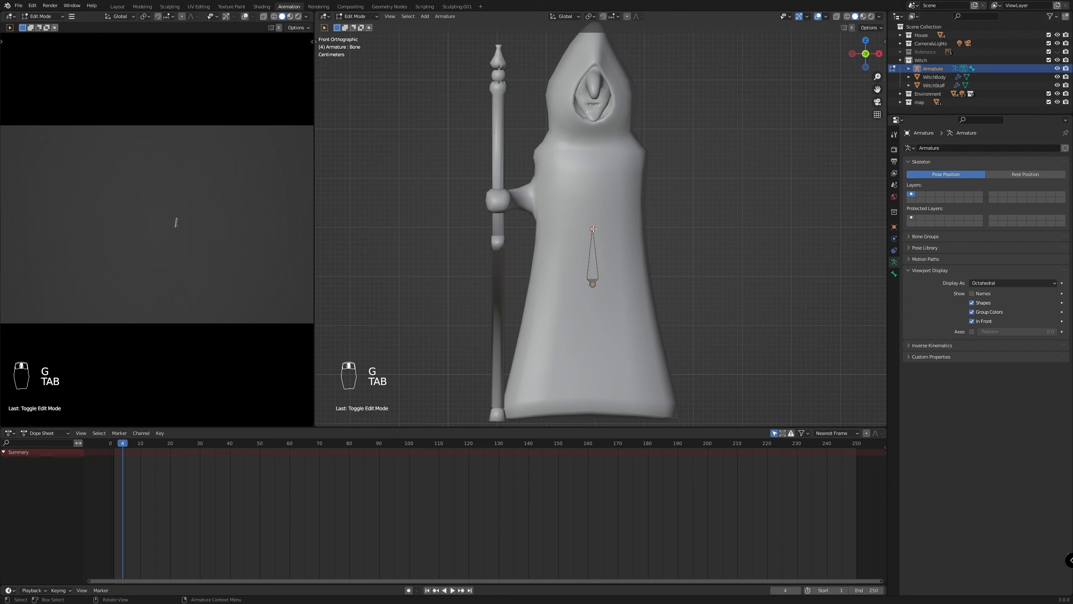
pyautogui.press('e')
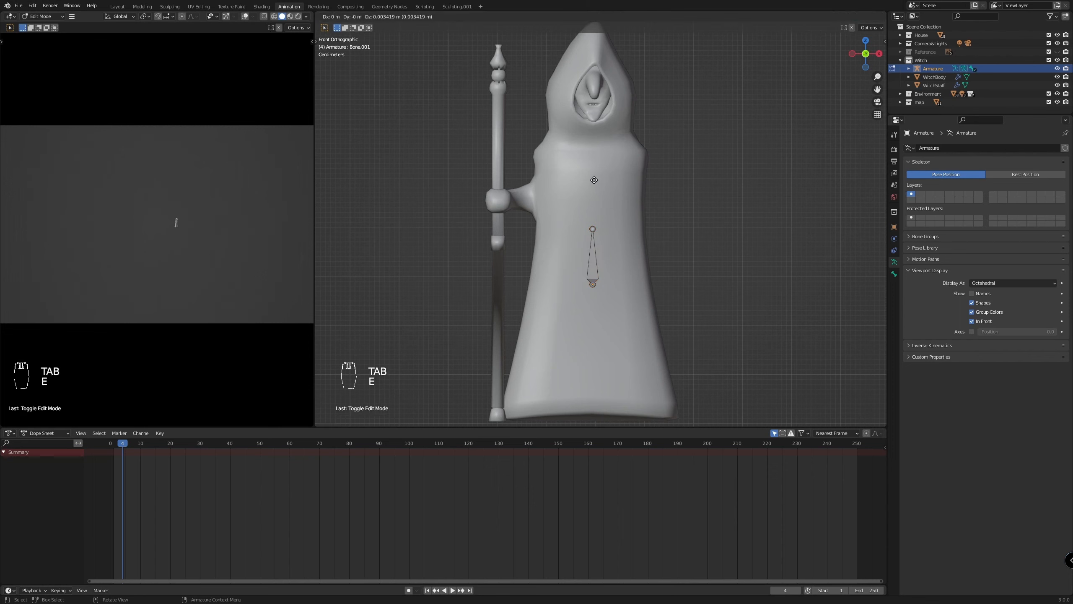
pyautogui.rightClick(593, 170)
pyautogui.press('g')
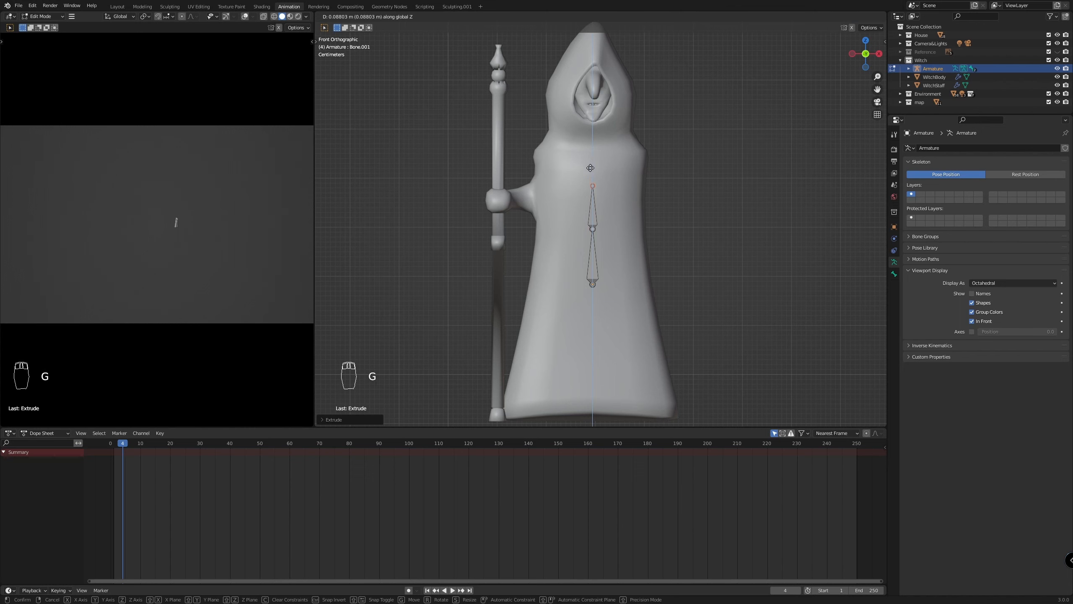
pyautogui.click(598, 144)
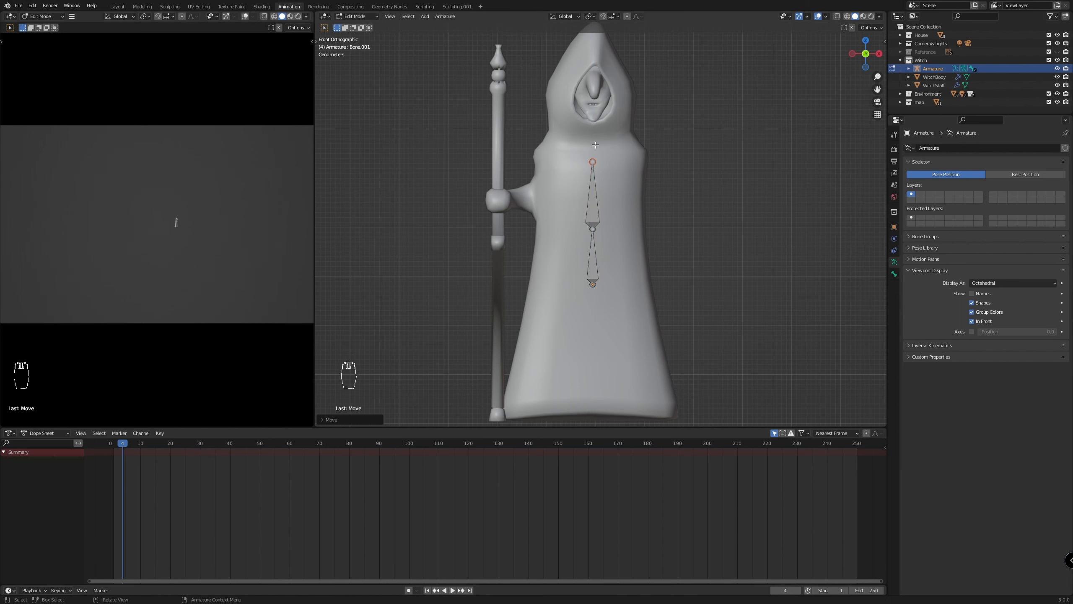
# Extrude a short neck bone up to the chin and a longer head bone to the hood's peak, both along Z
pyautogui.press('e')
pyautogui.press('g')
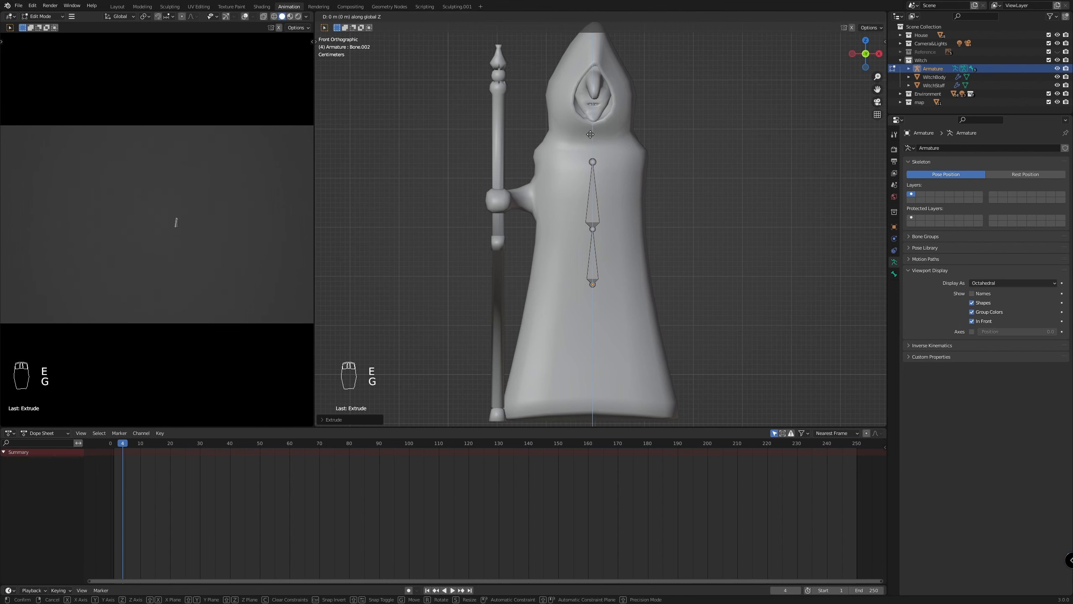
pyautogui.click(592, 97)
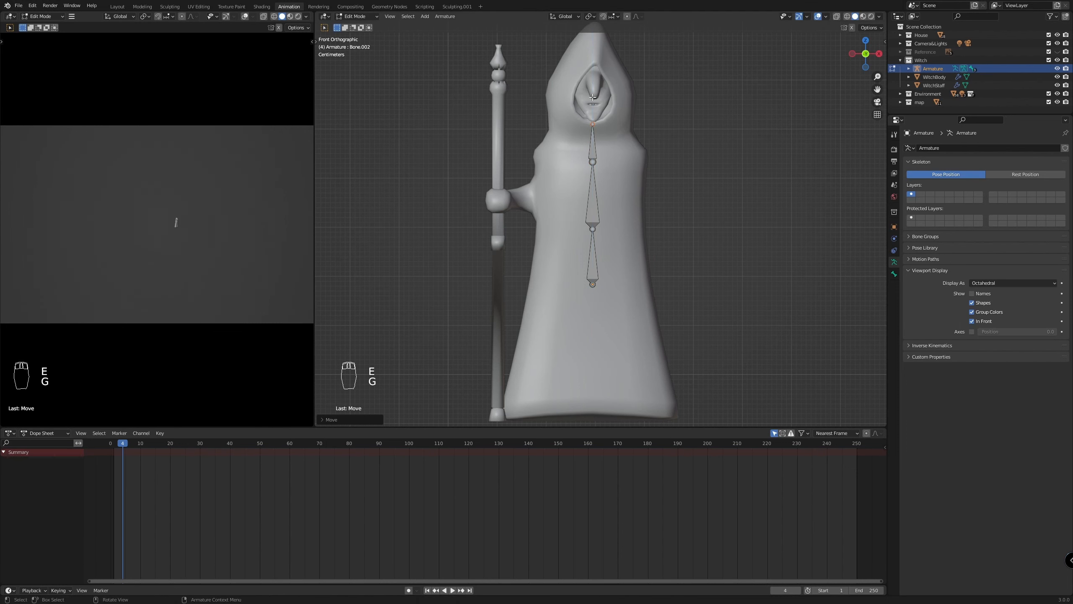
pyautogui.scroll(-3, 603, 117)
pyautogui.scroll(3, 604, 123)
pyautogui.press('e')
pyautogui.press('g')
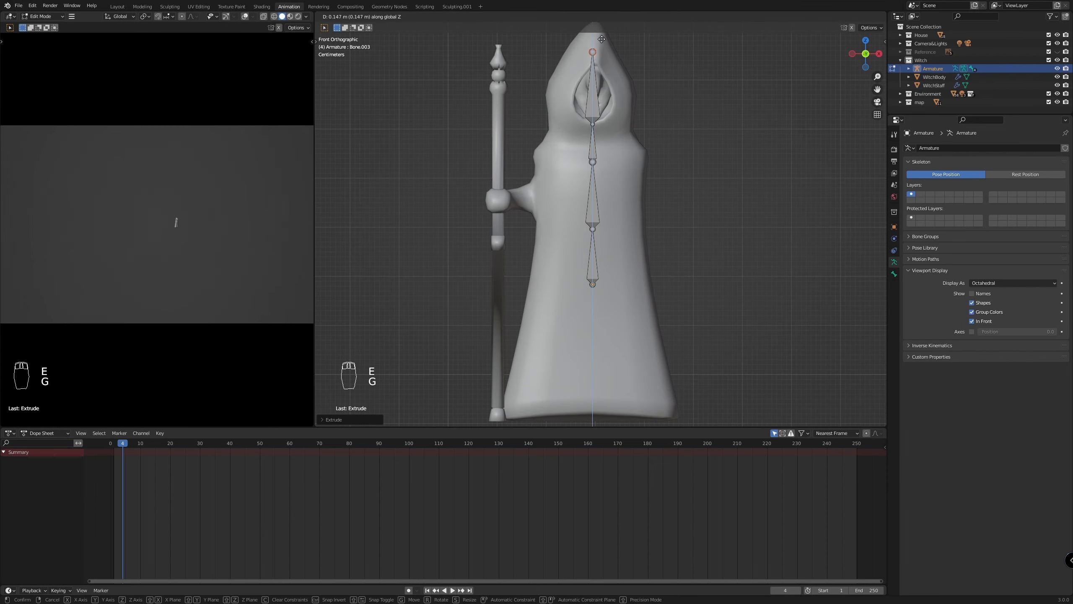
pyautogui.click(600, 27)
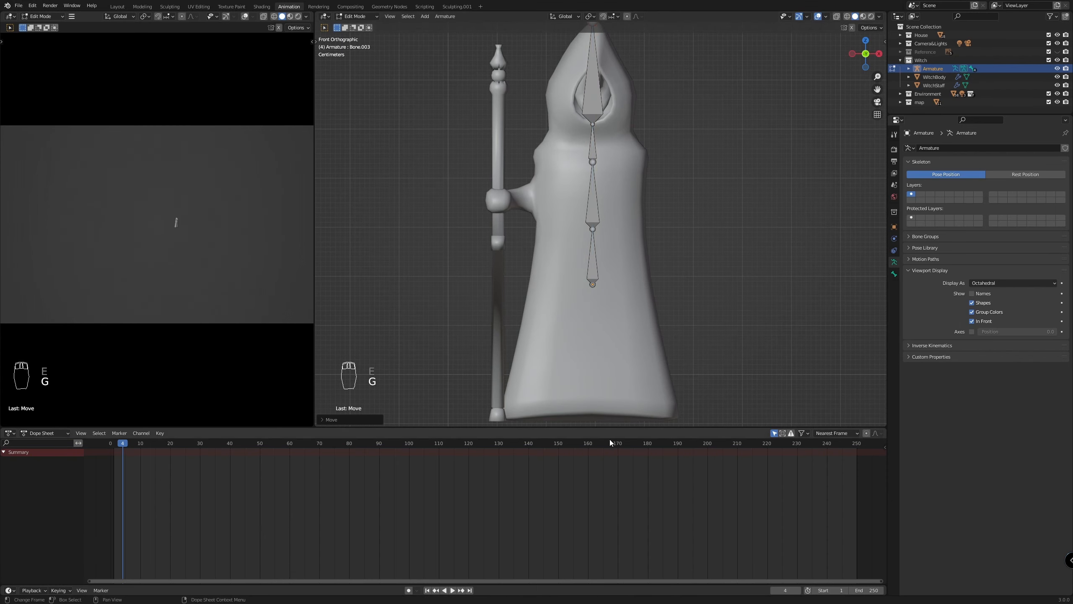
# Duplicate the lowest spine bone, place the copy beside the staff arm and rotate it to nearly horizontal, pointing at the staff
pyautogui.scroll(-2, 622, 261)
pyautogui.scroll(2, 592, 45)
pyautogui.scroll(3, 583, 313)
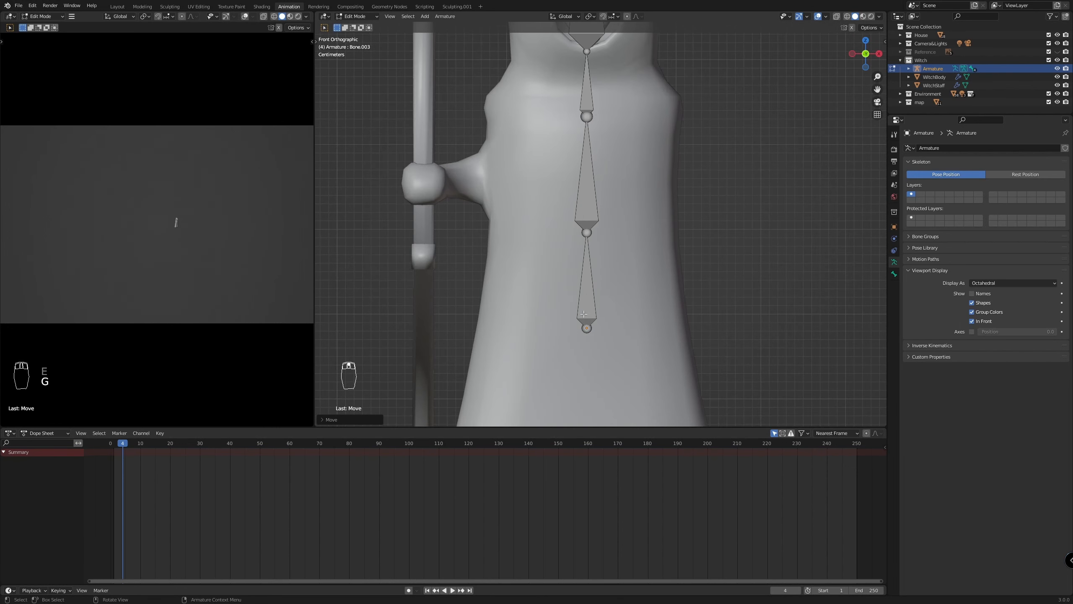
pyautogui.click(592, 290)
pyautogui.scroll(-1, 592, 291)
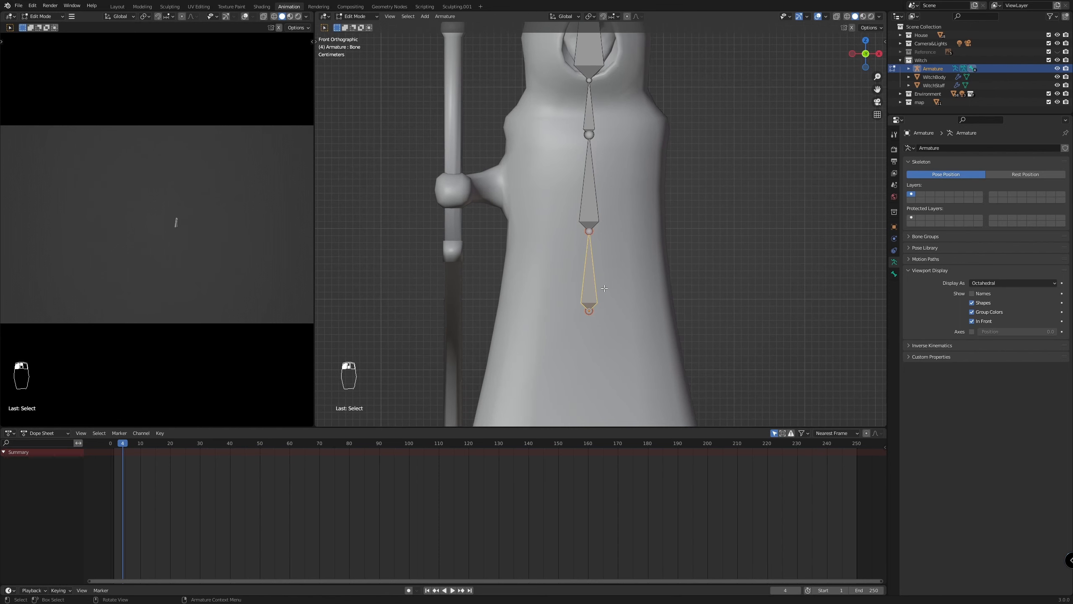
pyautogui.hotkey('shift', 'd')
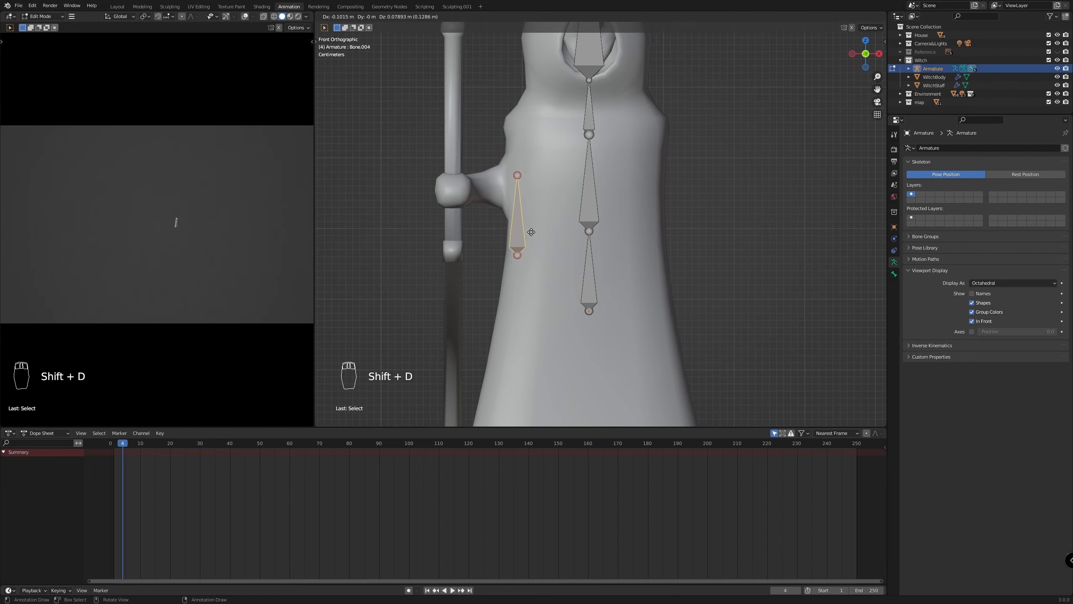
pyautogui.click(528, 215)
pyautogui.press('r')
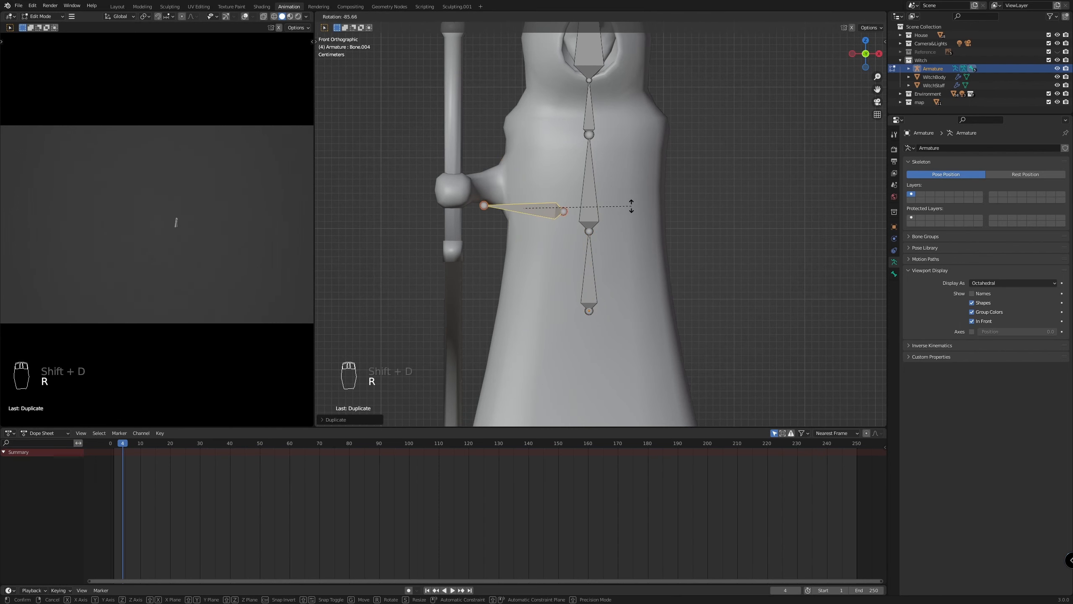
pyautogui.click(583, 235)
# Move, shrink and slightly rotate the duplicated bone so it lies inside the shoulder with its tip at the start of the arm
pyautogui.press('g')
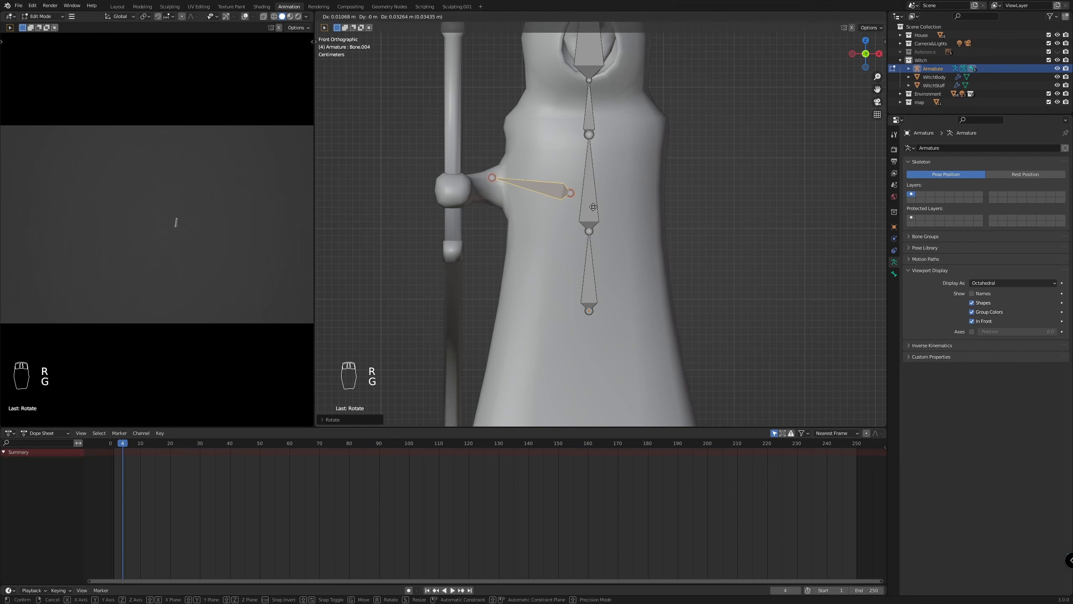
pyautogui.click(593, 210)
pyautogui.press('s')
pyautogui.click(632, 230)
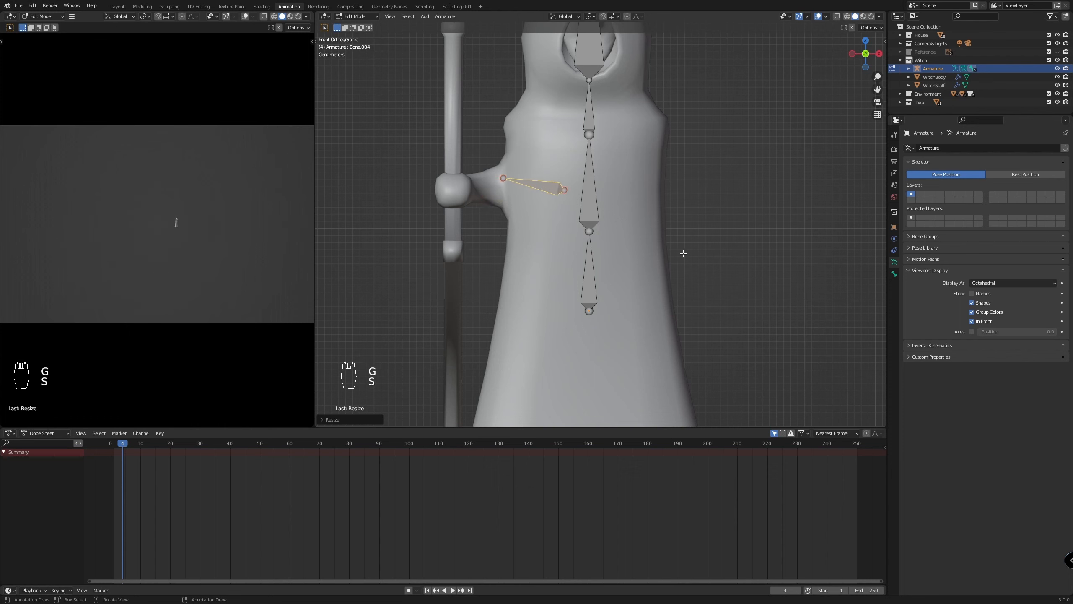
pyautogui.press('r')
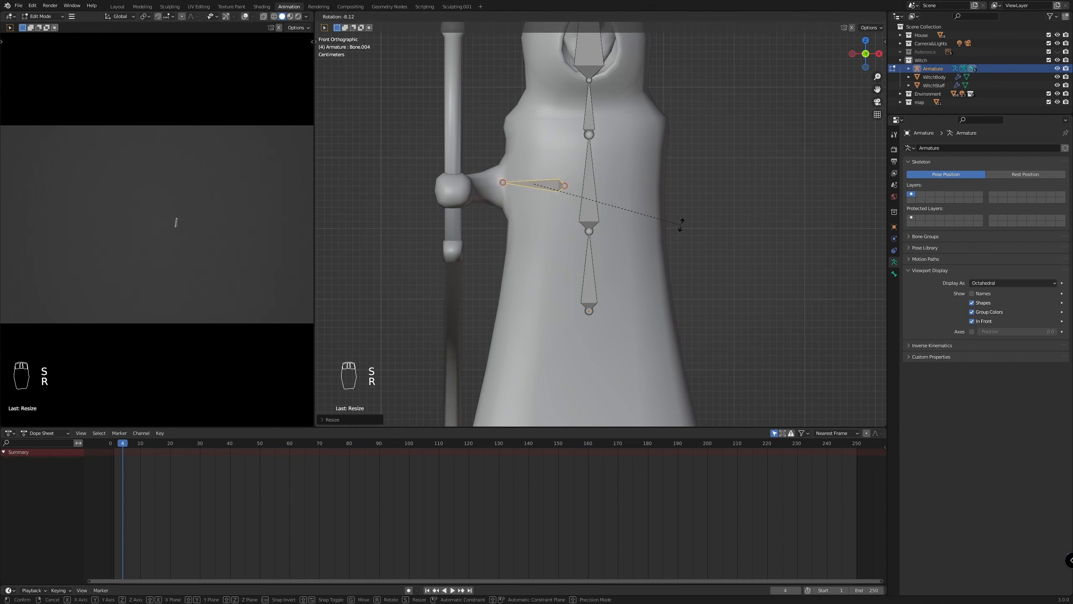
pyautogui.click(678, 228)
pyautogui.press('g')
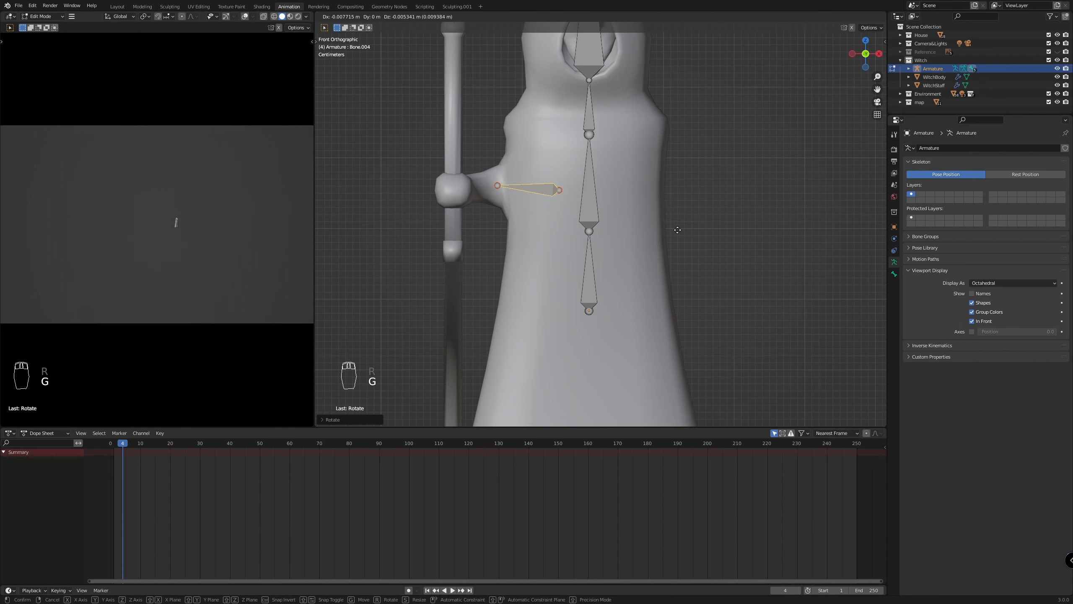
pyautogui.click(679, 230)
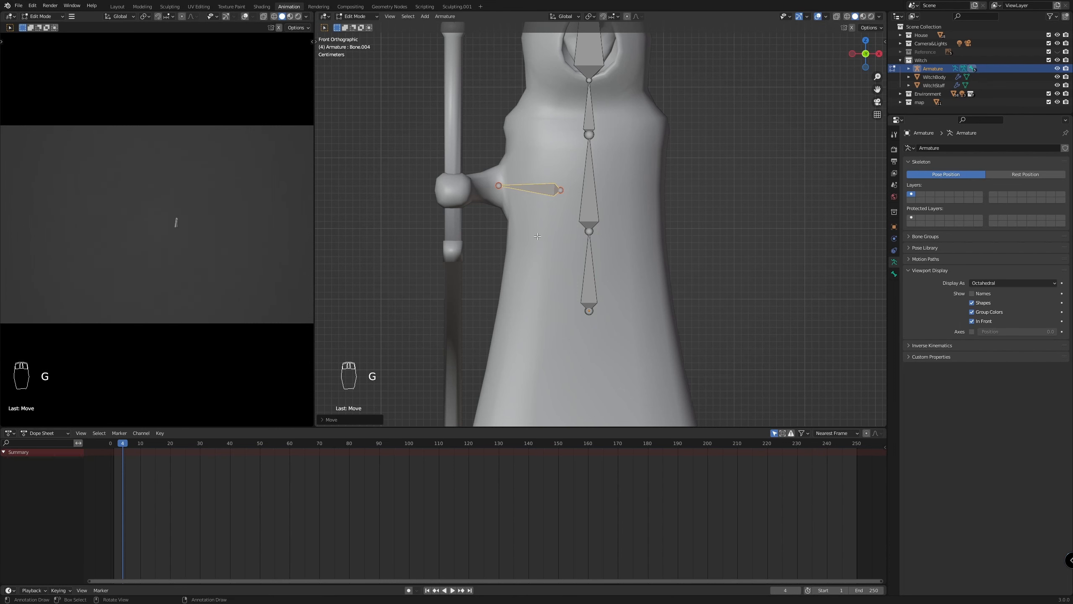
# Extrude two bones from the shoulder bone's tip, one along the forearm and one through the hand past the staff
pyautogui.scroll(1, 537, 236)
pyautogui.scroll(-2, 524, 190)
pyautogui.click(515, 192)
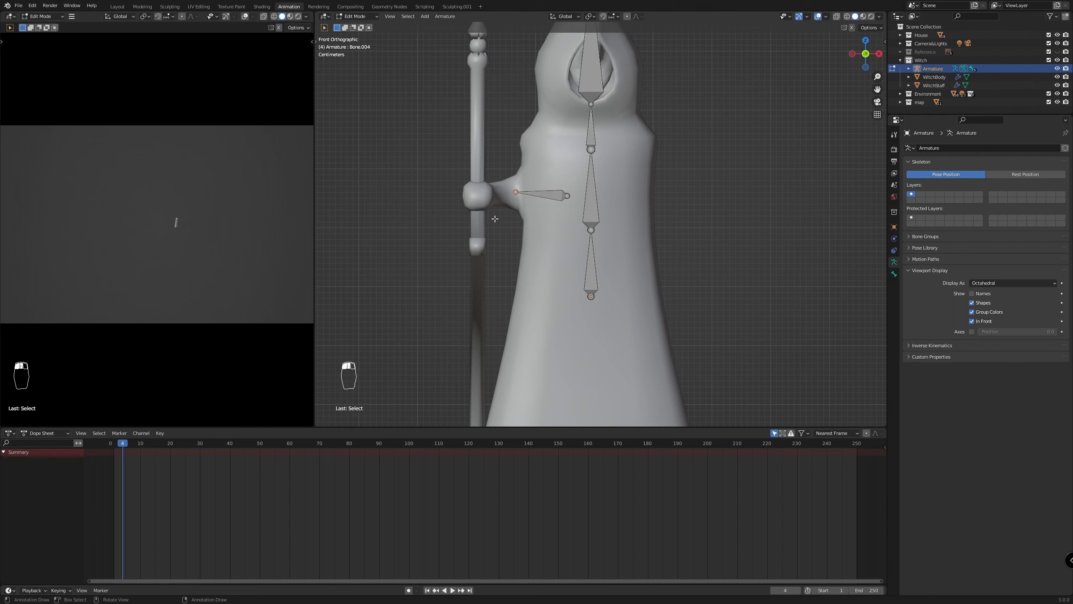
pyautogui.press('e')
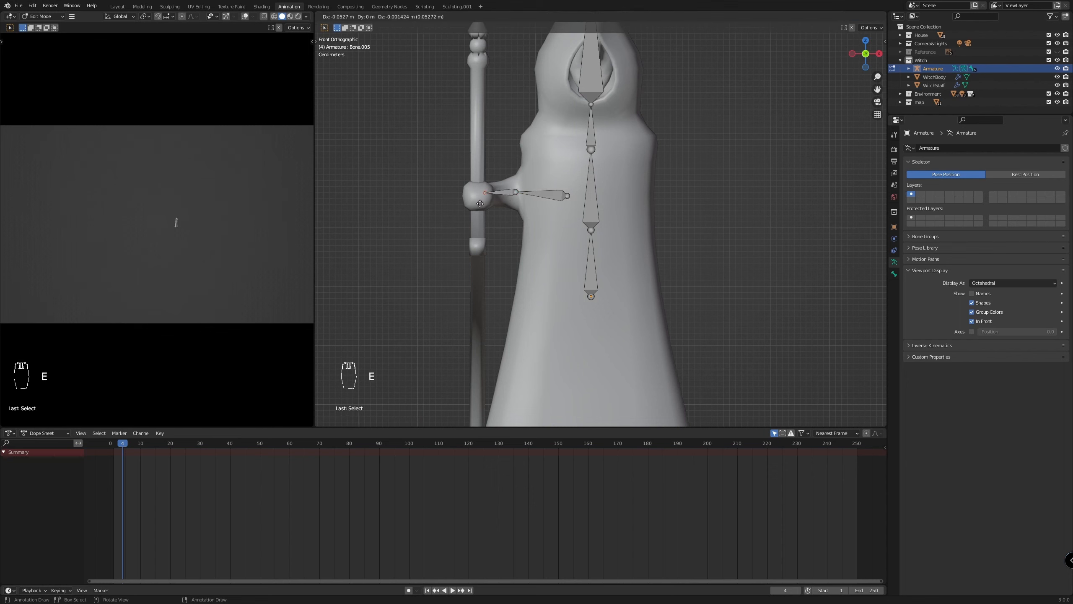
pyautogui.click(481, 203)
pyautogui.press('e')
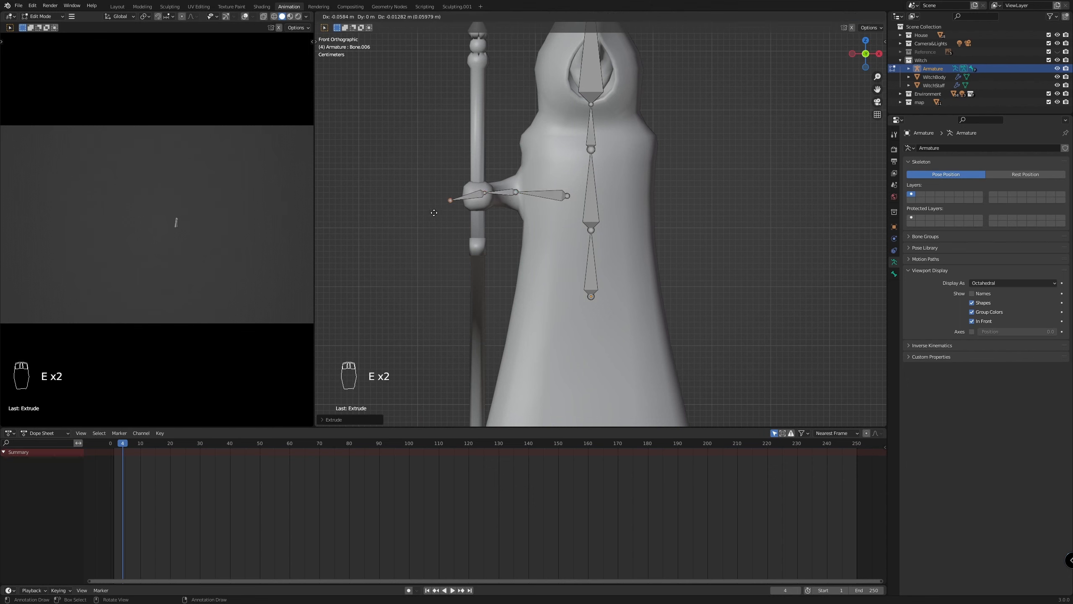
pyautogui.click(435, 211)
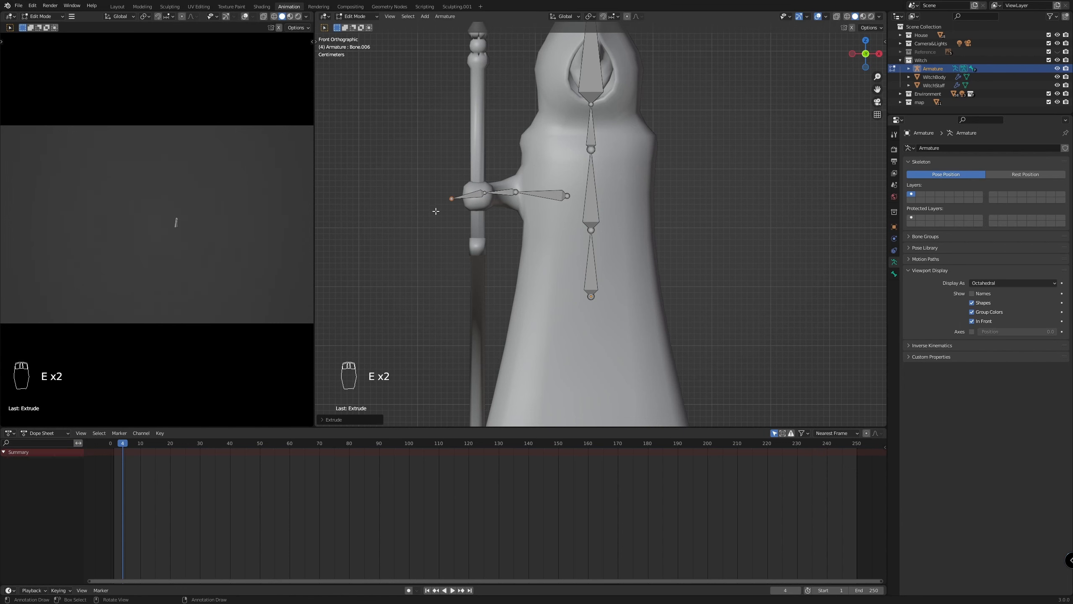
# Parent the shoulder bone to the lowest spine bone with Keep Offset
pyautogui.scroll(-4, 653, 328)
pyautogui.scroll(7, 521, 178)
pyautogui.scroll(4, 526, 188)
pyautogui.scroll(-5, 549, 211)
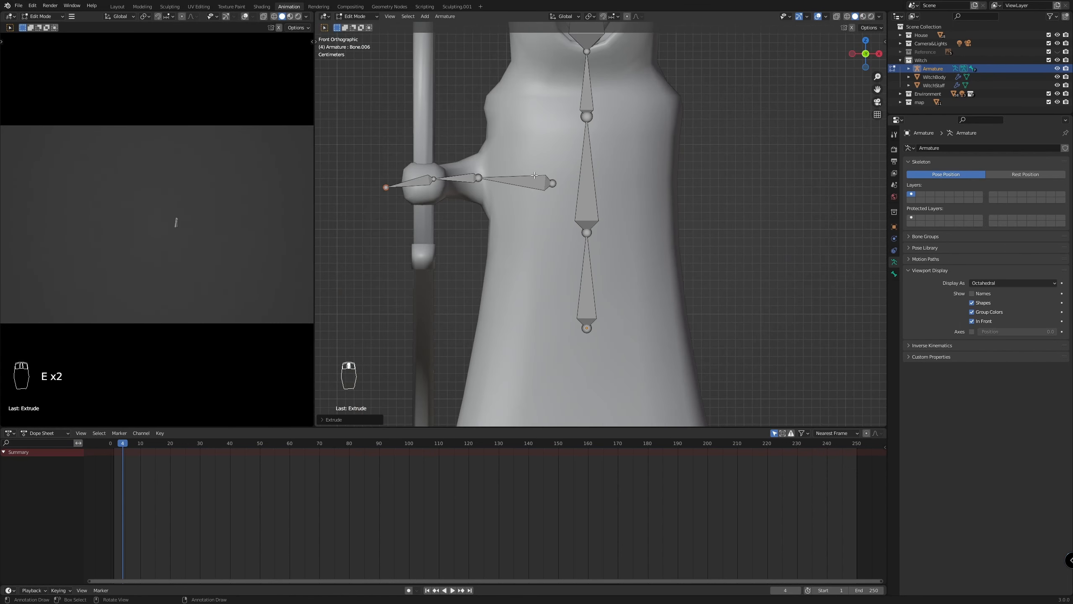
pyautogui.click(590, 297)
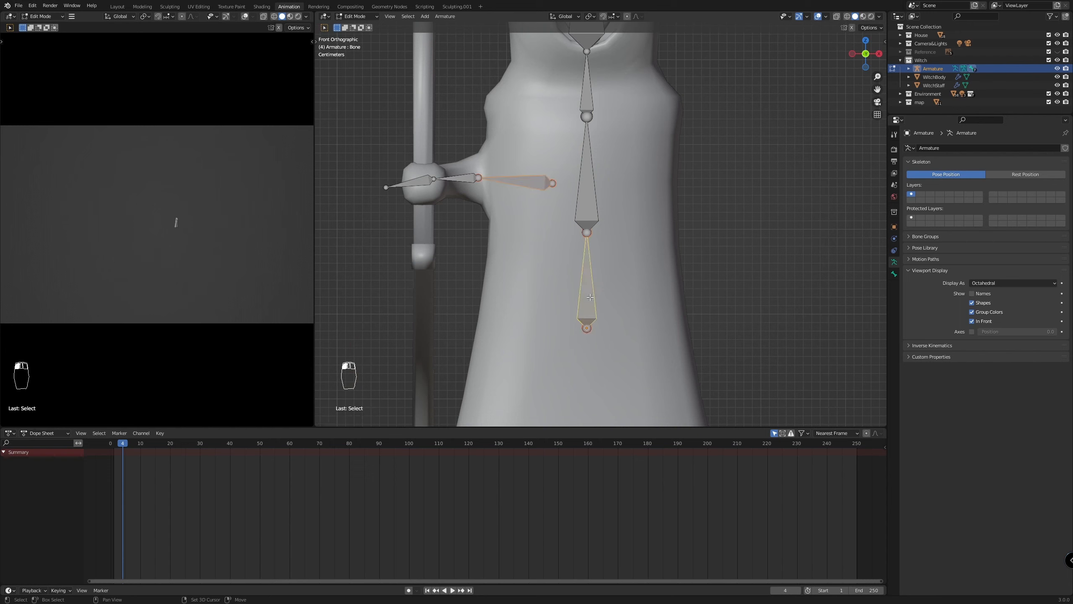
pyautogui.hotkey('ctrl', 'p')
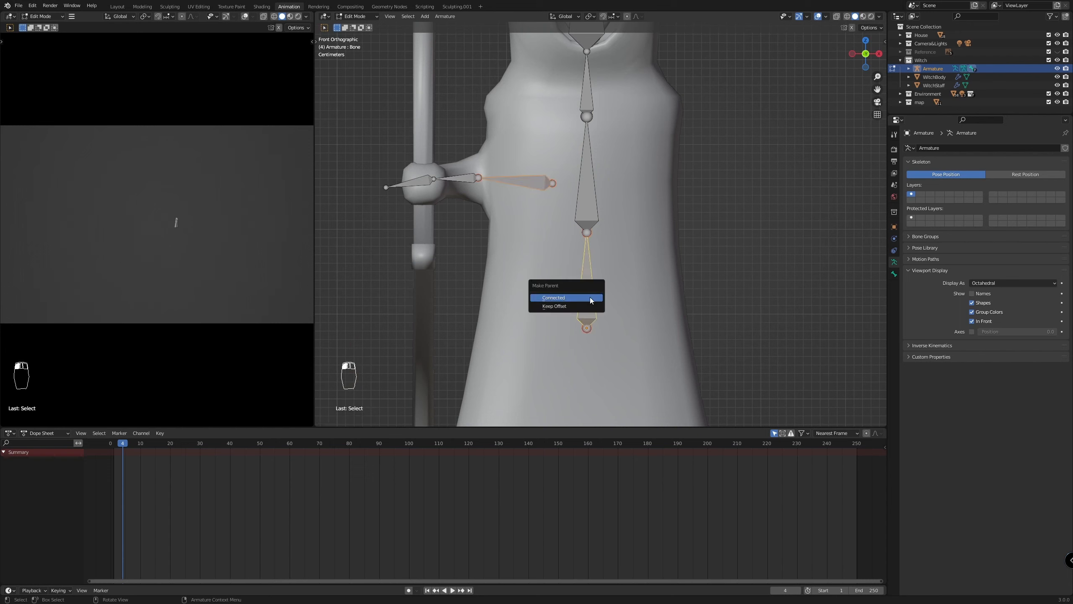
pyautogui.click(590, 306)
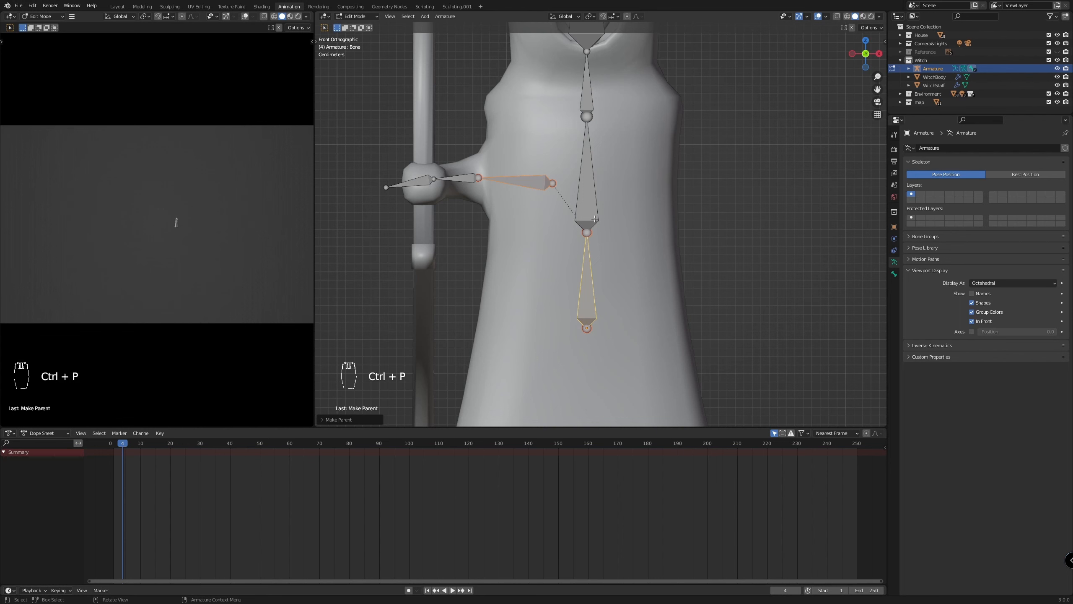
# Duplicate the lowest spine bone and place the copy below it inside the witch's lower robe
pyautogui.scroll(-5, 590, 252)
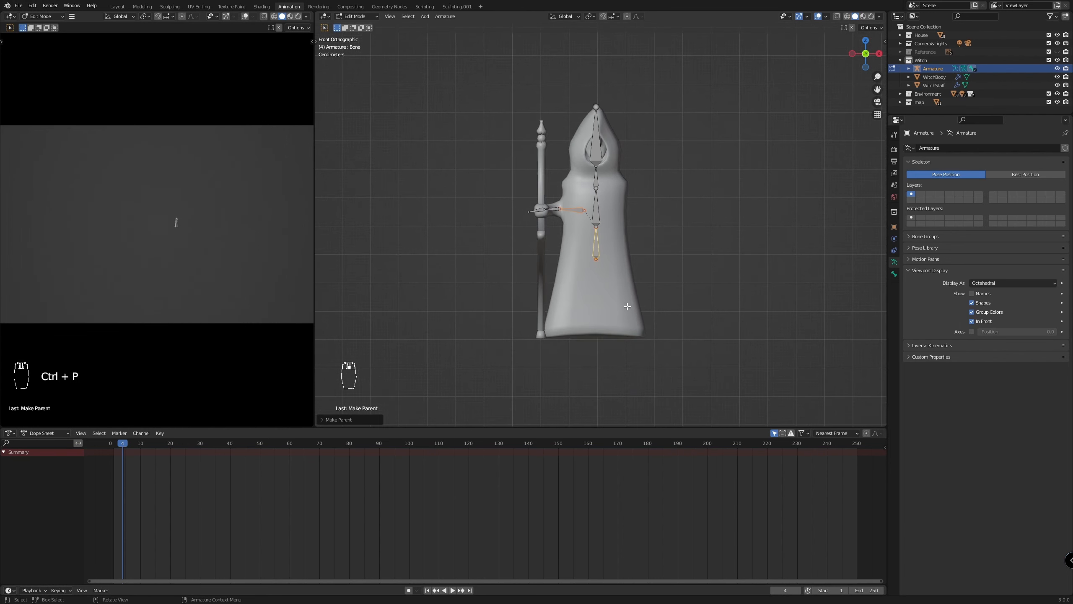
pyautogui.scroll(2, 621, 301)
pyautogui.click(592, 258)
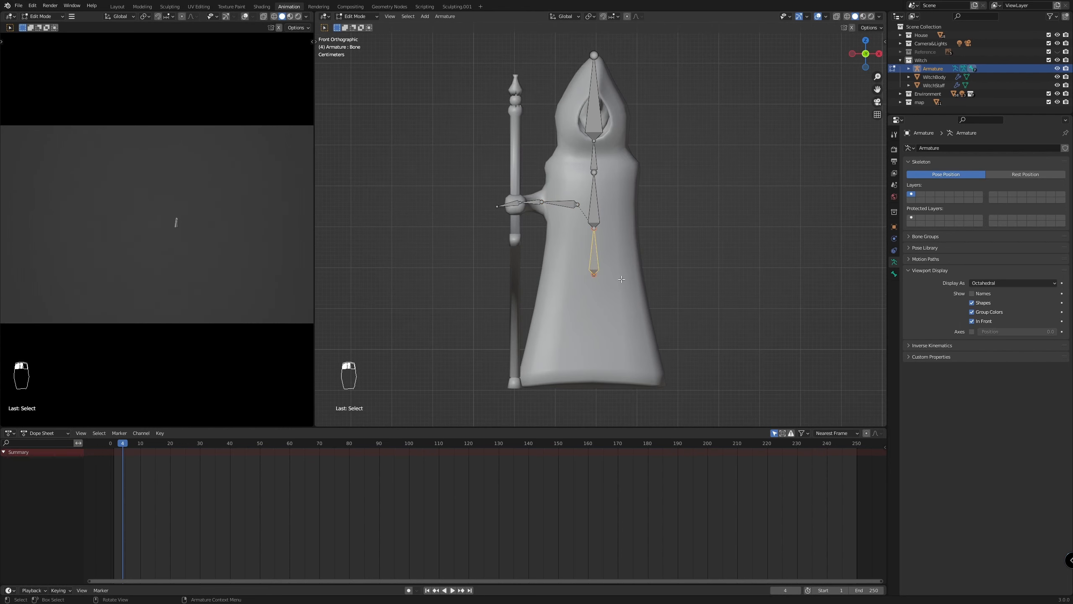
pyautogui.scroll(2, 615, 277)
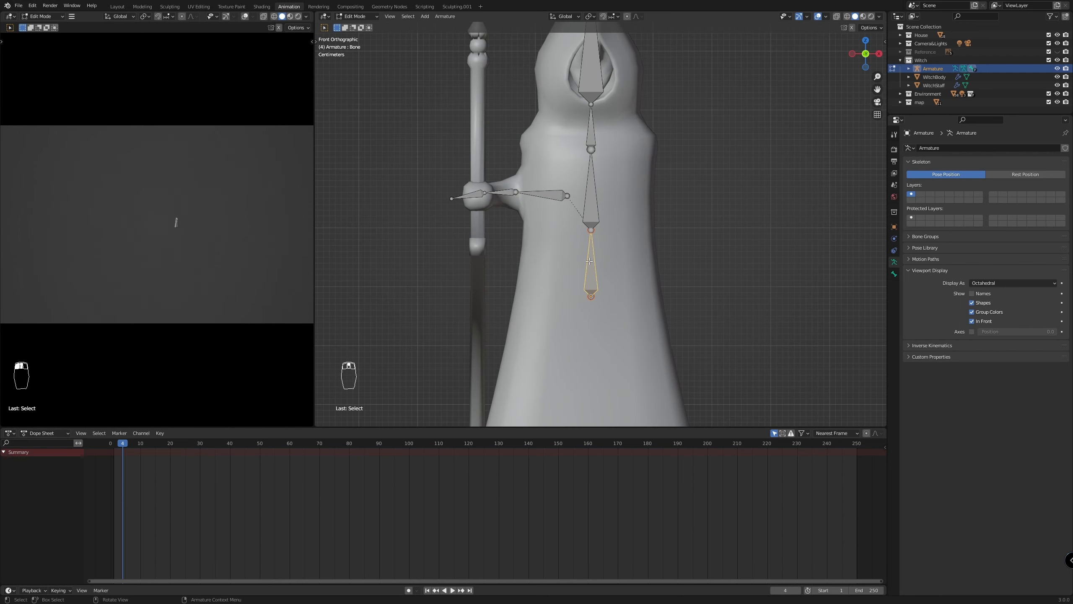
pyautogui.scroll(-1, 617, 303)
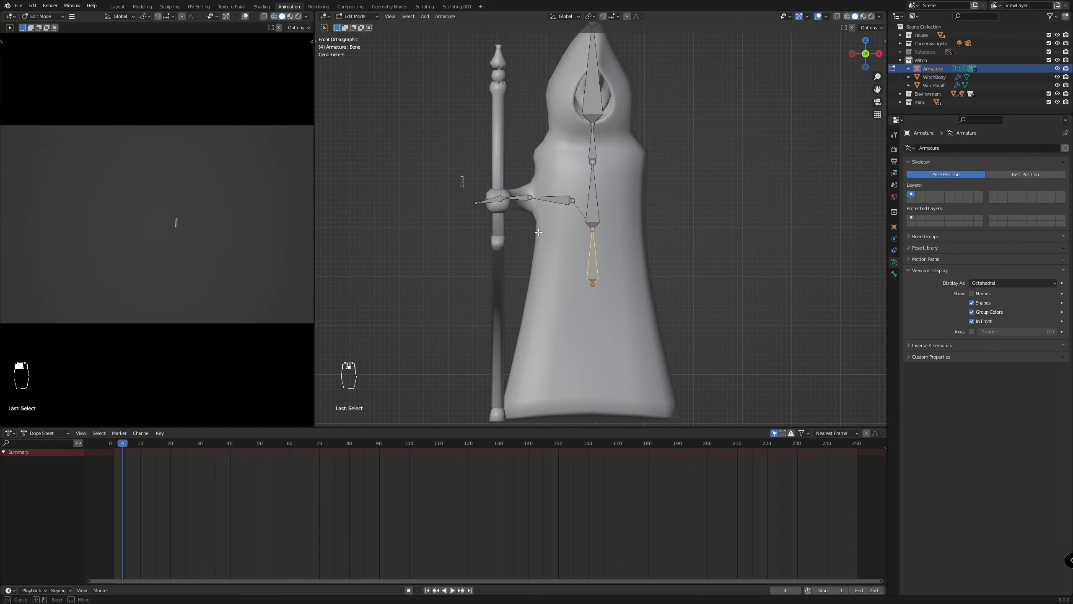
pyautogui.moveTo(459, 177); pyautogui.dragTo(575, 228)
pyautogui.press('KP_1')
pyautogui.hotkey('shift', 'd')
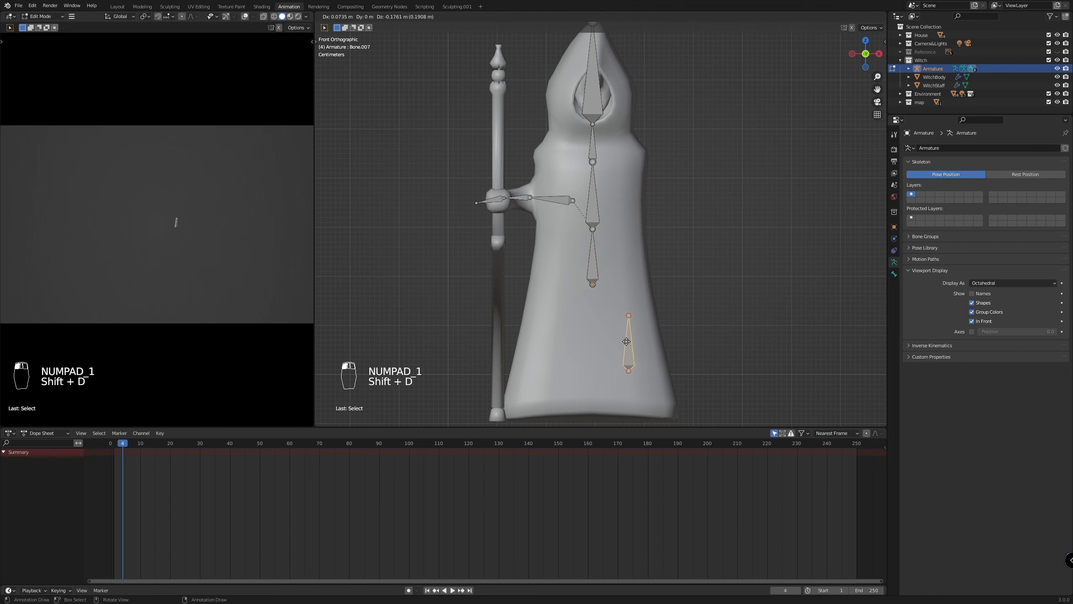
pyautogui.click(606, 344)
# Rotate the copied bone to slant downward away from the staff, shrink it slightly and position it just below the spine
pyautogui.press('r')
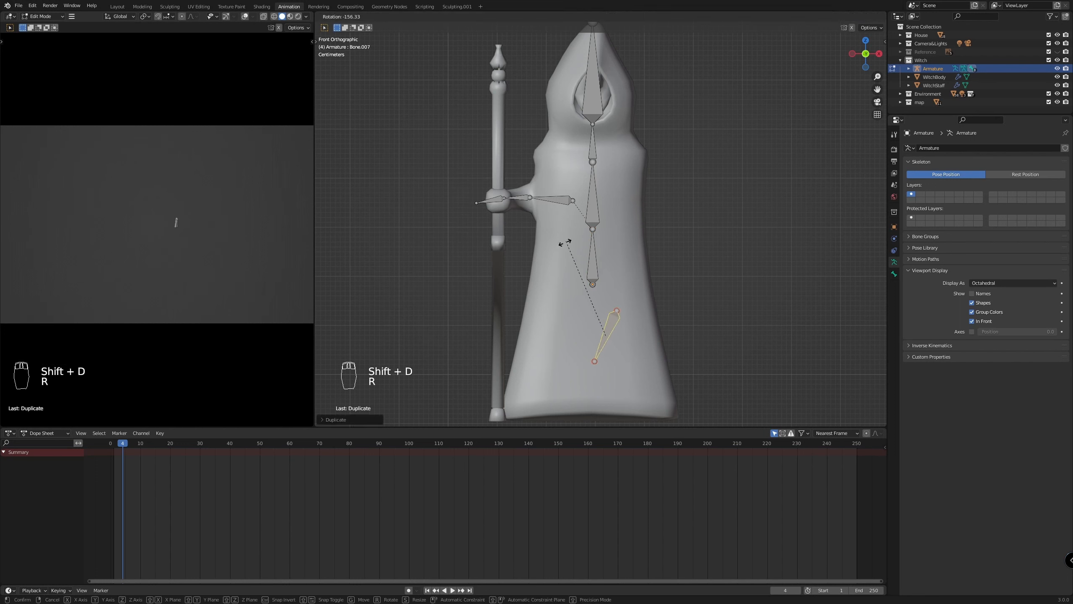
pyautogui.click(549, 334)
pyautogui.press('g')
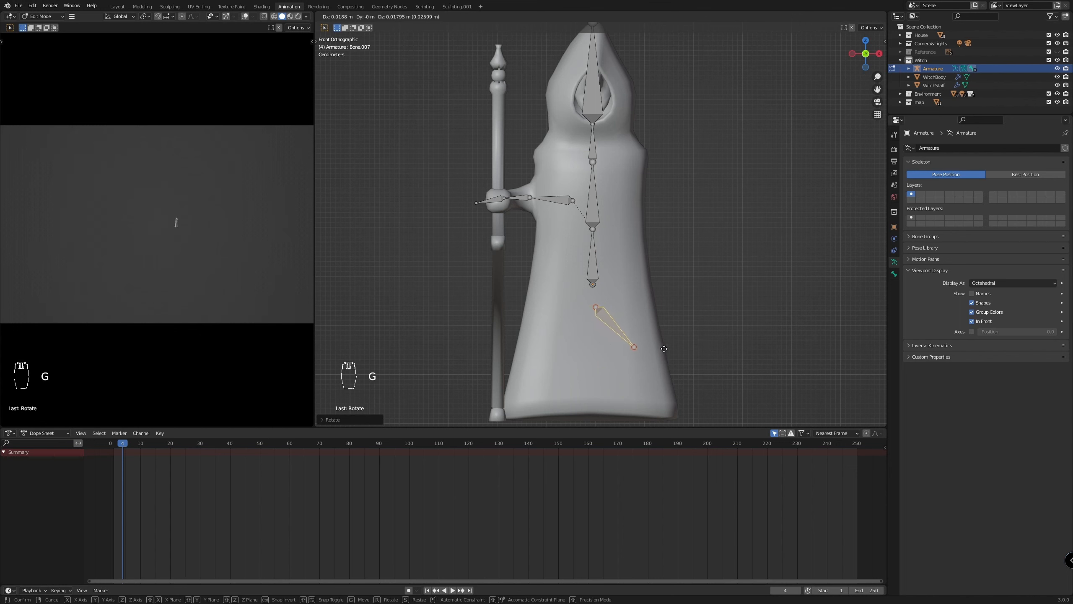
pyautogui.click(663, 348)
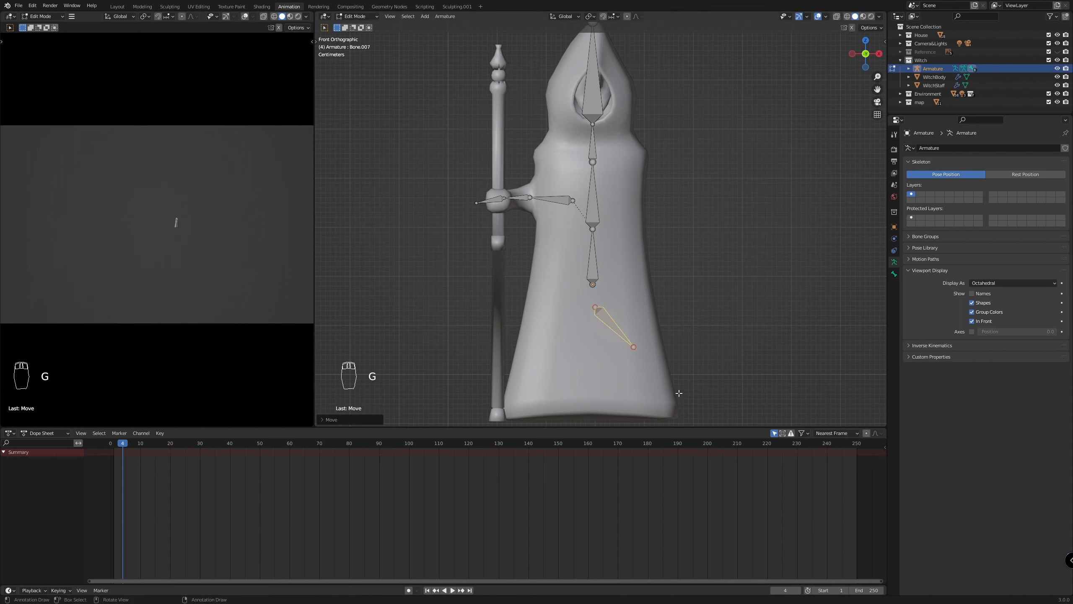
pyautogui.press('s')
pyautogui.click(664, 374)
pyautogui.press('g')
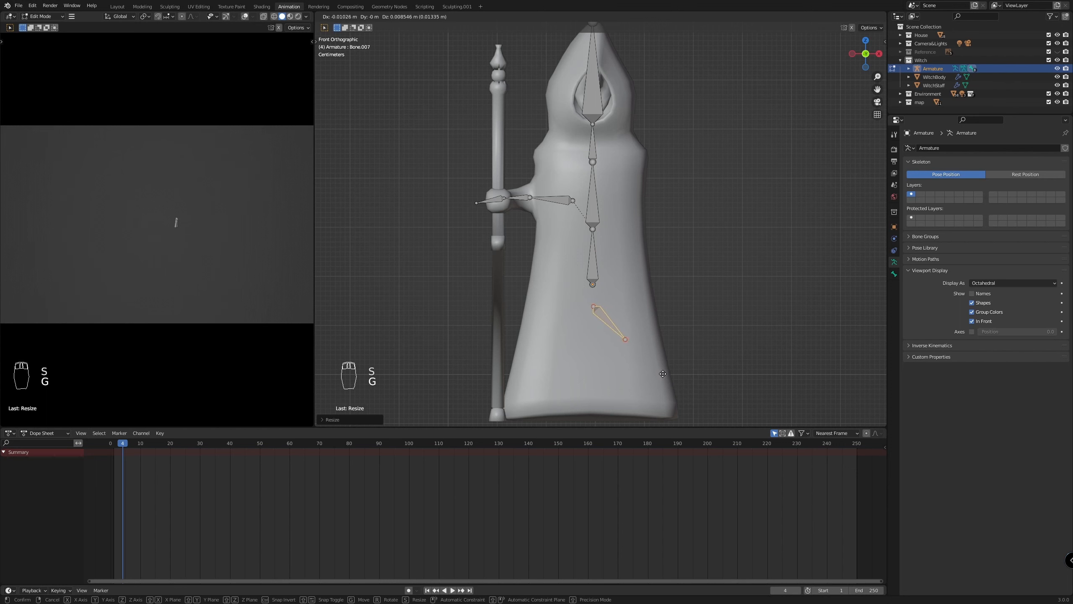
pyautogui.click(666, 374)
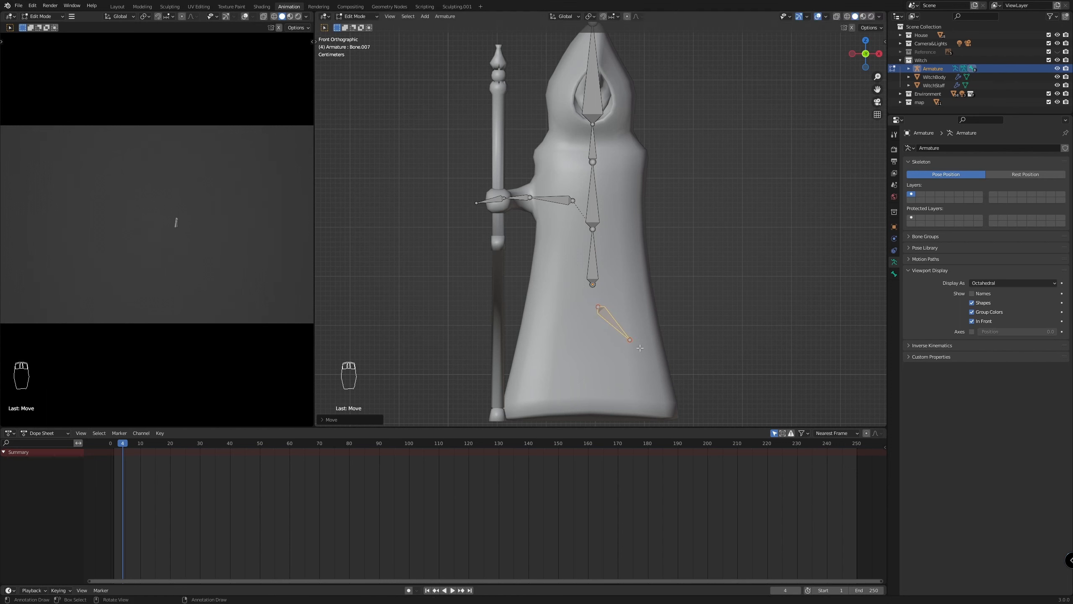
# Extrude a bone from the slanted bone's lower tip down to the robe's hem corner opposite the staff
pyautogui.click(629, 341)
pyautogui.press('e')
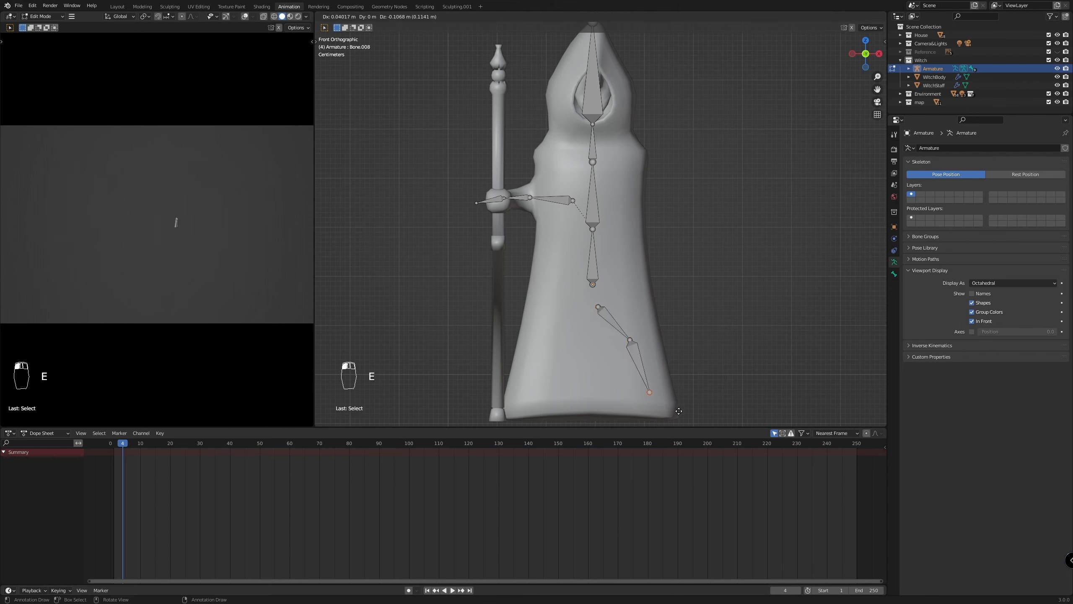
pyautogui.click(701, 29)
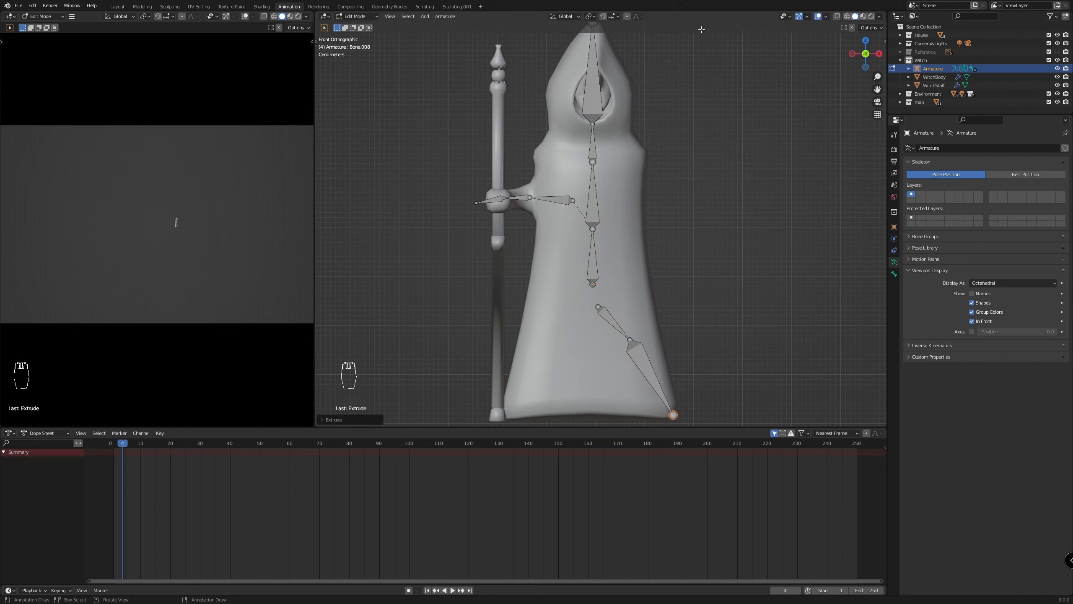
# Fine-tune the robe chain by nudging its middle joint slightly down and outward and its upper end slightly downward
pyautogui.click(630, 339)
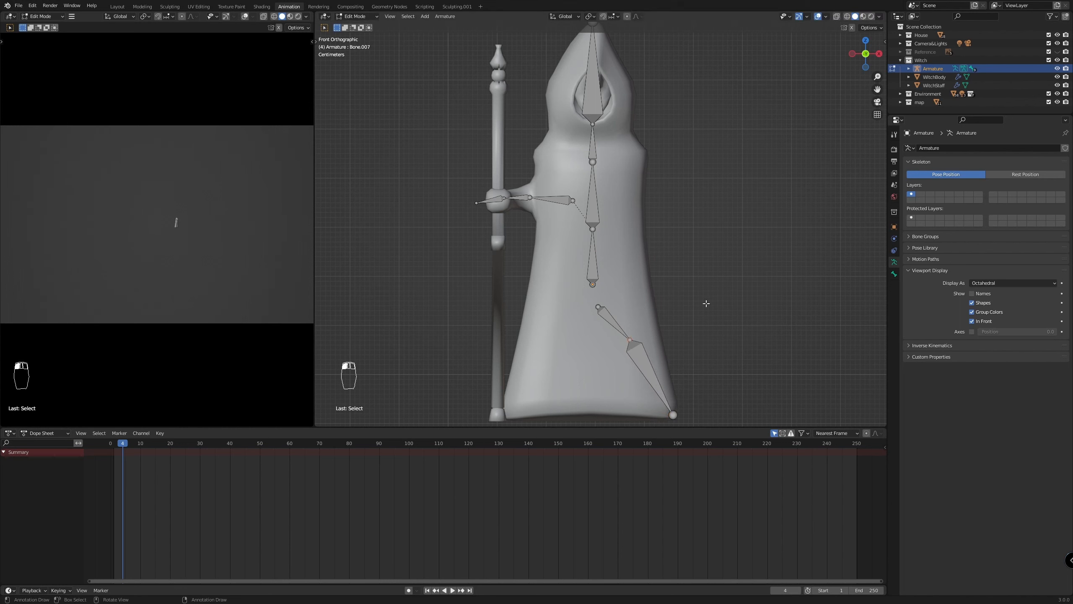
pyautogui.press('g')
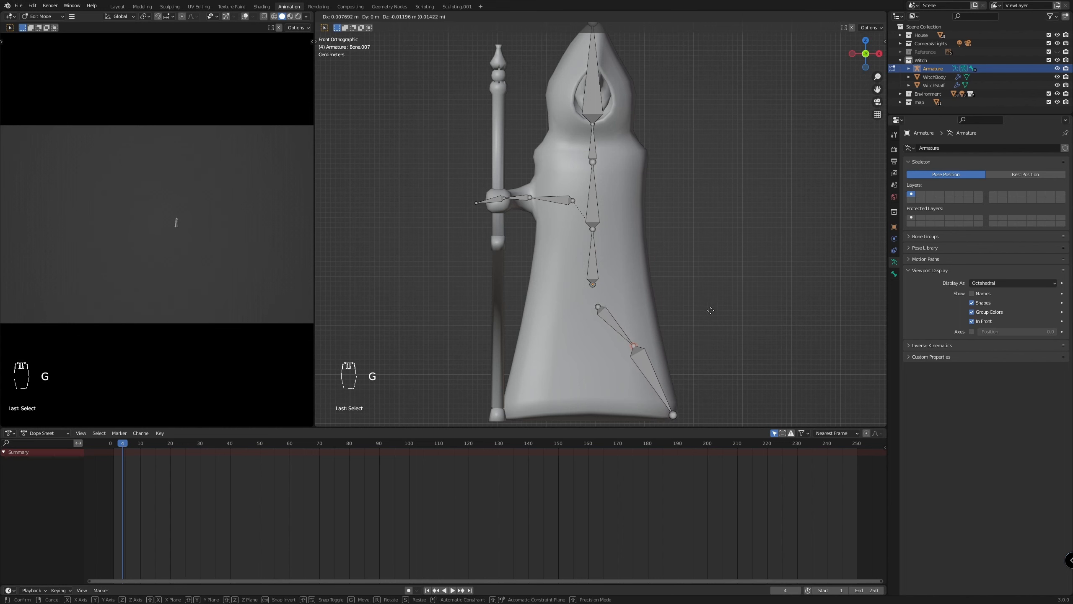
pyautogui.click(712, 312)
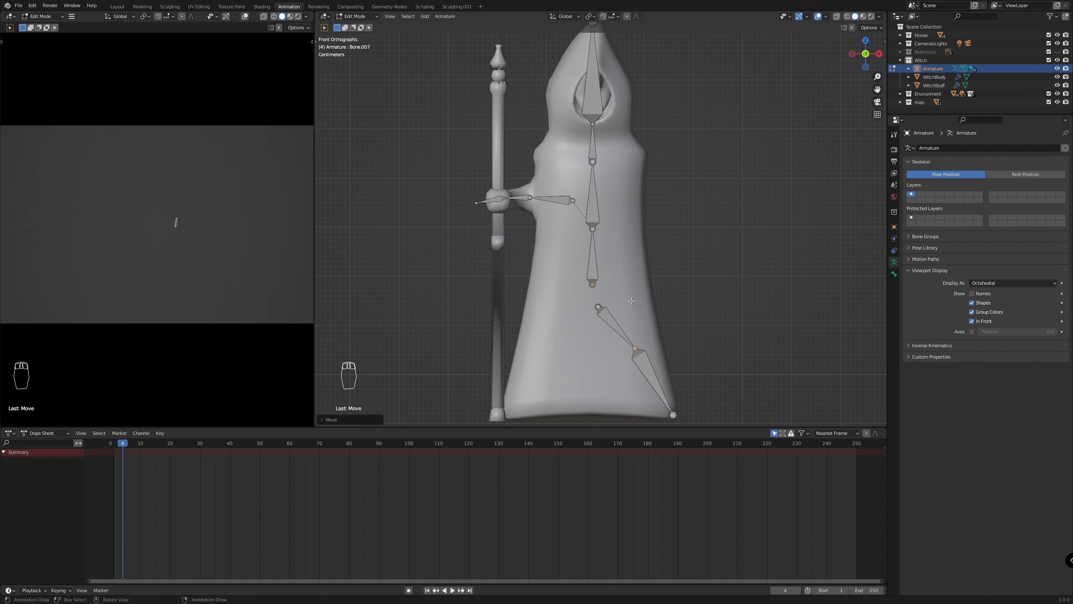
pyautogui.click(593, 306)
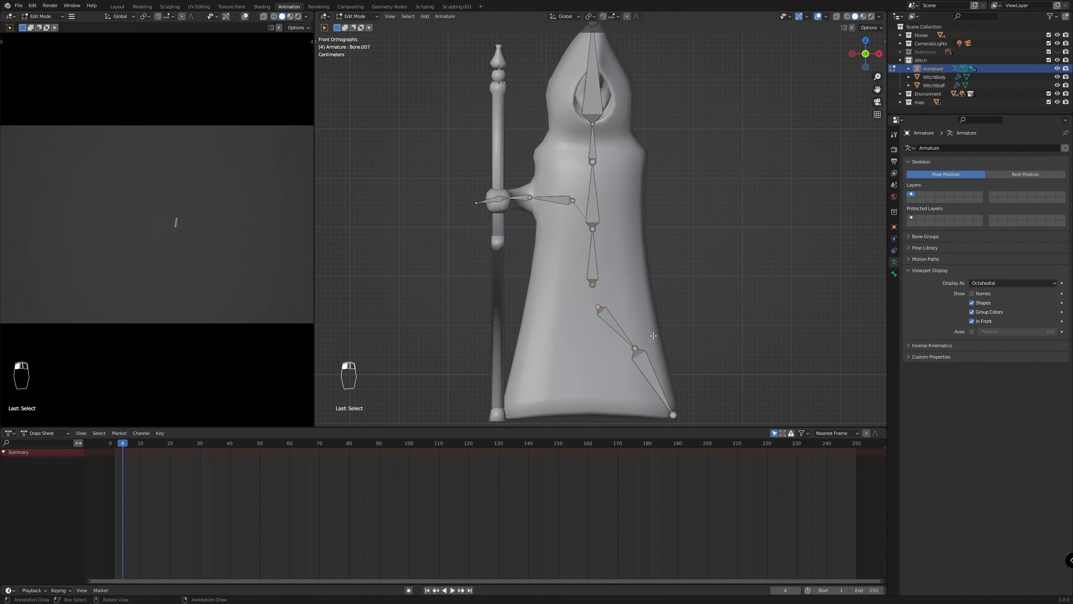
pyautogui.press('g')
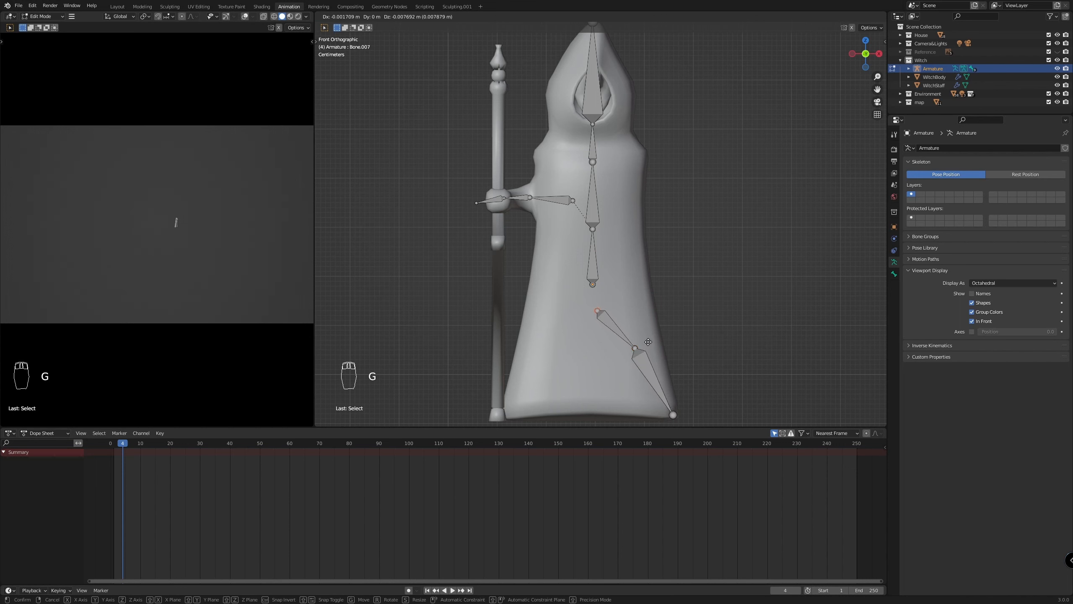
pyautogui.click(649, 339)
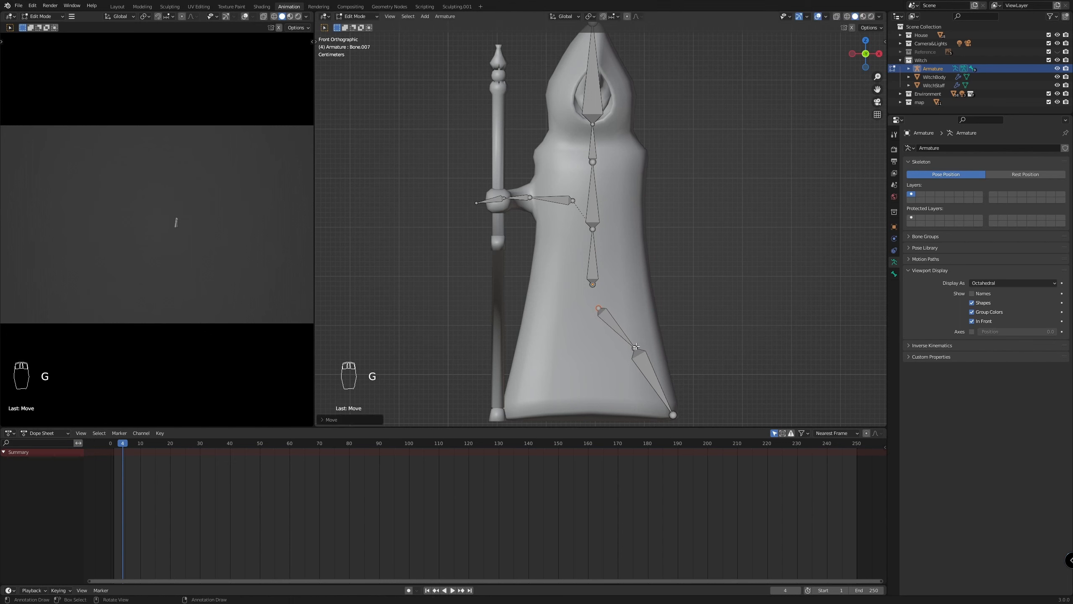
pyautogui.click(635, 346)
pyautogui.press('g')
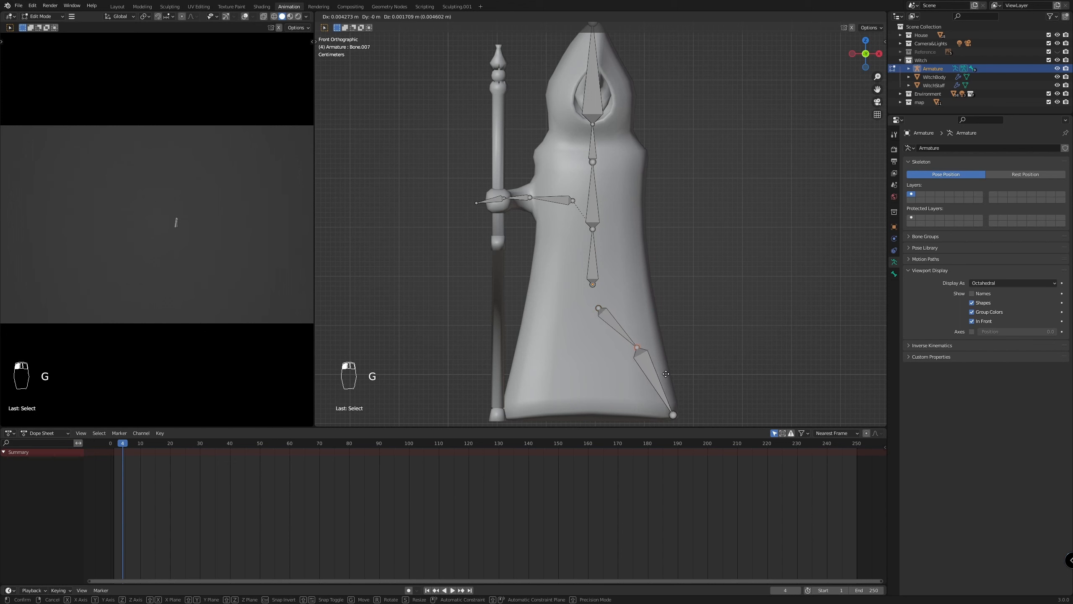
pyautogui.click(674, 409)
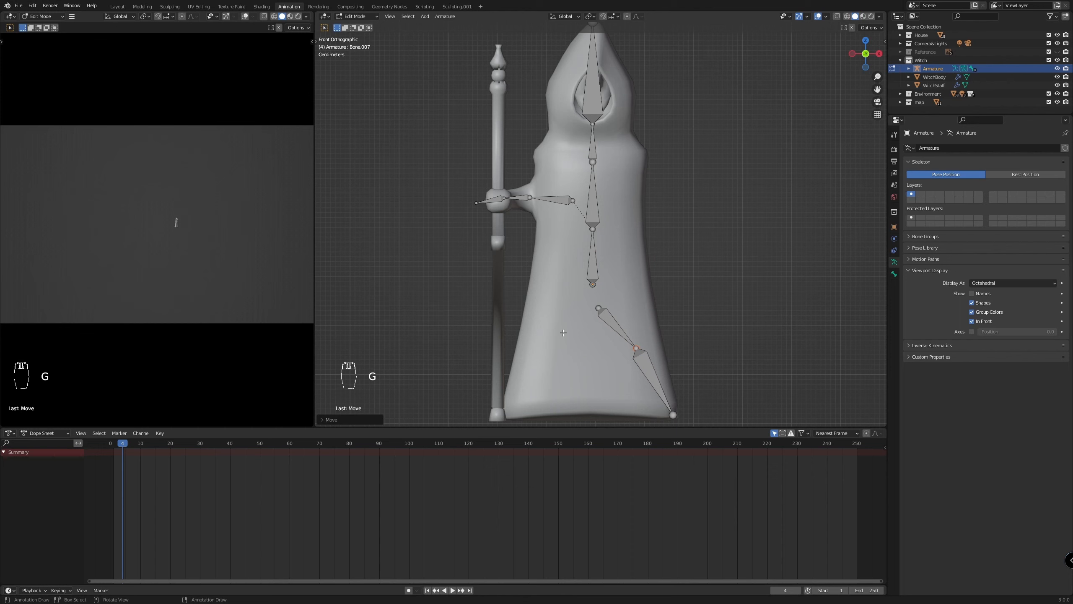
# Duplicate the two robe bones, shift the copies toward the staff side and rotate them 180 degrees about the Z axis
pyautogui.click(608, 324)
pyautogui.click(648, 377)
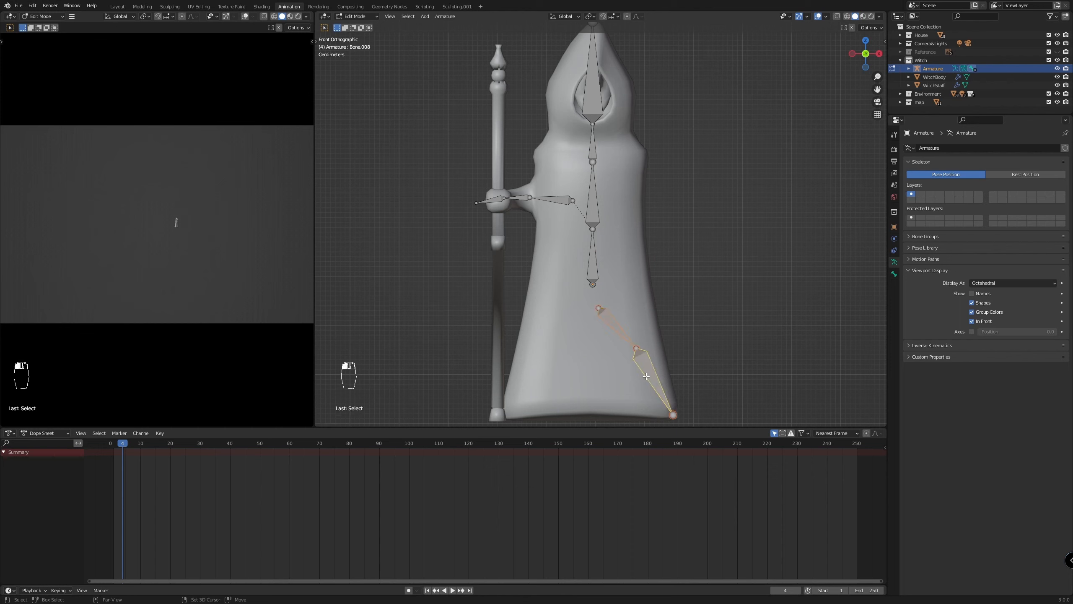
pyautogui.hotkey('shift', 'd')
pyautogui.rightClick(675, 305)
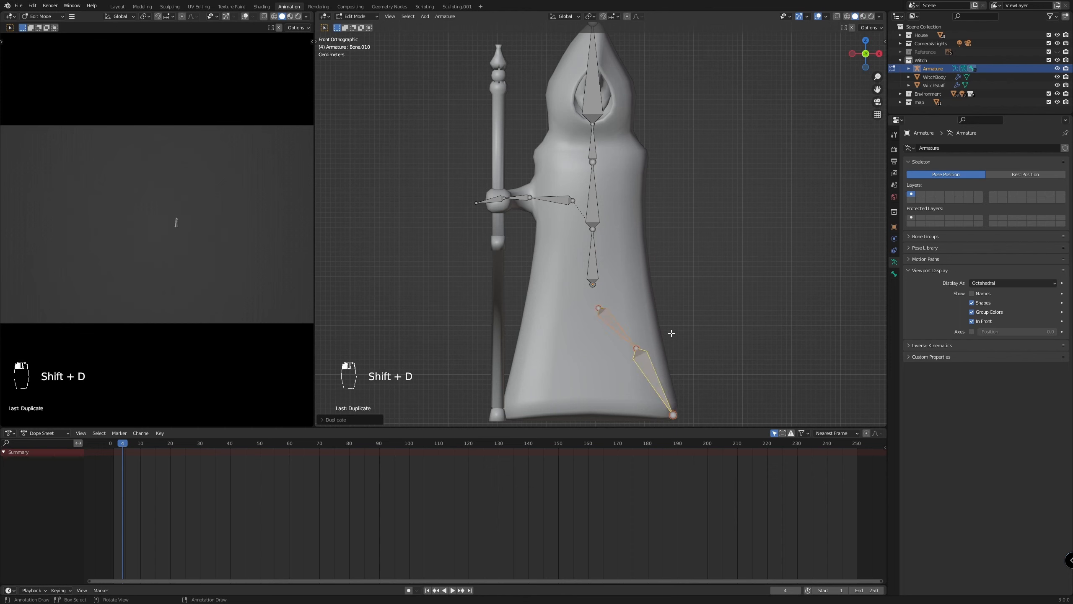
pyautogui.press('g')
pyautogui.click(611, 345)
pyautogui.write('r')
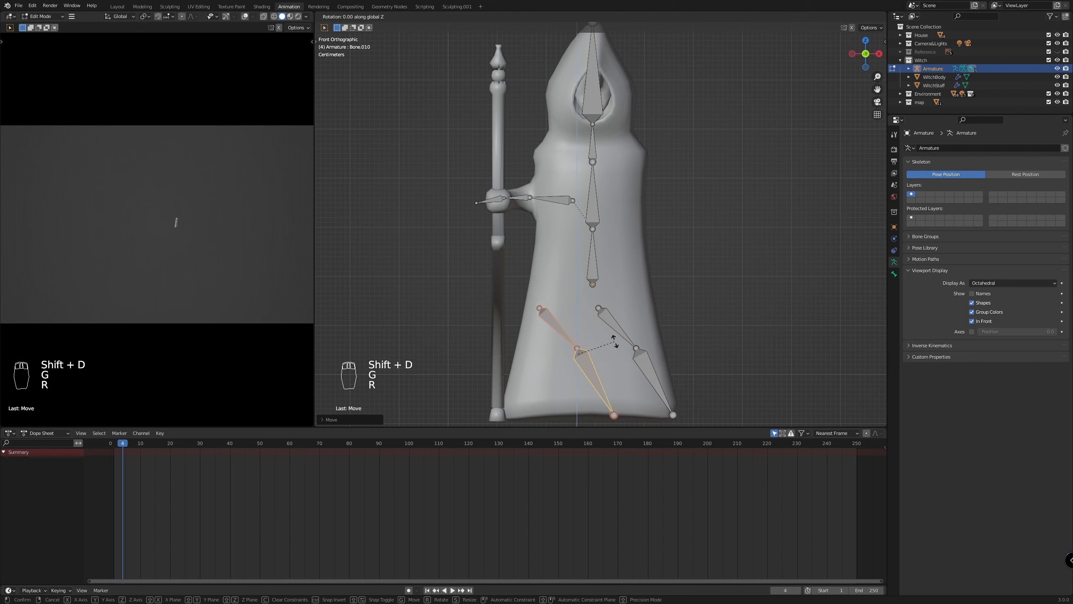
pyautogui.write('z180')
pyautogui.press('Return')
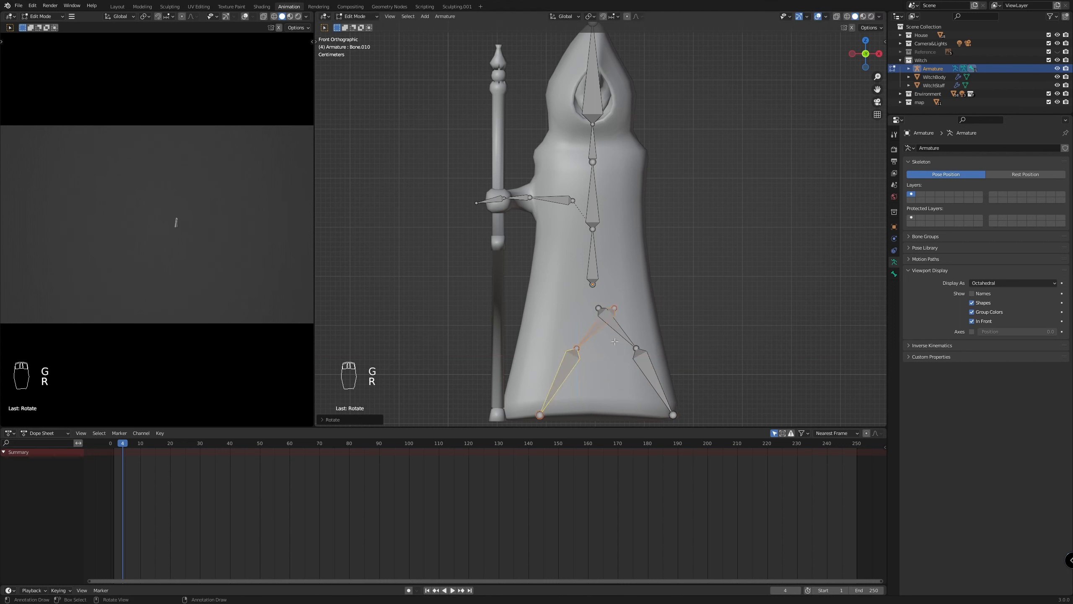
# Move the rotated robe bones toward the staff, mainly along X, so they mirror the first chain and end at the hem corner
pyautogui.press('g')
pyautogui.press('x')
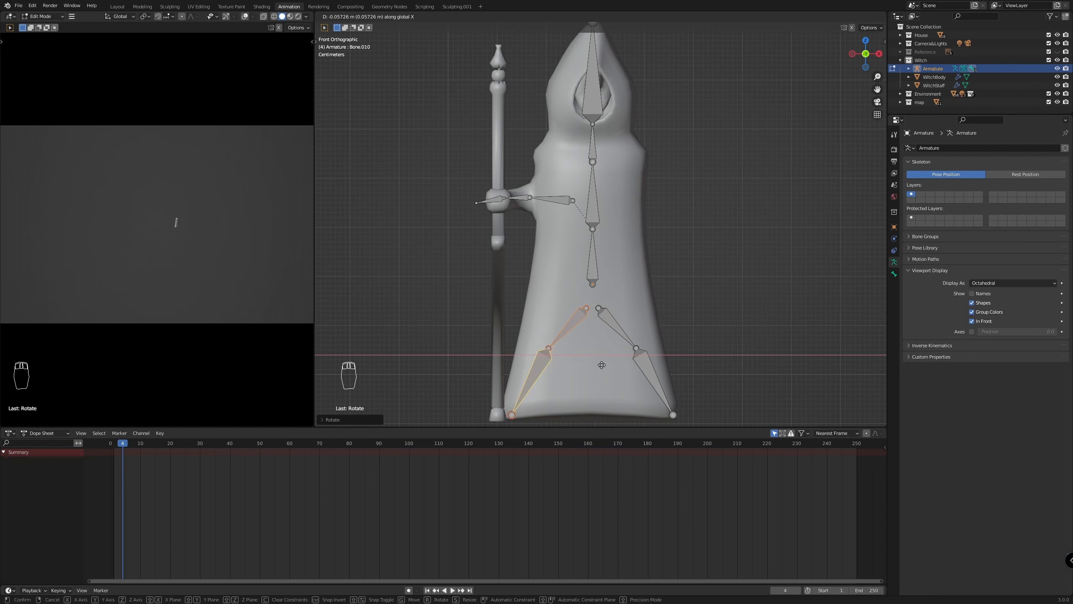
pyautogui.click(602, 364)
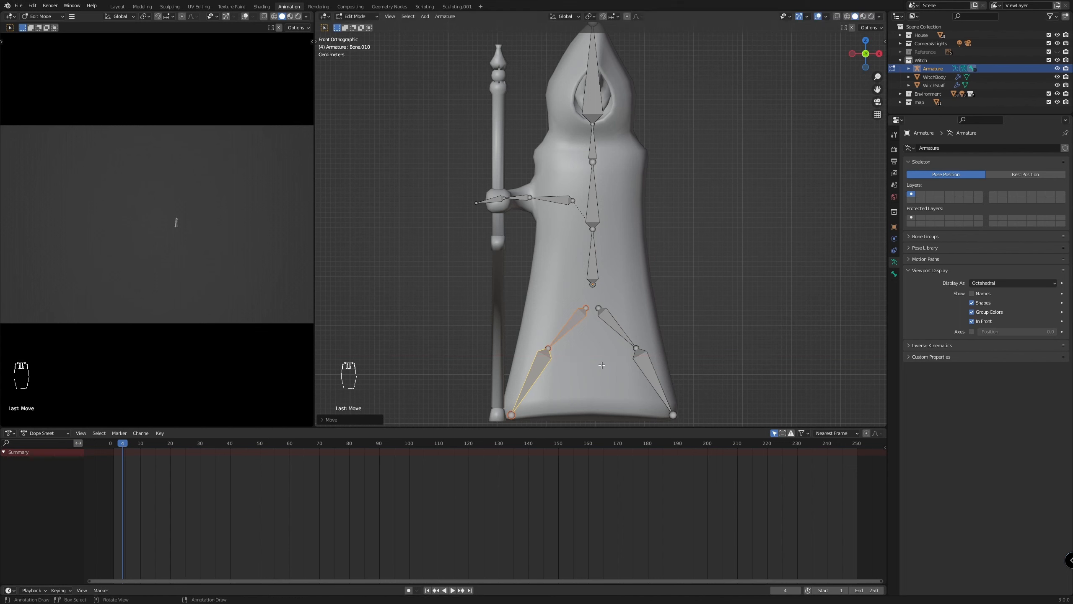
pyautogui.press('g')
pyautogui.click(606, 363)
# Parent the upper bones of both robe chains to the lowest spine bone with Keep Offset
pyautogui.click(616, 326)
pyautogui.keyDown('shift'); pyautogui.click(569, 328); pyautogui.keyUp('shift')
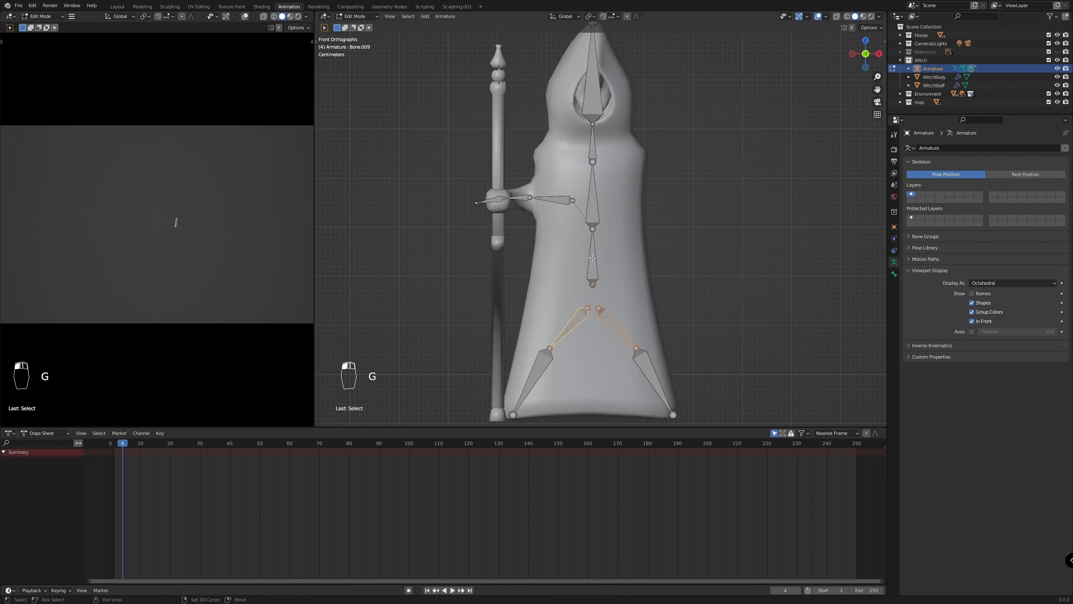
pyautogui.keyDown('shift'); pyautogui.click(590, 268); pyautogui.keyUp('shift')
pyautogui.hotkey('ctrl', 'p')
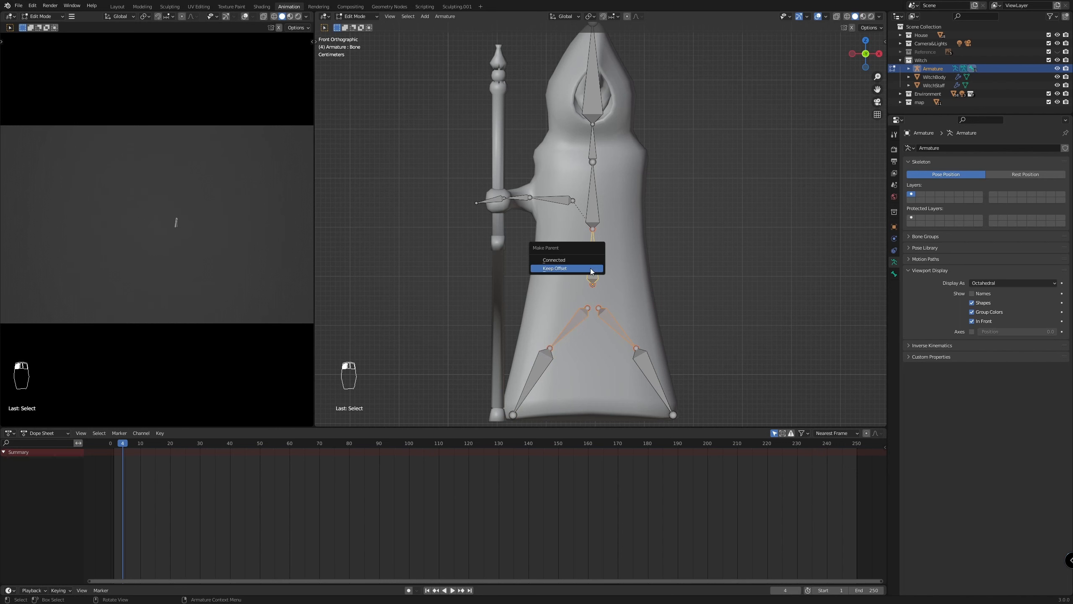
pyautogui.click(590, 268)
pyautogui.scroll(-10, 670, 329)
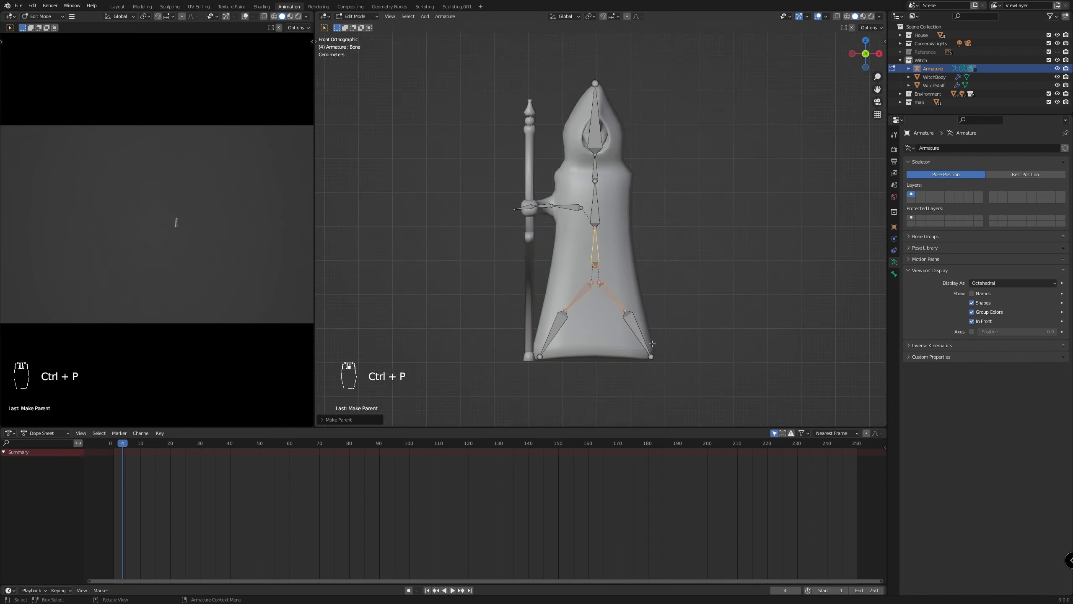
pyautogui.scroll(8, 649, 306)
pyautogui.press('KP_3')
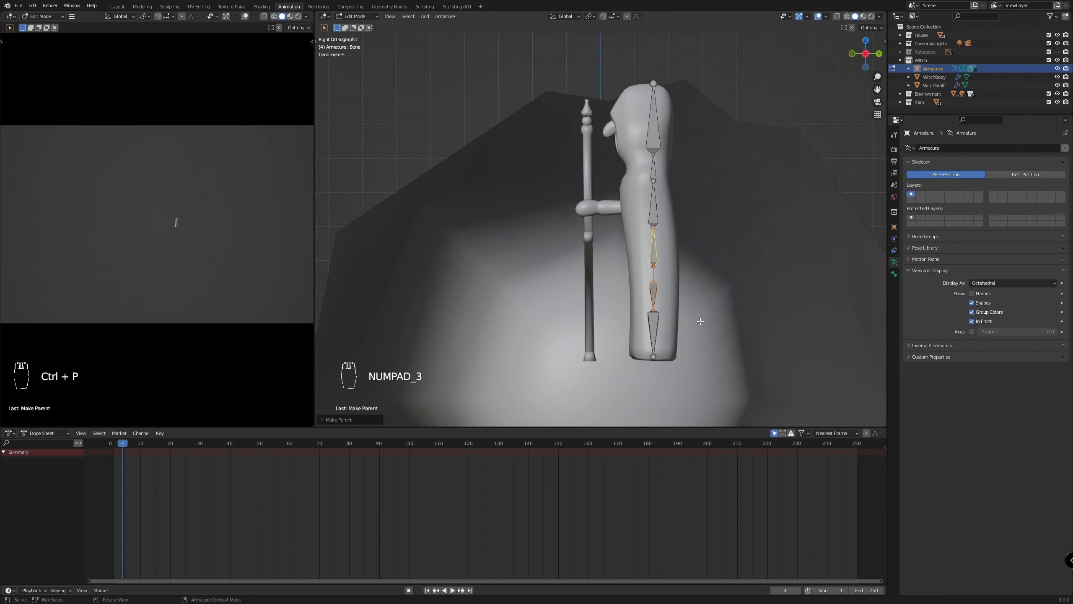
pyautogui.scroll(2, 731, 368)
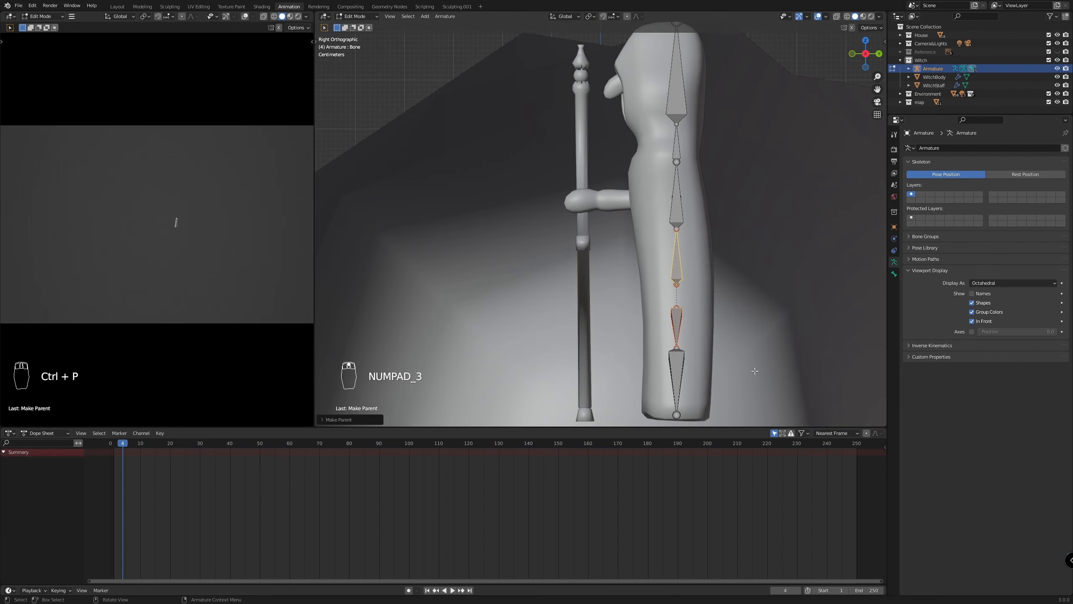
pyautogui.click(677, 319)
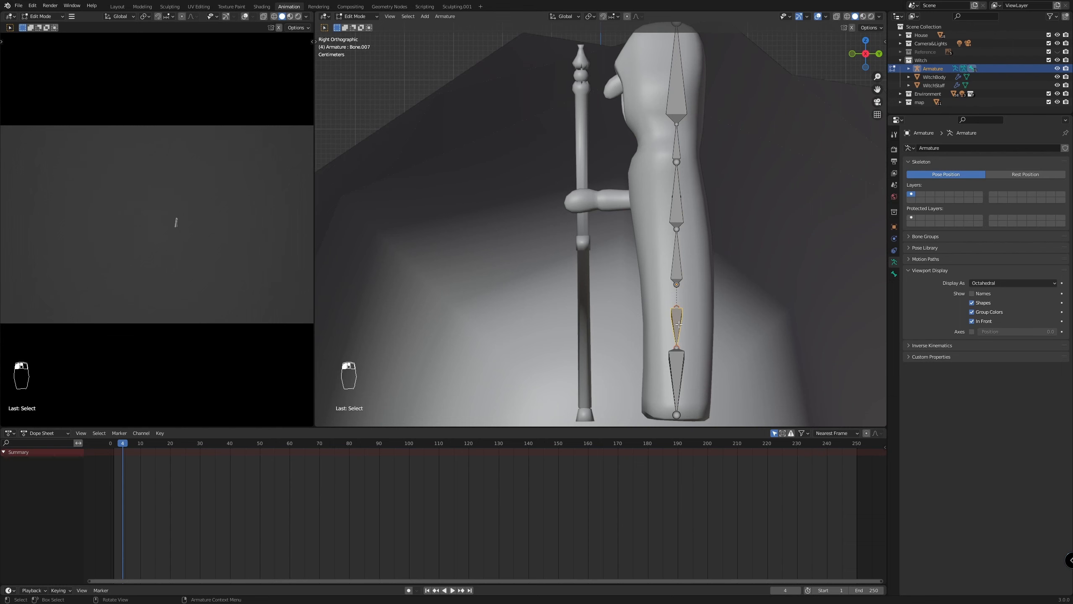
pyautogui.press('KP_9')
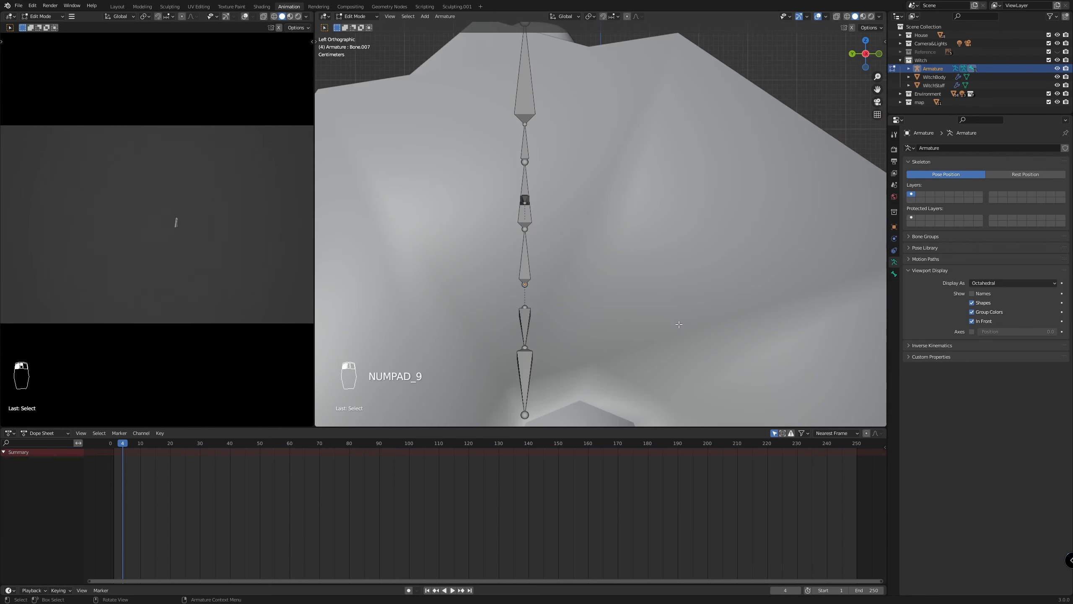
pyautogui.click(529, 318)
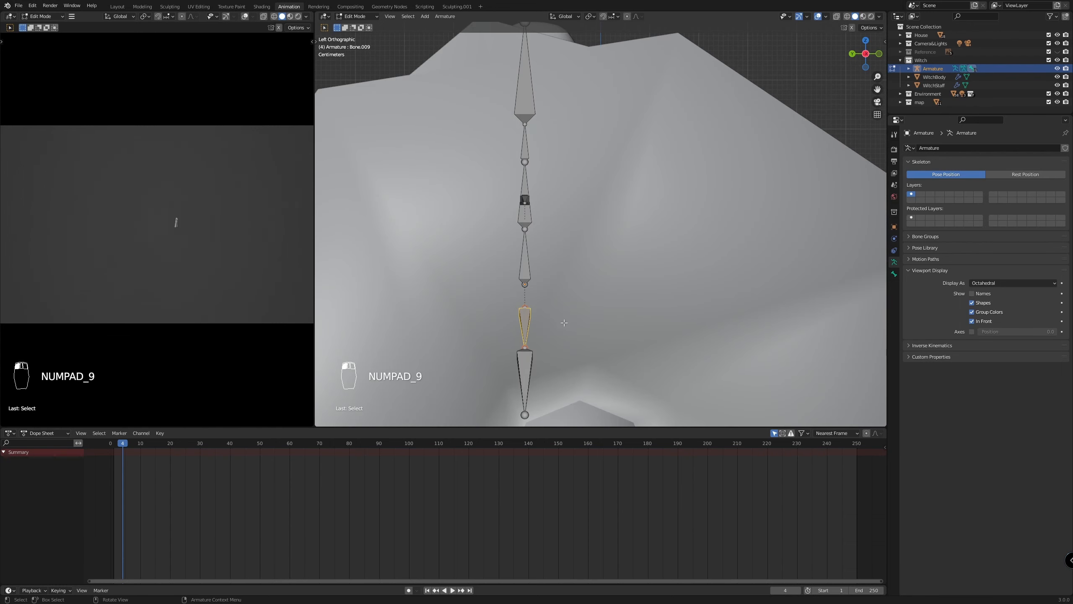
pyautogui.press('KP_3')
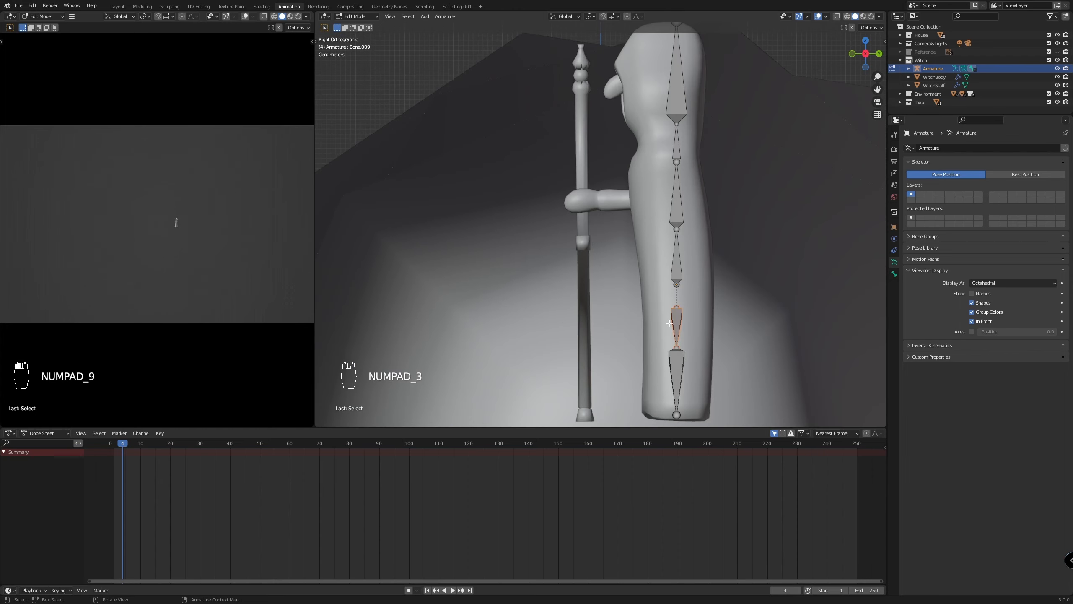
pyautogui.press('g')
pyautogui.press('y')
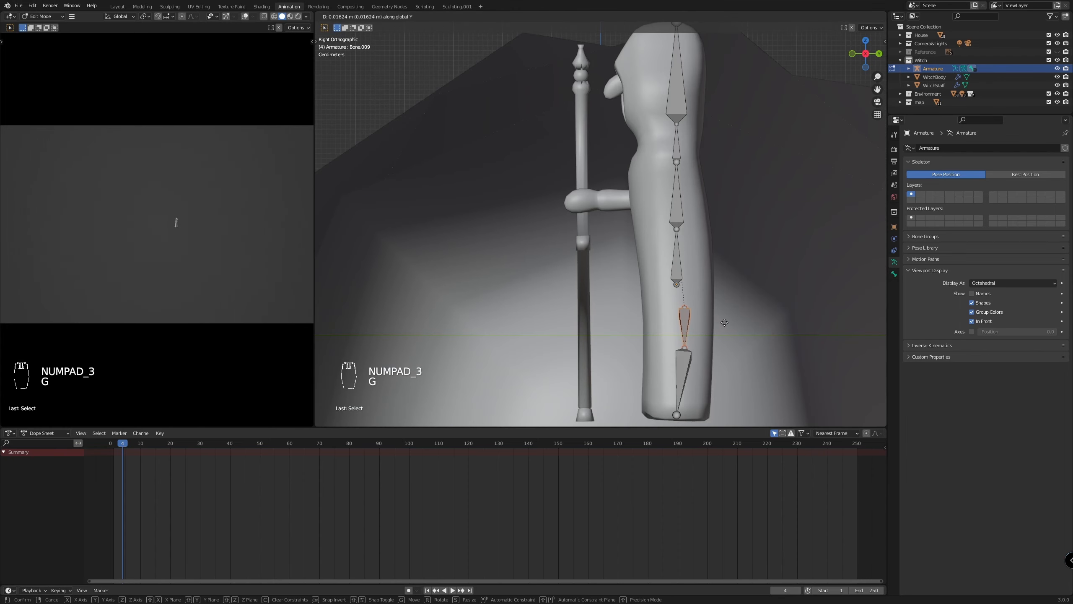
pyautogui.rightClick(722, 323)
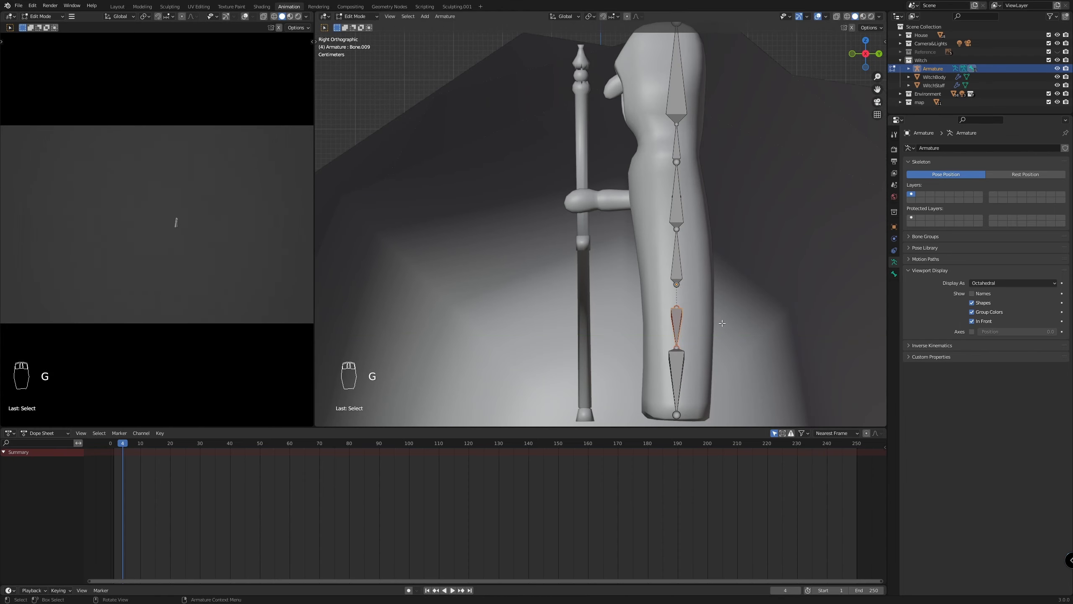
# Move the middle joints of both robe chains slightly backward along Y in side view
pyautogui.click(678, 347)
pyautogui.press('KP_9')
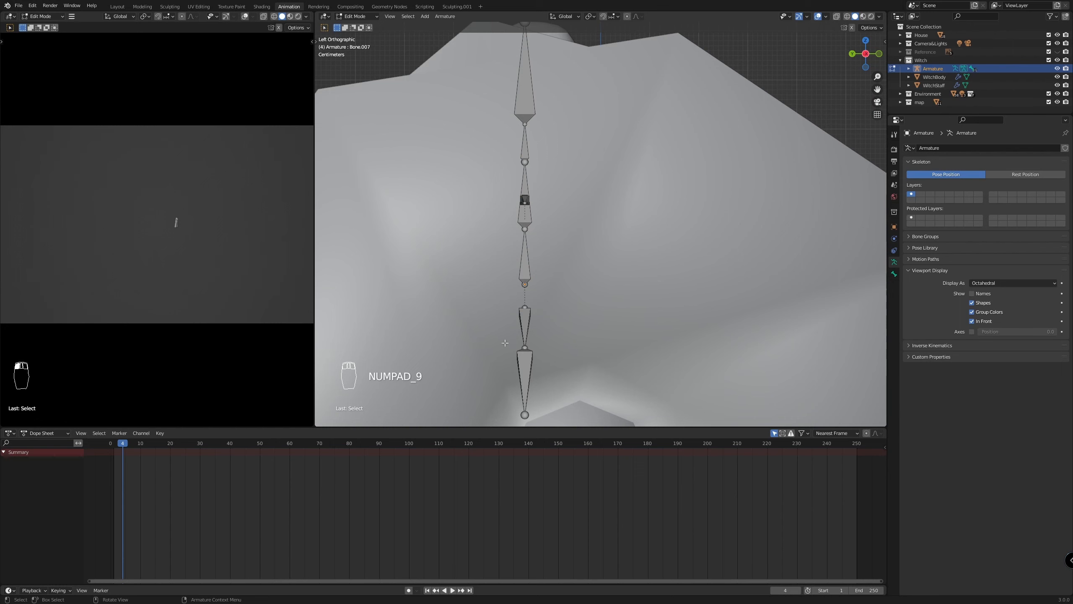
pyautogui.click(524, 347)
pyautogui.press('KP_3')
pyautogui.press('g')
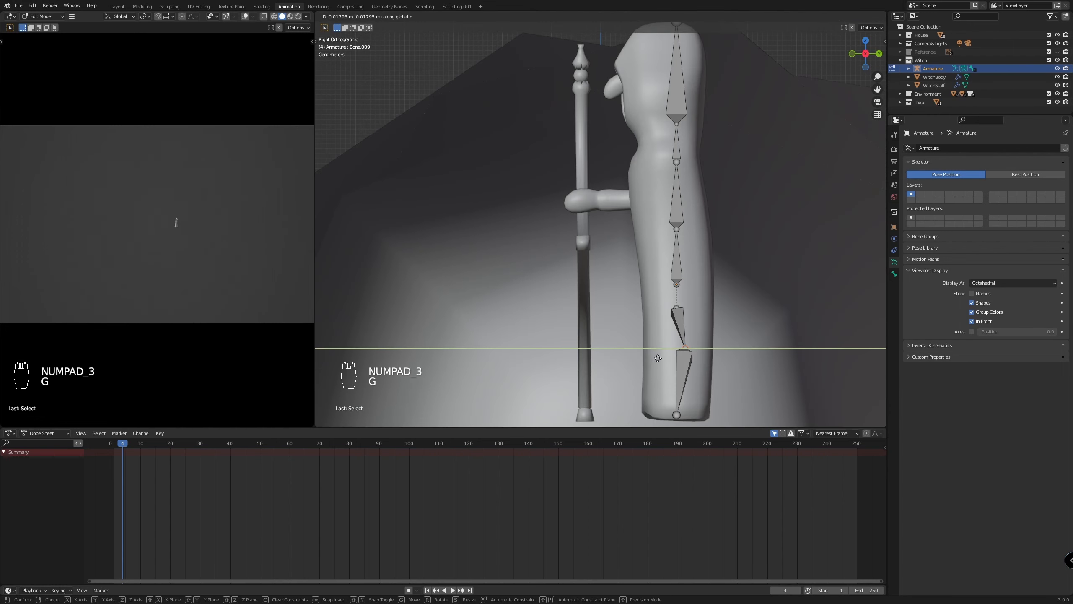
pyautogui.click(655, 357)
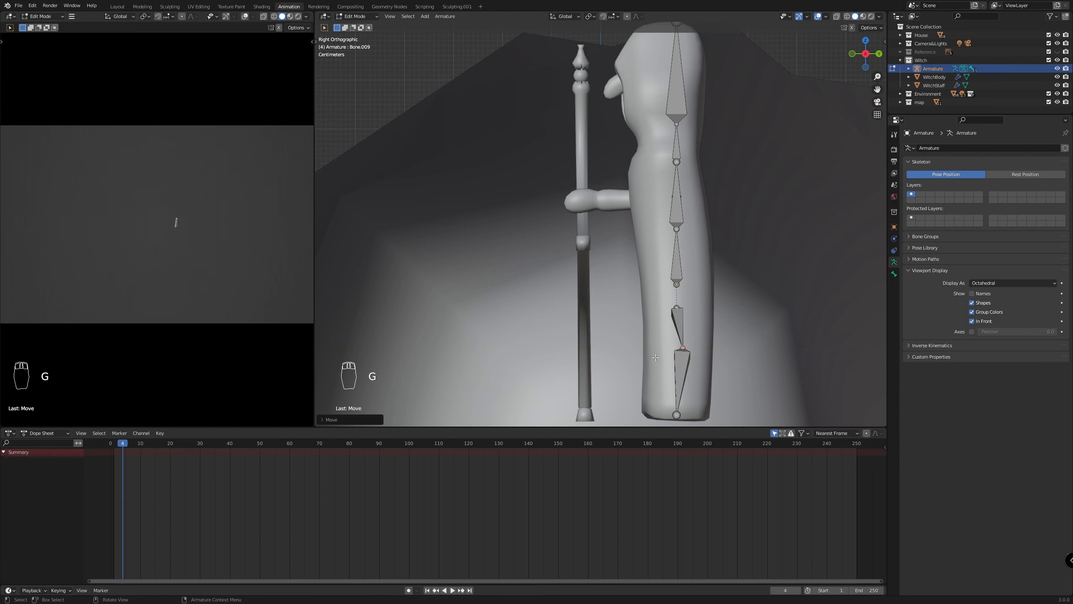
# Move the joint between the two spine bones forward along Y by about 0.033 m
pyautogui.scroll(2, 703, 219)
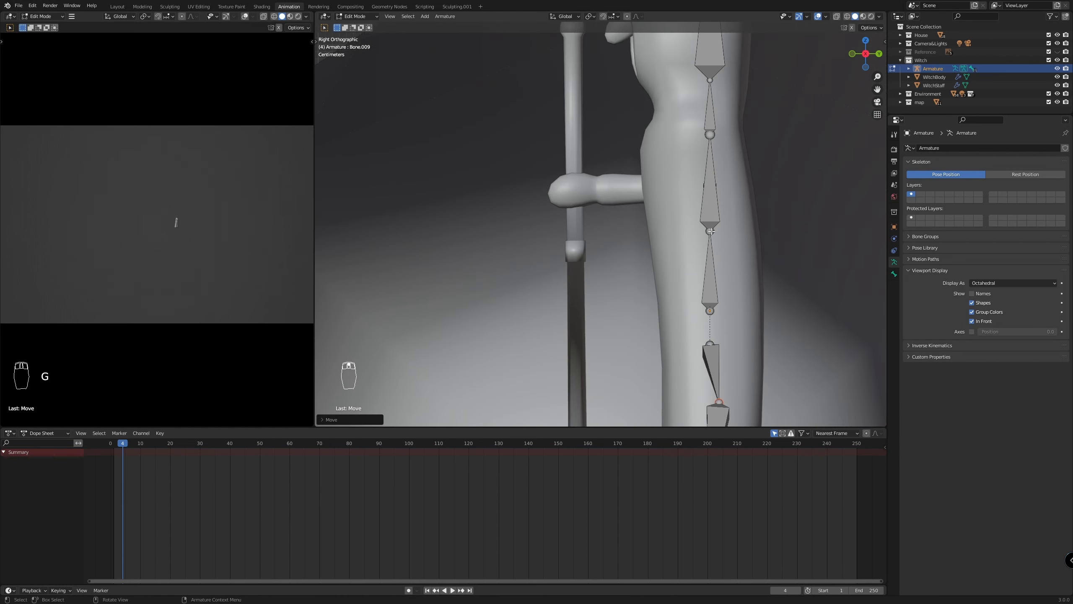
pyautogui.click(711, 232)
pyautogui.scroll(-1, 718, 224)
pyautogui.press('g')
pyautogui.press('y')
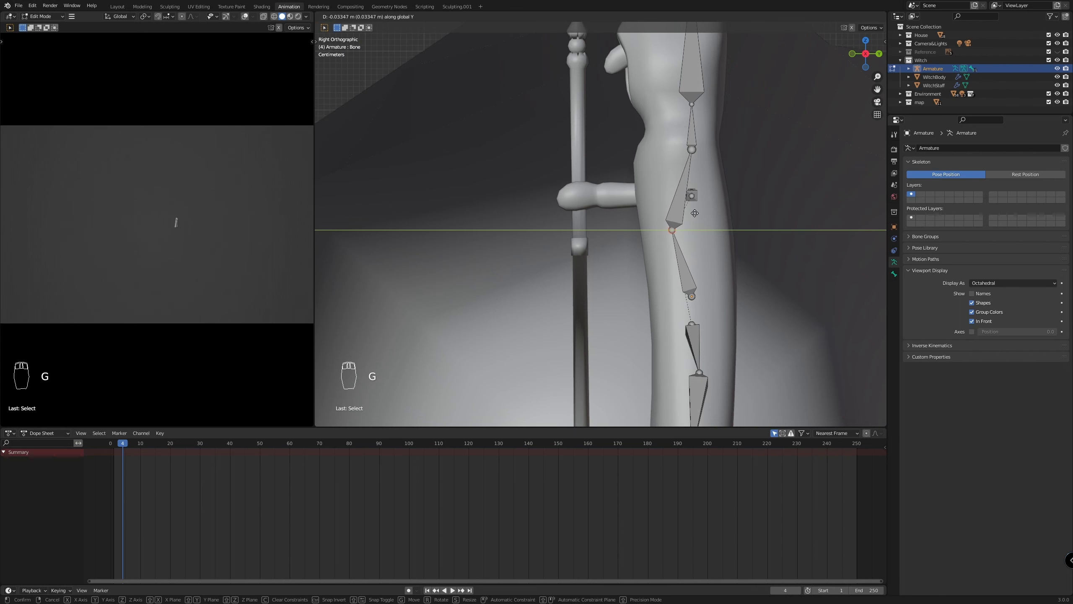
pyautogui.click(694, 213)
pyautogui.scroll(-2, 701, 211)
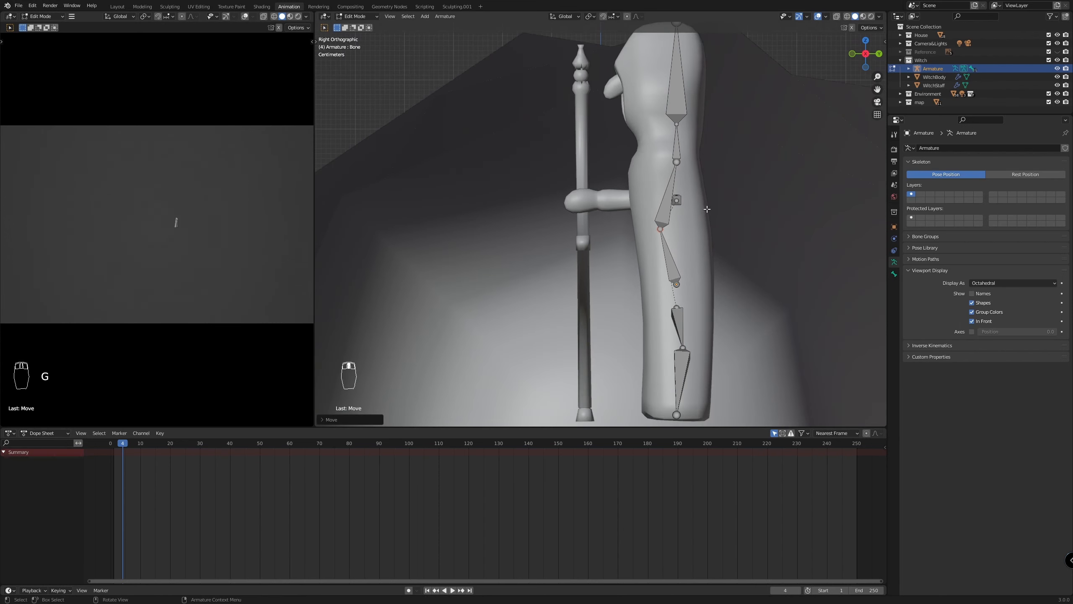
# Move the joint at the base of the neck forward along Y, roughly above the shifted spine joint
pyautogui.click(676, 161)
pyautogui.press('g')
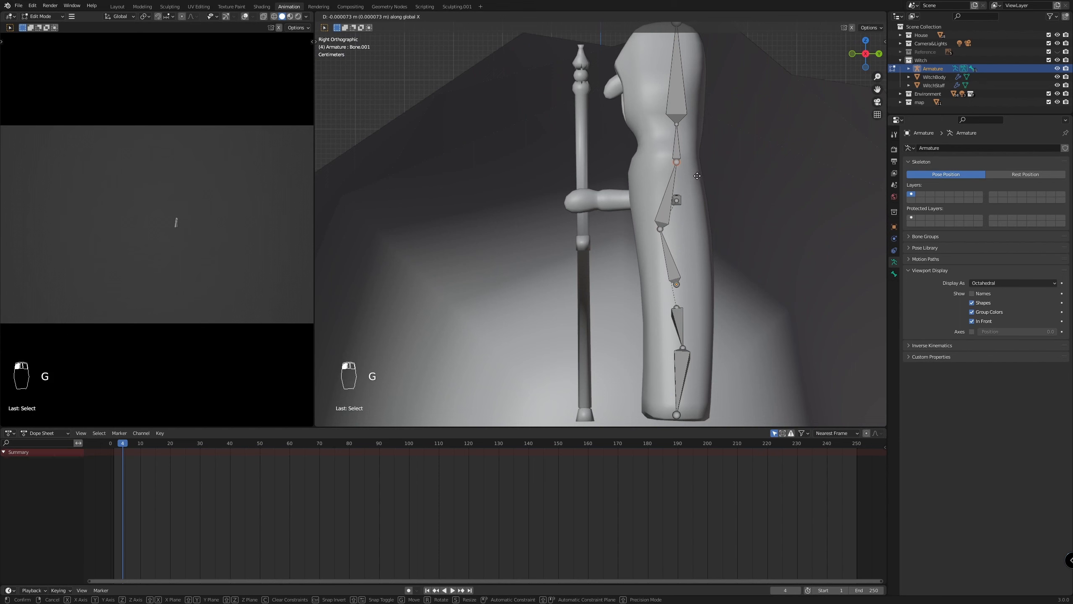
pyautogui.rightClick(696, 176)
pyautogui.press('g')
pyautogui.press('y')
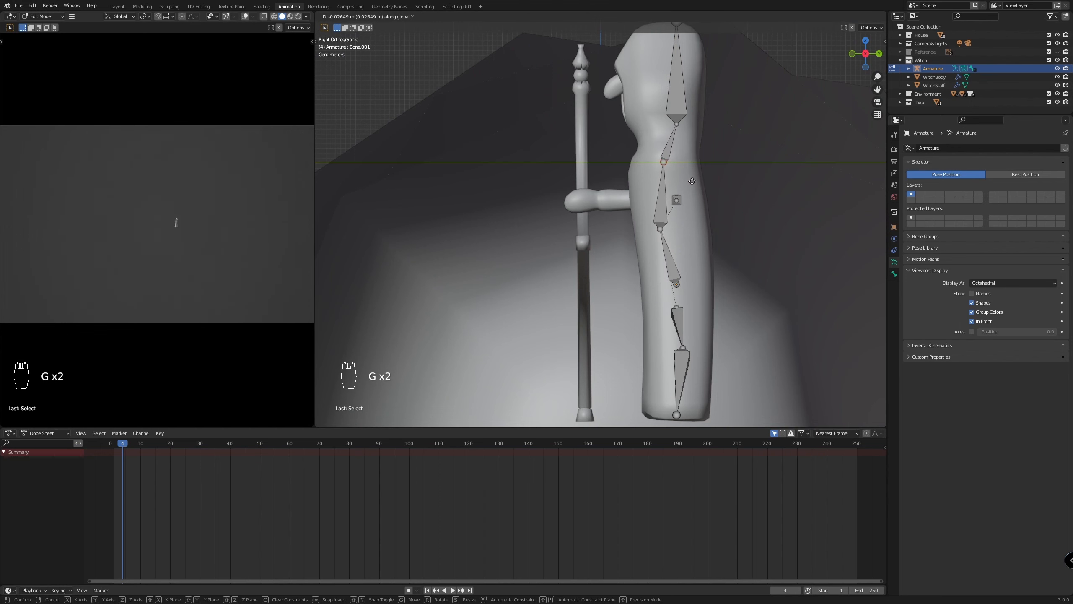
pyautogui.click(697, 183)
pyautogui.scroll(-2, 699, 182)
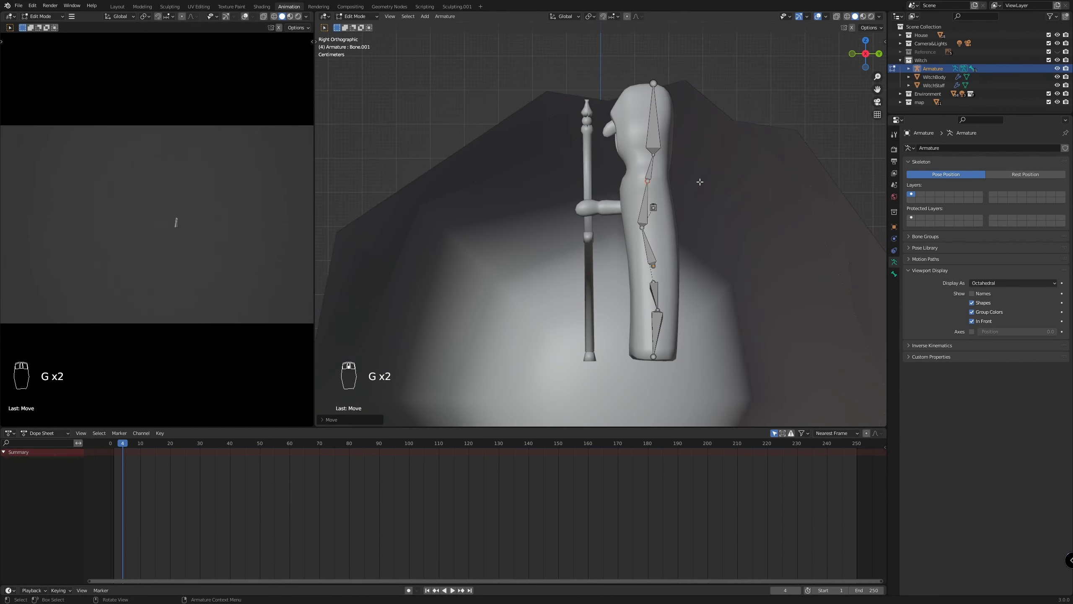
# Move the whole head bone forward along Y by about 0.02 m to centre it in the hood
pyautogui.scroll(1, 654, 83)
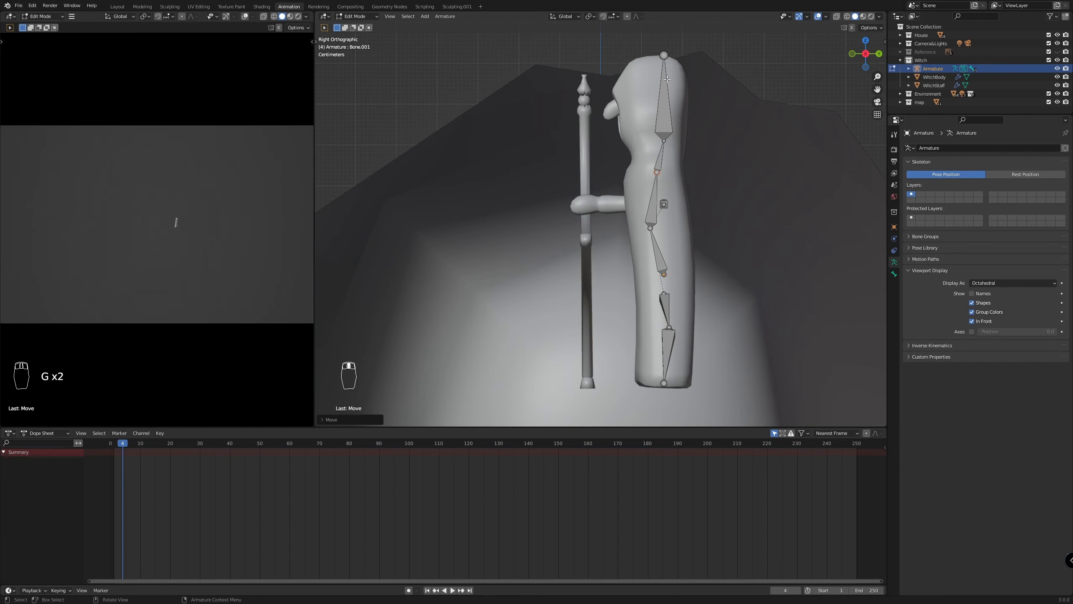
pyautogui.click(663, 104)
pyautogui.press('g')
pyautogui.press('y')
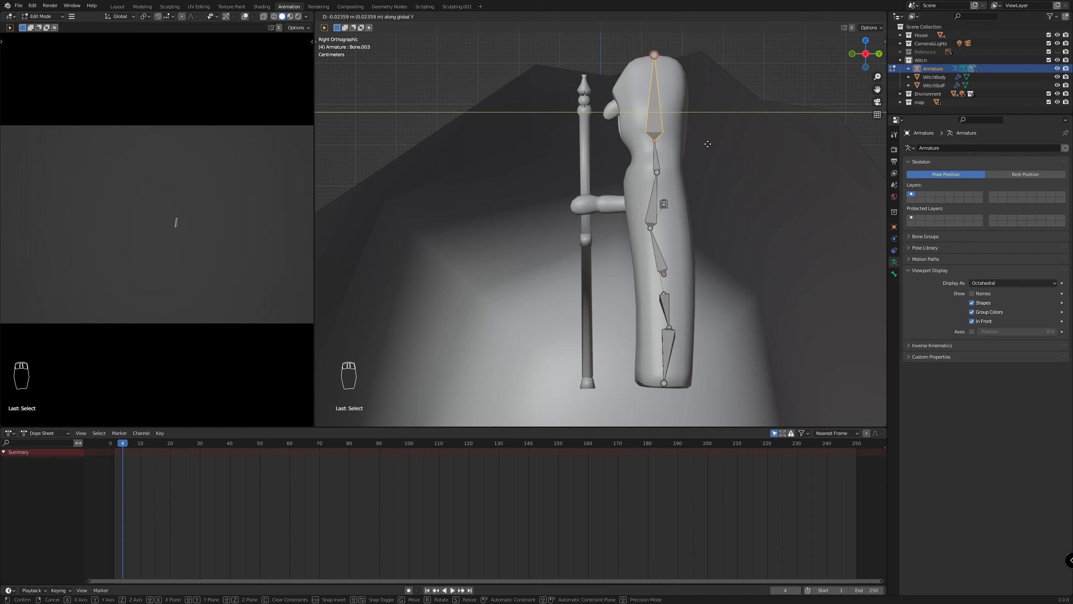
pyautogui.click(701, 146)
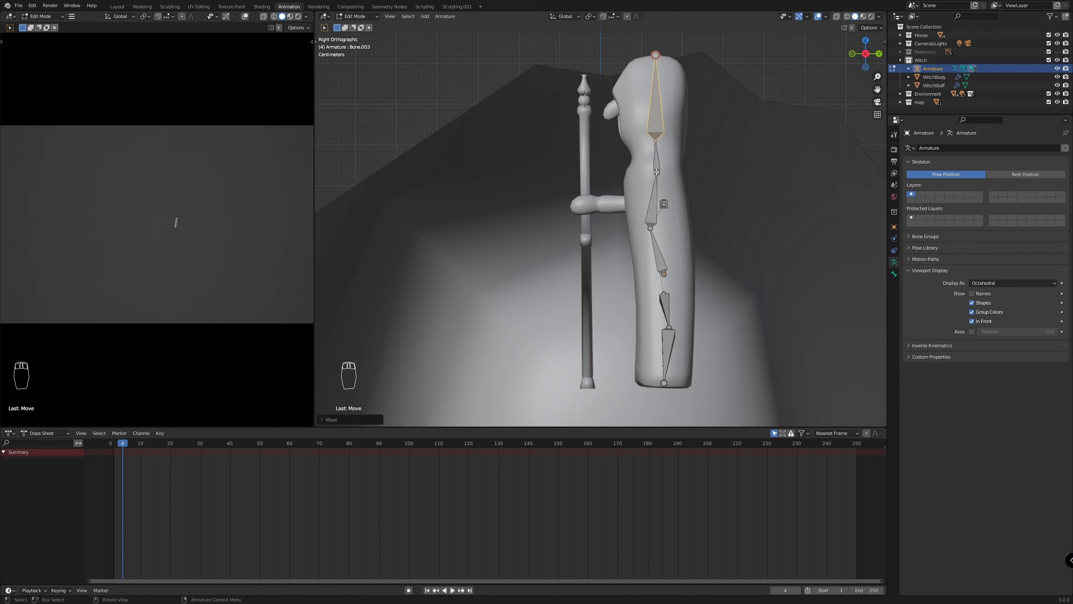
# Fine-tune the spine curve by nudging the neck-base joint and the mid-spine joint slightly backward along Y
pyautogui.click(656, 172)
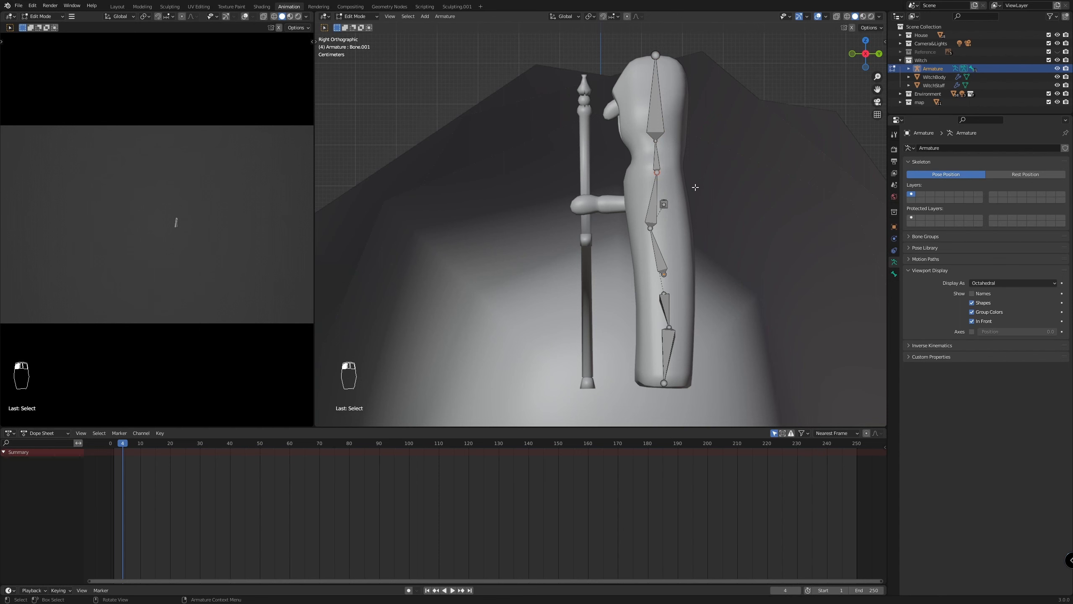
pyautogui.press('g')
pyautogui.press('y')
pyautogui.click(699, 187)
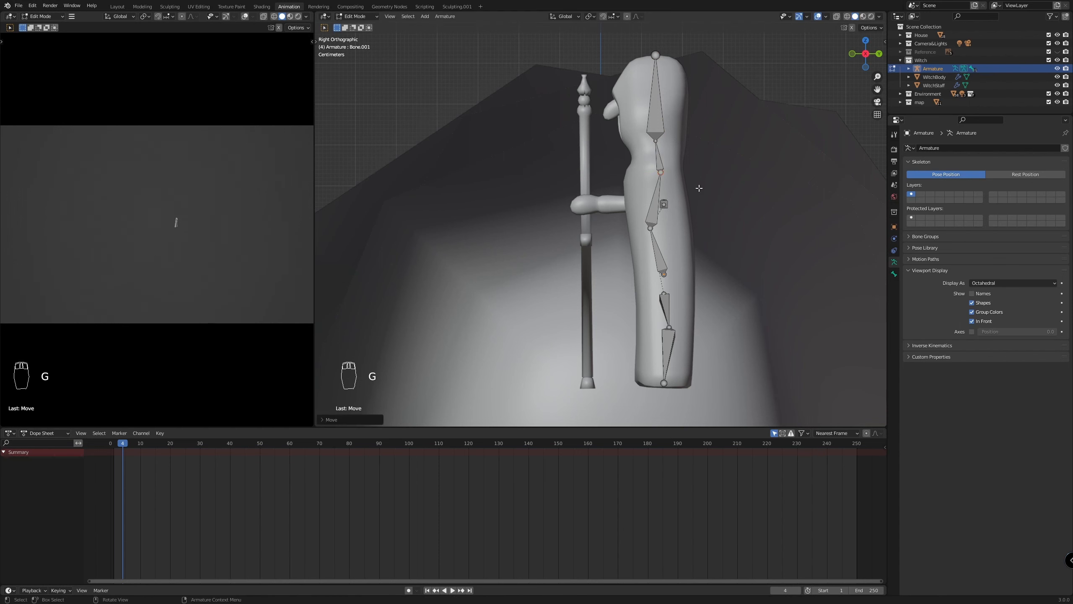
pyautogui.click(651, 228)
pyautogui.press('g')
pyautogui.press('y')
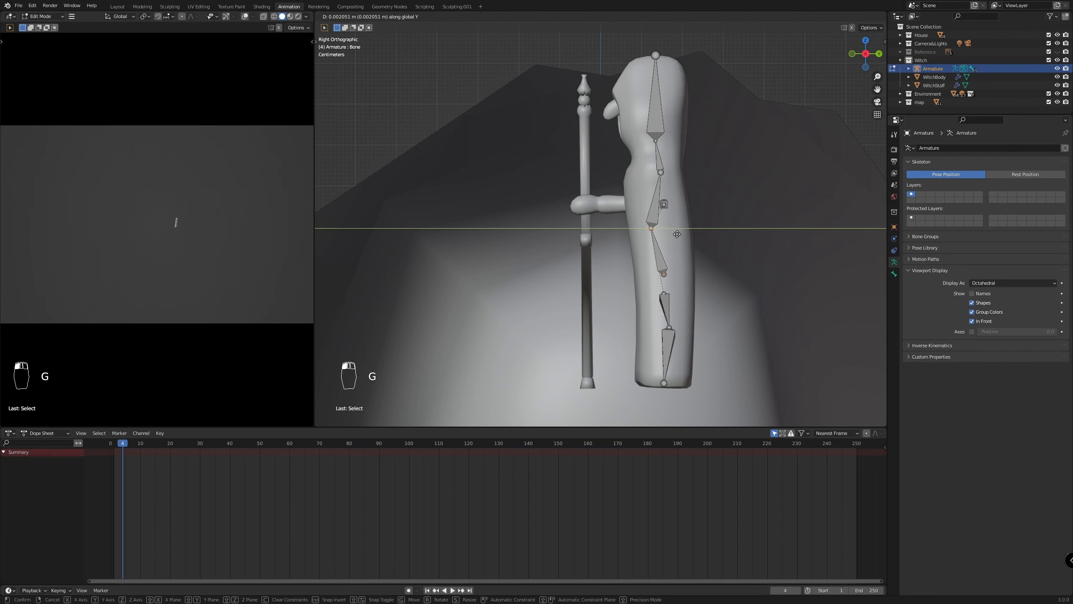
pyautogui.click(677, 234)
pyautogui.scroll(3, 689, 326)
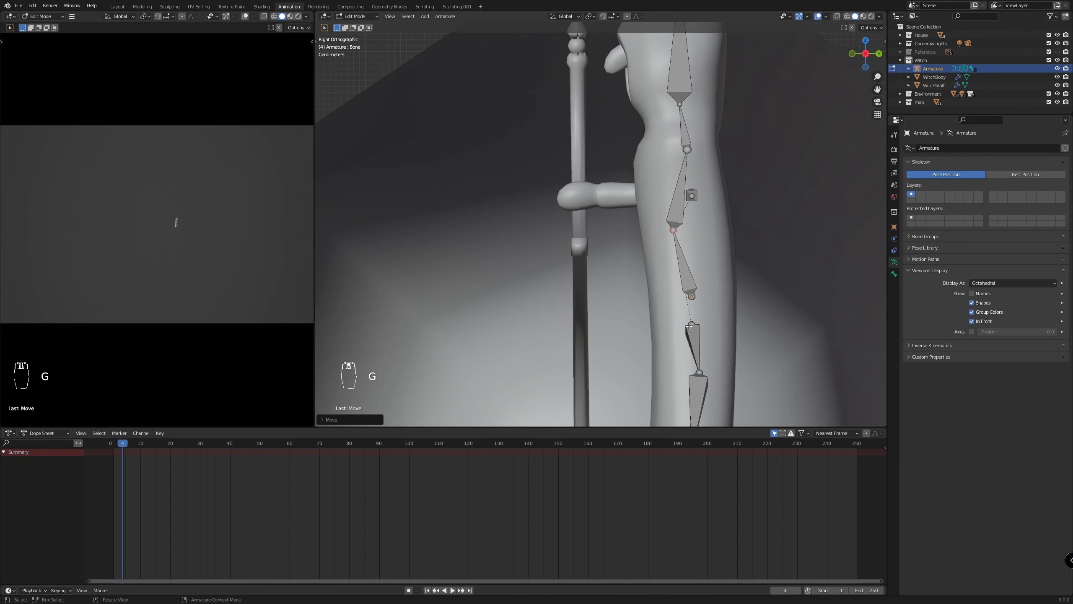
pyautogui.scroll(-5, 701, 316)
pyautogui.scroll(2, 687, 285)
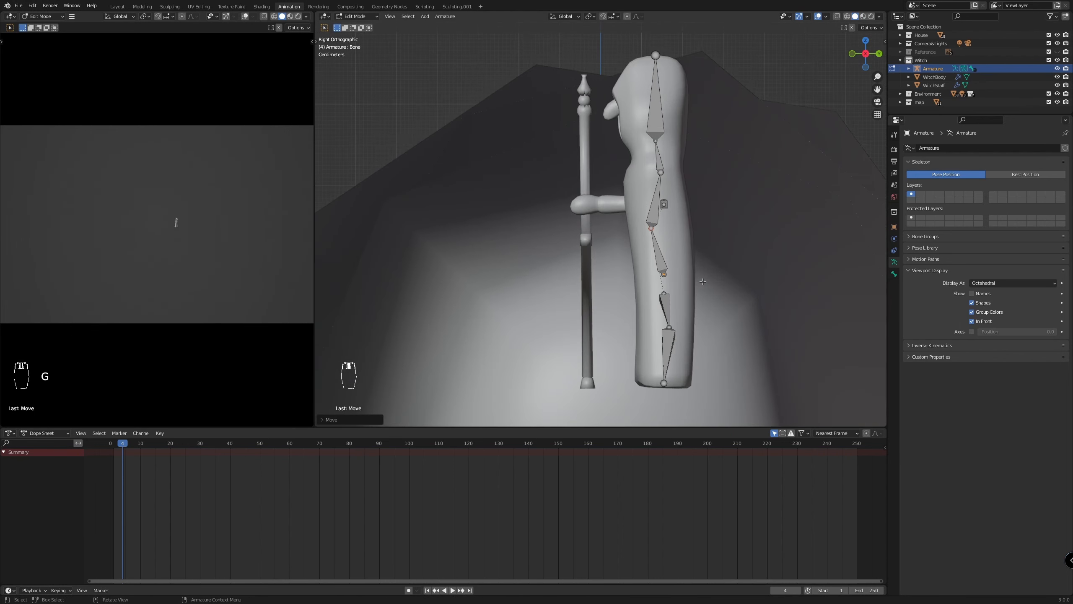
# In top view, rotate the three staff-arm bones toward the staff and shift the chain forward so it starts along the arm
pyautogui.moveTo(706, 288); pyautogui.dragTo(761, 305, button='middle')
pyautogui.press('KP_7')
pyautogui.scroll(2, 430, 144)
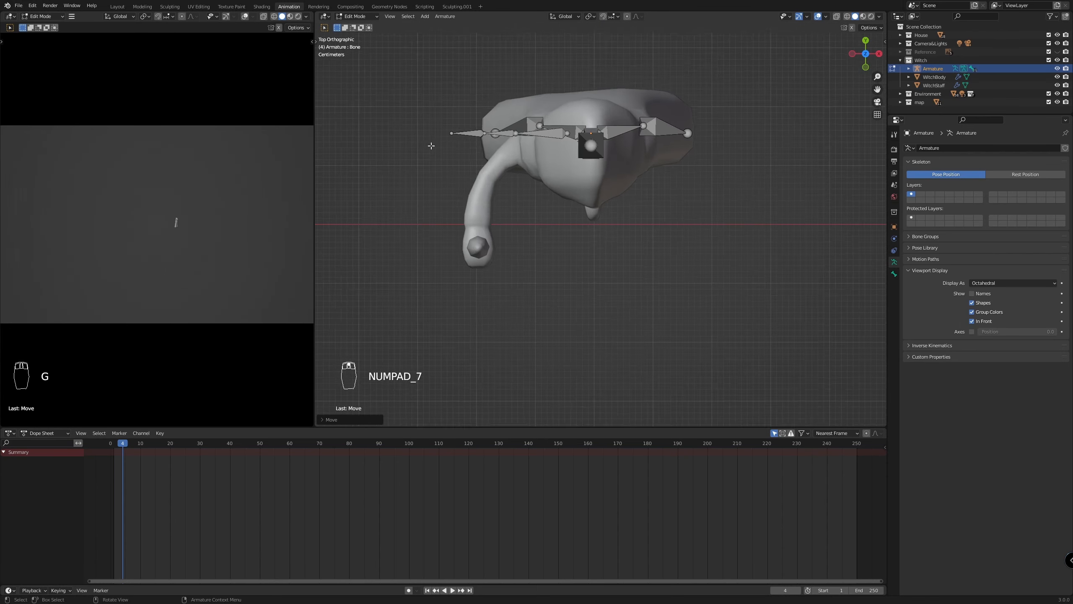
pyautogui.scroll(1, 564, 111)
pyautogui.click(549, 112)
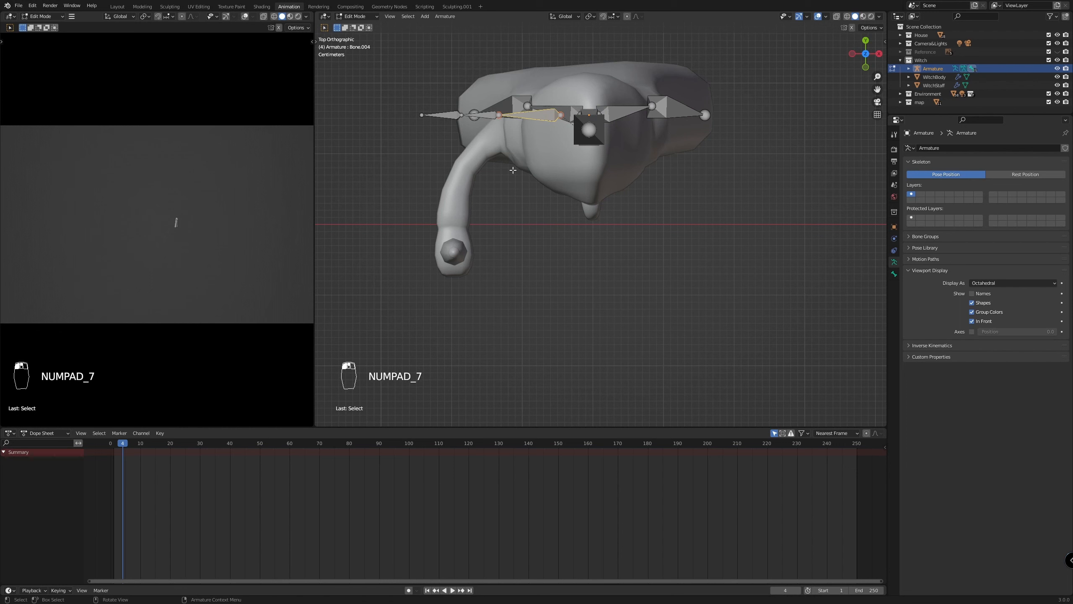
pyautogui.press('r')
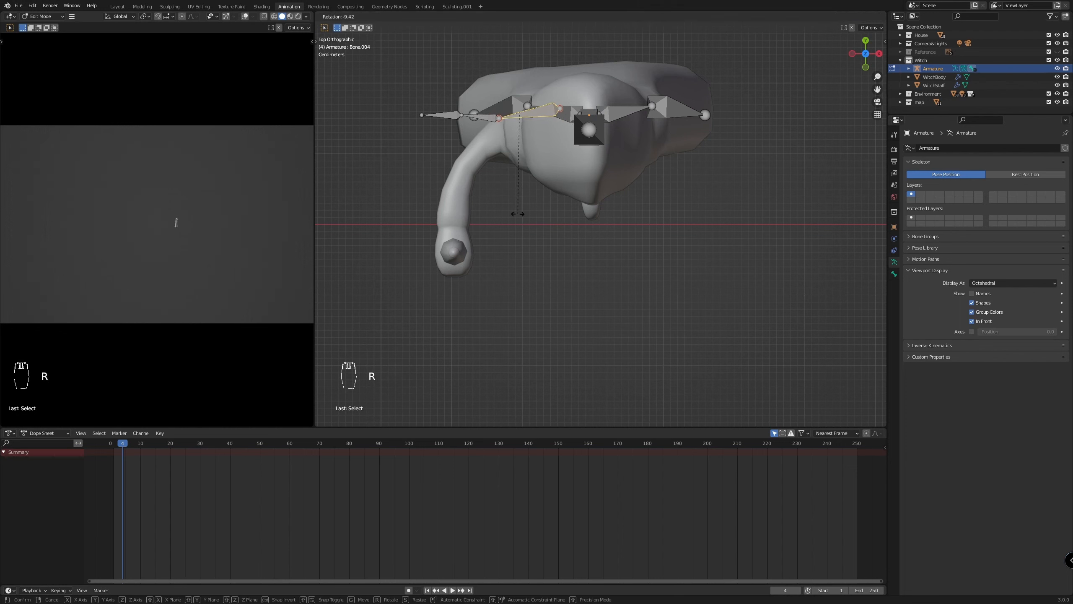
pyautogui.click(512, 213)
pyautogui.click(448, 115)
pyautogui.keyDown('shift'); pyautogui.click(448, 116); pyautogui.keyUp('shift')
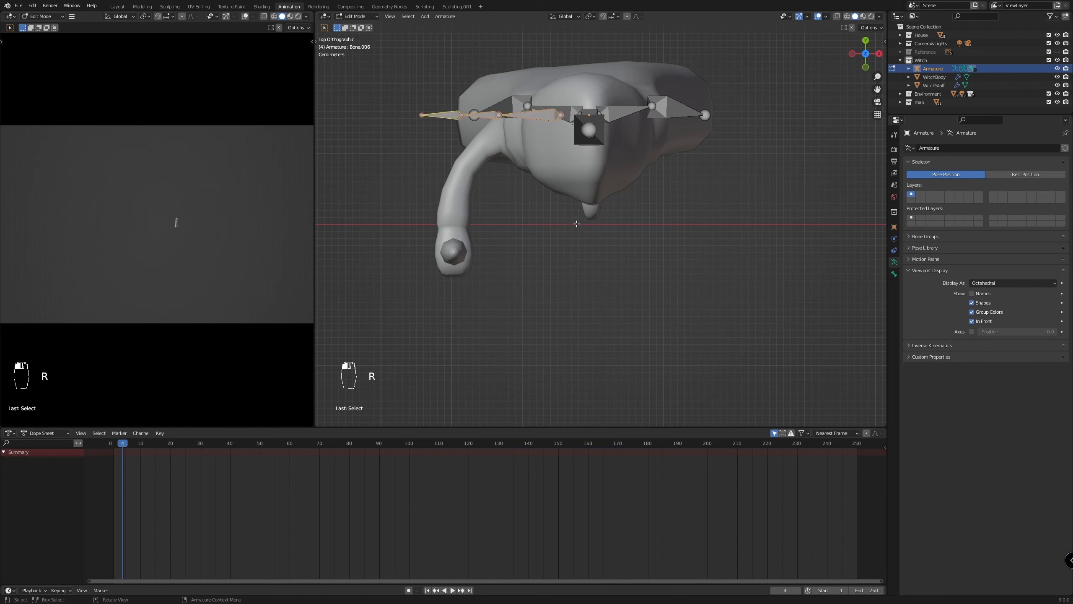
pyautogui.press('r')
pyautogui.click(626, 208)
pyautogui.press('g')
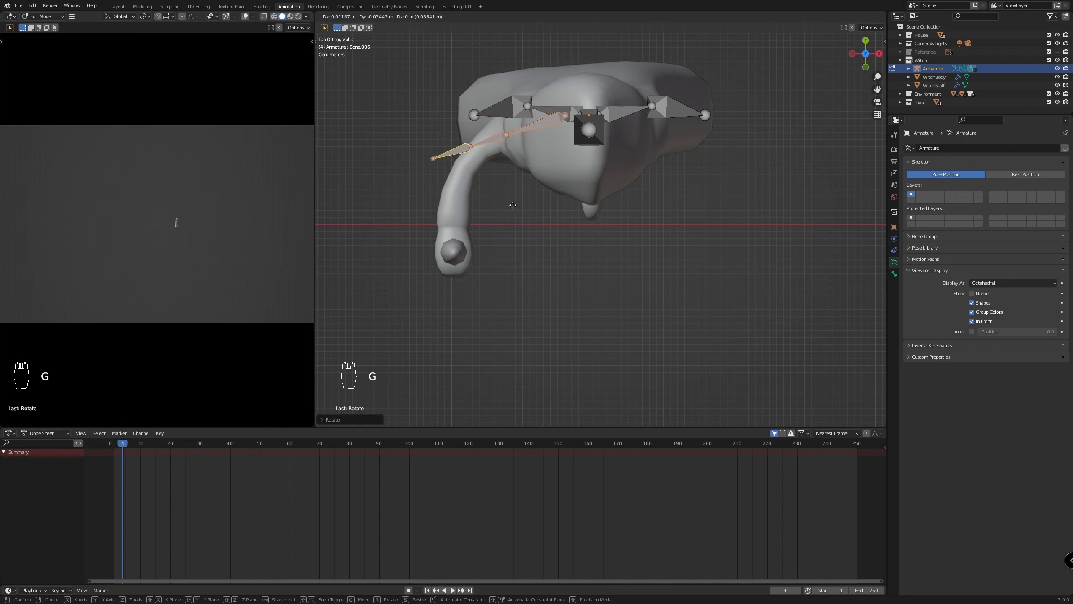
pyautogui.click(419, 183)
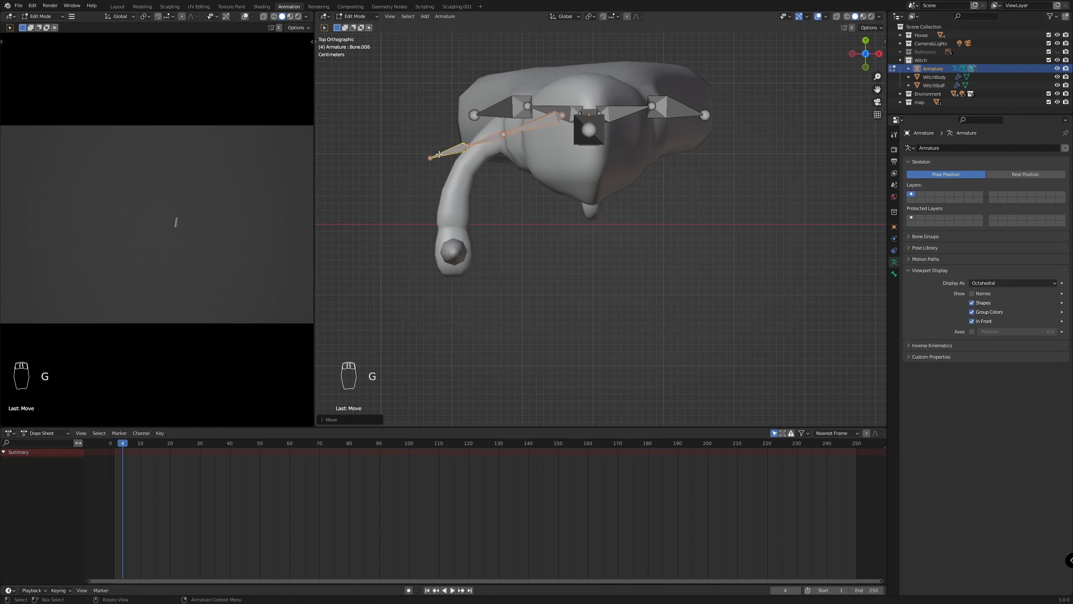
# Move the staff-arm chain's tip about 0.16 m to the front of the hand and its last joint about 0.11 m to the wrist
pyautogui.click(430, 158)
pyautogui.press('g')
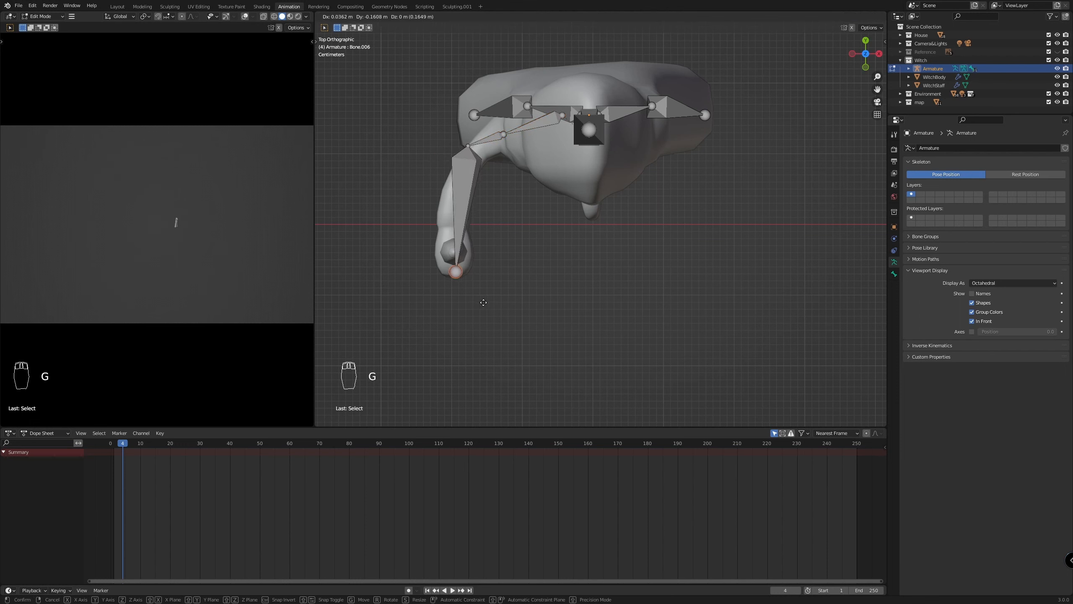
pyautogui.click(481, 303)
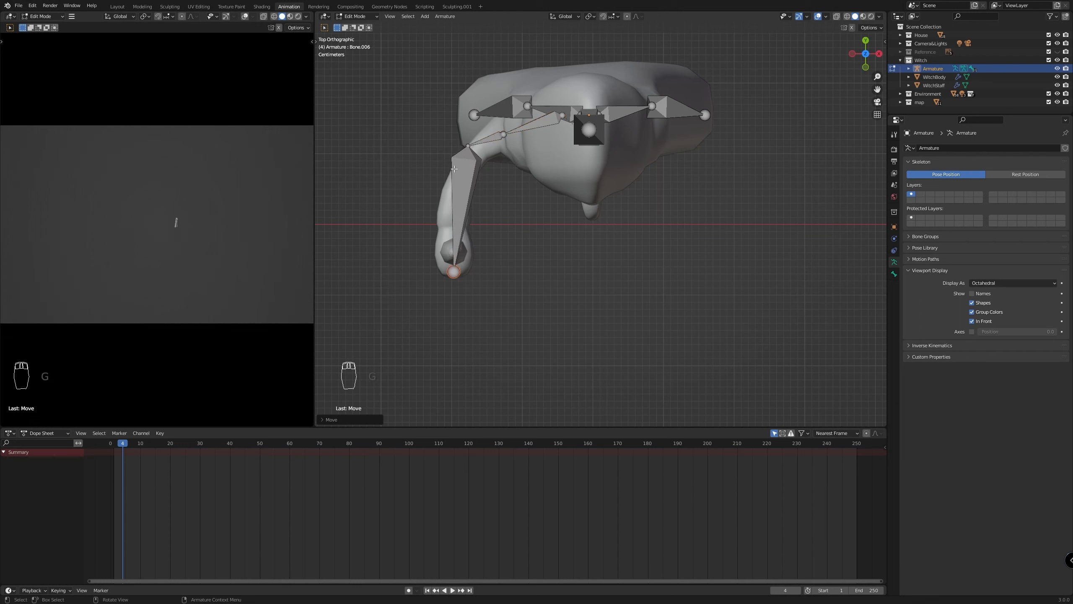
pyautogui.click(467, 146)
pyautogui.press('g')
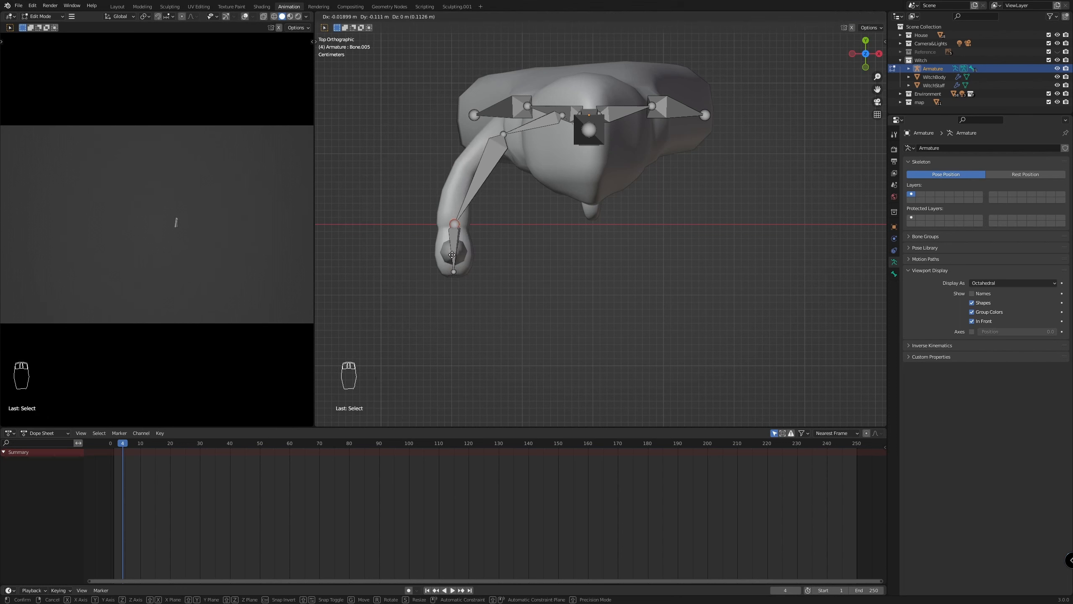
pyautogui.click(450, 254)
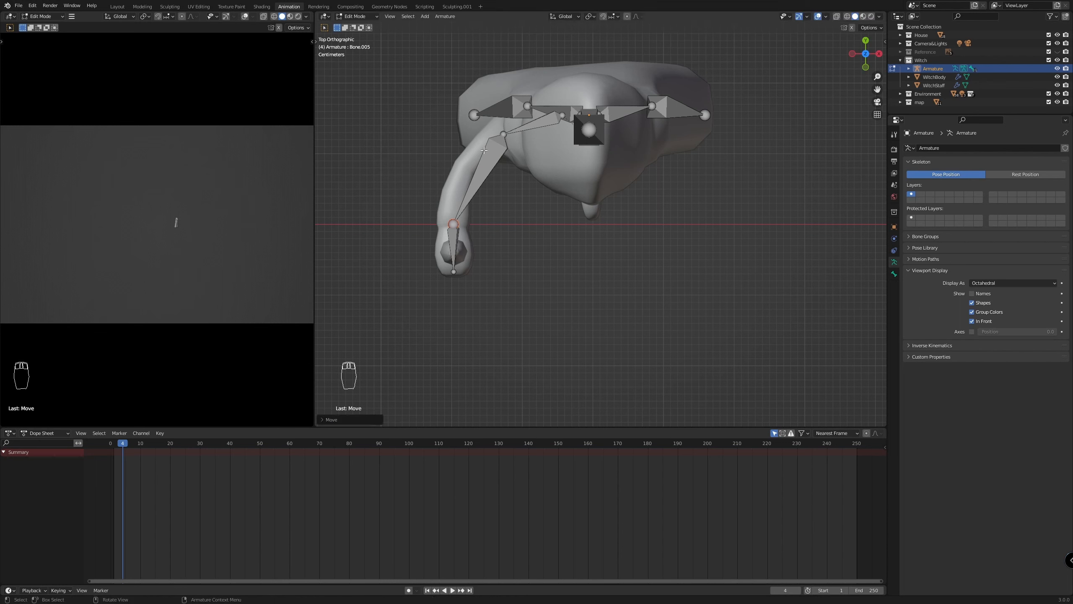
# In top view, move the joint between the first two staff-arm bones about 0.07 m outward and forward to the elbow
pyautogui.click(505, 134)
pyautogui.press('g')
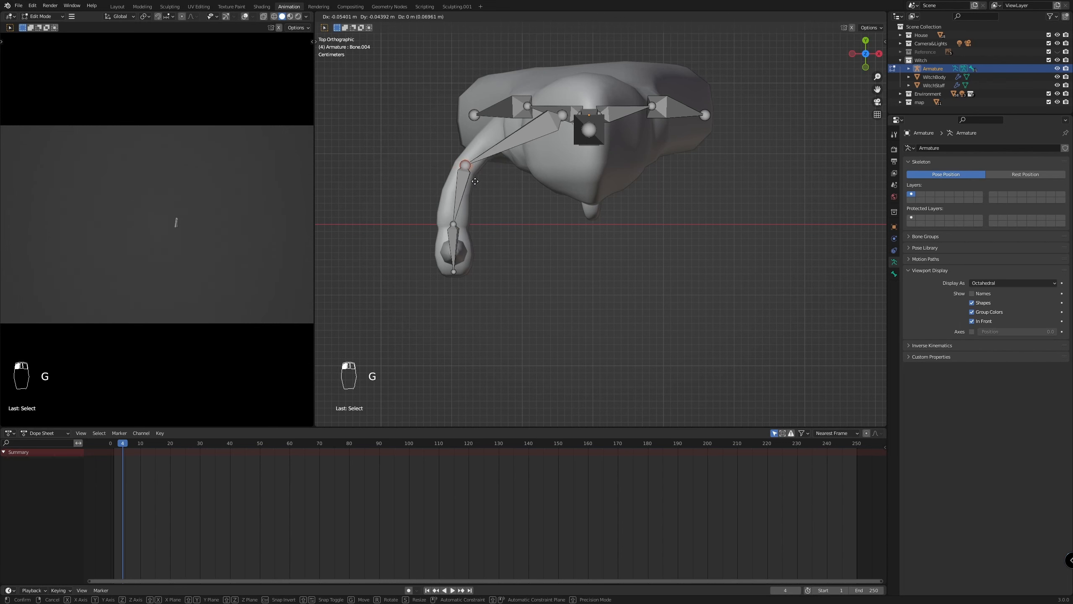
pyautogui.click(475, 182)
pyautogui.click(562, 114)
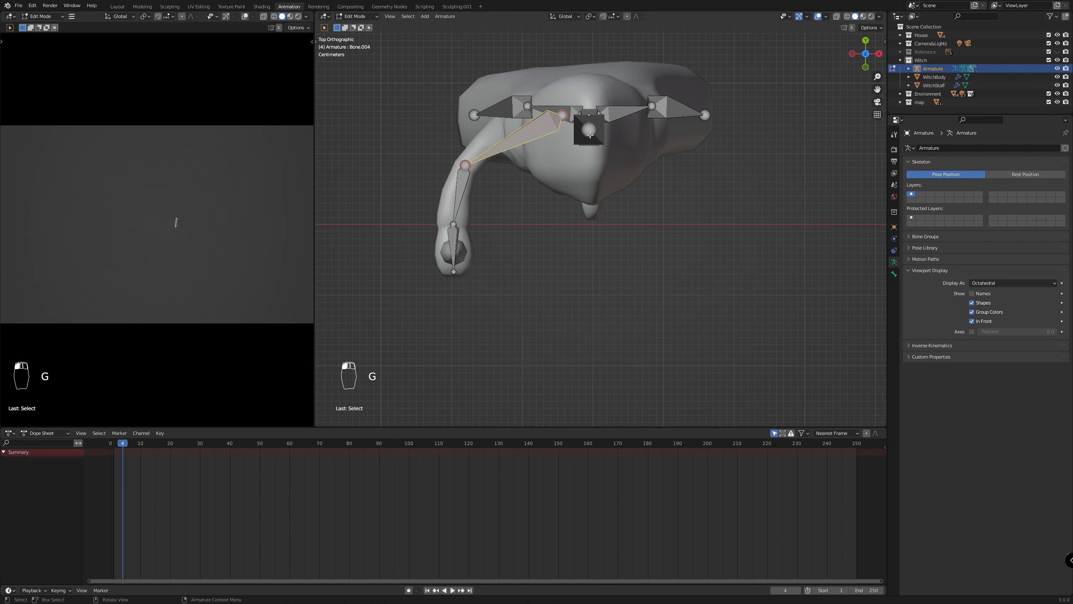
pyautogui.press('KP_1')
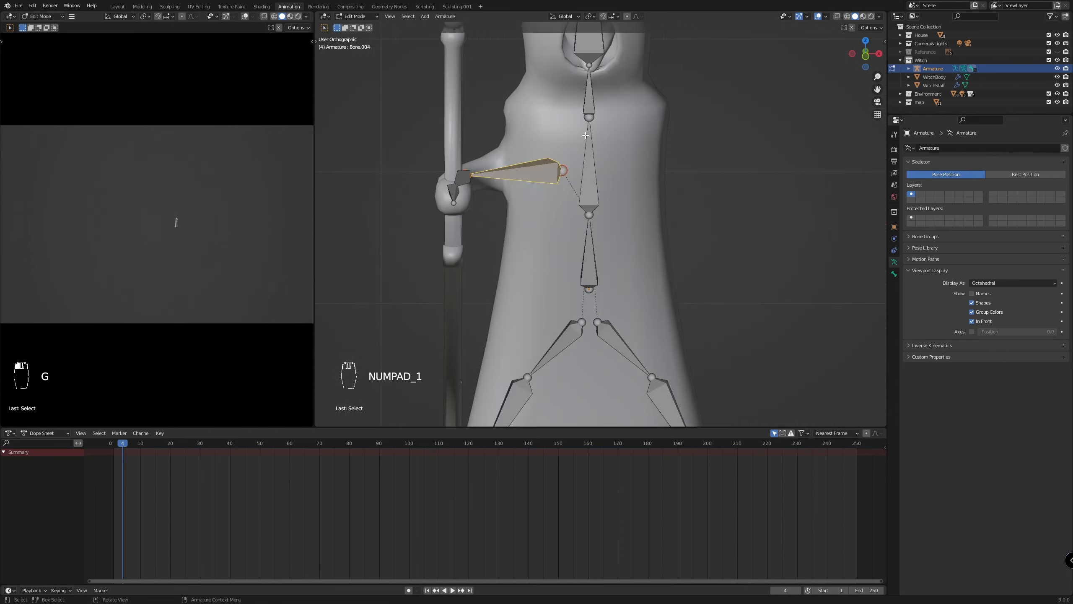
pyautogui.press('g')
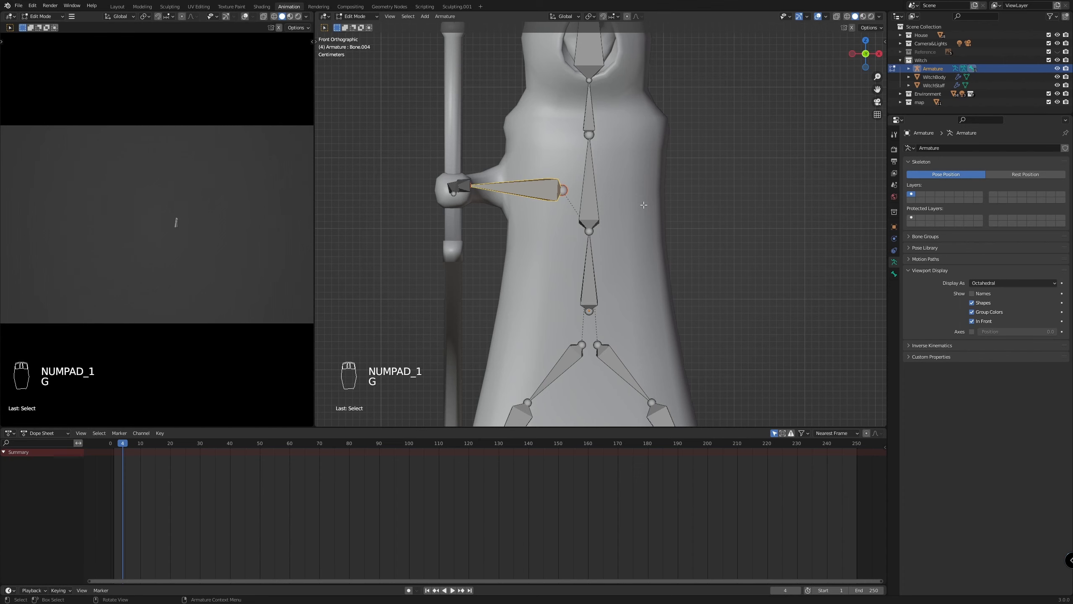
pyautogui.press('KP_7')
pyautogui.click(568, 111)
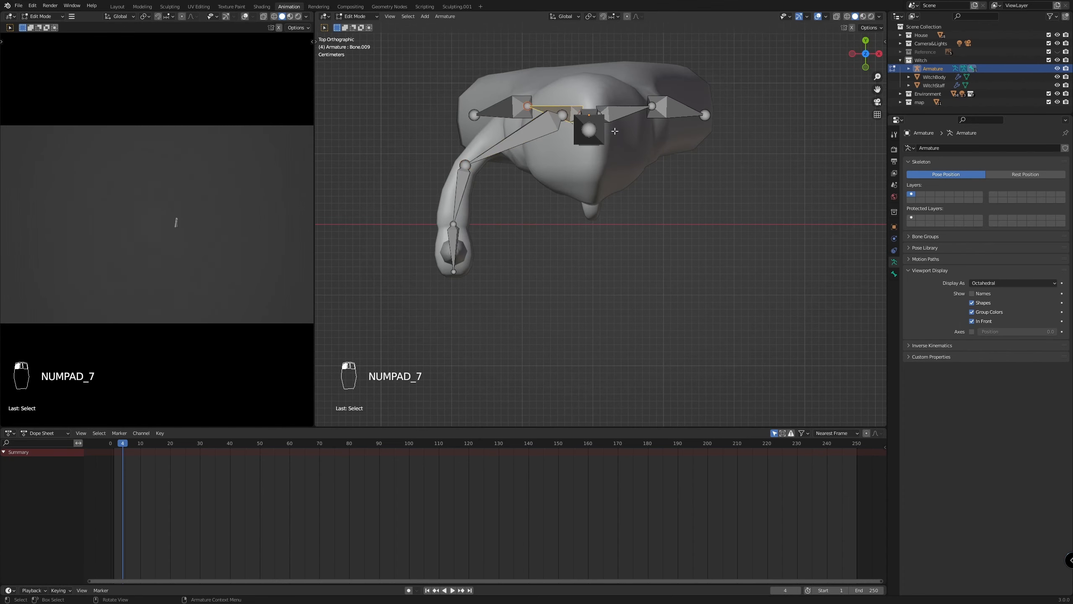
pyautogui.click(561, 114)
pyautogui.scroll(2, 560, 118)
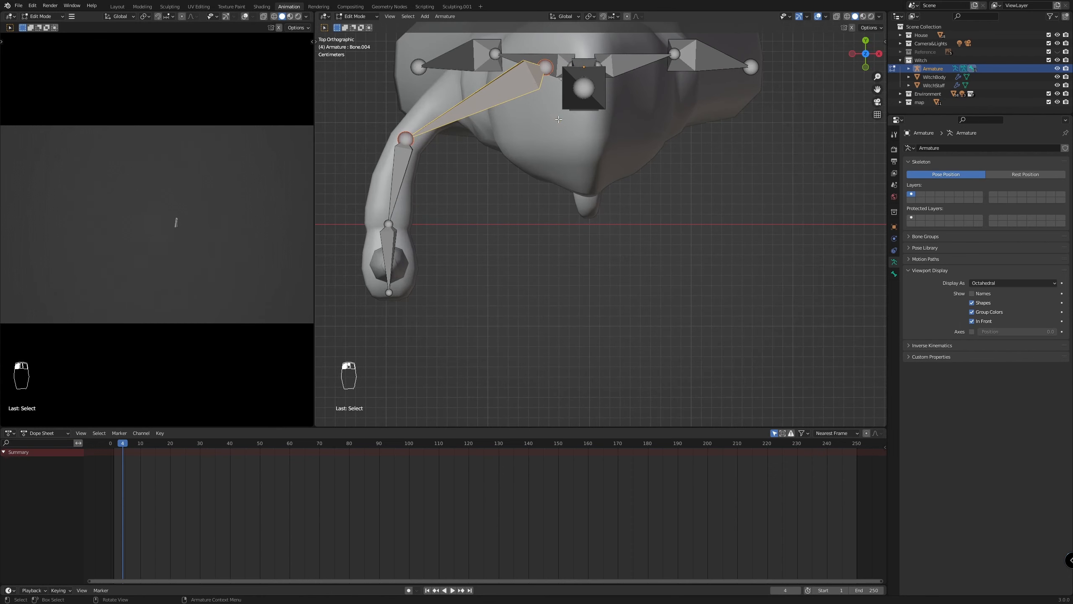
pyautogui.scroll(-2, 558, 119)
pyautogui.moveTo(558, 120); pyautogui.dragTo(557, 103, button='middle')
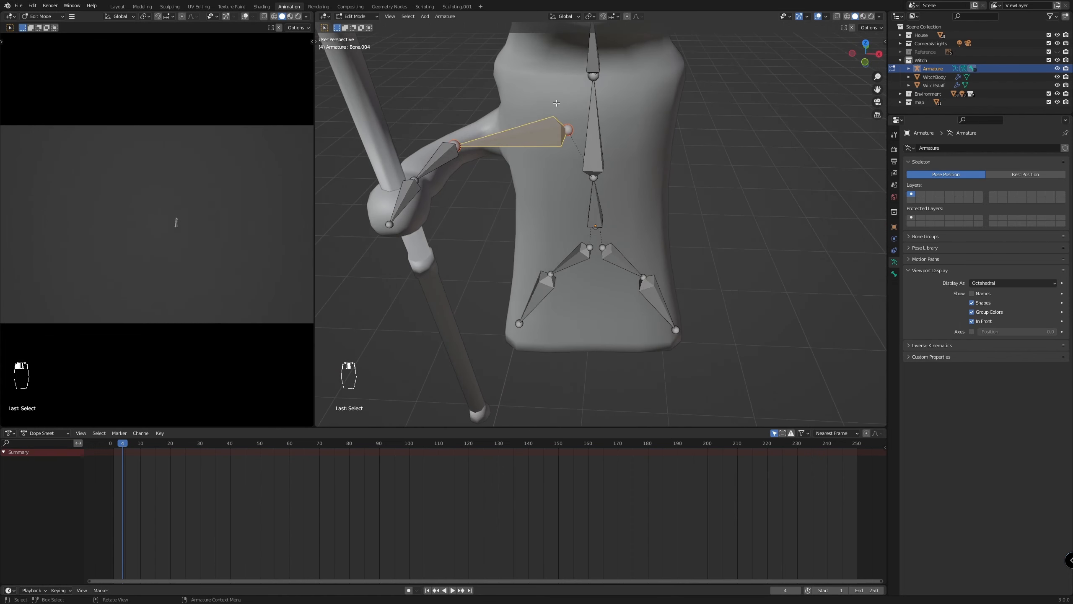
# In top view, move the staff-arm chain's root joint about 0.06 m sideways along X toward the shoulder
pyautogui.click(569, 131)
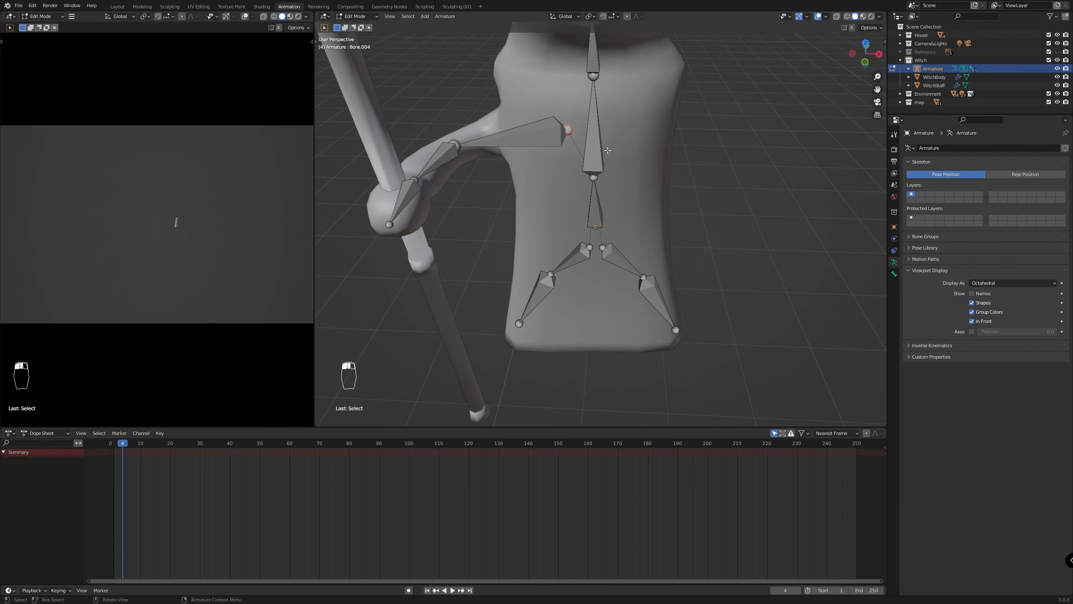
pyautogui.press('KP_7')
pyautogui.press('g')
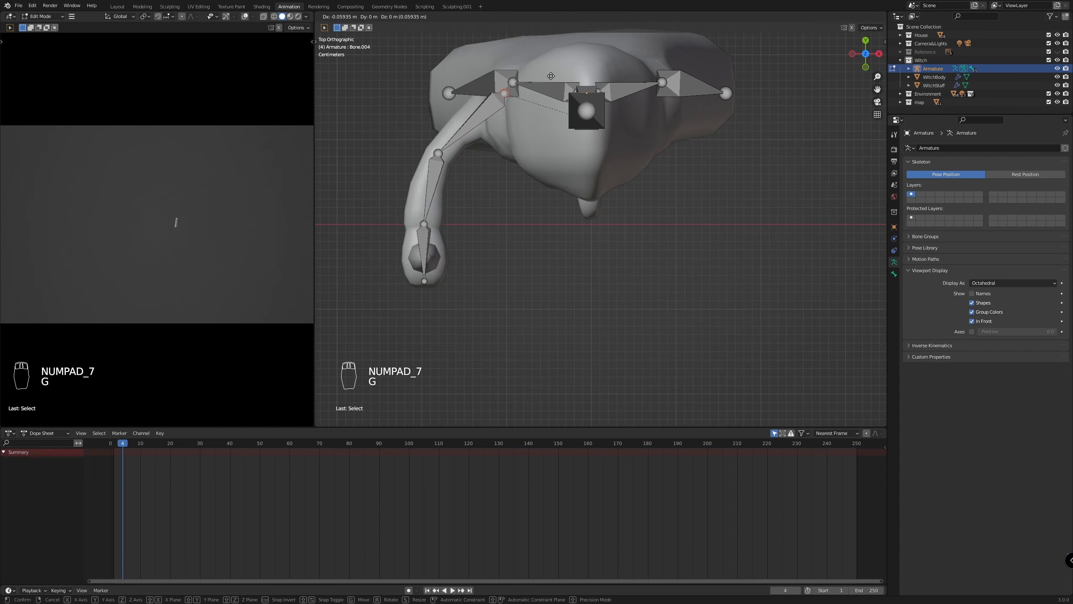
pyautogui.click(551, 76)
pyautogui.moveTo(509, 283); pyautogui.dragTo(645, 194, button='middle')
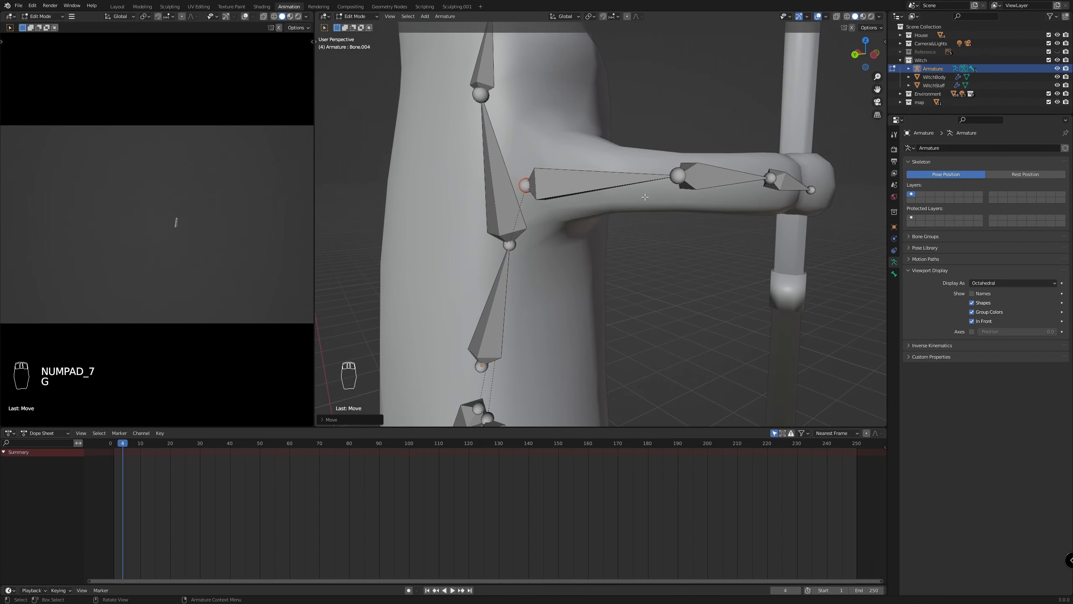
# Hide the map and Environment collections
pyautogui.scroll(-5, 642, 197)
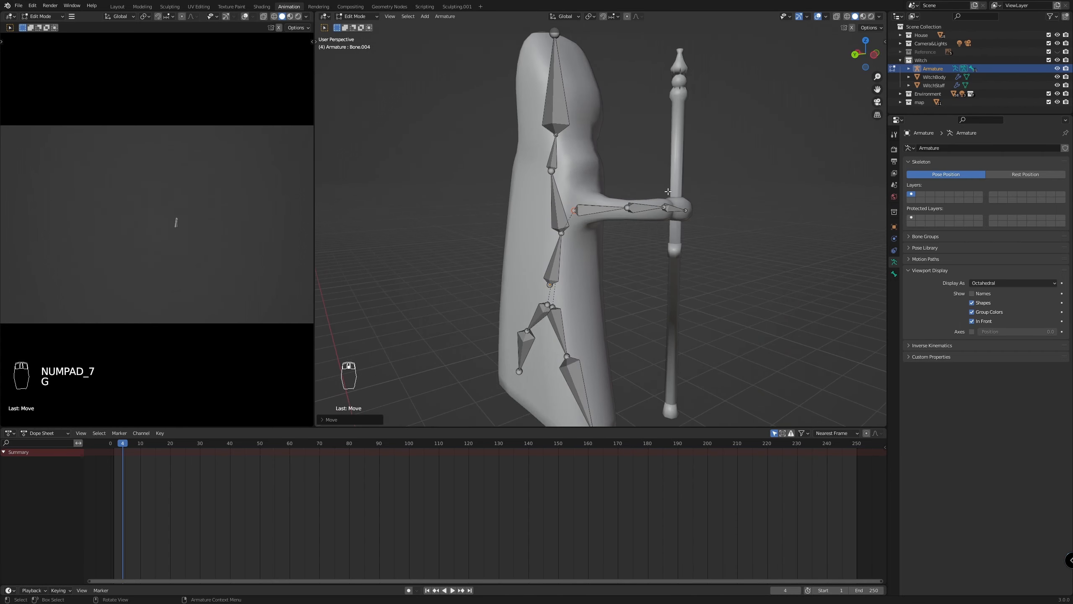
pyautogui.click(1057, 102)
pyautogui.click(1057, 94)
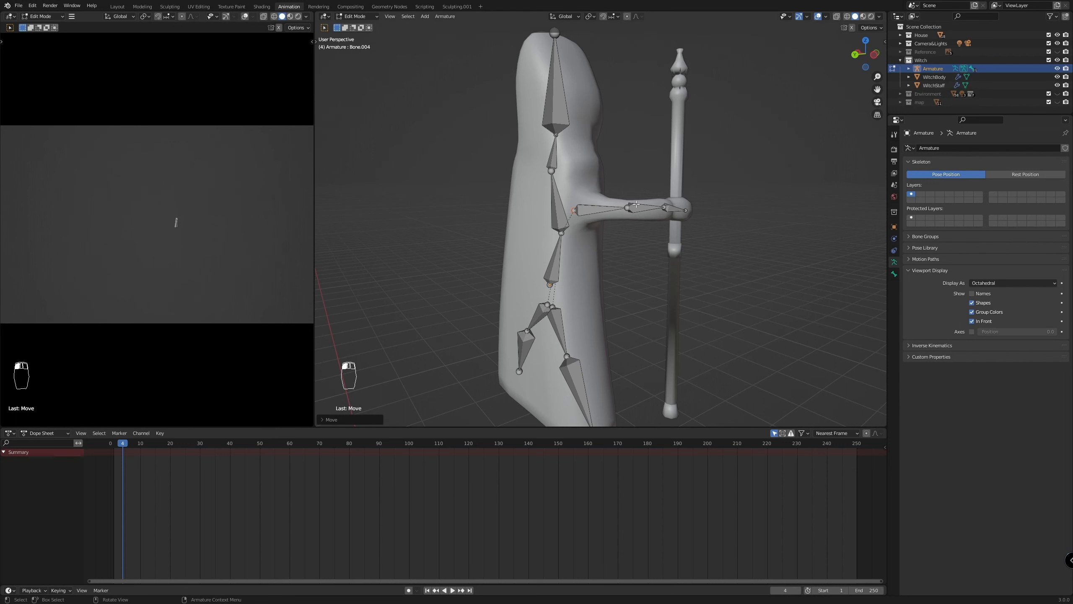
pyautogui.scroll(-5, 710, 218)
pyautogui.scroll(5, 712, 220)
# In left side view, raise the staff-arm chain's shoulder joint slightly along Z to align it with the arm
pyautogui.press('KP_3')
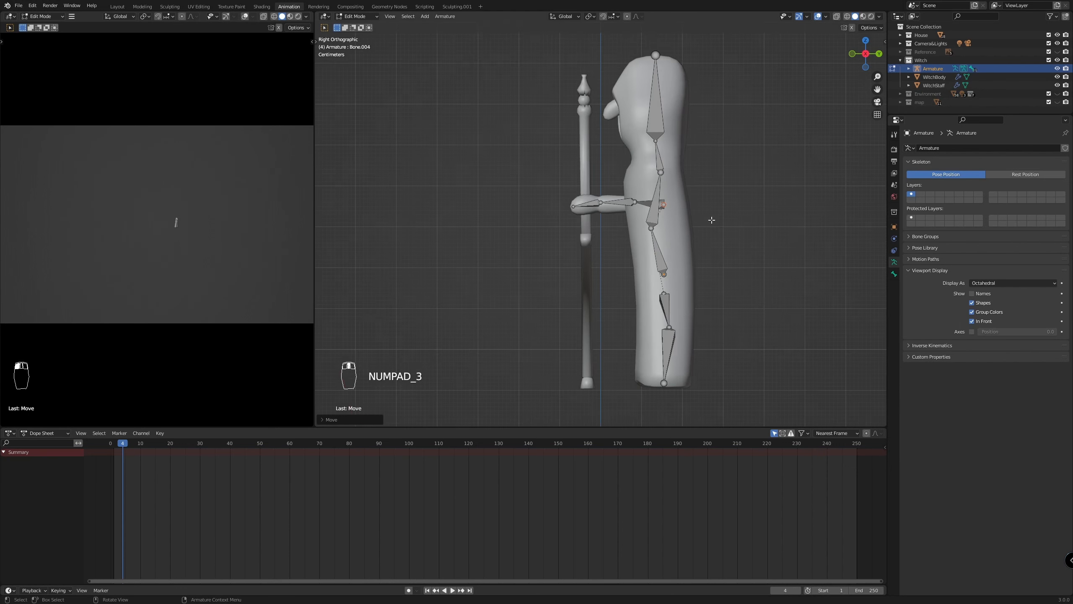
pyautogui.press('KP_9')
pyautogui.scroll(3, 699, 236)
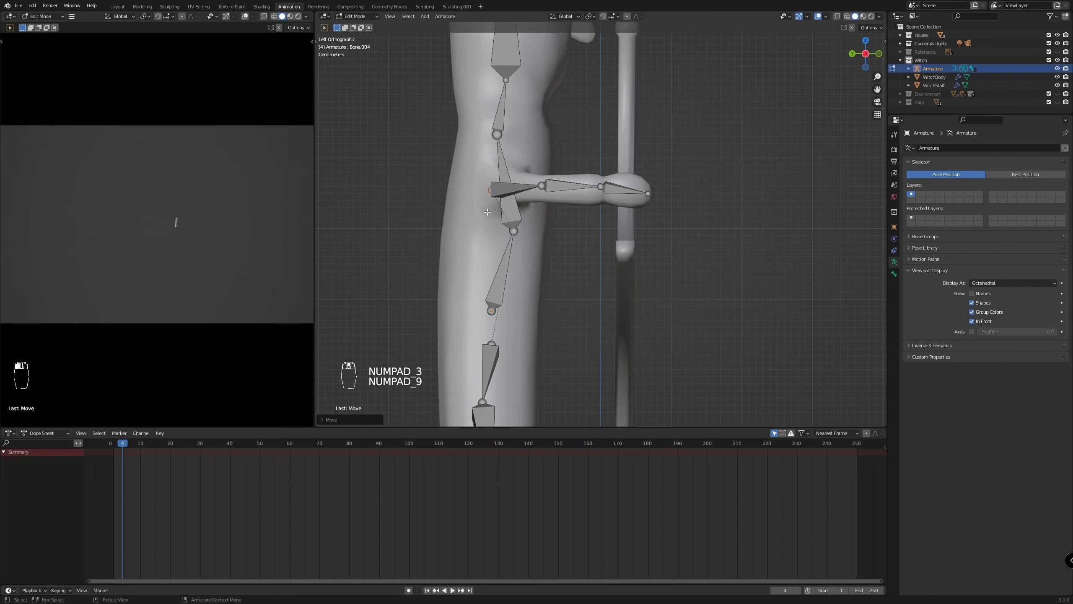
pyautogui.press('g')
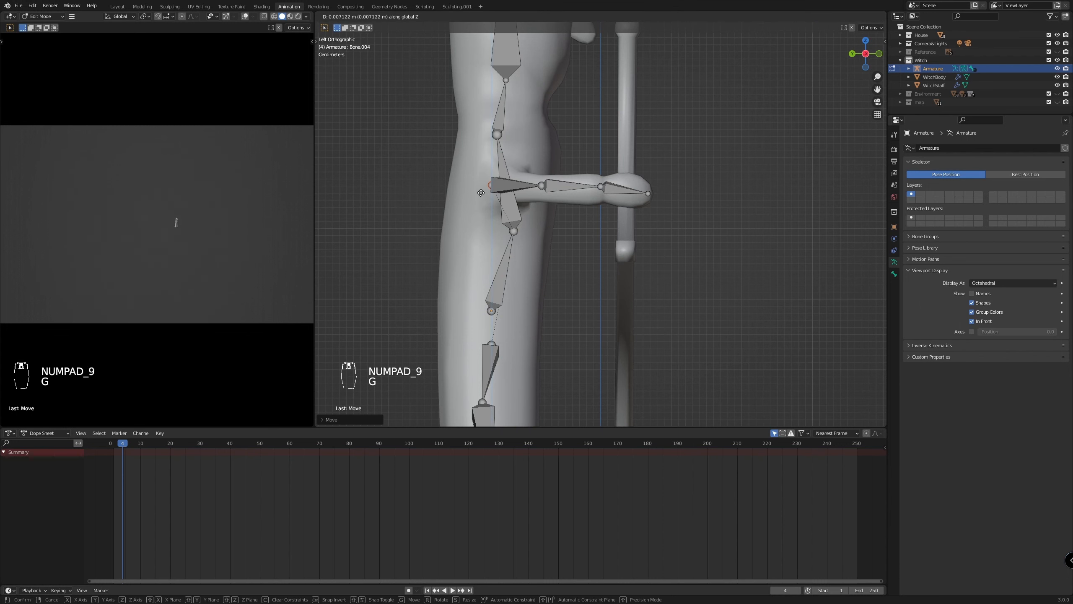
pyautogui.click(485, 191)
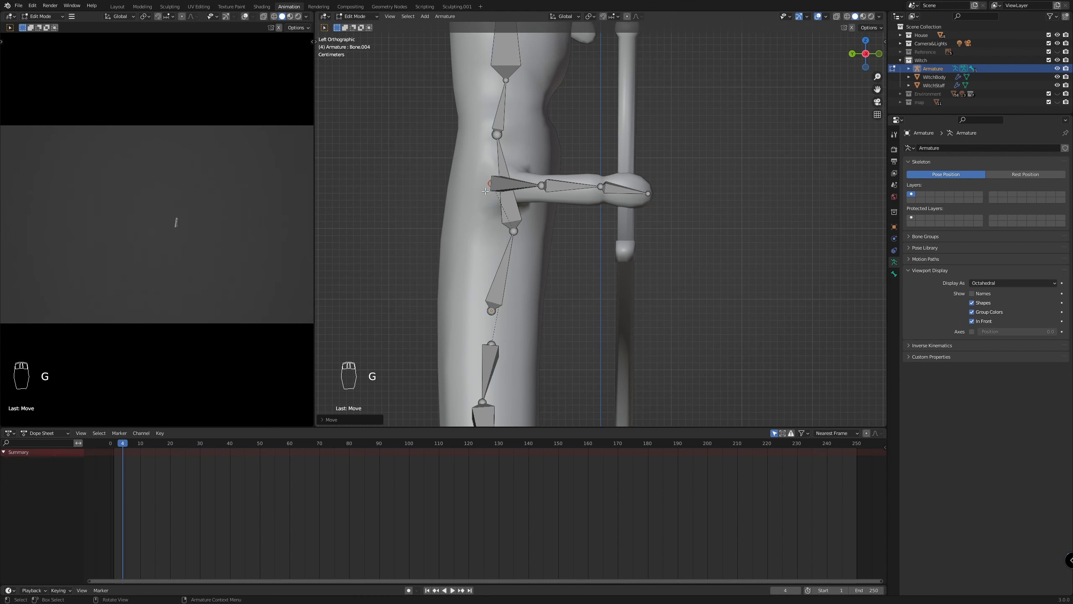
# Lower the wrist joint of the staff arm slightly so it sits in the middle of the wrist
pyautogui.scroll(2, 798, 199)
pyautogui.click(614, 196)
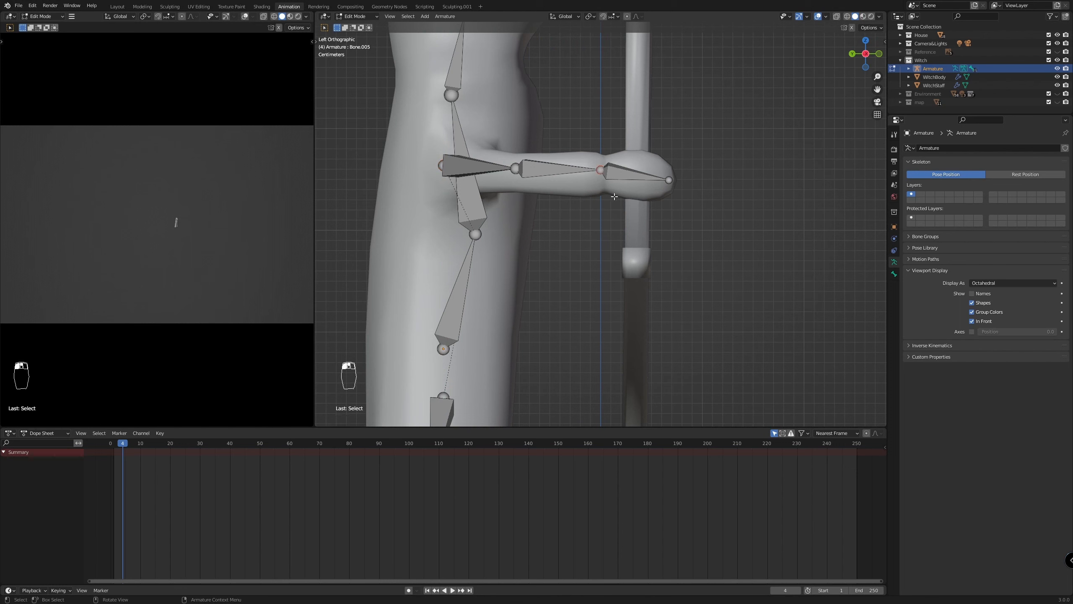
pyautogui.press('g')
pyautogui.click(627, 194)
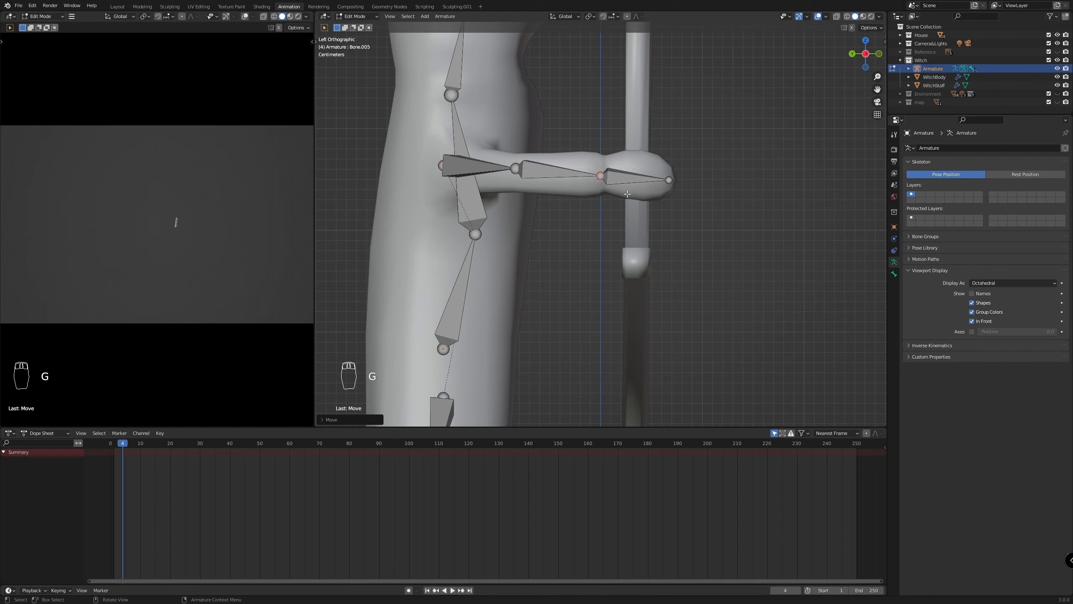
# Nudge the tip of the staff-arm's hand bone slightly forward and up to the front of the hand
pyautogui.click(672, 181)
pyautogui.press('g')
pyautogui.press('z')
pyautogui.rightClick(706, 177)
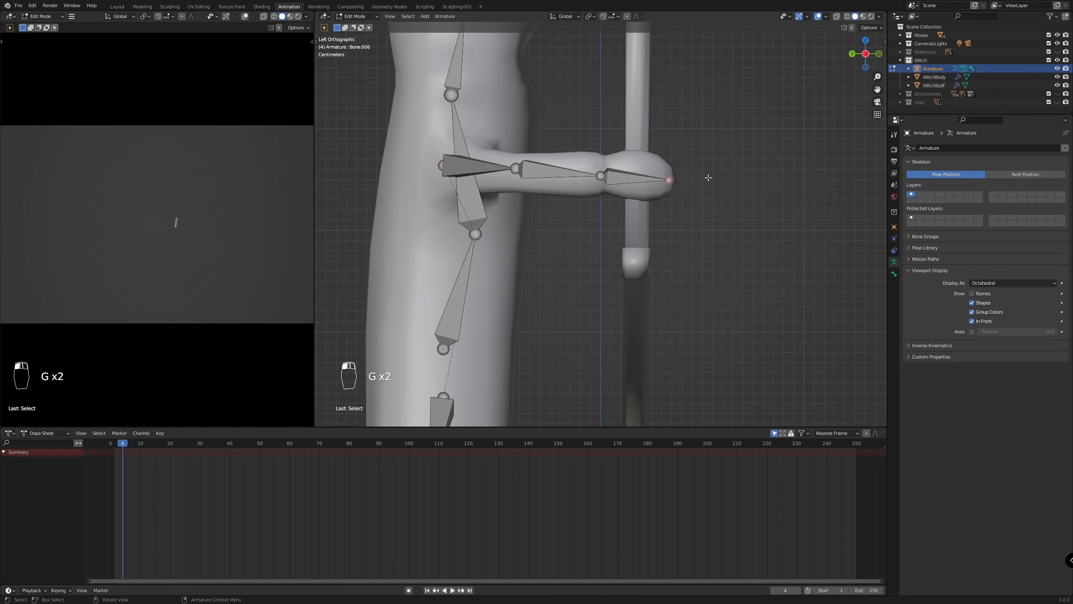
pyautogui.press('g')
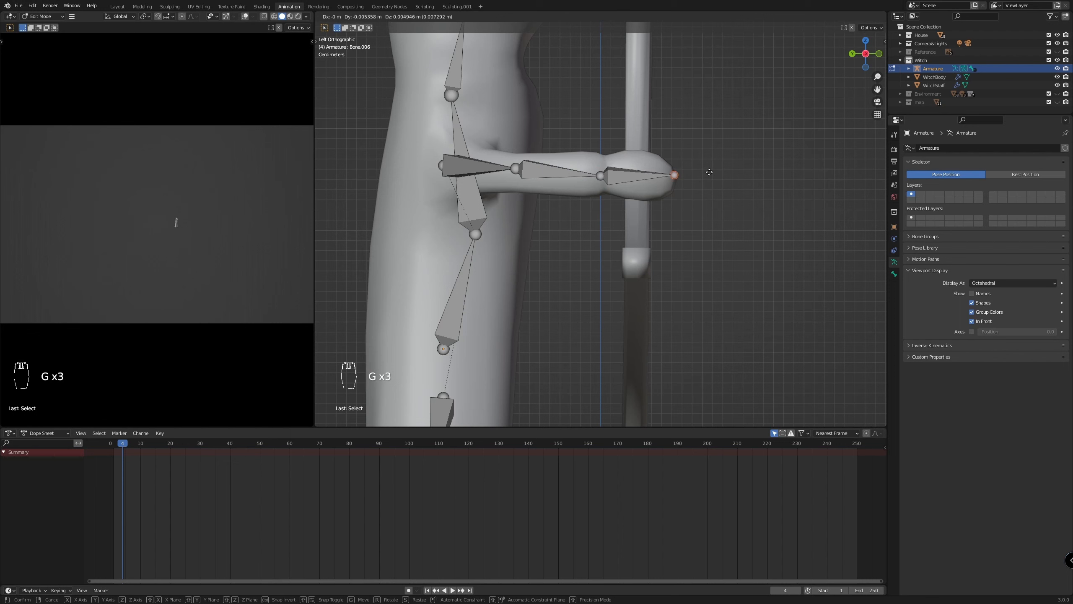
pyautogui.click(711, 174)
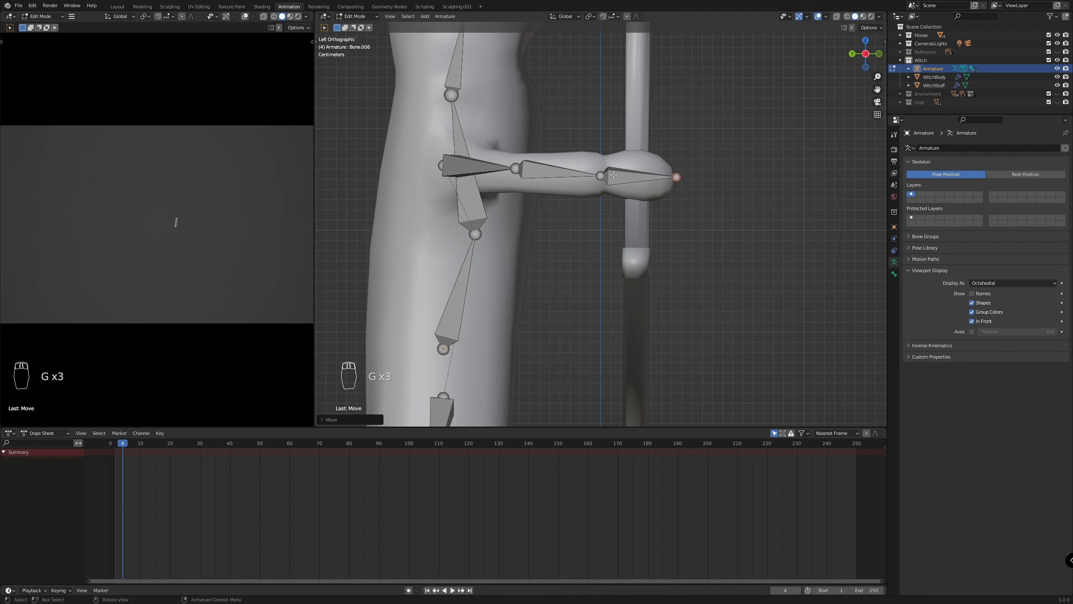
# Nudge the staff-arm's elbow joint slightly forward and down to centre it inside the sleeve
pyautogui.click(519, 170)
pyautogui.press('g')
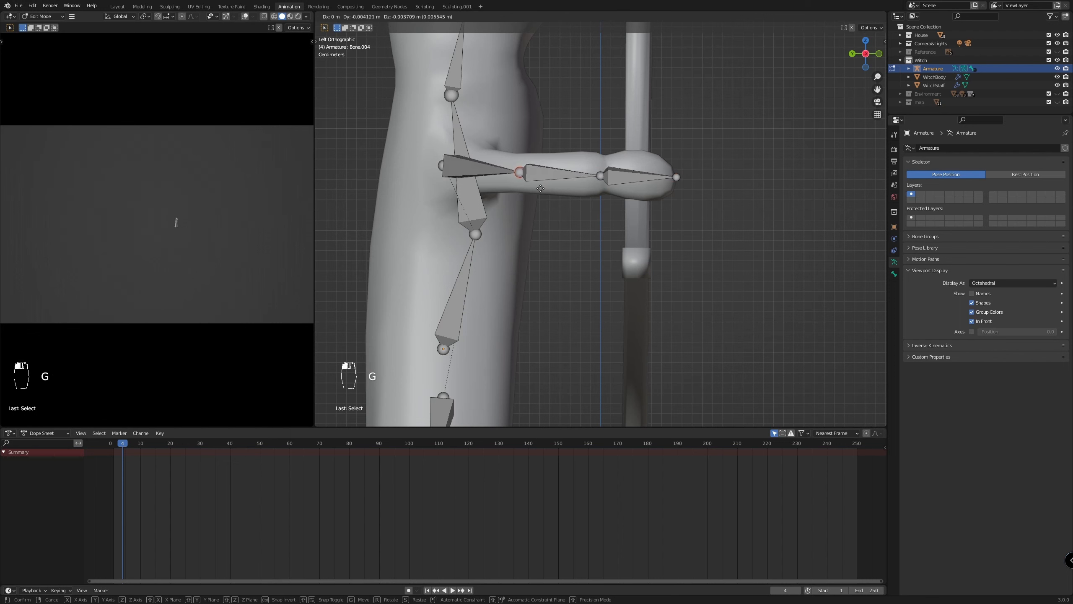
pyautogui.click(537, 188)
# Examine the placement of all bones inside the witch's body in front view
pyautogui.scroll(-2, 593, 206)
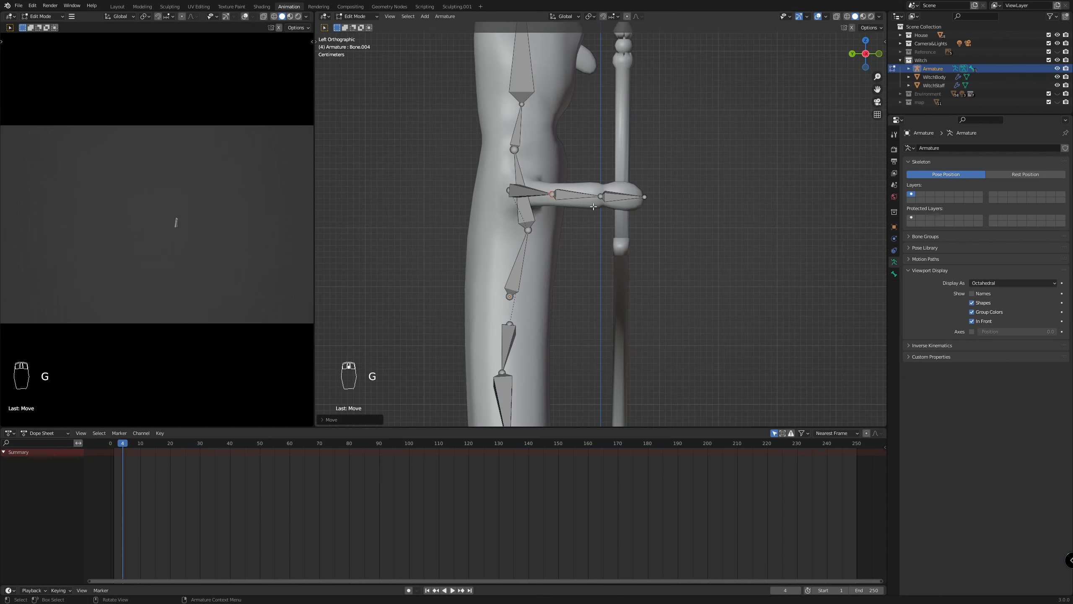
pyautogui.moveTo(757, 200); pyautogui.dragTo(693, 218, button='middle')
pyautogui.scroll(-5, 678, 233)
pyautogui.press('KP_1')
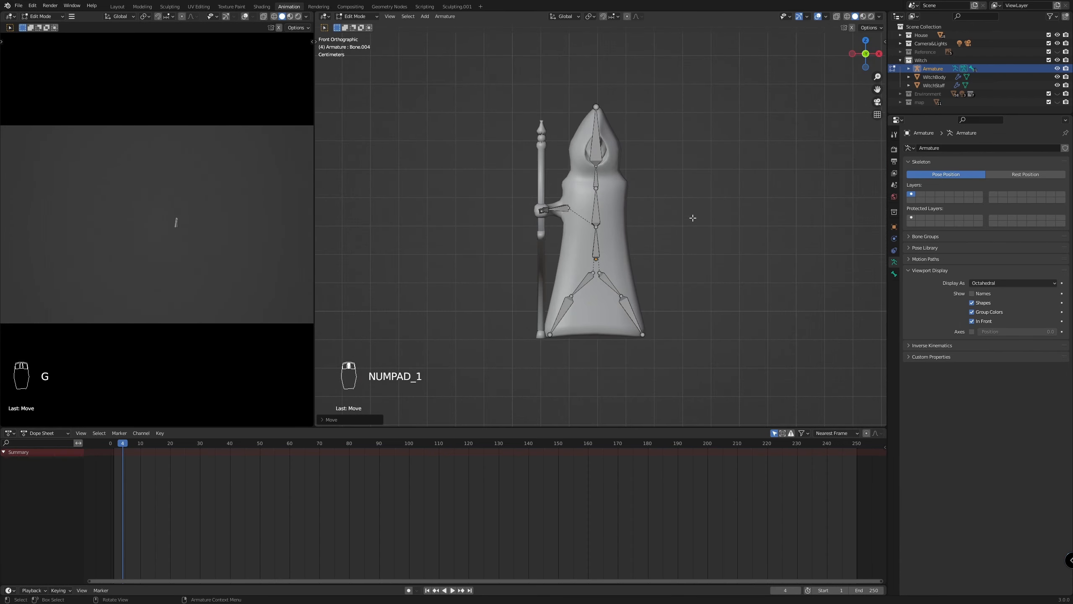
pyautogui.scroll(2, 716, 255)
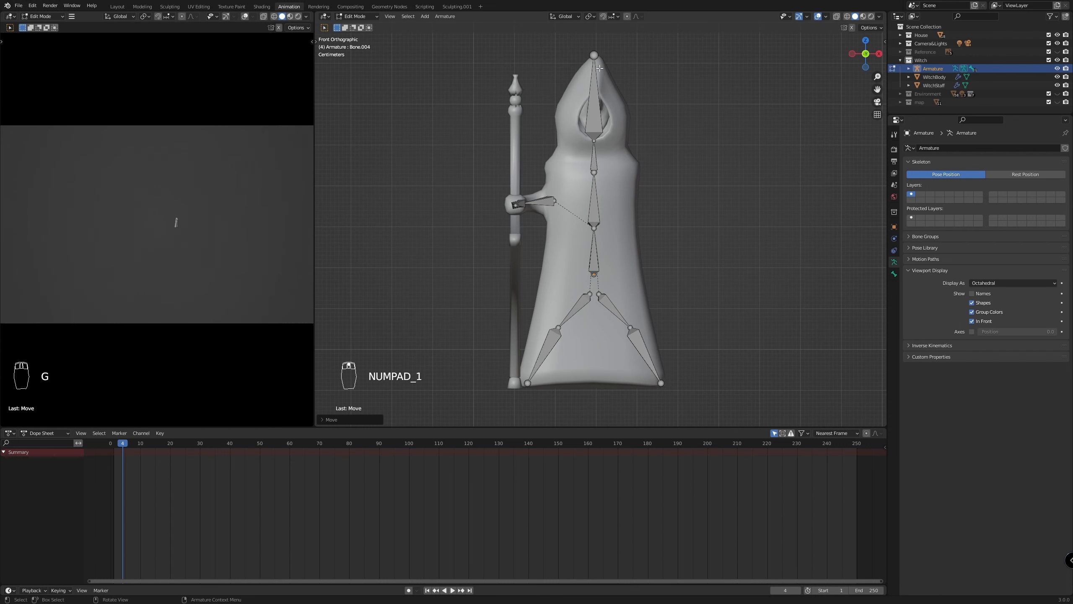
pyautogui.scroll(2, 636, 338)
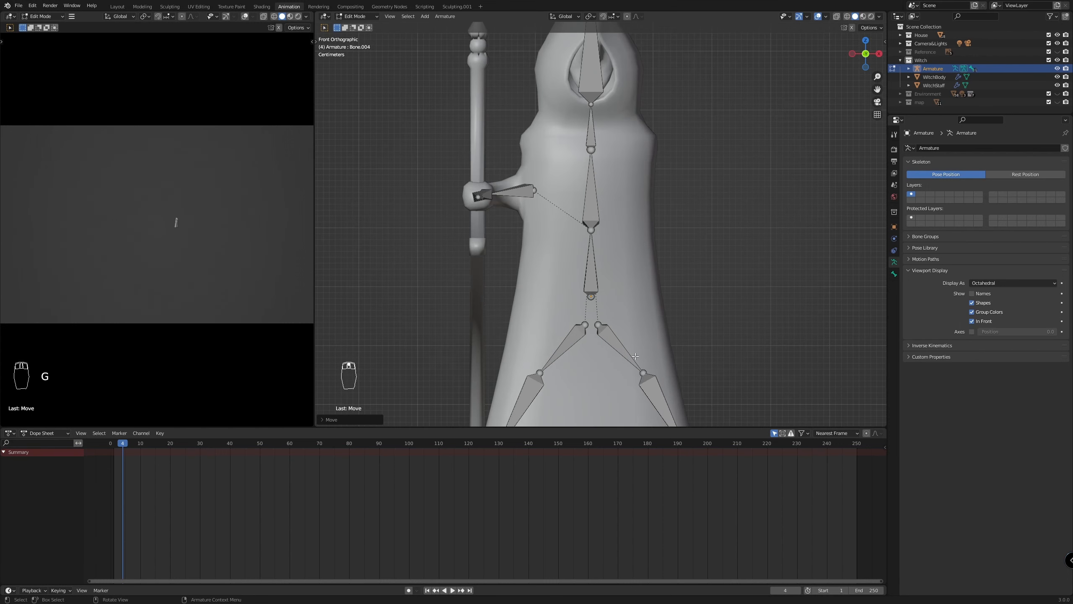
pyautogui.scroll(-2, 675, 380)
pyautogui.scroll(1, 659, 369)
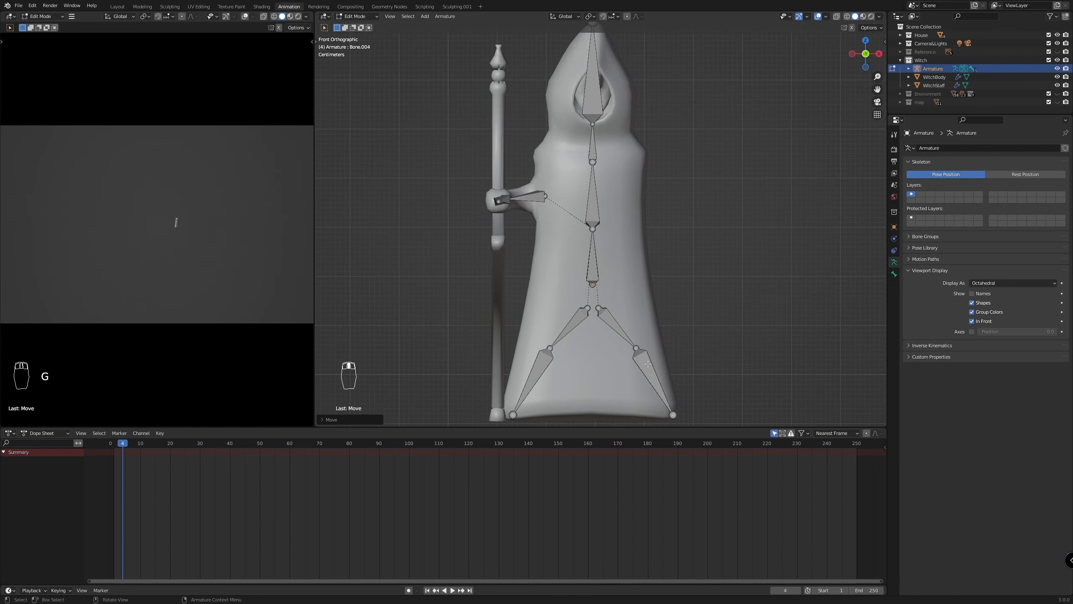
# In front view, fine-tune the middle joint and hem joint of the staff-side robe bone chain with small moves
pyautogui.click(636, 350)
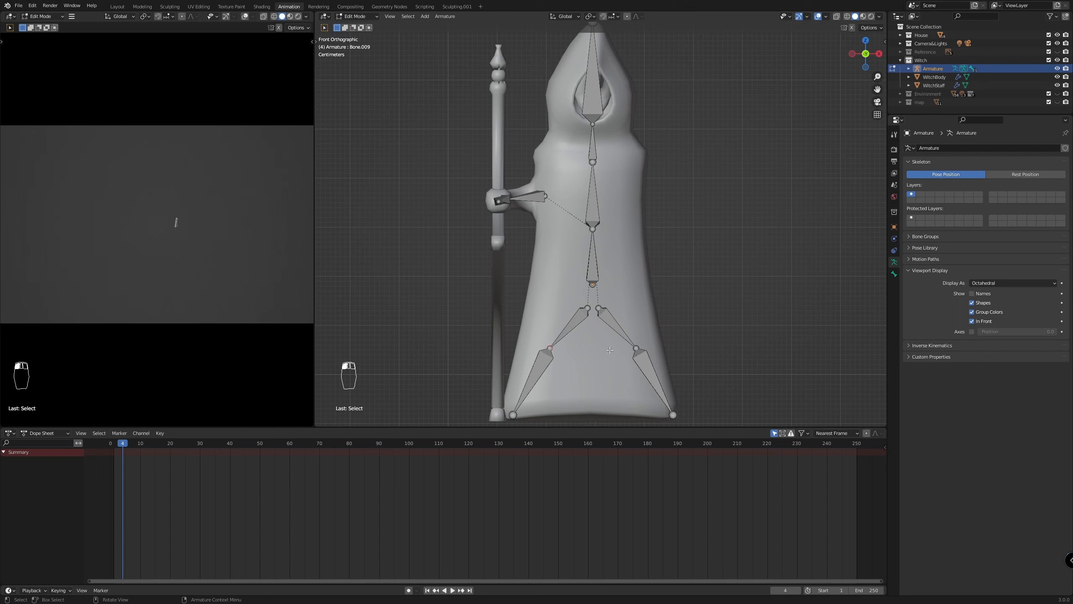
pyautogui.press('g')
pyautogui.click(569, 328)
pyautogui.keyDown('shift'); pyautogui.click(534, 375); pyautogui.keyUp('shift')
pyautogui.press('g')
pyautogui.press('x')
pyautogui.press('g')
pyautogui.click(631, 360)
pyautogui.click(771, 323)
pyautogui.scroll(-2, 764, 317)
pyautogui.scroll(1, 735, 205)
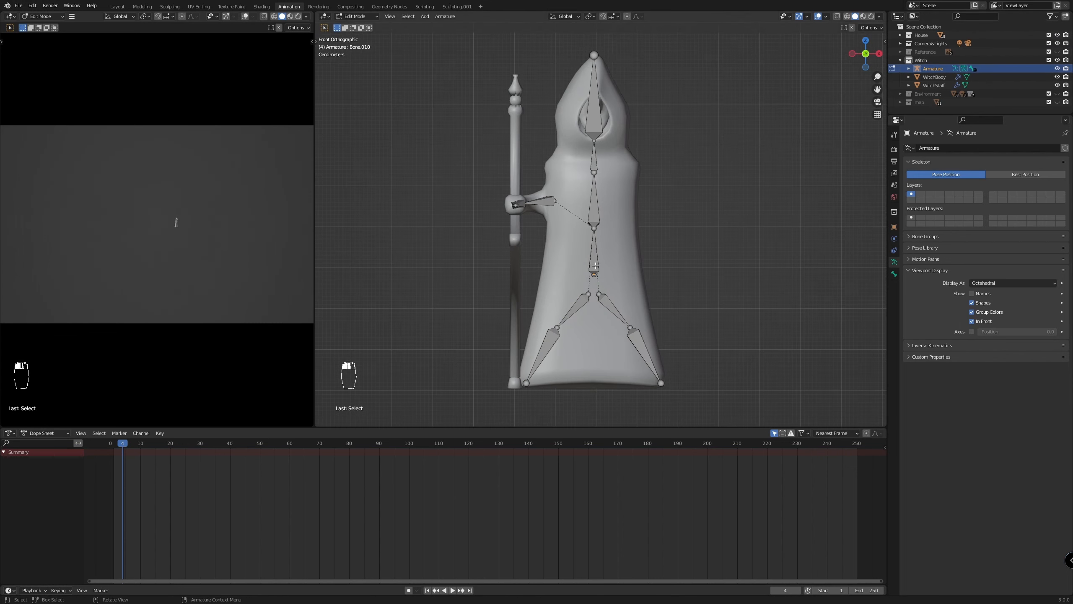
# In Object Mode, parent the WitchBody mesh to the armature with automatic weights
pyautogui.press('Tab')
pyautogui.scroll(-4, 663, 226)
pyautogui.scroll(7, 650, 228)
pyautogui.press('Tab')
pyautogui.scroll(-3, 587, 237)
pyautogui.scroll(-2, 676, 222)
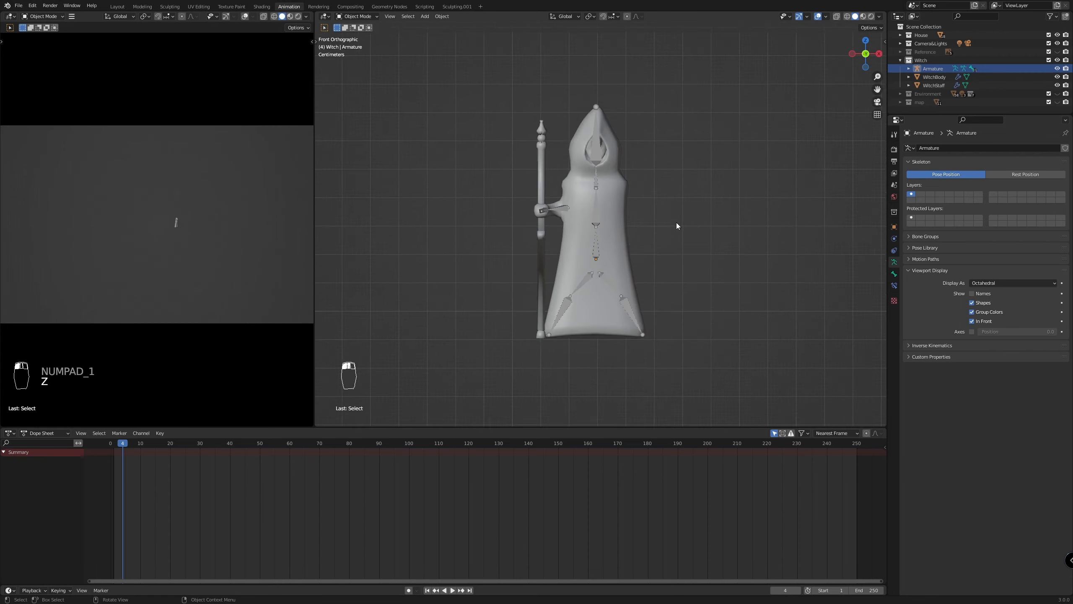
pyautogui.scroll(2, 676, 222)
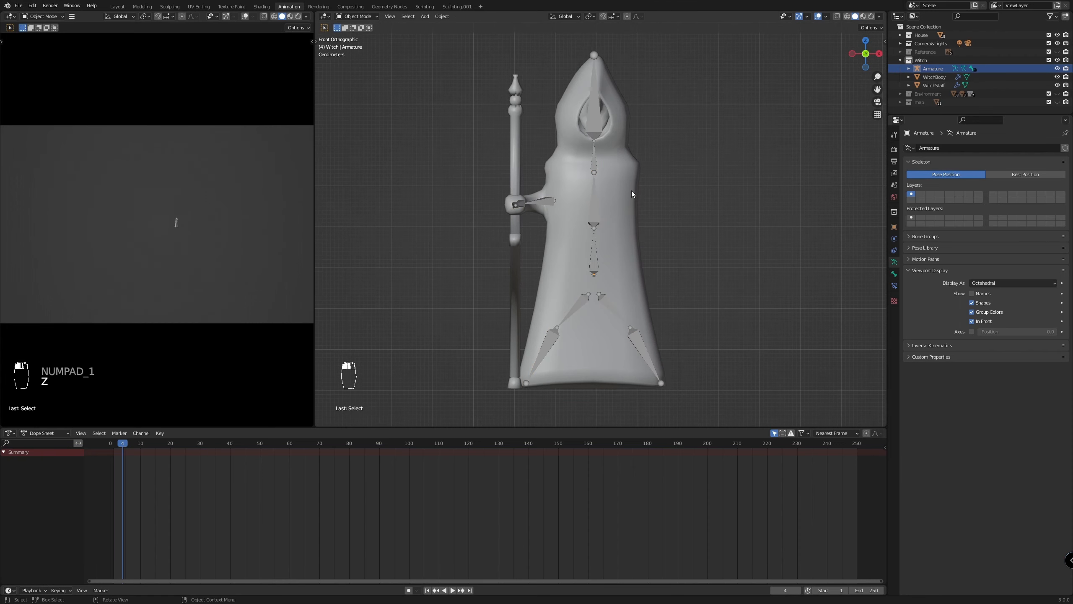
pyautogui.click(610, 189)
pyautogui.keyDown('shift'); pyautogui.click(595, 205); pyautogui.keyUp('shift')
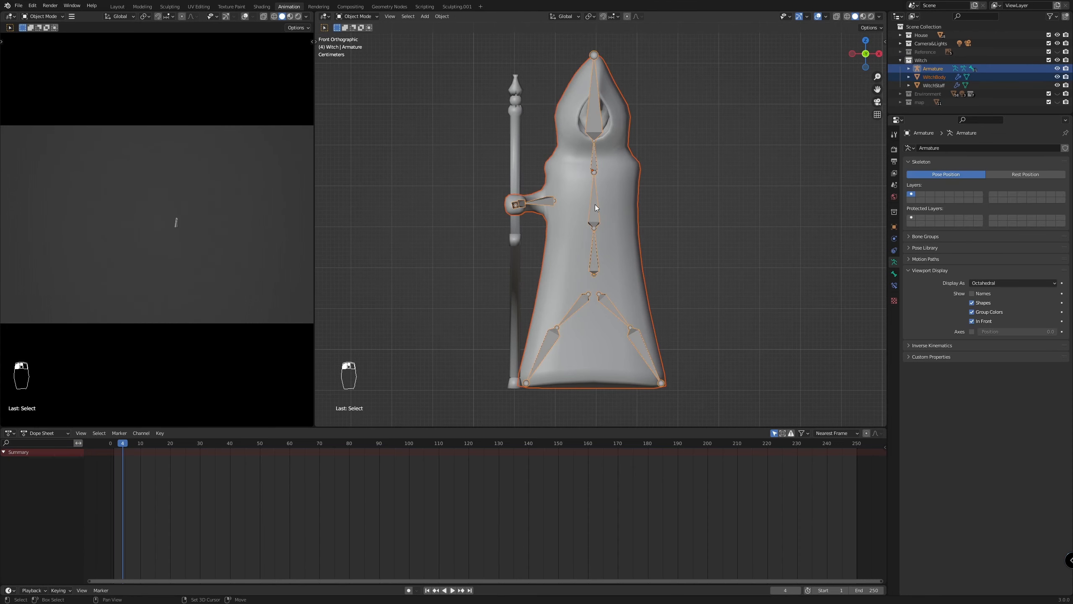
pyautogui.hotkey('ctrl', 'p')
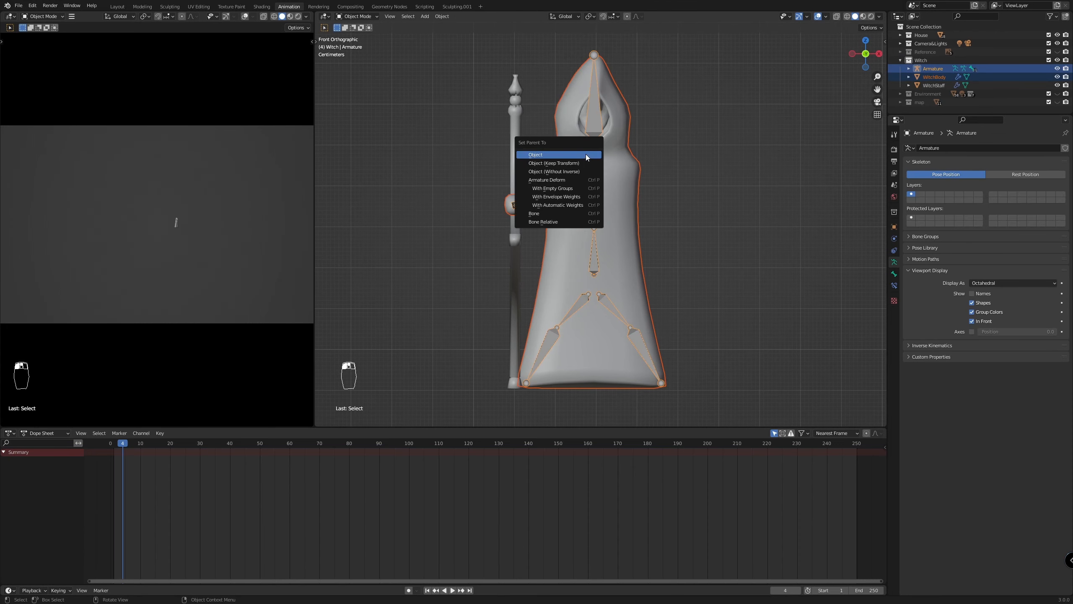
pyautogui.click(561, 204)
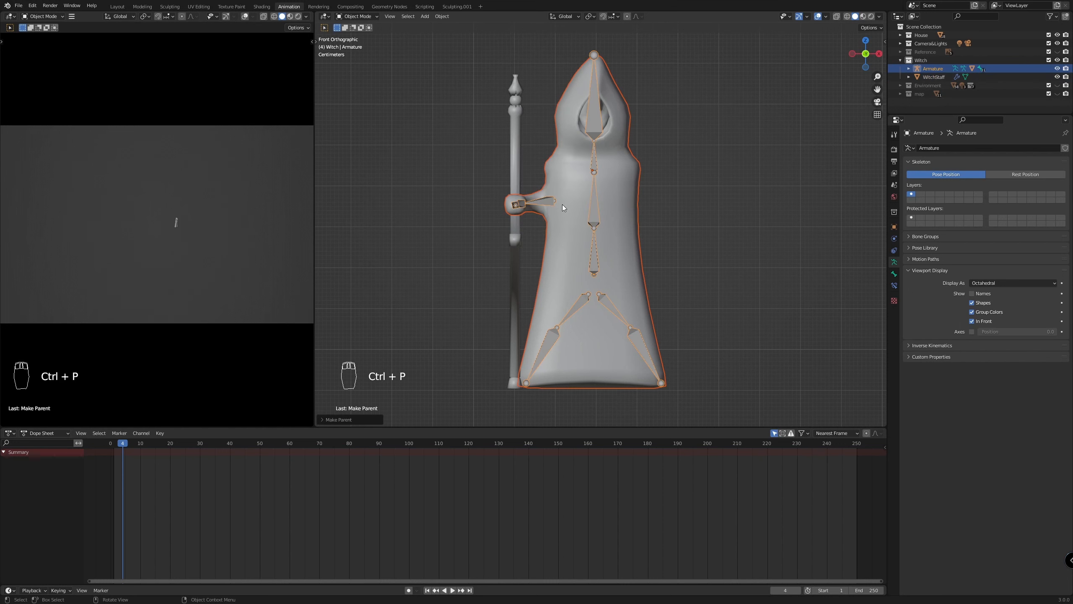
pyautogui.click(696, 210)
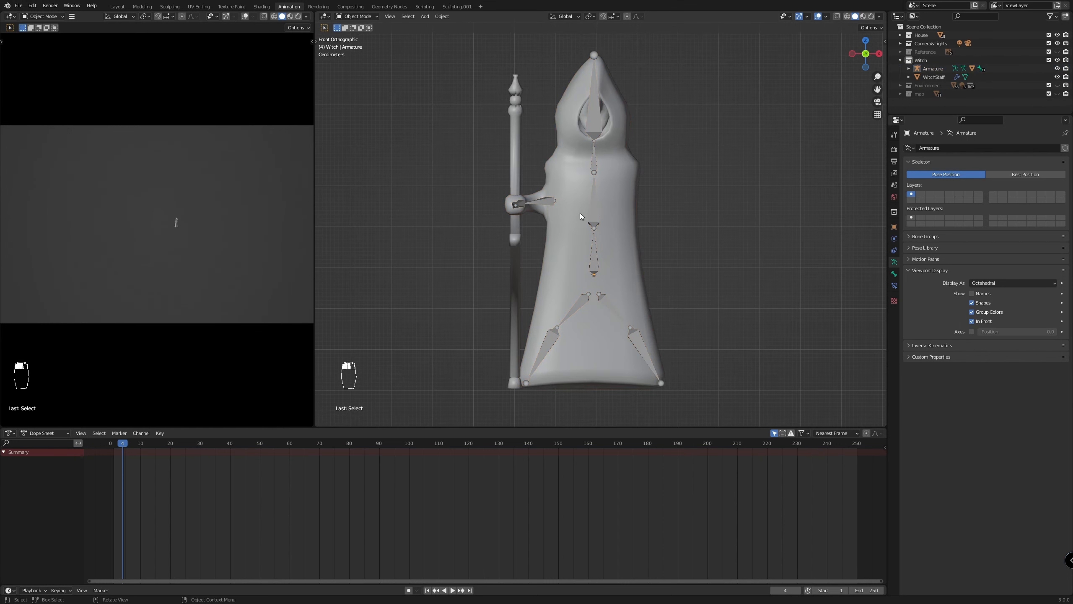
# Select WitchStaff and add the armature to the selection as the active object
pyautogui.click(595, 212)
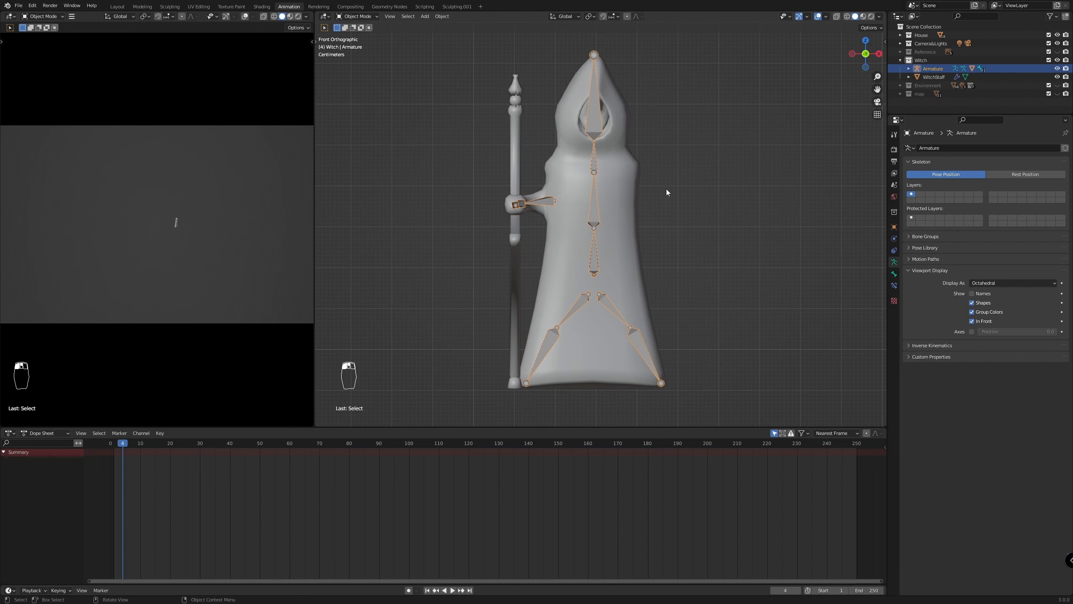
pyautogui.click(938, 77)
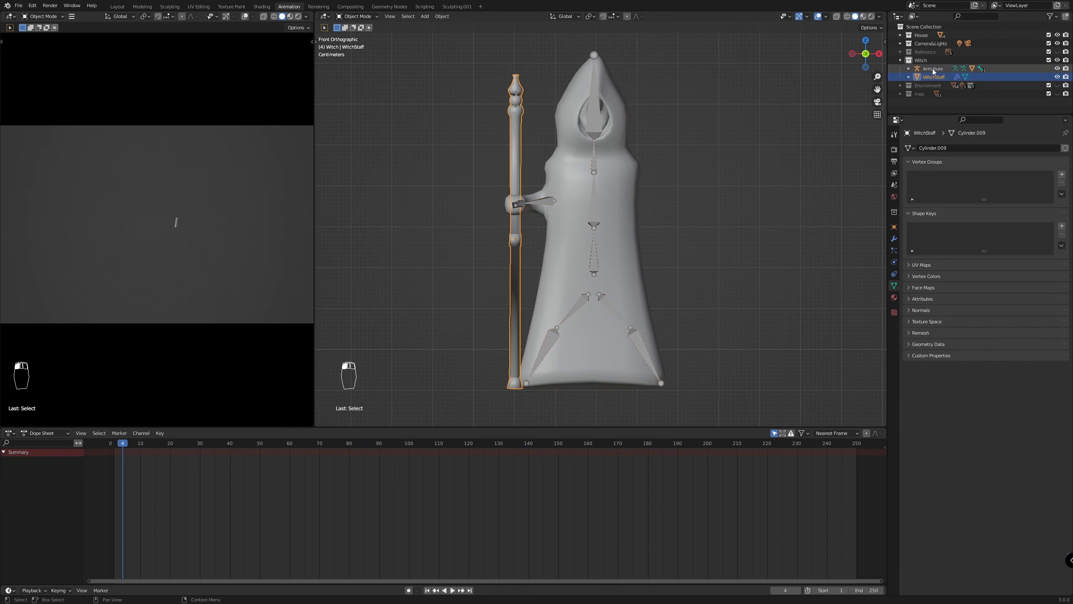
pyautogui.keyDown('ctrl'); pyautogui.click(932, 68); pyautogui.keyUp('ctrl')
pyautogui.moveTo(600, 211); pyautogui.dragTo(626, 211, button='middle')
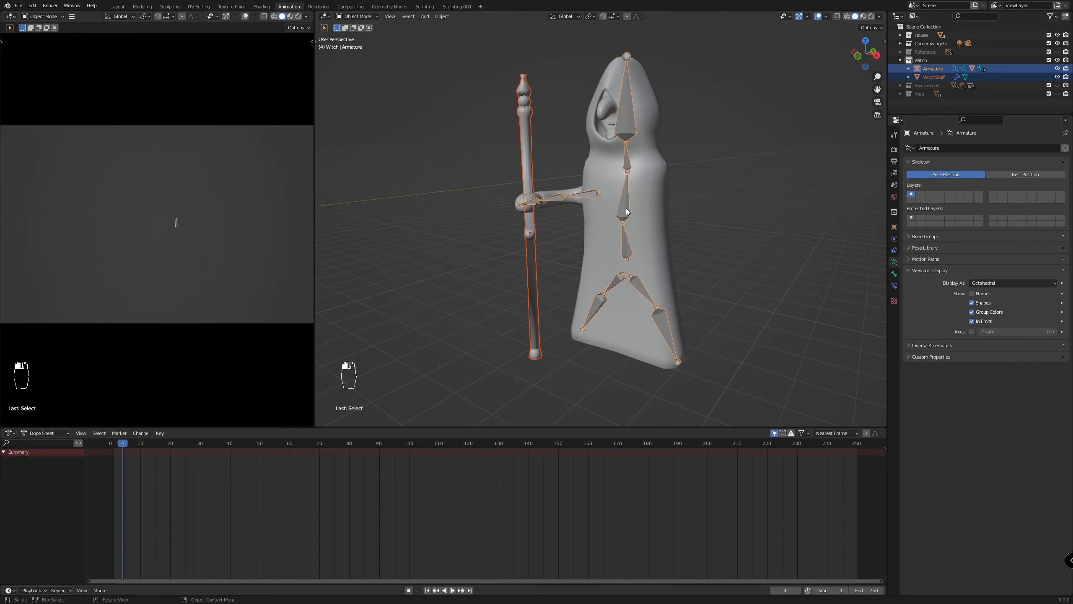
pyautogui.hotkey('shift', 'Tab')
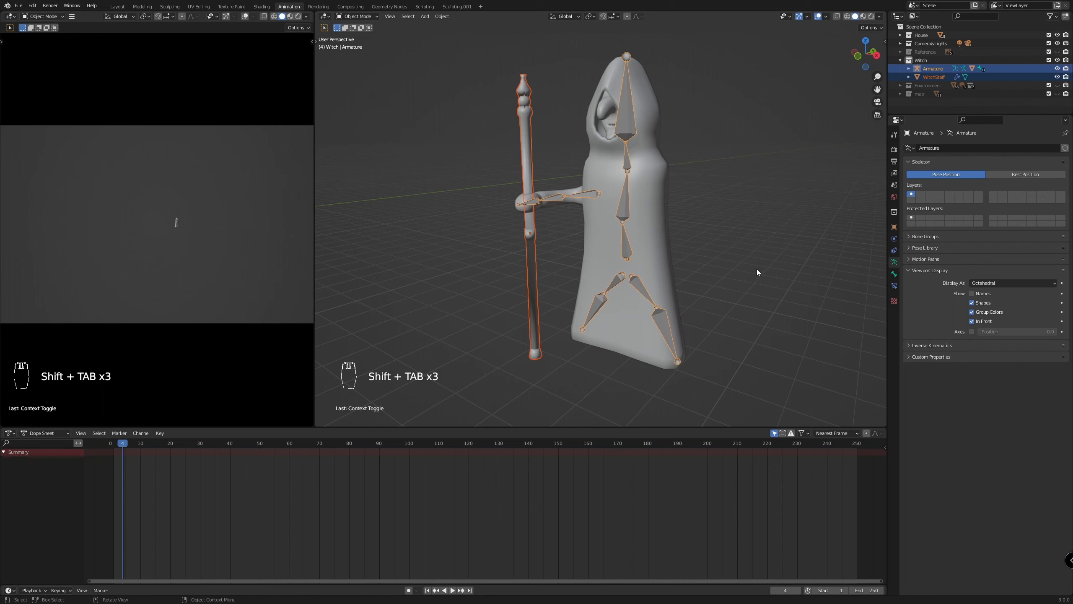
# In Pose Mode, select the hand bone holding the staff and parent WitchStaff to it with the Bone option
pyautogui.click(362, 19)
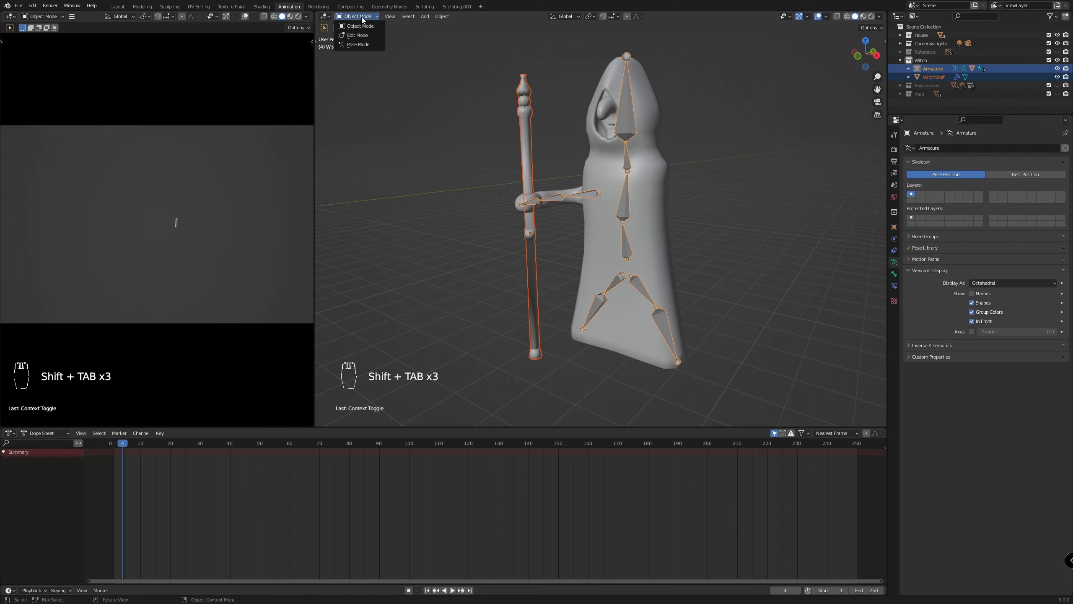
pyautogui.click(362, 42)
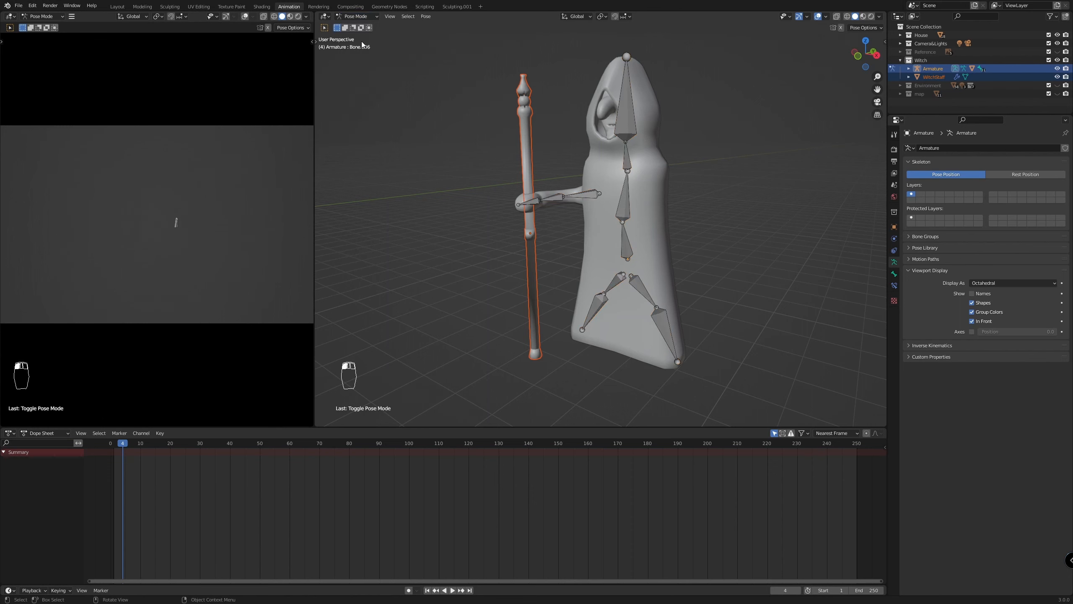
pyautogui.click(535, 204)
pyautogui.hotkey('ctrl', 'p')
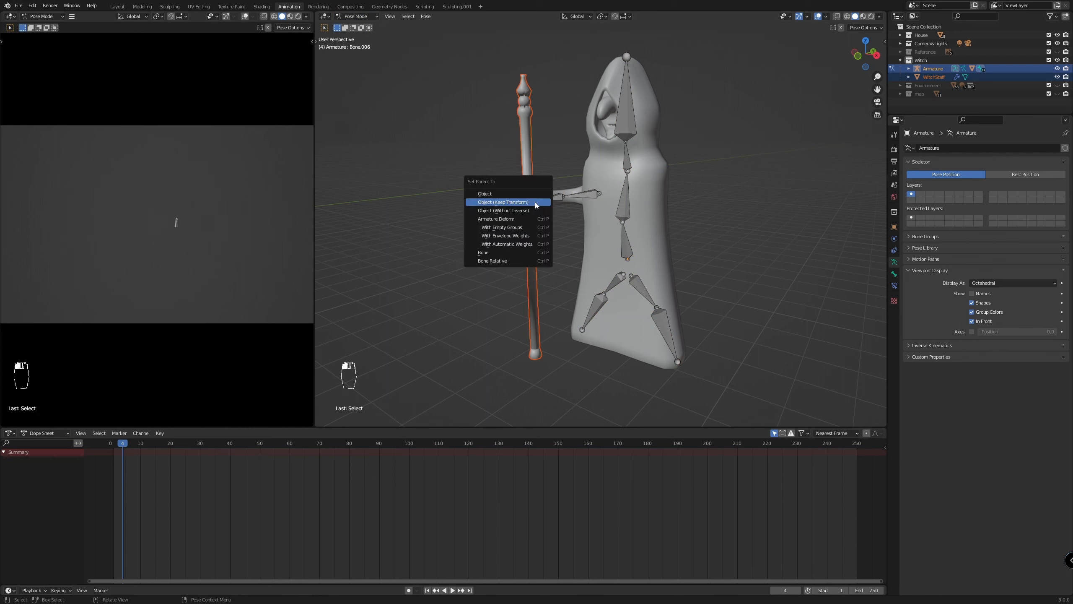
pyautogui.click(486, 252)
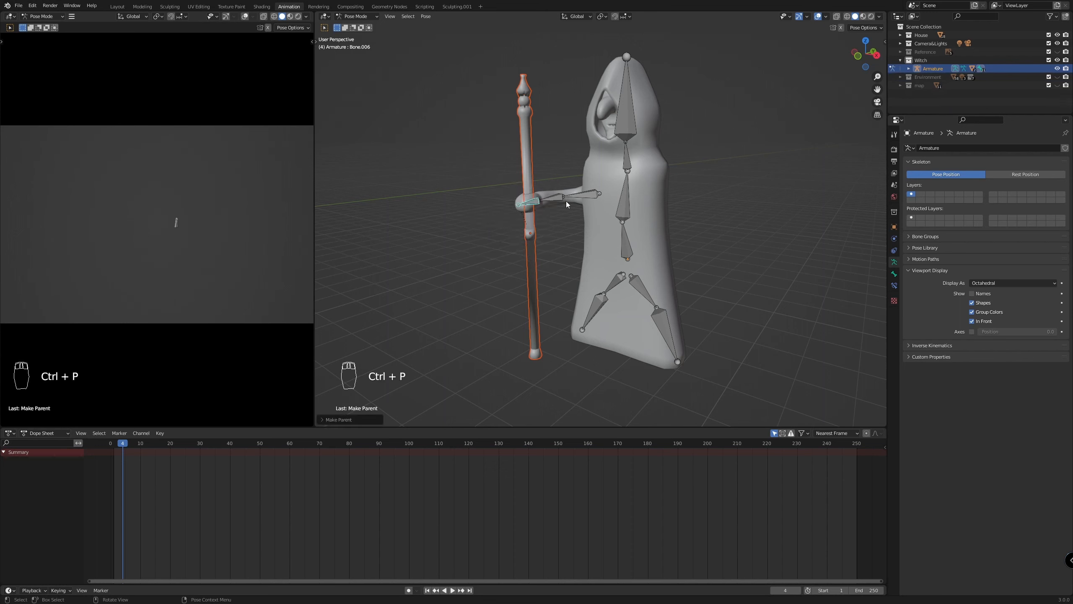
# Test-rotate the hand, forearm and upper-arm bones one by one, cancelling each rotation, to check how the staff follows
pyautogui.press('r')
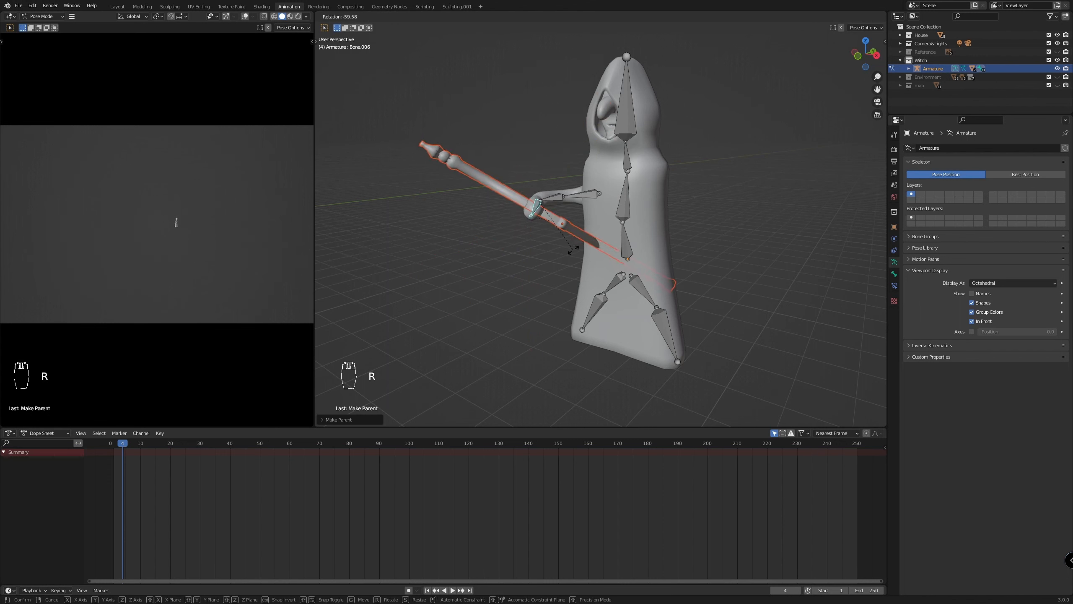
pyautogui.click(546, 220)
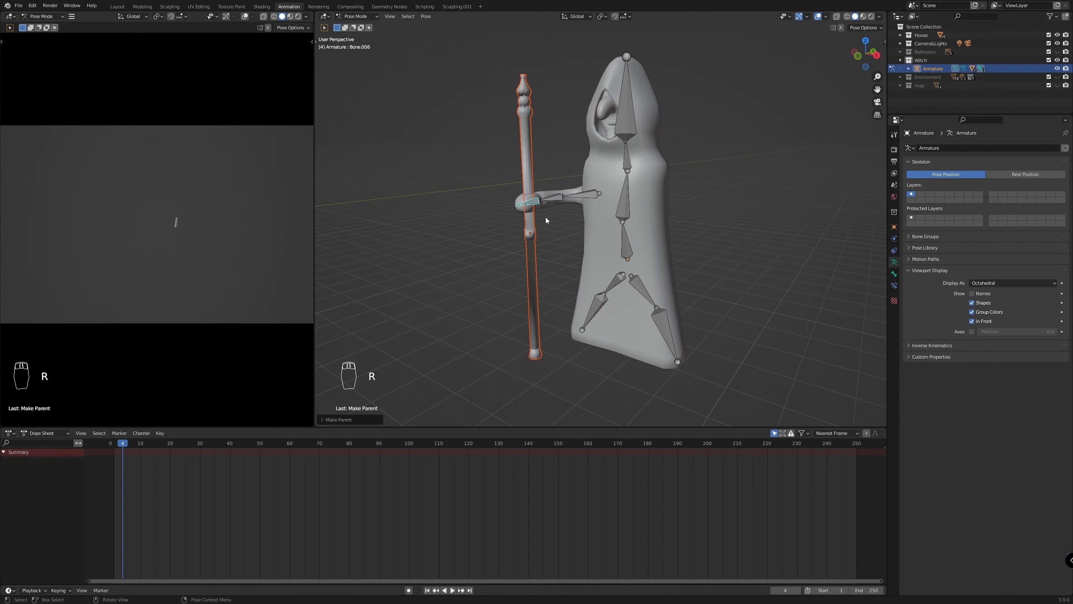
pyautogui.click(554, 200)
pyautogui.press('r')
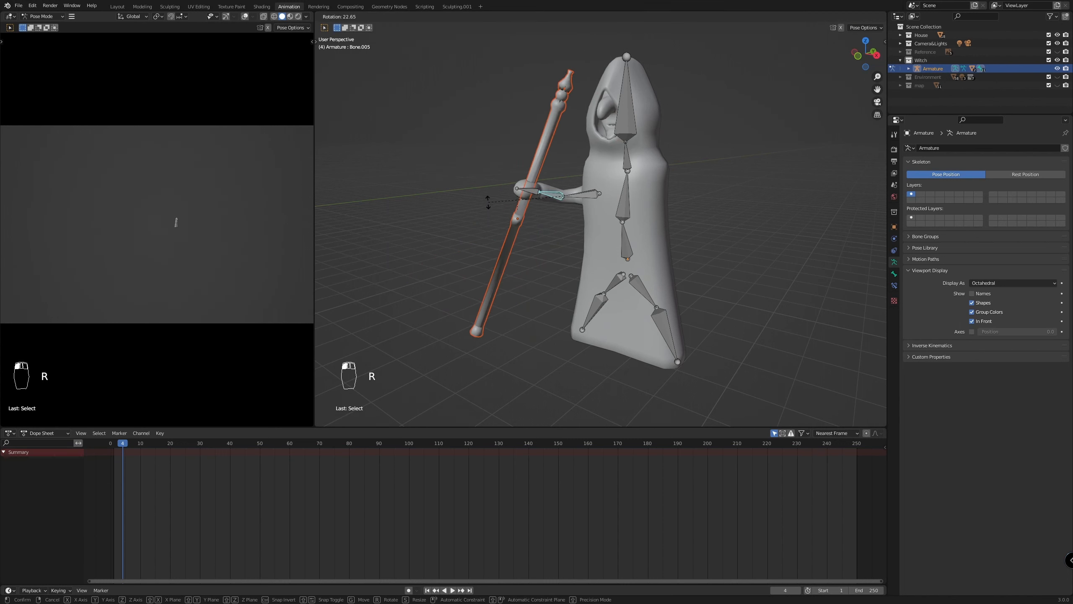
pyautogui.rightClick(574, 232)
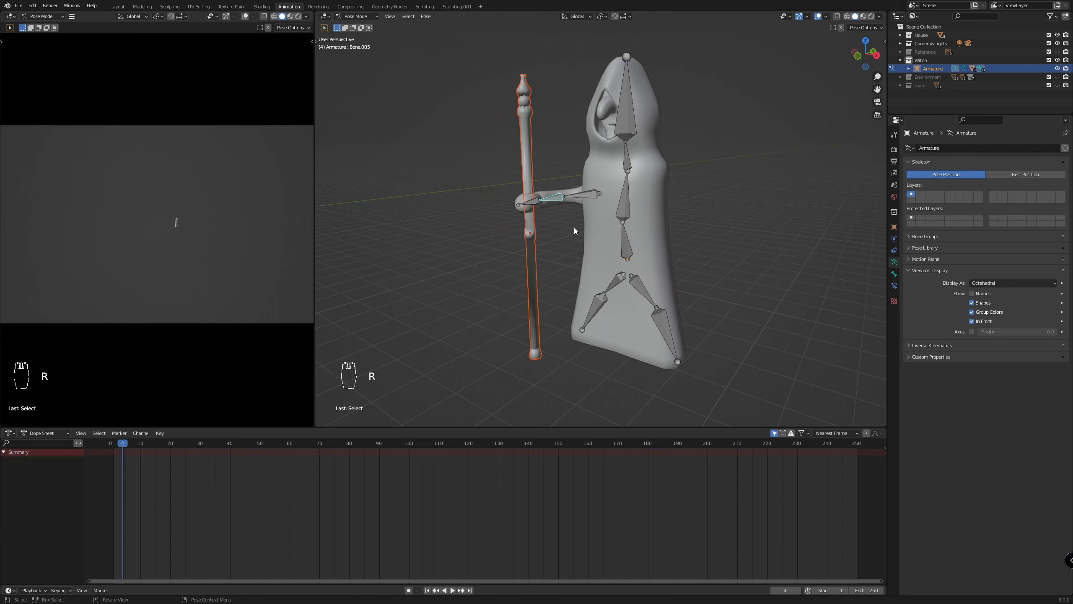
pyautogui.click(577, 201)
pyautogui.press('r')
pyautogui.rightClick(522, 222)
# Show the Deform settings of the upper-arm bone and test its rotation in front view, cancelling the rotation
pyautogui.moveTo(700, 279); pyautogui.dragTo(727, 310, button='middle')
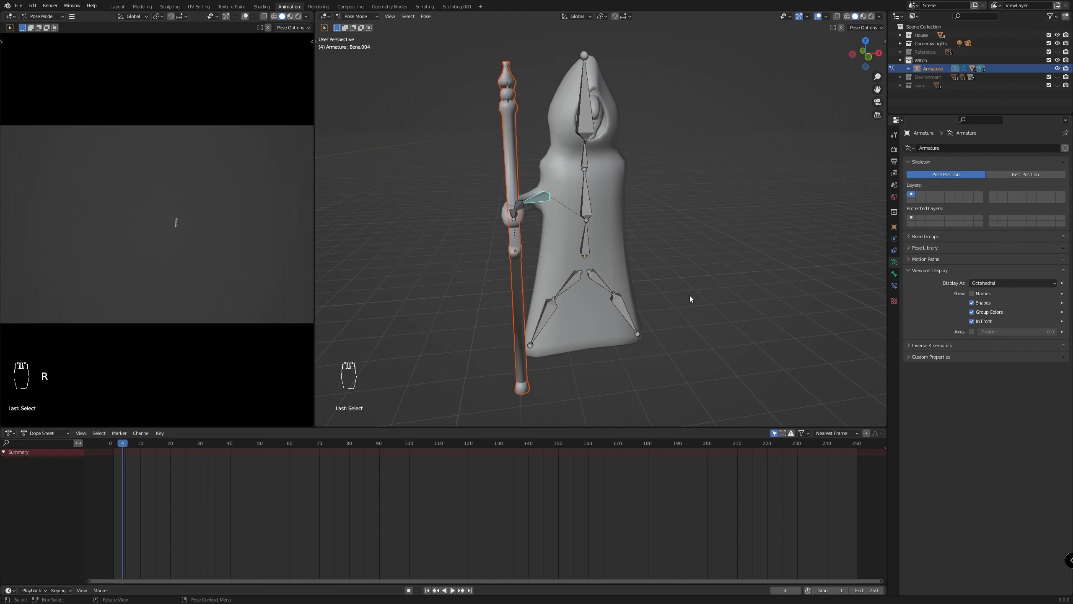
pyautogui.scroll(3, 501, 289)
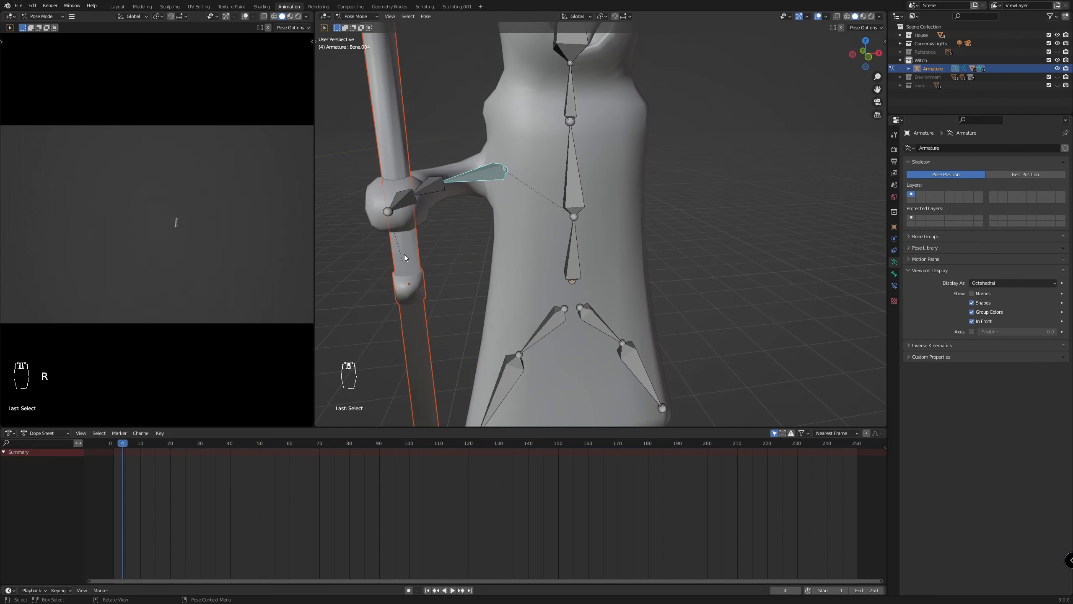
pyautogui.scroll(-1, 437, 267)
pyautogui.click(895, 274)
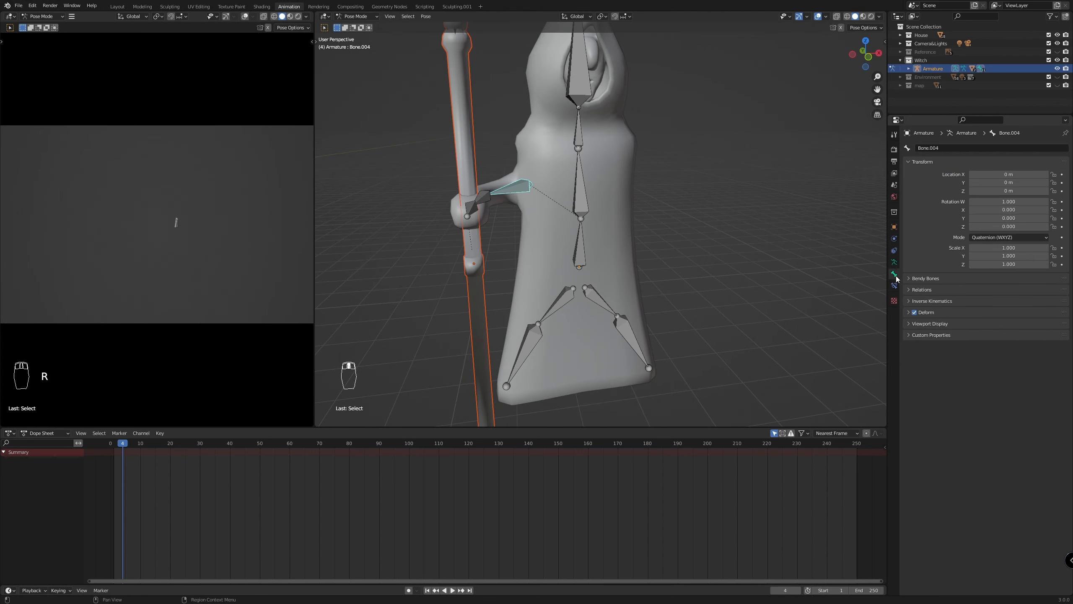
pyautogui.click(909, 312)
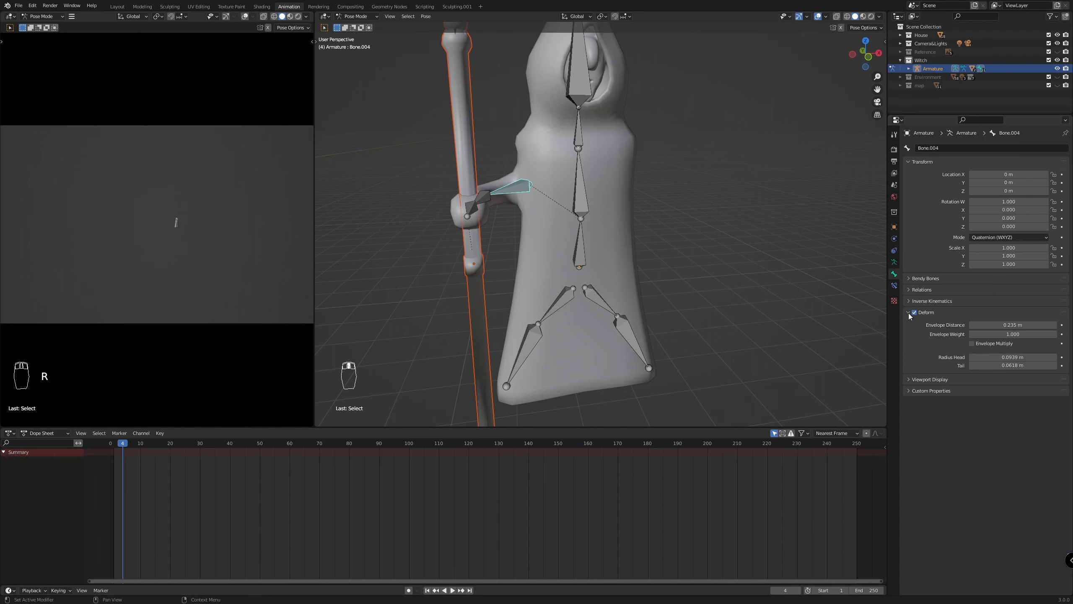
pyautogui.scroll(2, 507, 284)
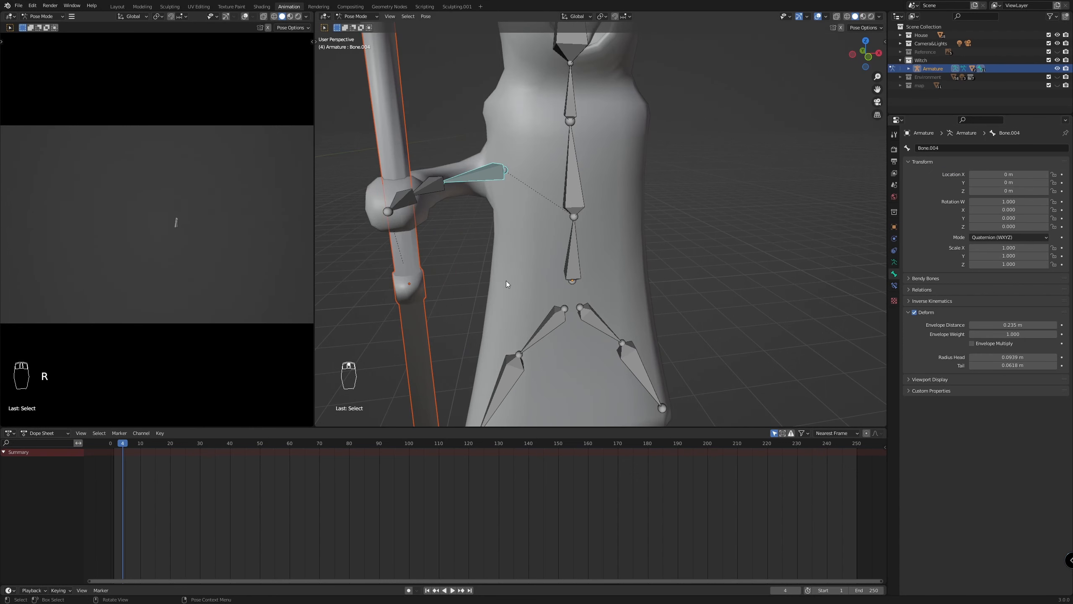
pyautogui.press('KP_1')
pyautogui.press('r')
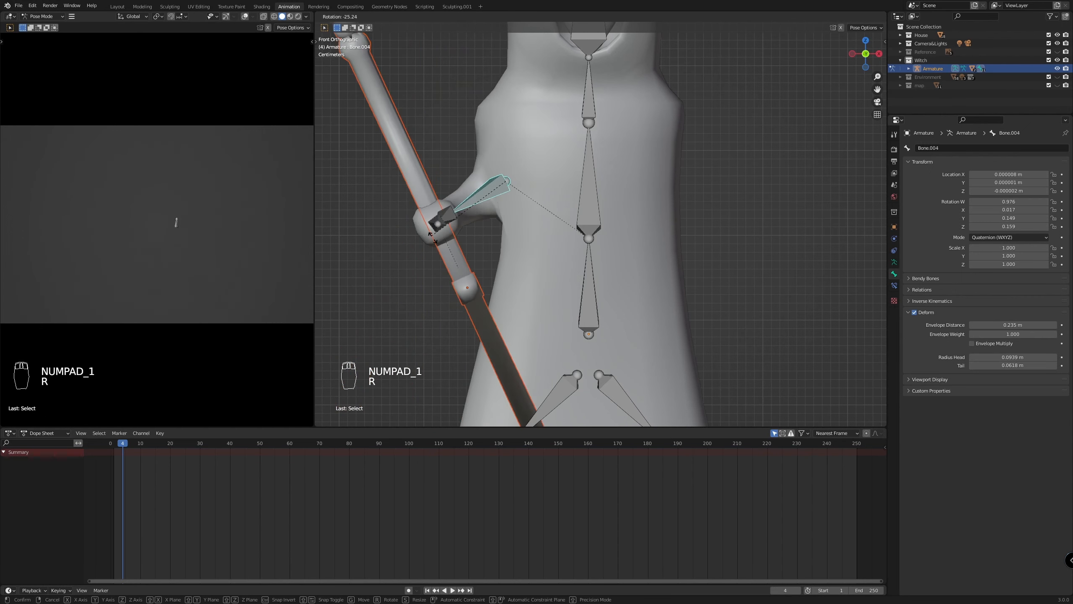
pyautogui.rightClick(402, 207)
# Enable Envelope Multiply for the upper-arm bone and test its rotation freely and about global X, cancelling both rotations
pyautogui.scroll(-3, 446, 223)
pyautogui.scroll(2, 855, 290)
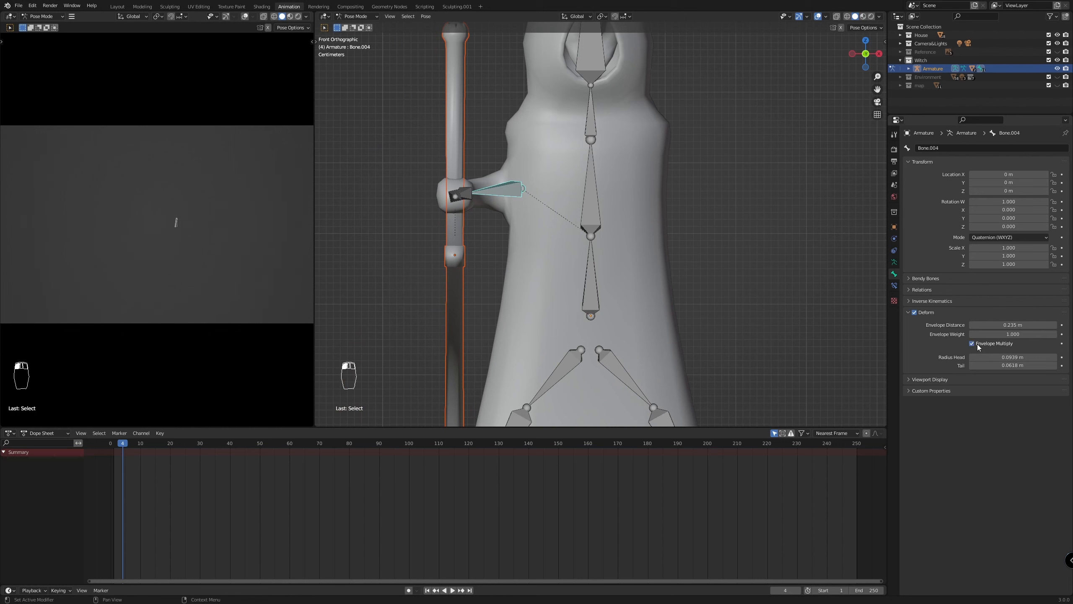
pyautogui.press('r')
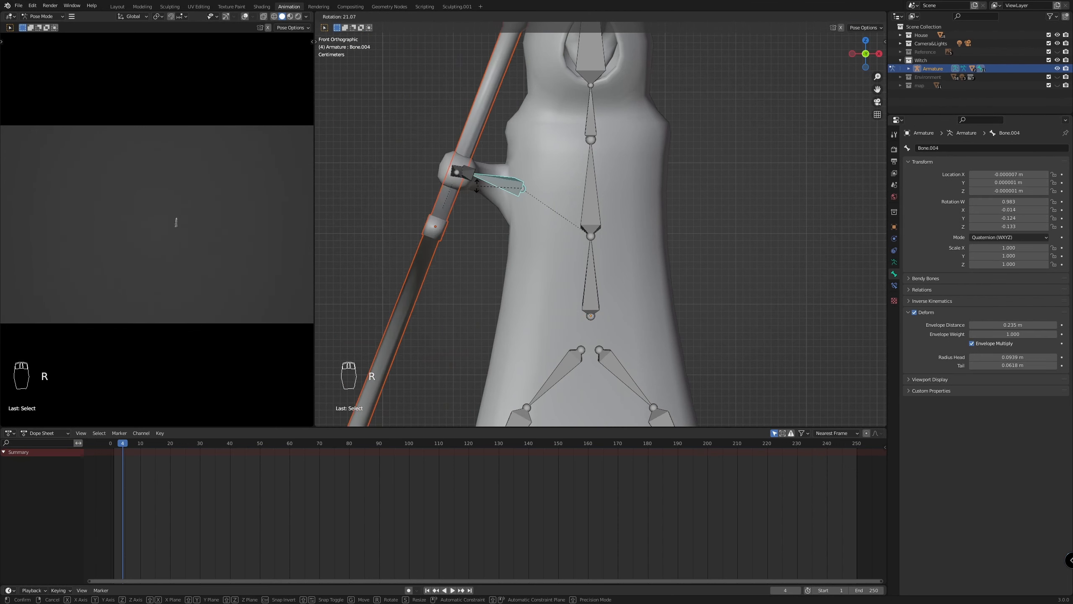
pyautogui.press('Escape')
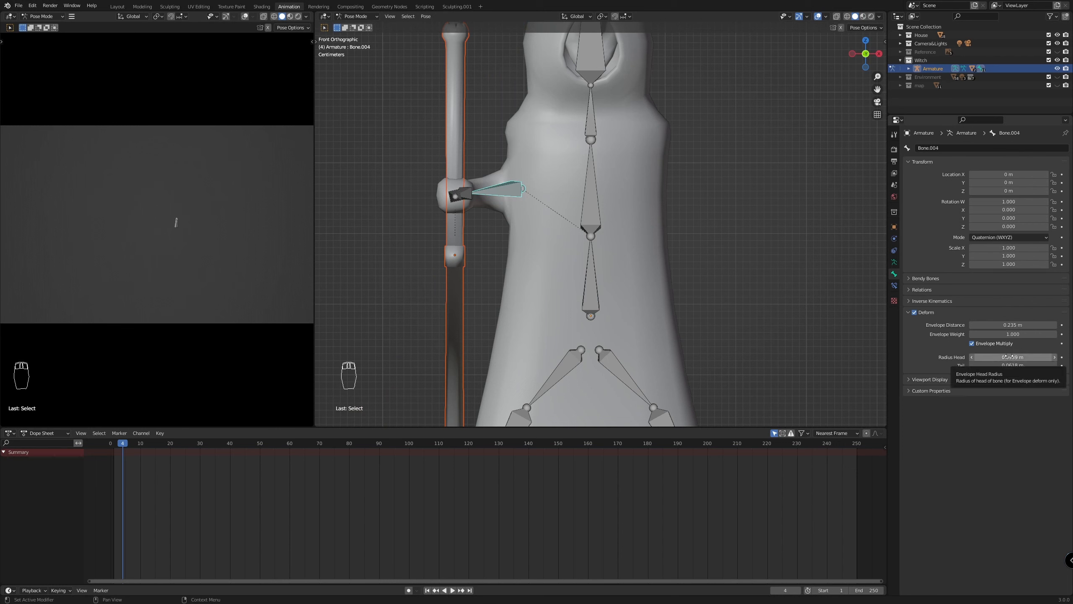
pyautogui.press('r')
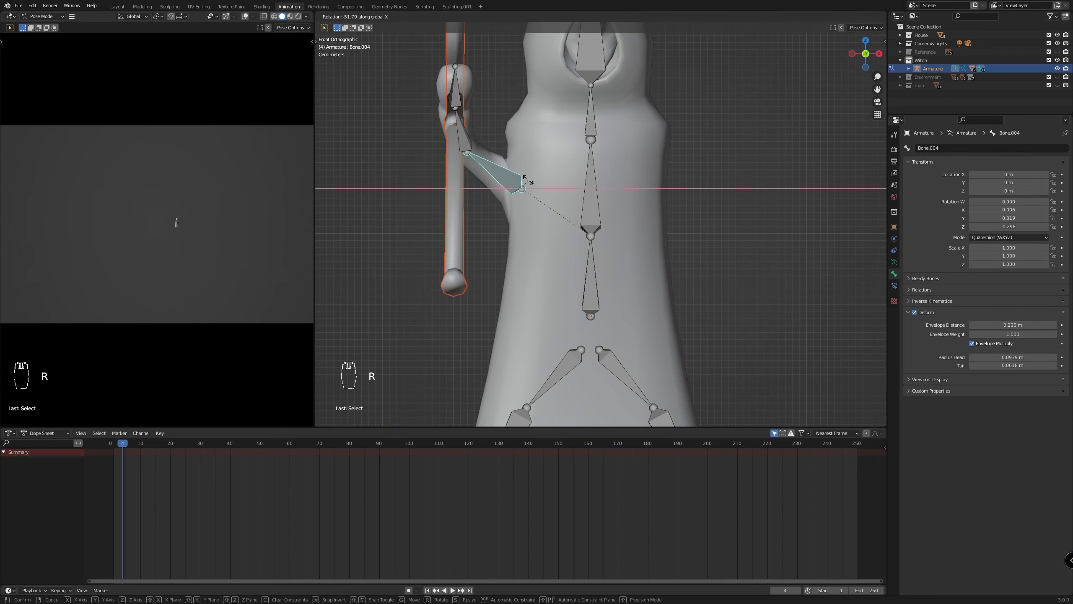
pyautogui.rightClick(527, 188)
# Rotate the upper-arm bone by about 26 degrees and try a head radius of 0.01 m, undoing the radius change
pyautogui.press('r')
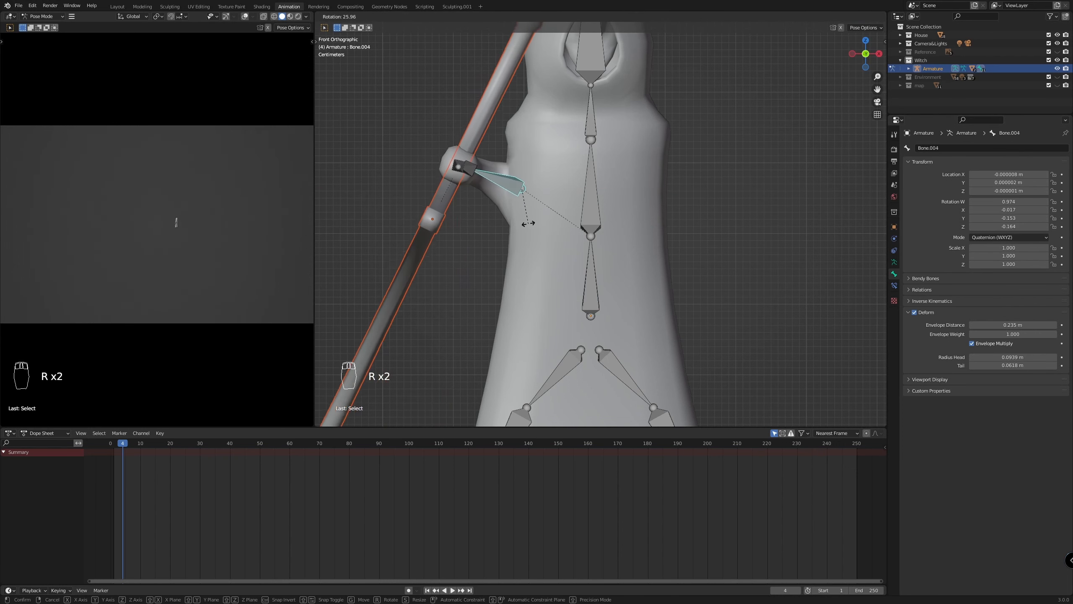
pyautogui.click(527, 222)
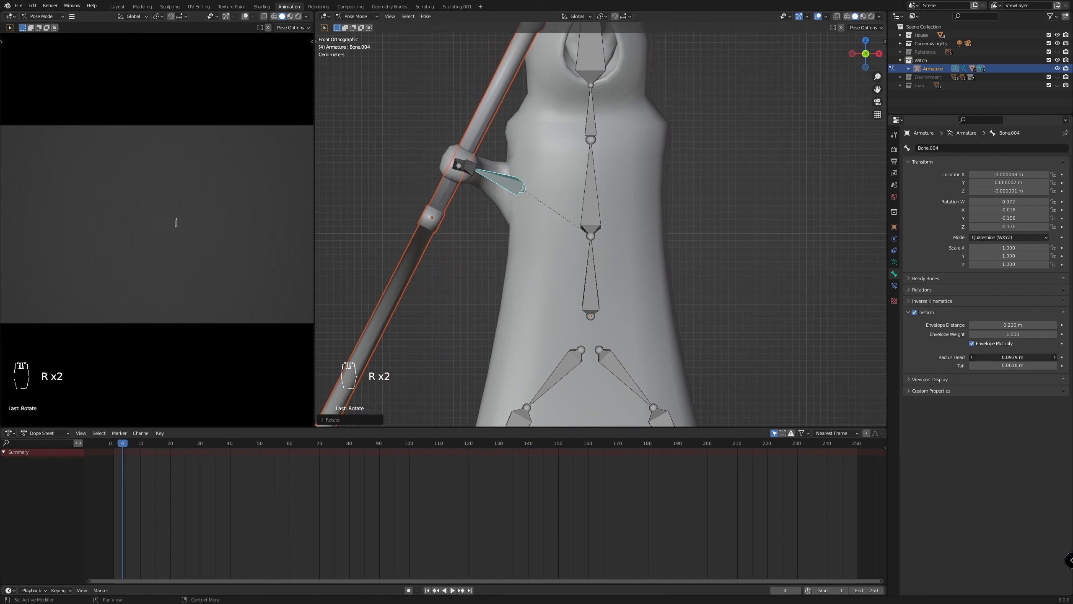
pyautogui.moveTo(1012, 356)
pyautogui.mouseDown()
pyautogui.moveTo(1023, 356)
pyautogui.moveTo(1005, 356)
pyautogui.mouseUp()
pyautogui.hotkey('ctrl', 'z')
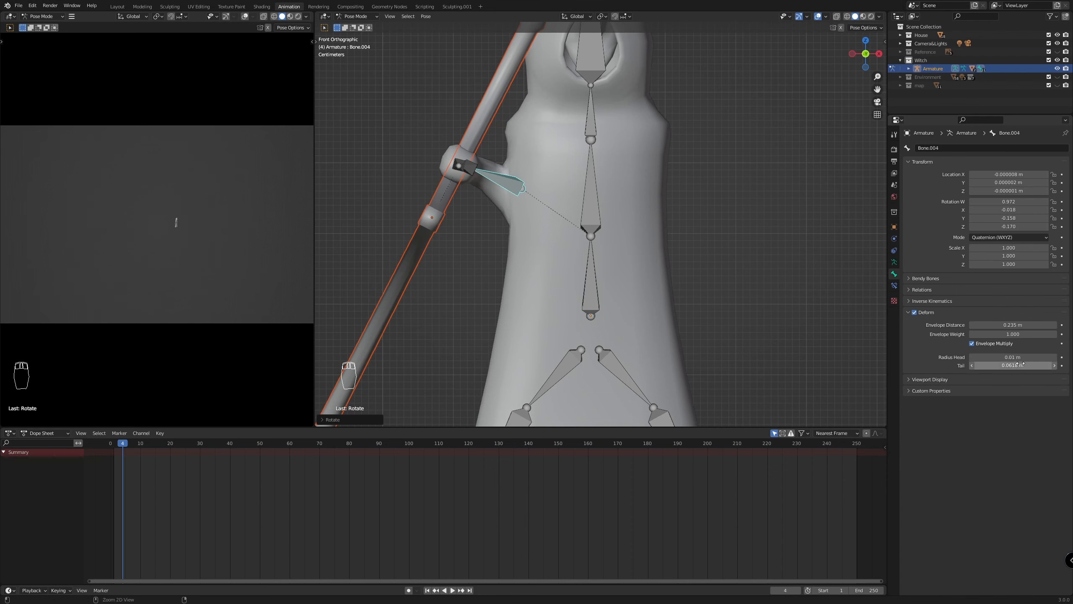
# Try a tail radius of about 1.06 m and an envelope distance of about 12.4 m on the upper-arm bone, undoing each
pyautogui.moveTo(1013, 364); pyautogui.dragTo(1024, 365)
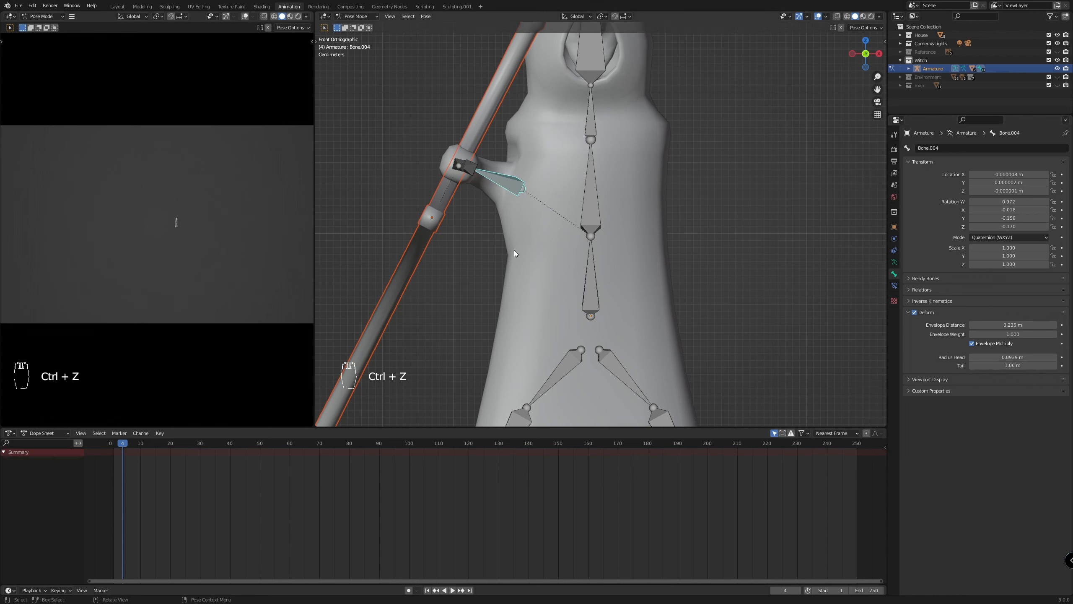
pyautogui.hotkey('ctrl', 'z')
pyautogui.moveTo(996, 324)
pyautogui.mouseDown()
pyautogui.moveTo(1018, 324)
pyautogui.moveTo(984, 324)
pyautogui.mouseUp()
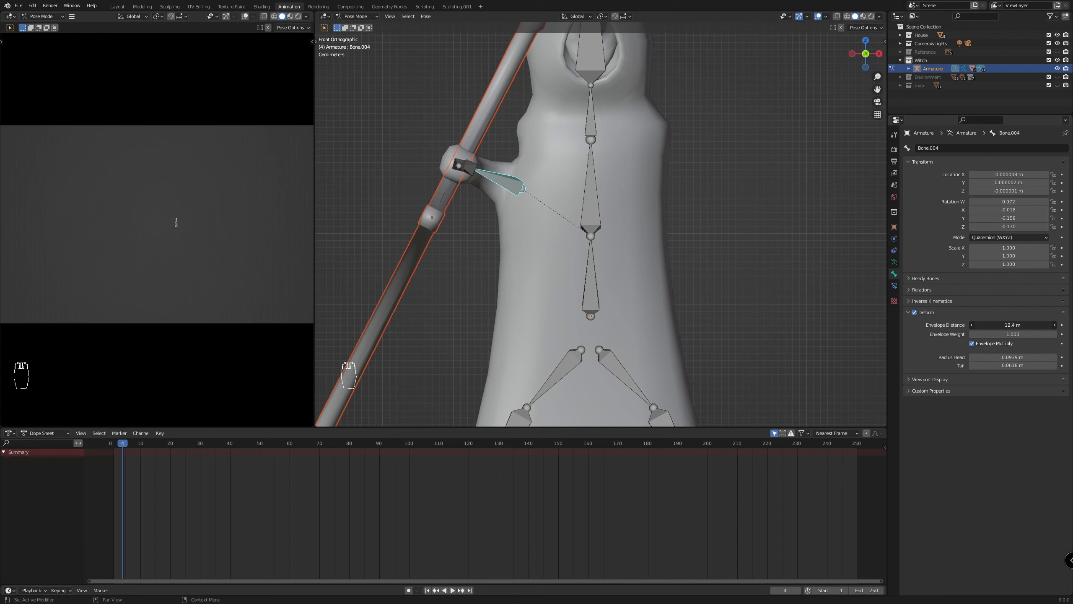
pyautogui.hotkey('ctrl', 'z')
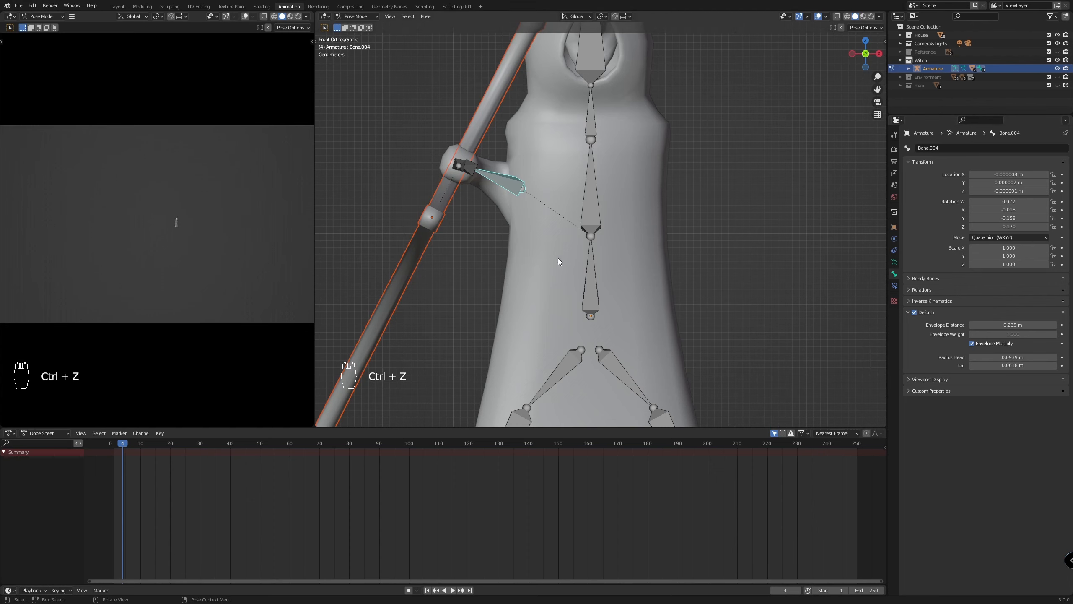
# Undo the upper-arm bone's test rotation and try another rotation on the arm, cancelling it
pyautogui.scroll(-2, 550, 257)
pyautogui.moveTo(549, 257); pyautogui.dragTo(648, 303, button='middle')
pyautogui.hotkey('ctrl', 'z')
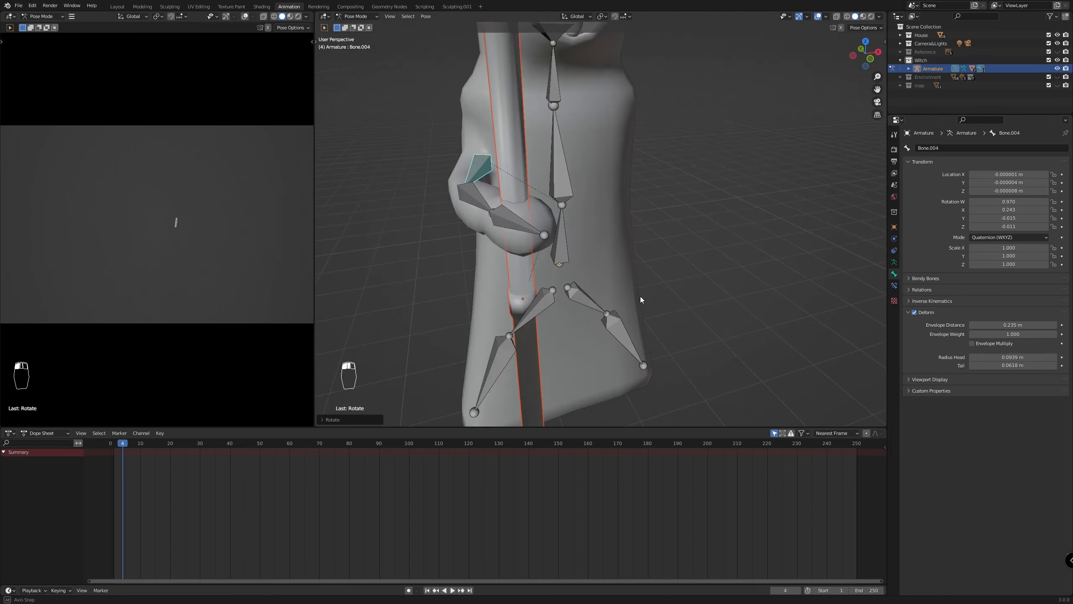
pyautogui.moveTo(640, 296); pyautogui.dragTo(597, 291, button='middle')
pyautogui.hotkey('ctrl', 'z')
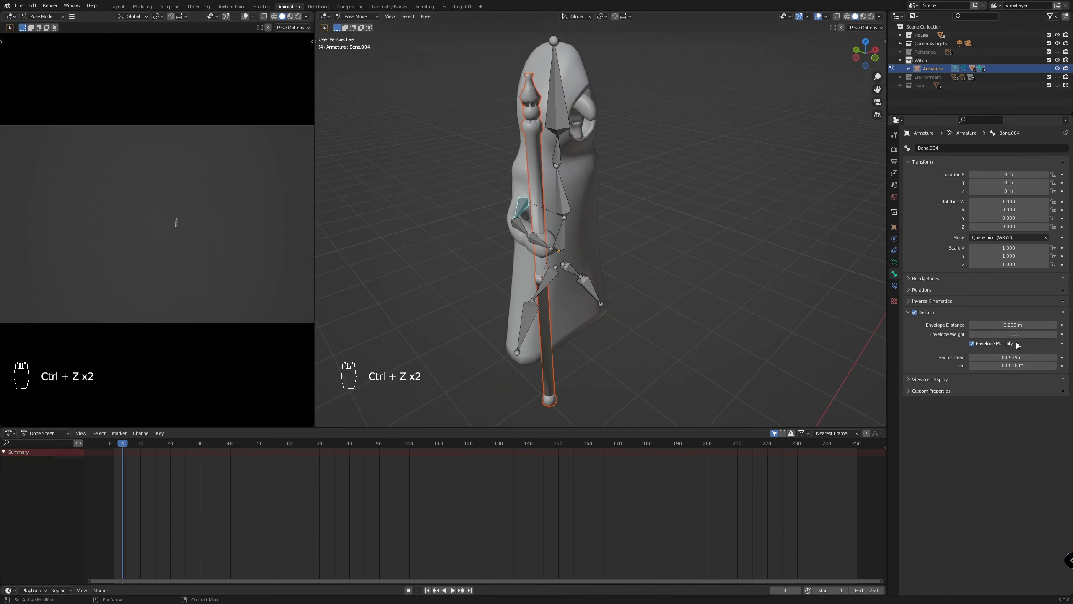
pyautogui.press('r')
pyautogui.rightClick(662, 268)
# Return to Object Mode and unhide all hidden objects so the house surrounds the witch again
pyautogui.moveTo(662, 269); pyautogui.dragTo(515, 252, button='middle')
pyautogui.scroll(-5, 762, 341)
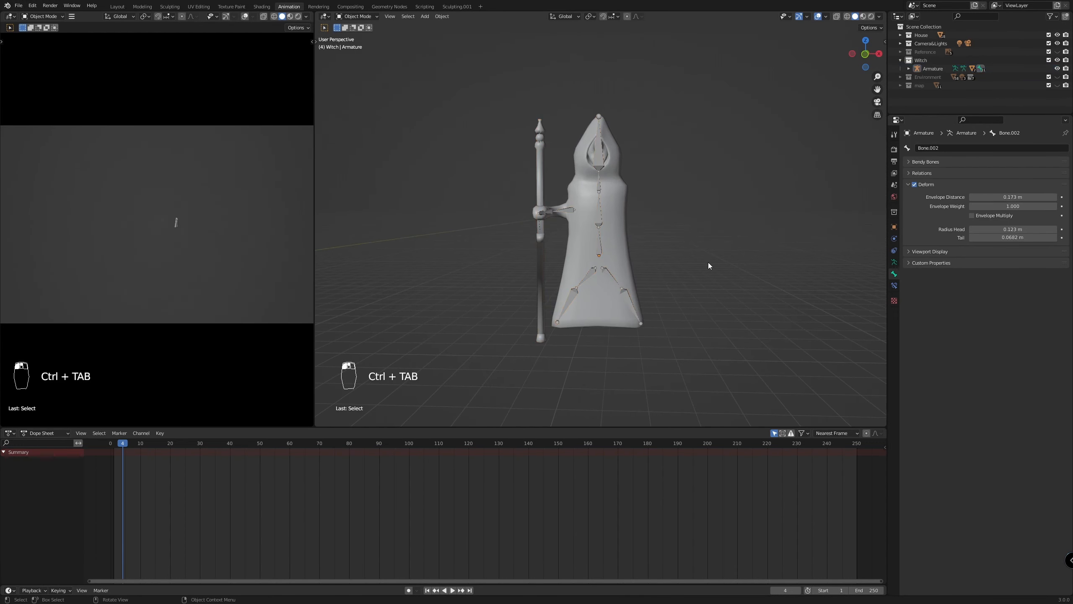
pyautogui.press('KP_1')
pyautogui.hotkey('alt', 'h')
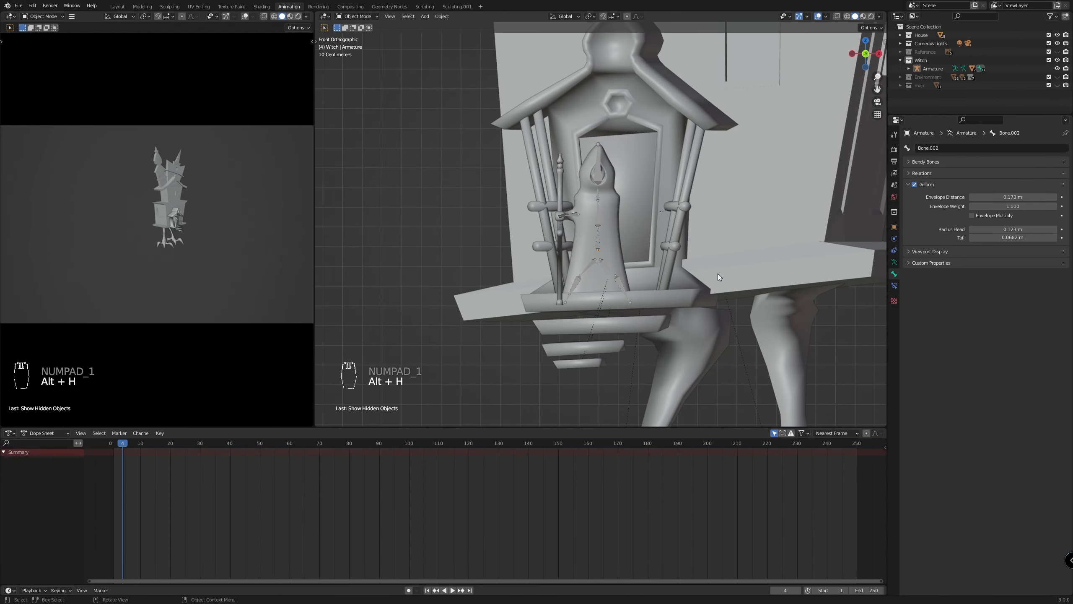
pyautogui.scroll(-6, 714, 267)
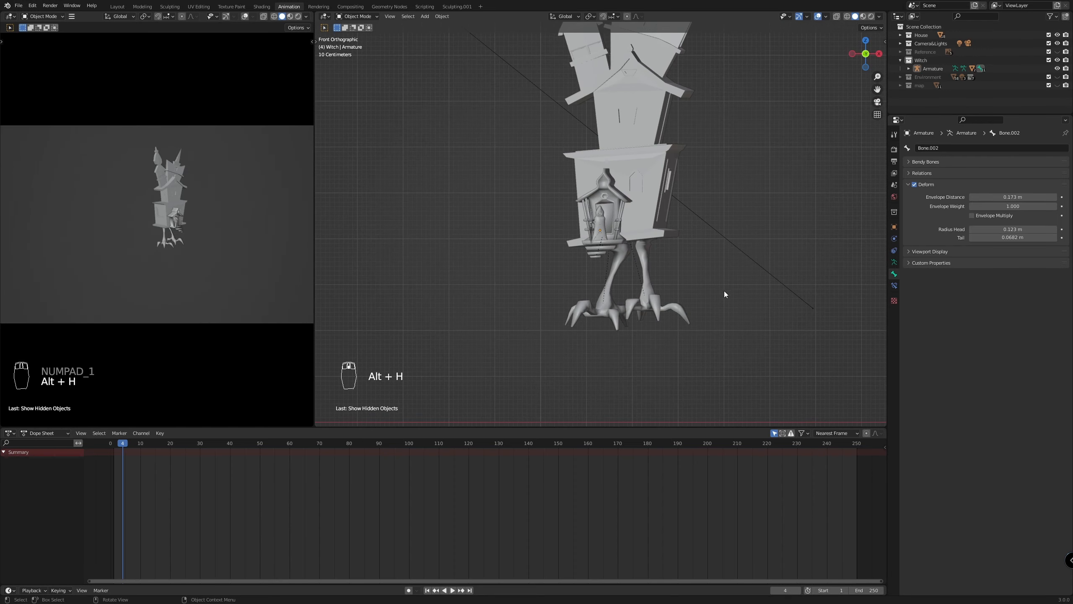
pyautogui.scroll(-4, 724, 294)
pyautogui.moveTo(733, 299)
pyautogui.mouseDown(button='middle')
pyautogui.moveTo(746, 317)
pyautogui.moveTo(717, 313)
pyautogui.mouseUp(button='middle')
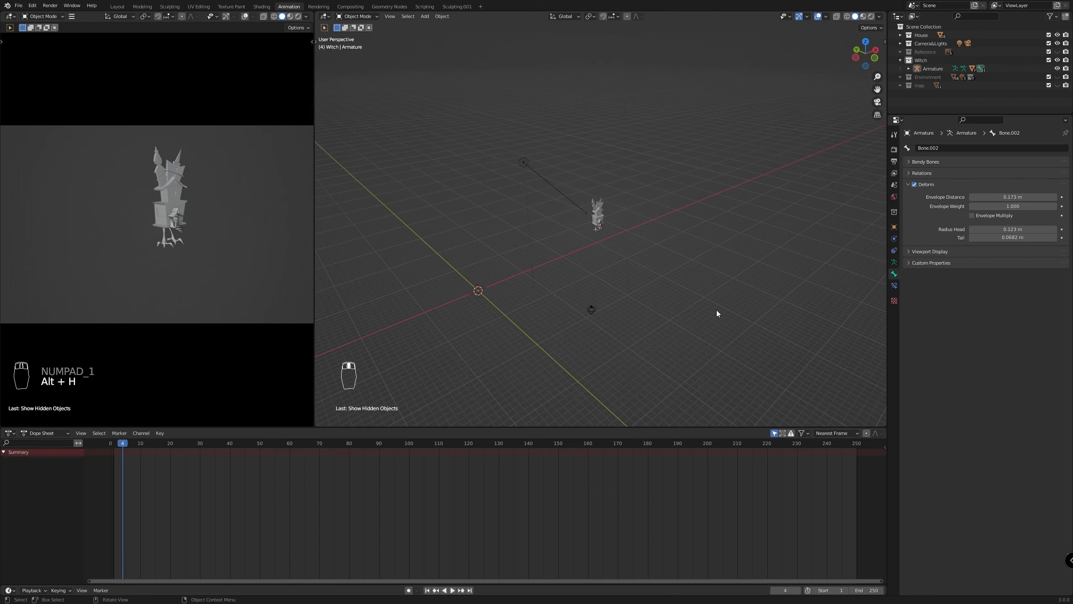
pyautogui.scroll(8, 689, 301)
pyautogui.moveTo(675, 265); pyautogui.dragTo(640, 260, button='middle')
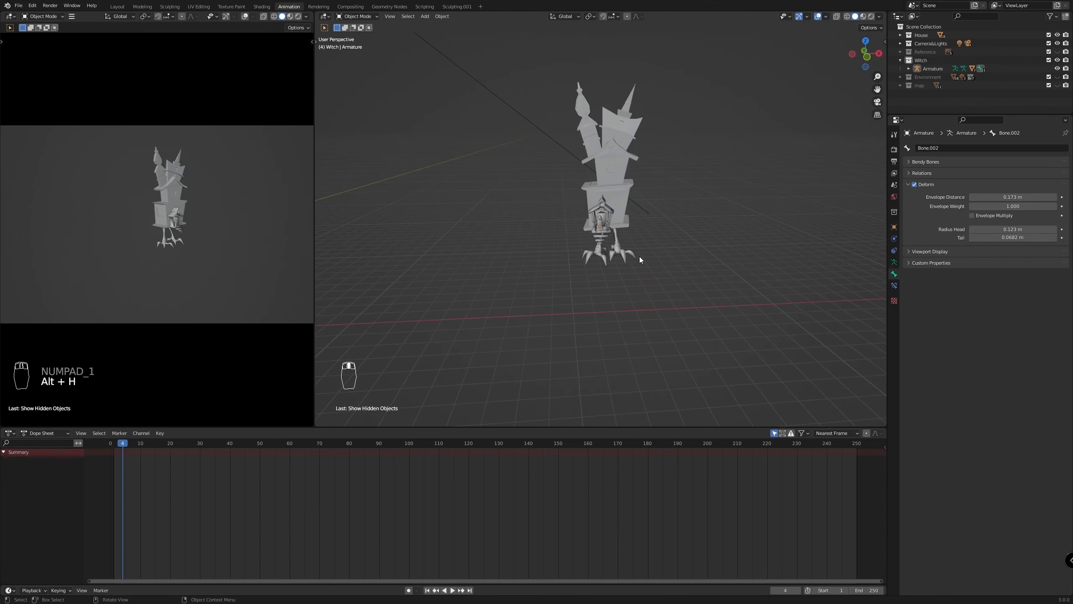
pyautogui.scroll(10, 714, 326)
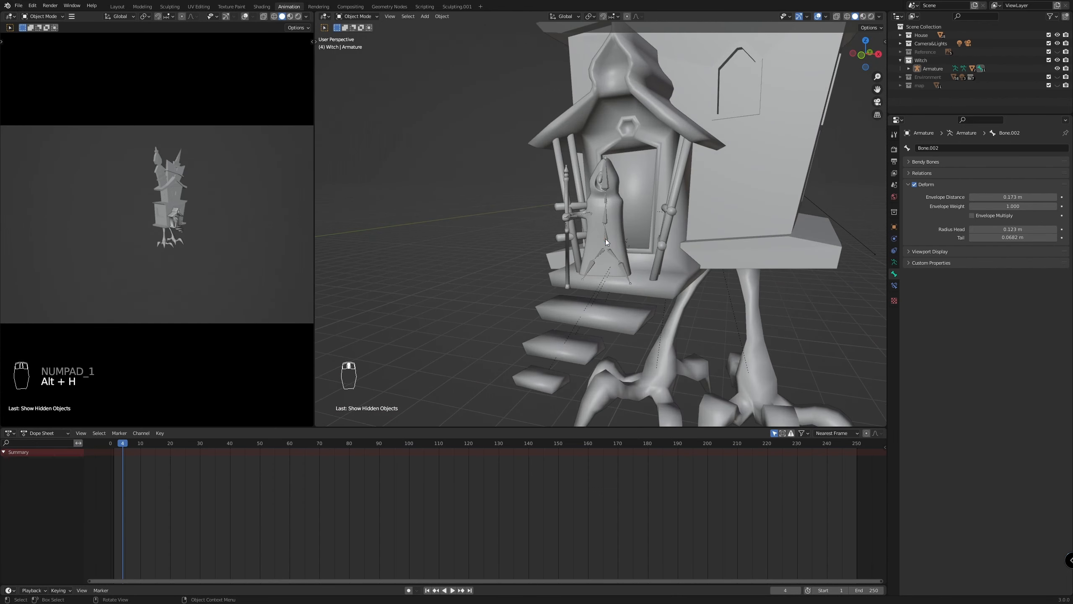
# Rename the Armature object in the Witch collection as Witch
pyautogui.doubleClick(932, 68)
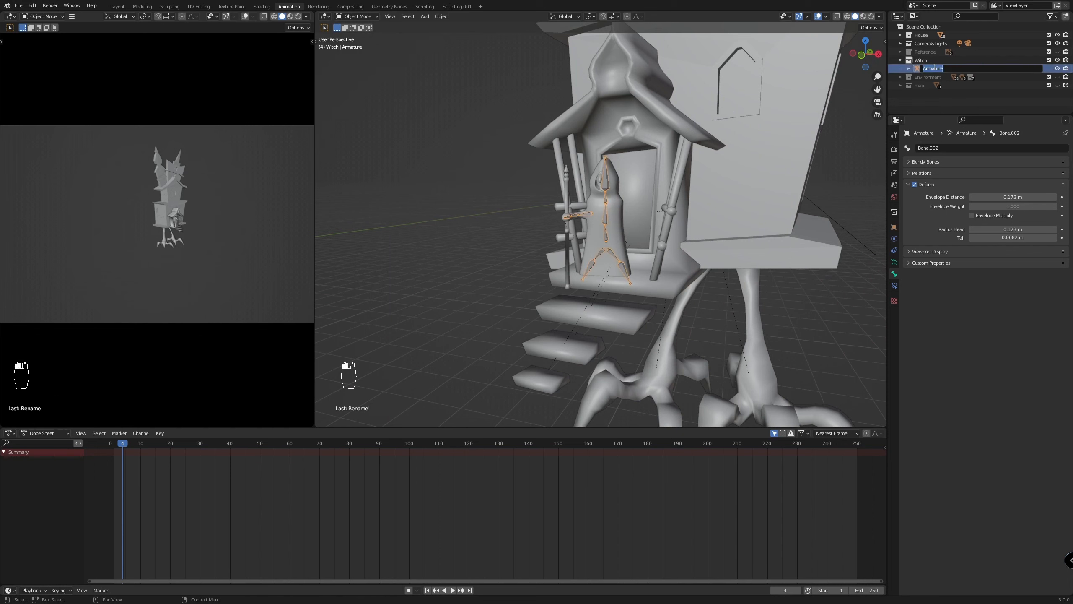
pyautogui.write('Witch')
pyautogui.press('Return')
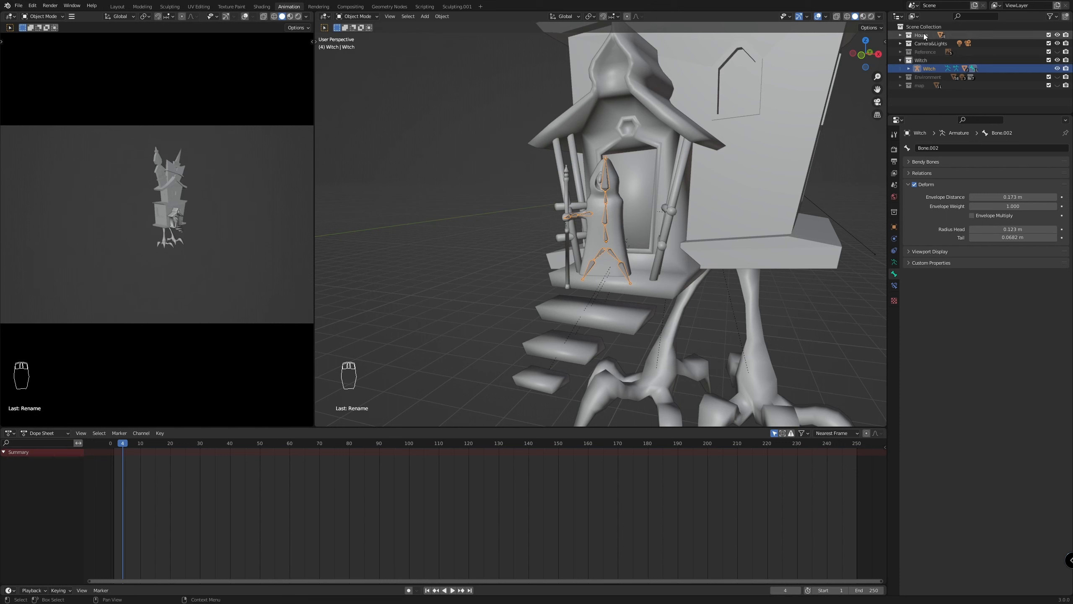
# Show the selectability toggles in the outliner and hide the collapsed Witch collection
pyautogui.click(900, 60)
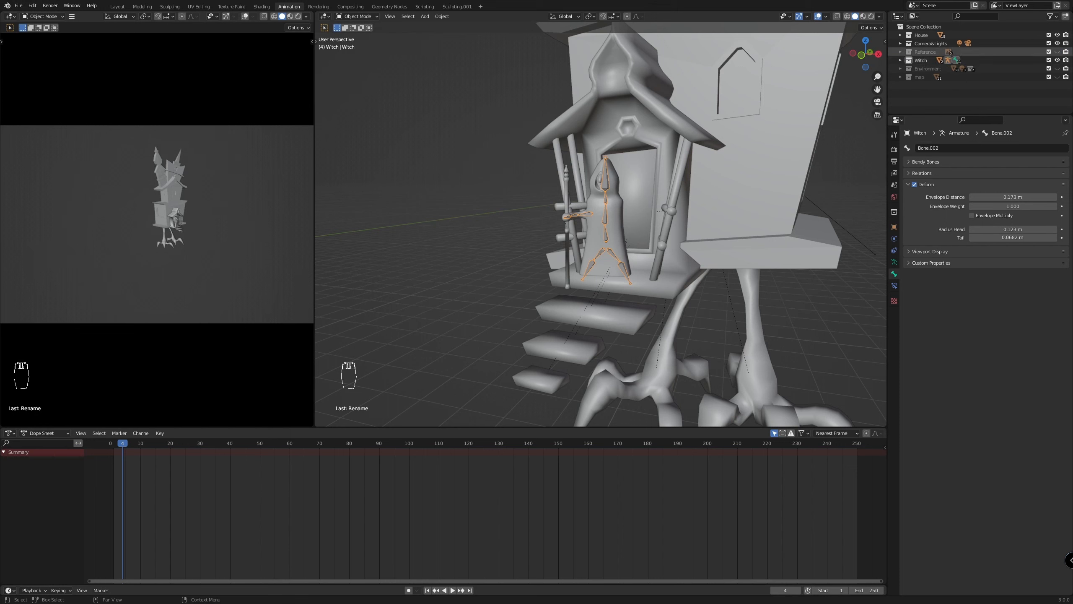
pyautogui.click(1049, 16)
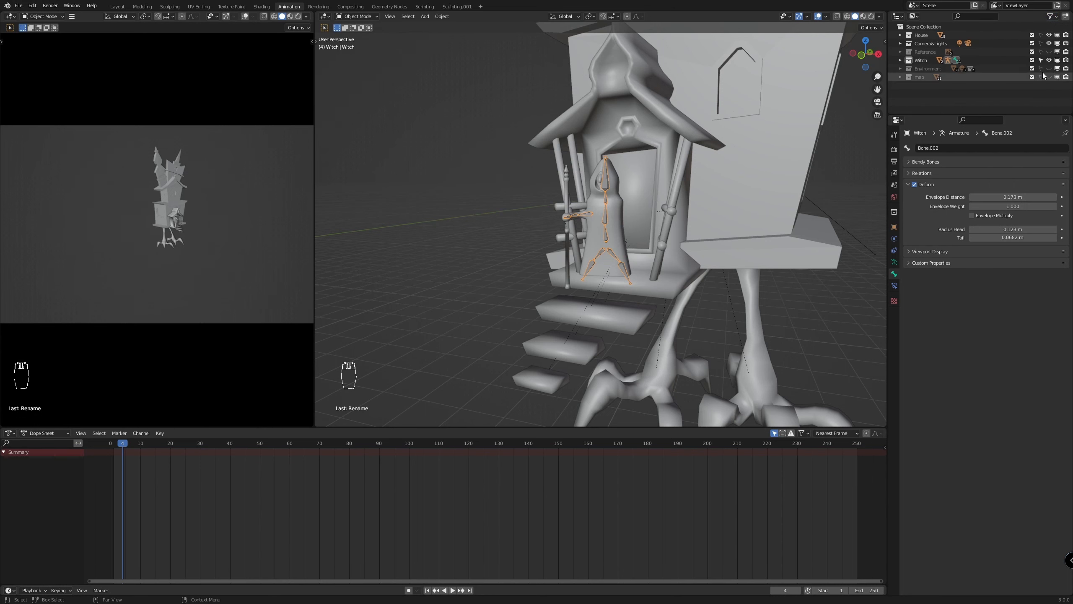
pyautogui.click(1049, 60)
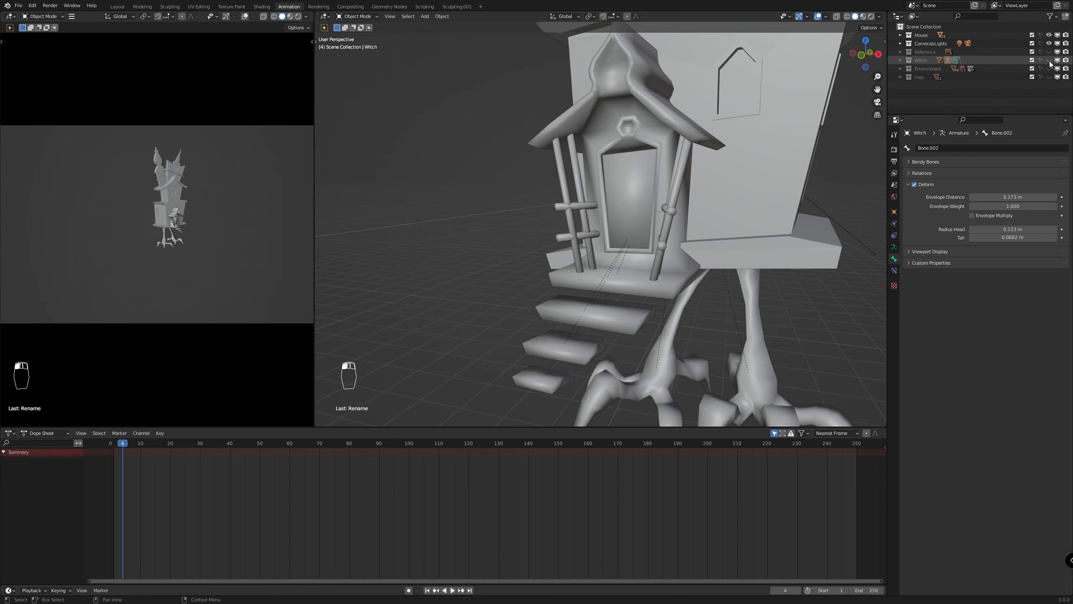
# Examine the house's separate parts from the front by selecting the house body, doorway, steps and chicken legs
pyautogui.scroll(-10, 792, 210)
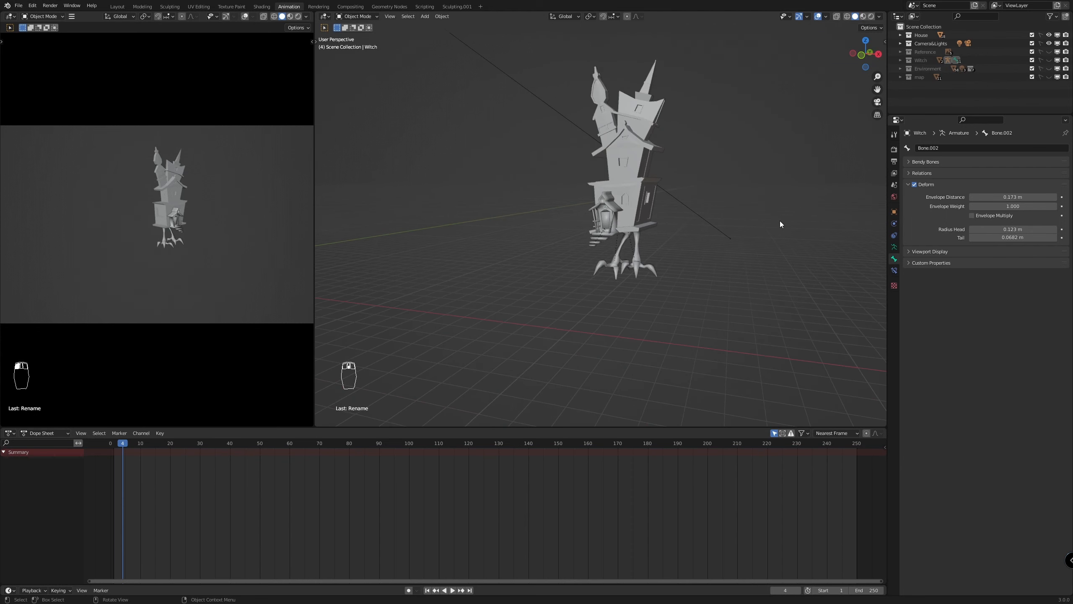
pyautogui.scroll(5, 644, 90)
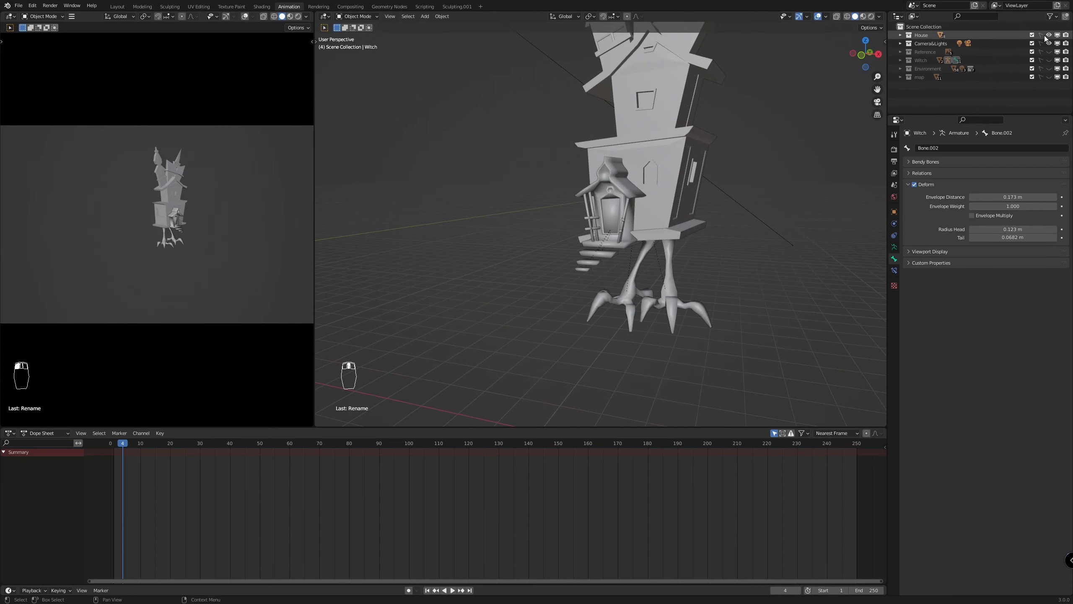
pyautogui.click(658, 188)
pyautogui.scroll(3, 690, 232)
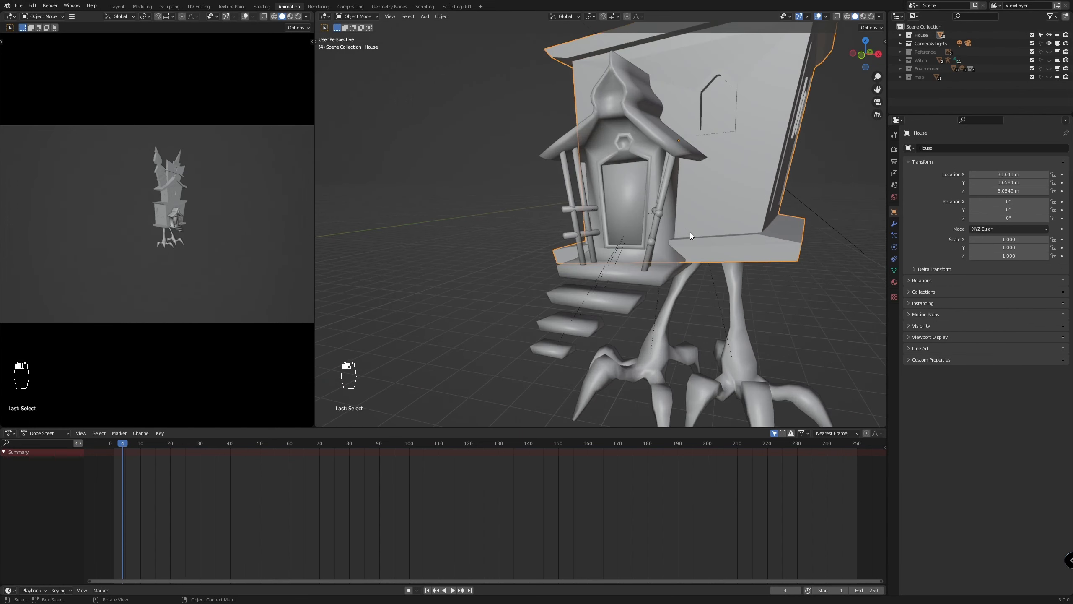
pyautogui.scroll(-3, 660, 231)
pyautogui.click(664, 234)
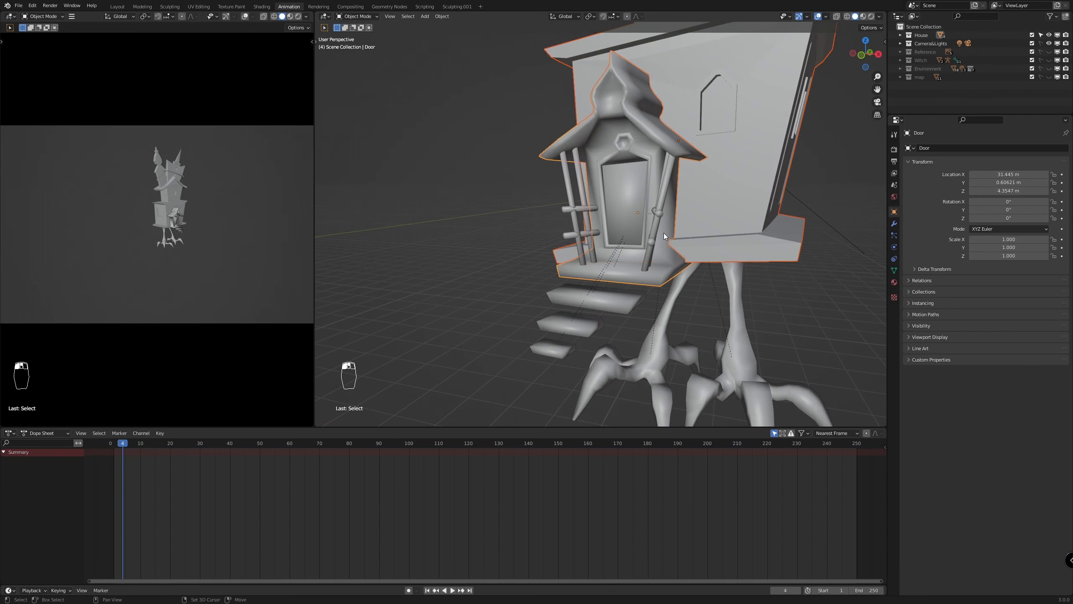
pyautogui.press('KP_1')
pyautogui.scroll(-3, 697, 220)
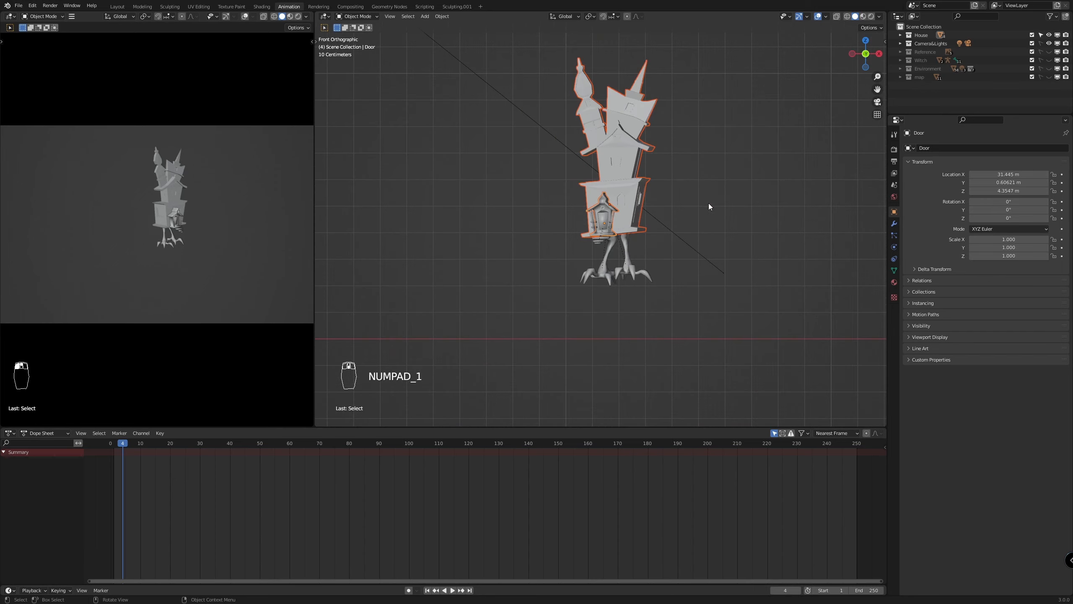
pyautogui.moveTo(723, 52); pyautogui.dragTo(500, 253)
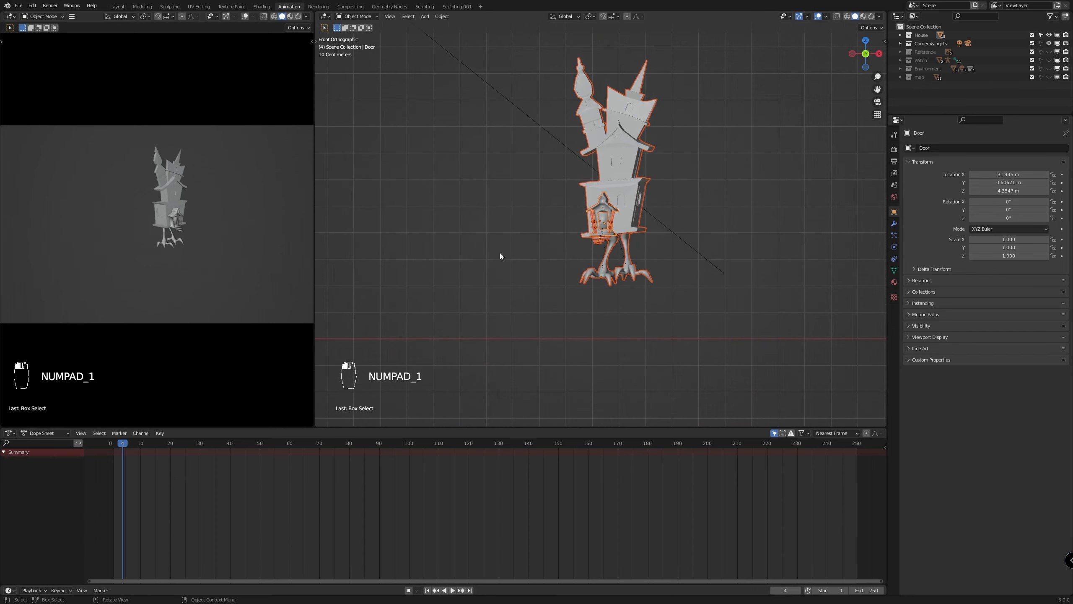
pyautogui.scroll(5, 719, 389)
pyautogui.scroll(2, 719, 389)
pyautogui.keyDown('shift'); pyautogui.click(691, 345); pyautogui.keyUp('shift')
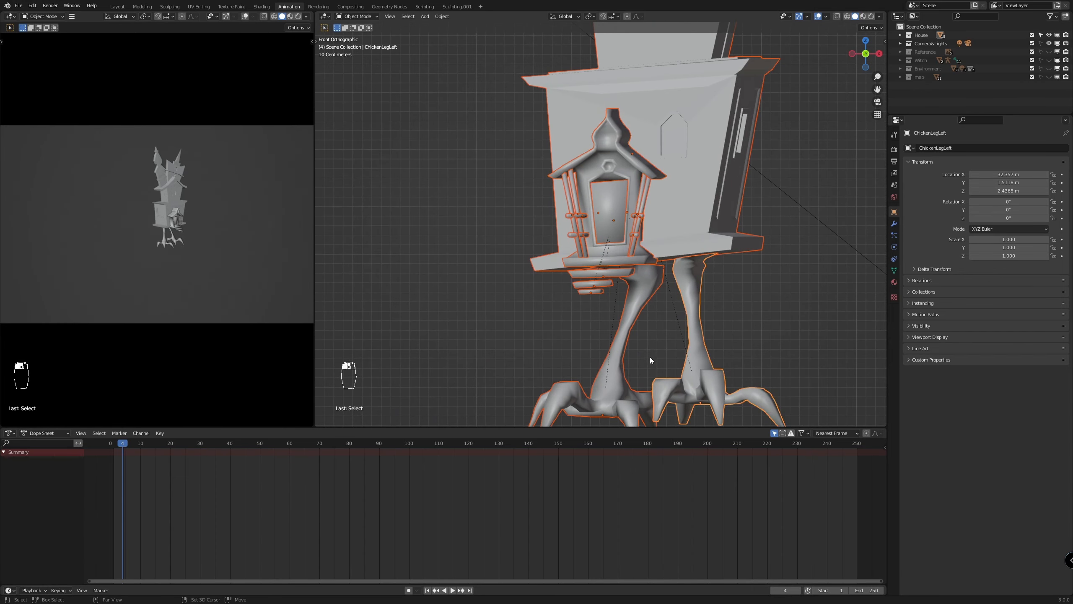
pyautogui.scroll(-8, 716, 331)
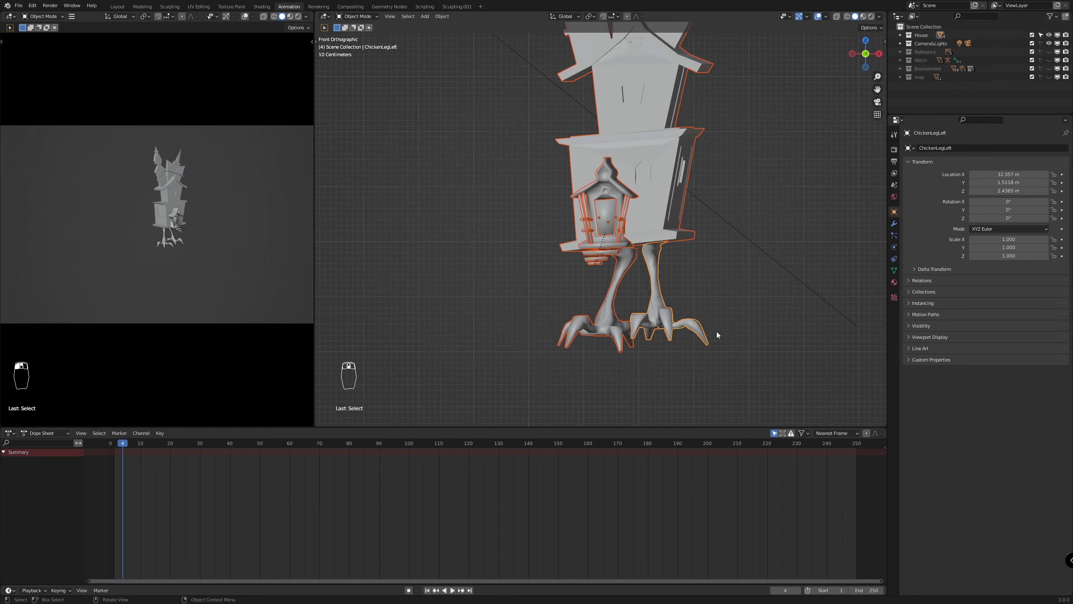
pyautogui.scroll(5, 735, 287)
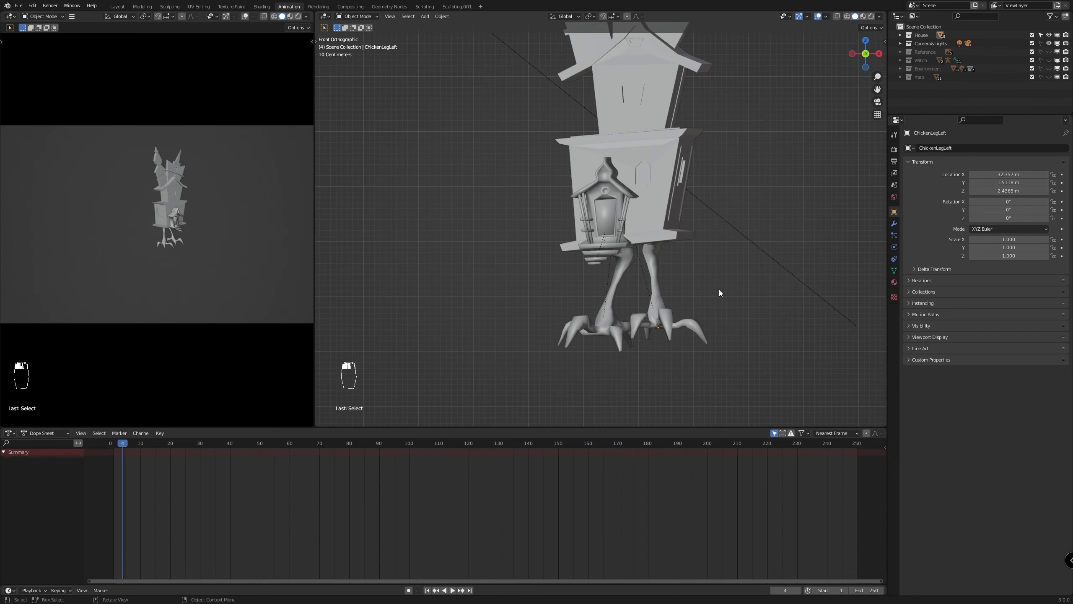
# Clear the parent of both chicken legs while keeping their transformation
pyautogui.moveTo(719, 293); pyautogui.dragTo(597, 347)
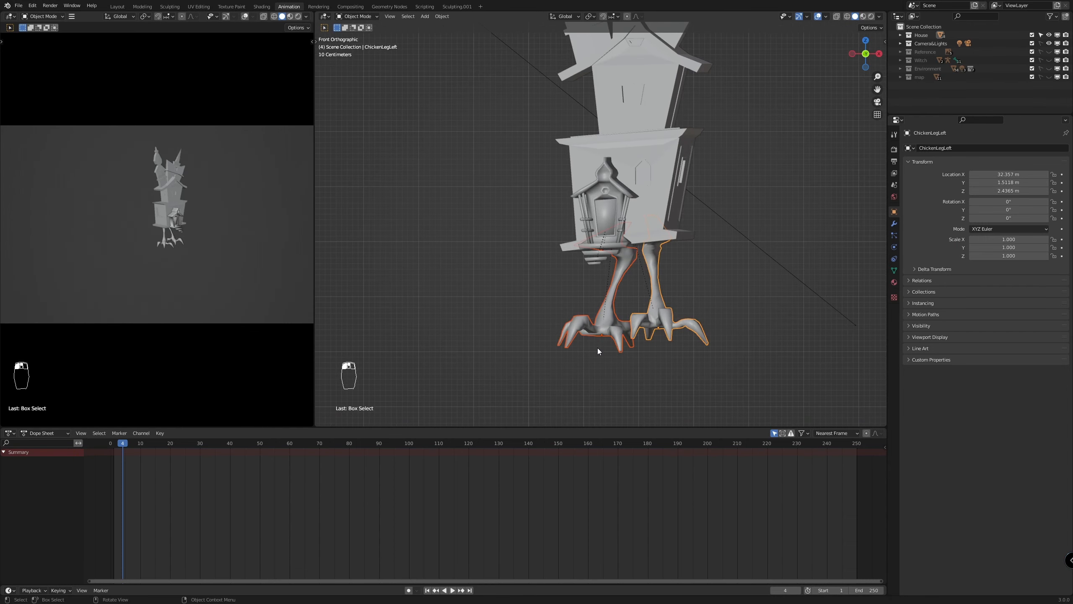
pyautogui.hotkey('alt', 'p')
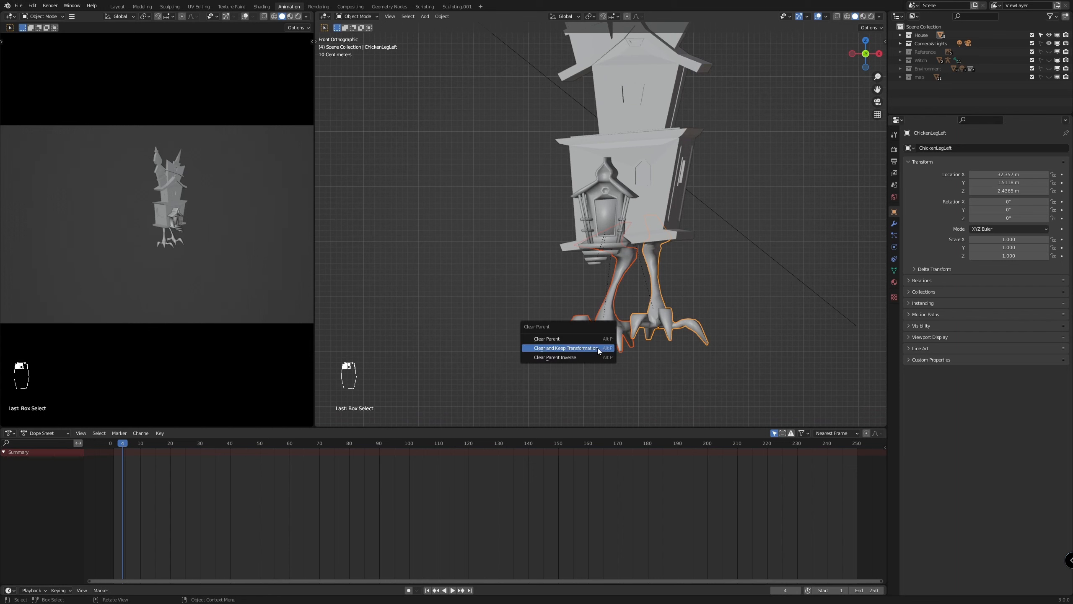
pyautogui.click(596, 347)
# Hide every house part except the two chicken legs by inverting the selection of the legs
pyautogui.click(751, 285)
pyautogui.moveTo(695, 289); pyautogui.dragTo(569, 351)
pyautogui.hotkey('ctrl', 'i')
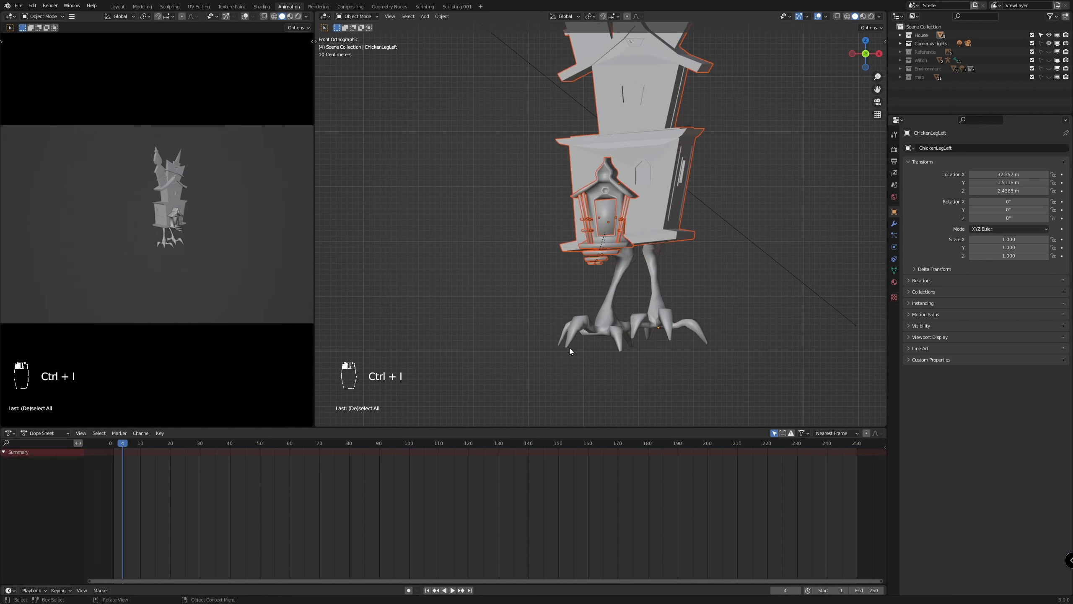
pyautogui.press('h')
pyautogui.scroll(1, 727, 348)
pyautogui.scroll(-3, 727, 348)
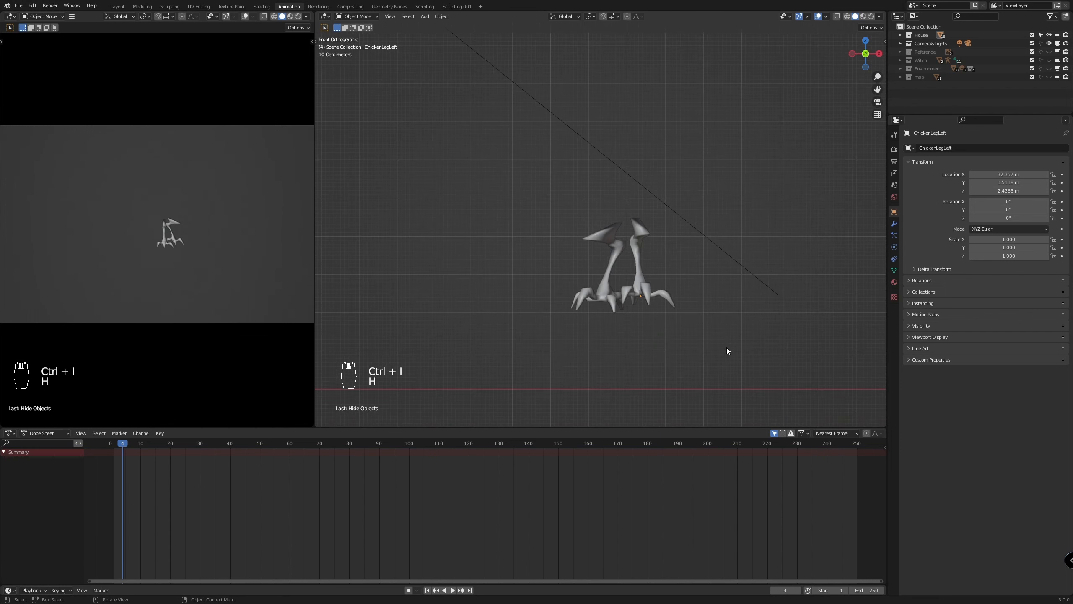
# Expand the House collection and hide the ChickenLegLeft.001 leg
pyautogui.keyDown('shift'); pyautogui.moveTo(726, 350); pyautogui.dragTo(656, 289, button='middle'); pyautogui.keyUp('shift')
pyautogui.scroll(6, 655, 289)
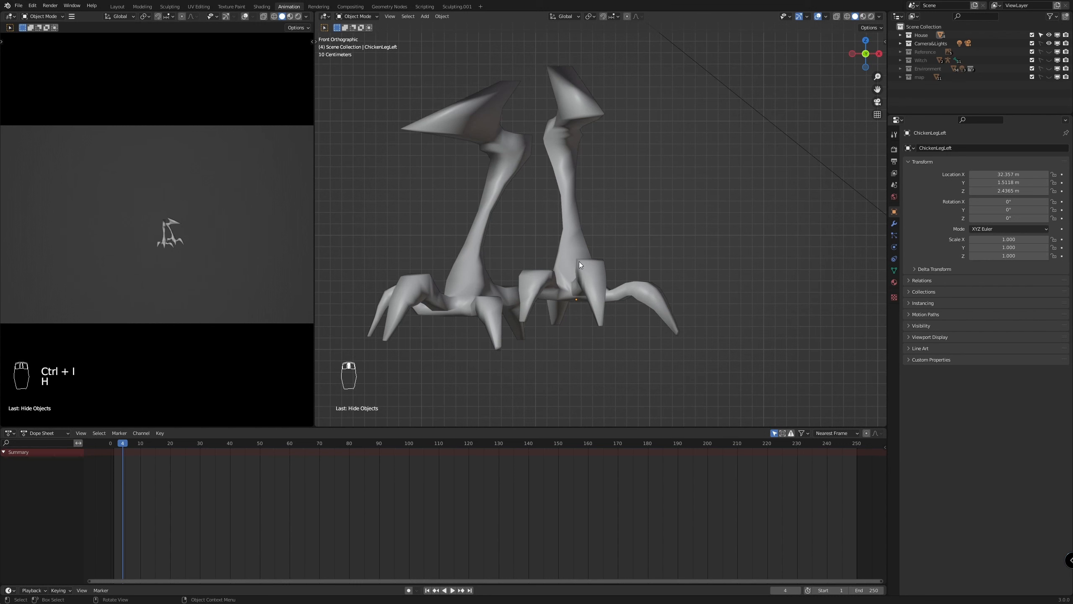
pyautogui.click(478, 279)
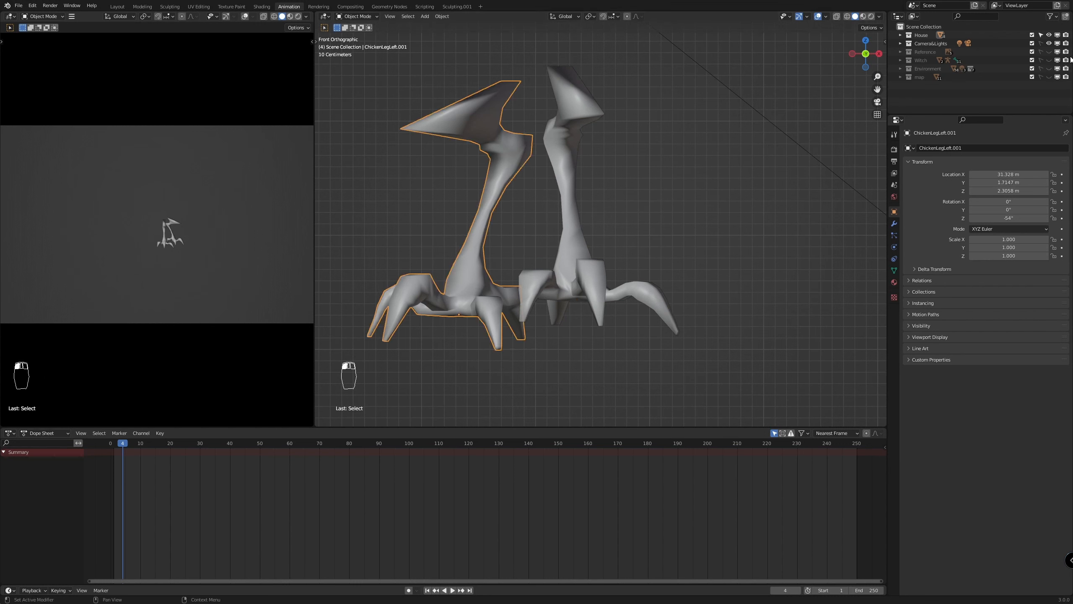
pyautogui.click(902, 35)
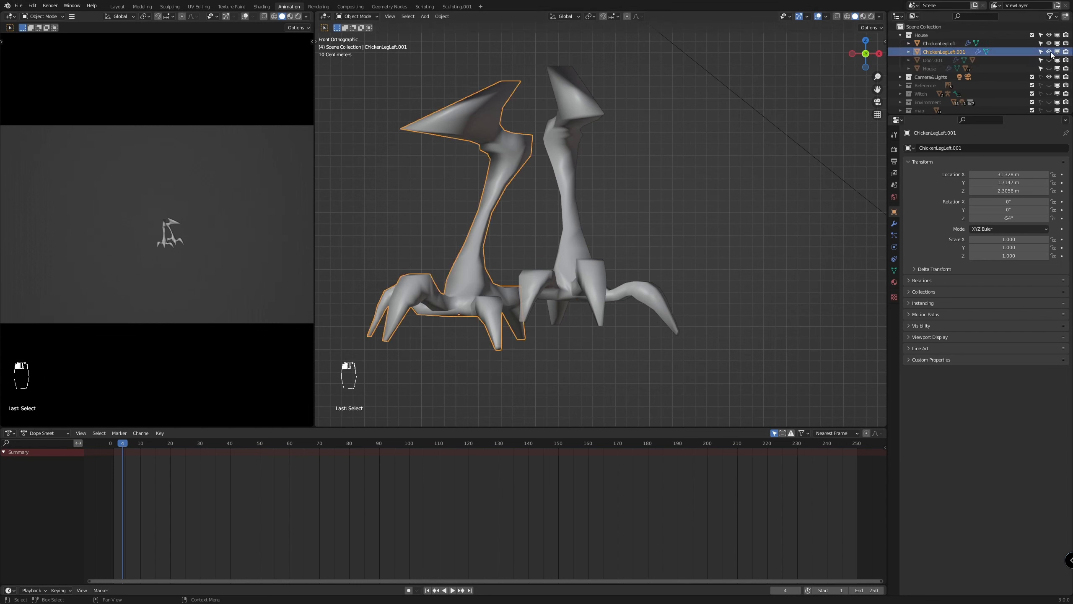
pyautogui.press('h')
# Rotate the ChickenLegLeft leg about the global Z axis to about -13.1° so its middle toe faces the front view
pyautogui.click(597, 294)
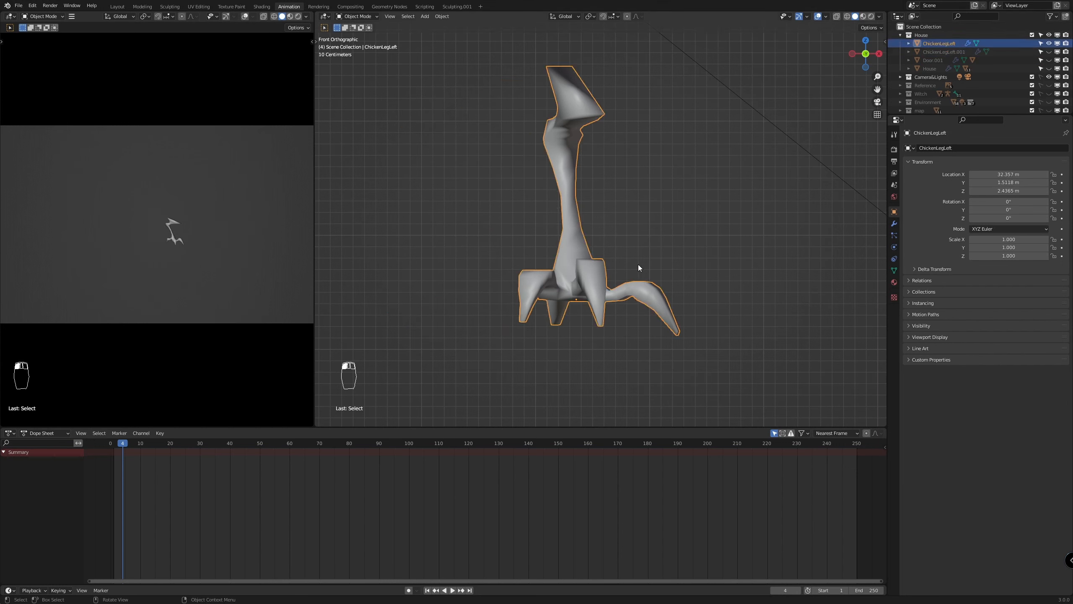
pyautogui.press('r')
pyautogui.press('z')
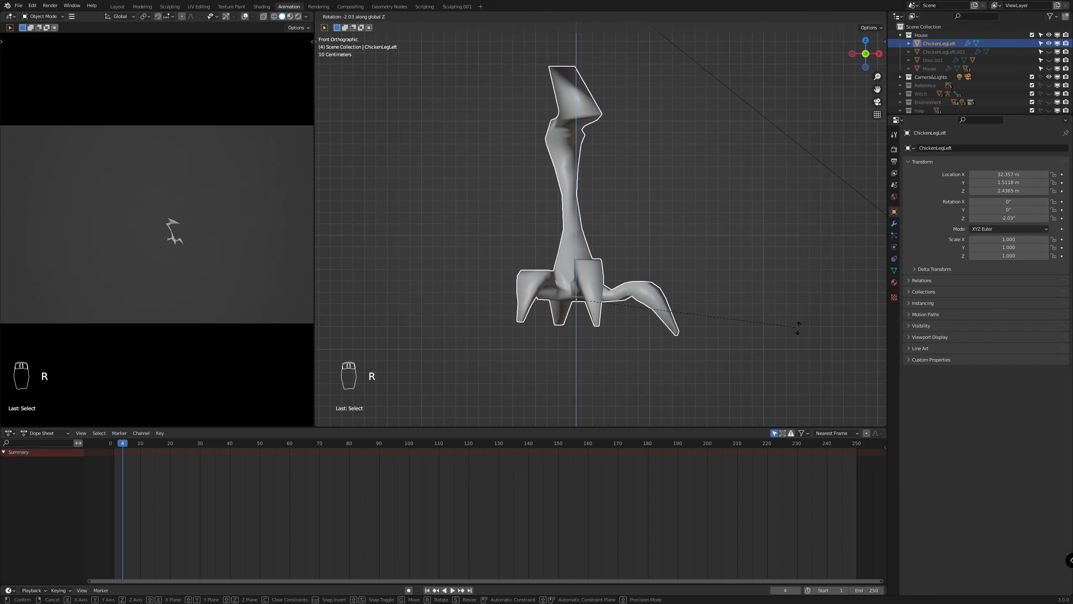
pyautogui.rightClick(593, 356)
pyautogui.press('r')
pyautogui.press('z')
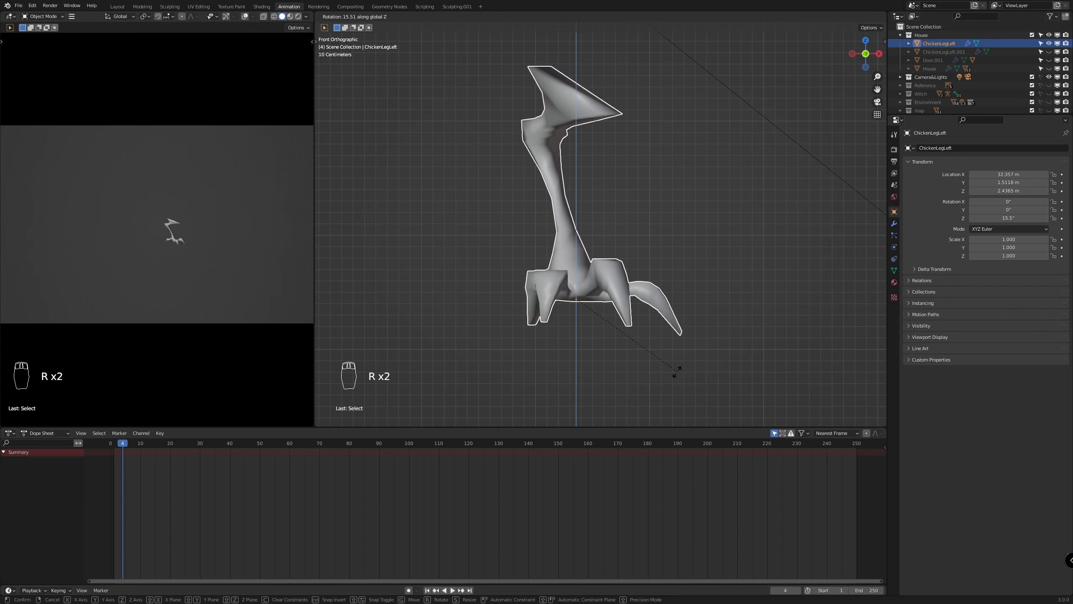
pyautogui.click(734, 44)
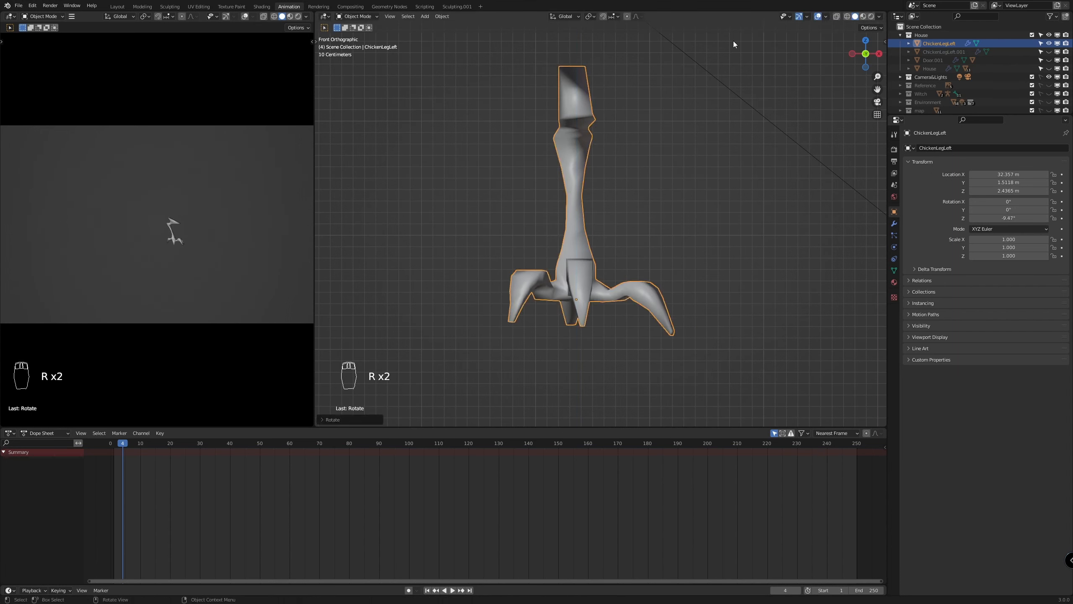
pyautogui.press('r')
pyautogui.press('z')
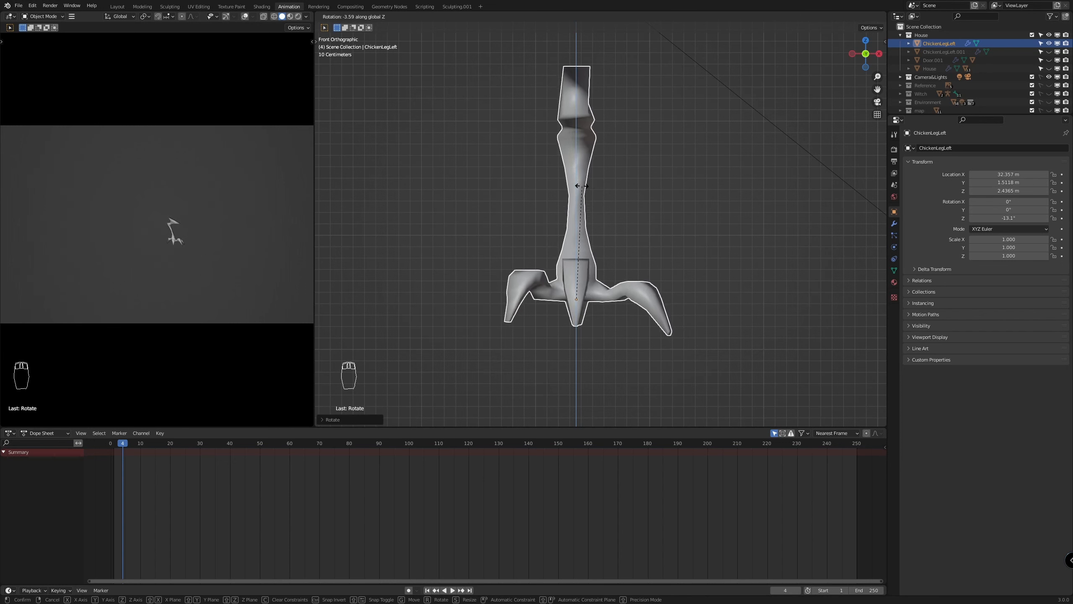
pyautogui.click(582, 185)
# Move the ChickenLegLeft leg down to about X 32.34 m and Z 2.23 m, cancelling a trial rotation
pyautogui.press('g')
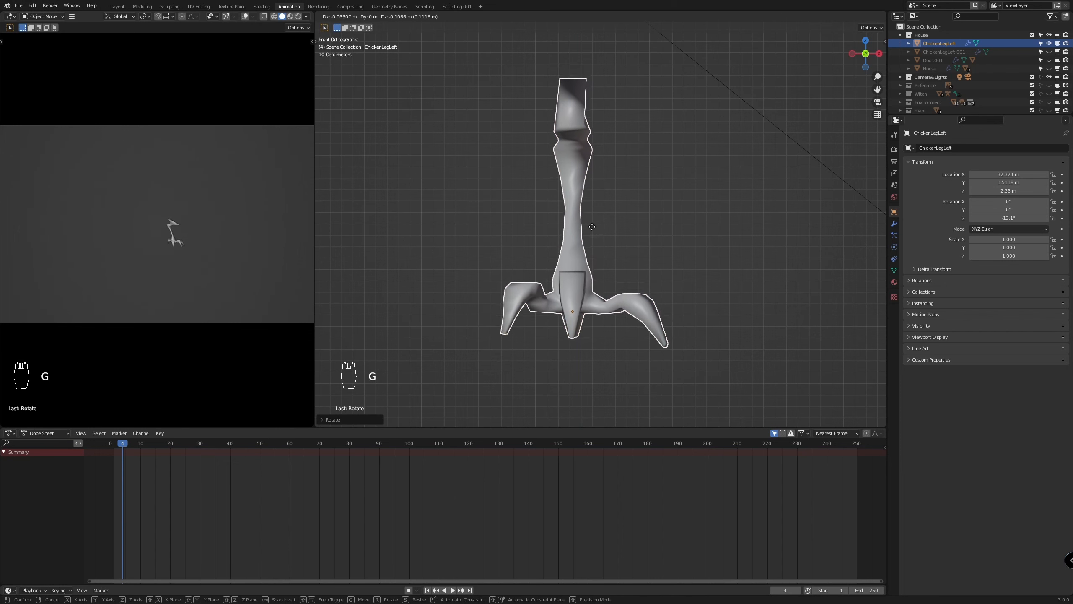
pyautogui.click(594, 229)
pyautogui.press('r')
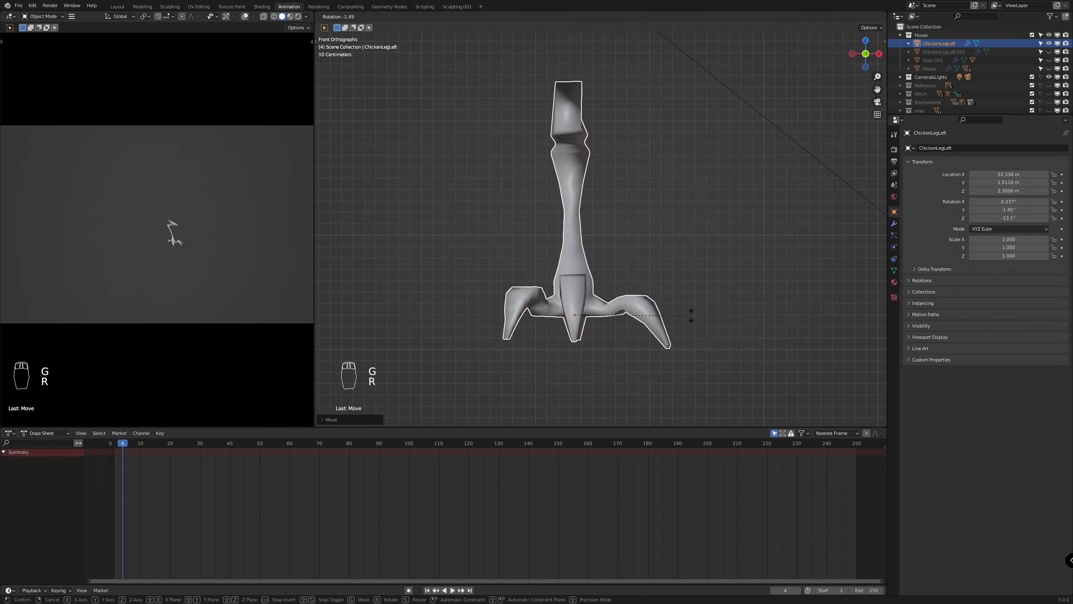
pyautogui.rightClick(689, 318)
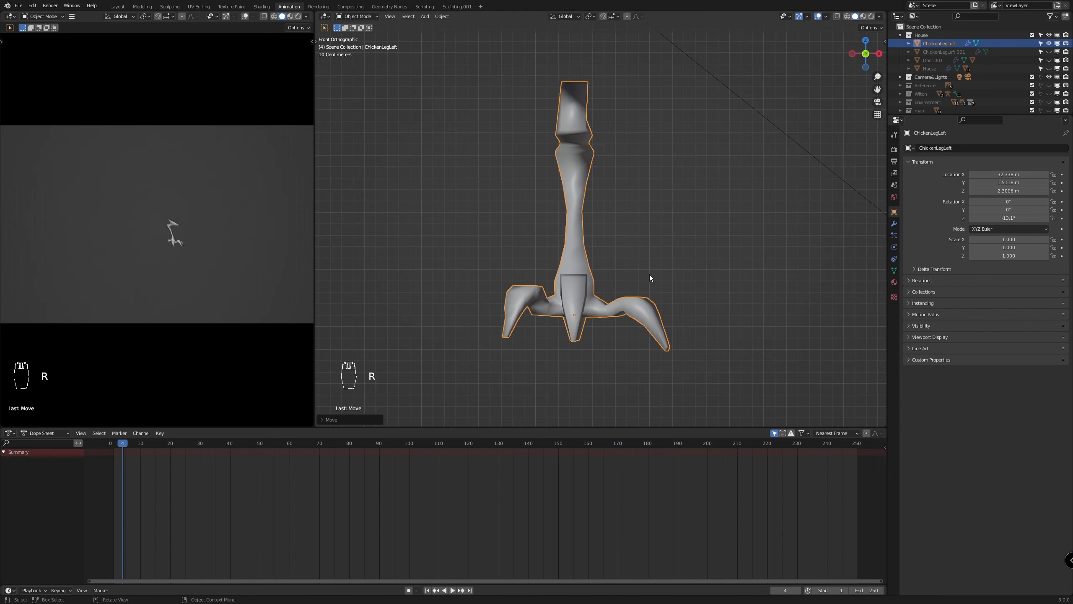
pyautogui.press('g')
pyautogui.press('z')
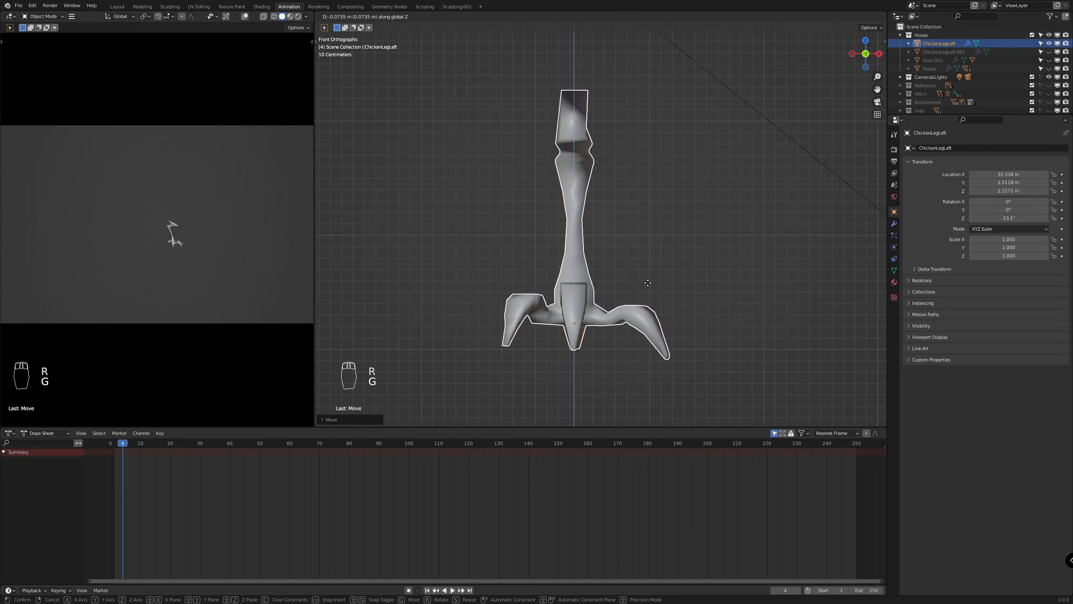
pyautogui.click(647, 283)
pyautogui.moveTo(647, 286)
pyautogui.mouseDown(button='middle')
pyautogui.moveTo(503, 279)
pyautogui.moveTo(711, 268)
pyautogui.moveTo(644, 313)
pyautogui.moveTo(655, 285)
pyautogui.mouseUp(button='middle')
pyautogui.press('KP_1')
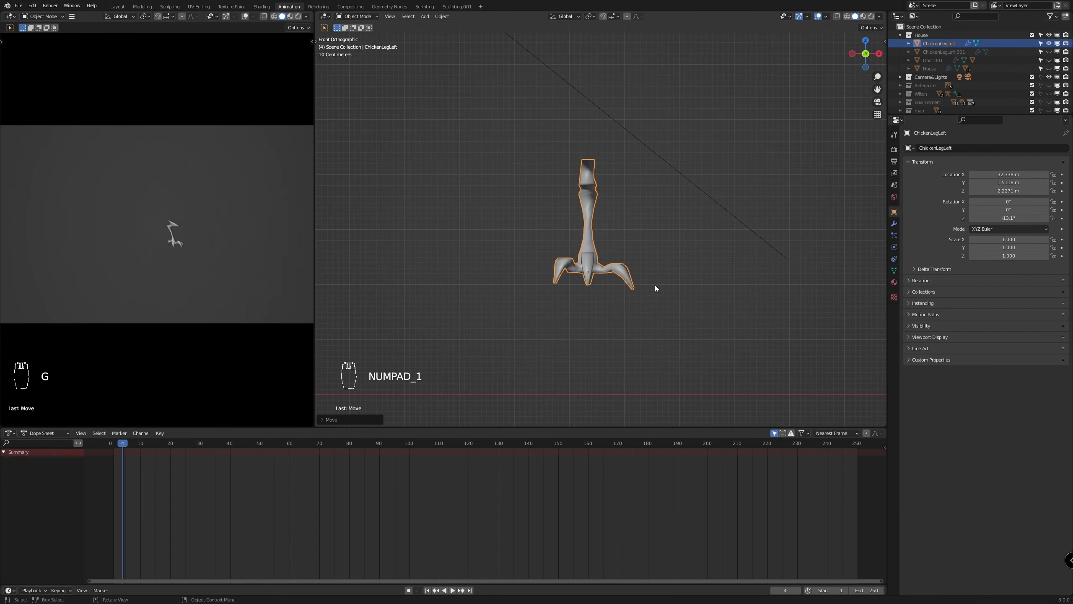
# Add an armature to the House collection and move it from the origin onto the ChickenLegLeft leg
pyautogui.click(921, 35)
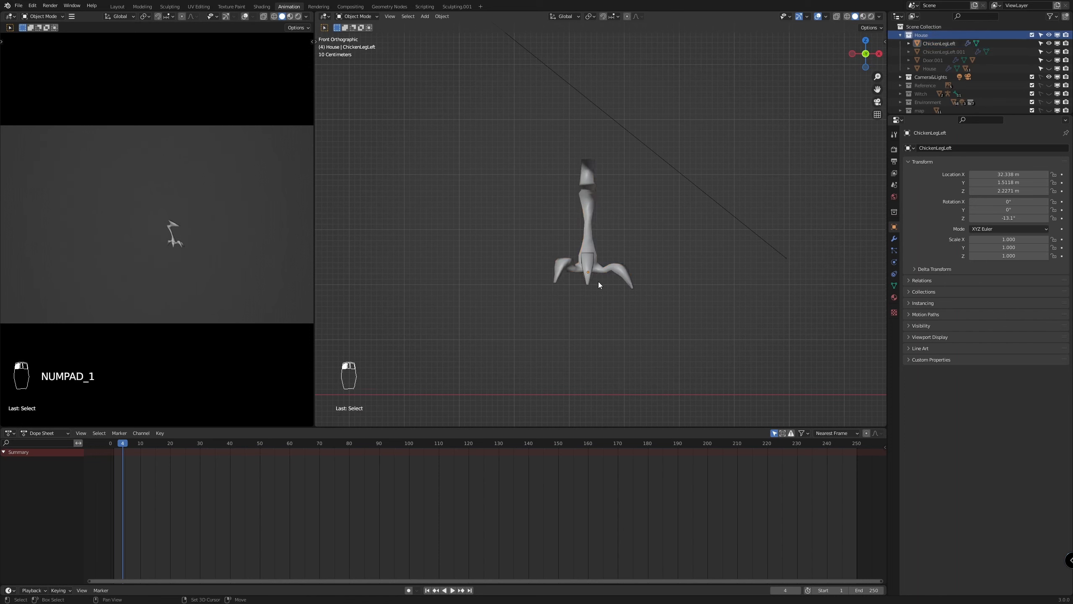
pyautogui.hotkey('shift', 'a')
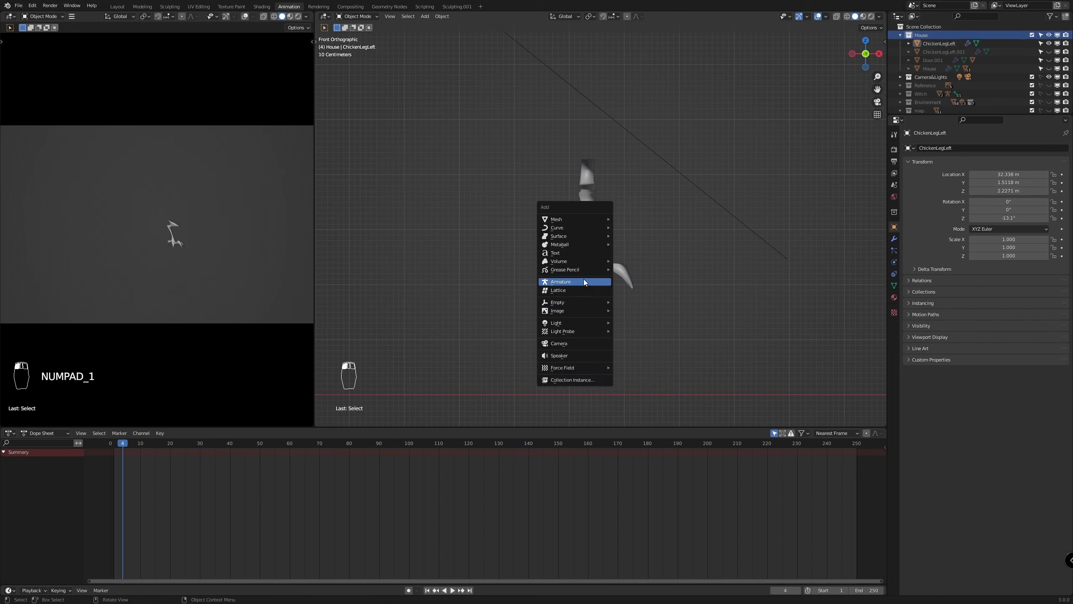
pyautogui.click(584, 282)
pyautogui.scroll(-4, 538, 295)
pyautogui.press('g')
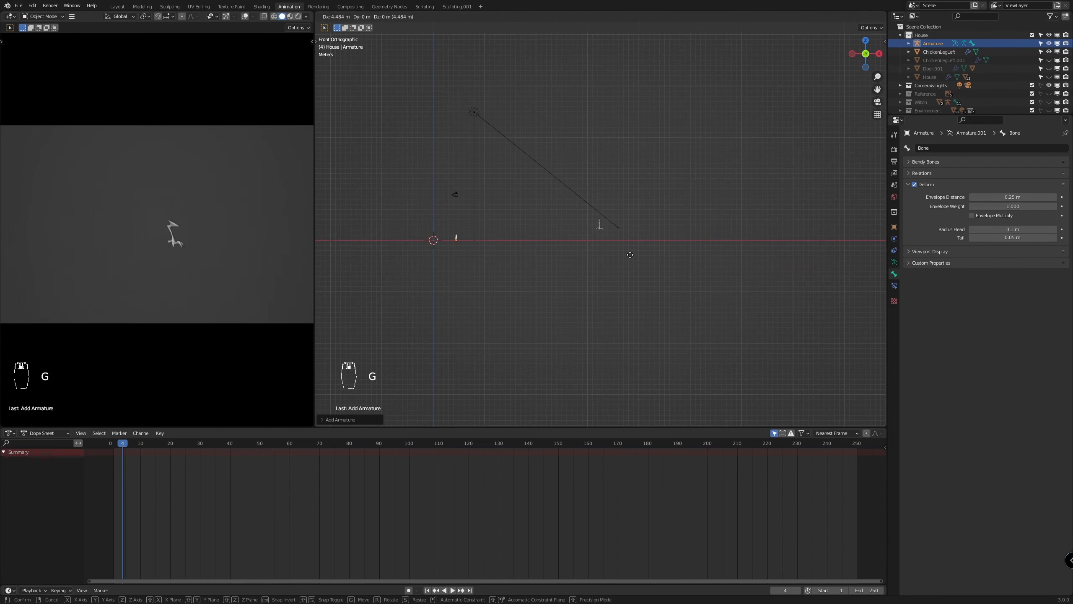
pyautogui.click(640, 248)
# Position the armature's base over the leg's ankle in front view and scale it down to about half size
pyautogui.scroll(8, 669, 242)
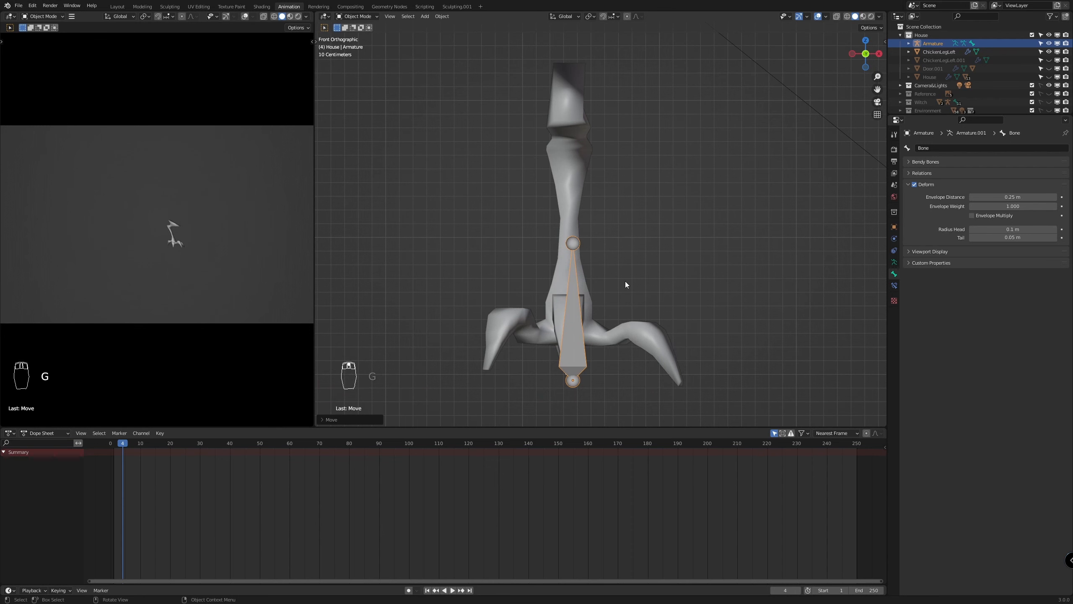
pyautogui.keyDown('shift'); pyautogui.moveTo(645, 292); pyautogui.dragTo(656, 248, button='middle'); pyautogui.keyUp('shift')
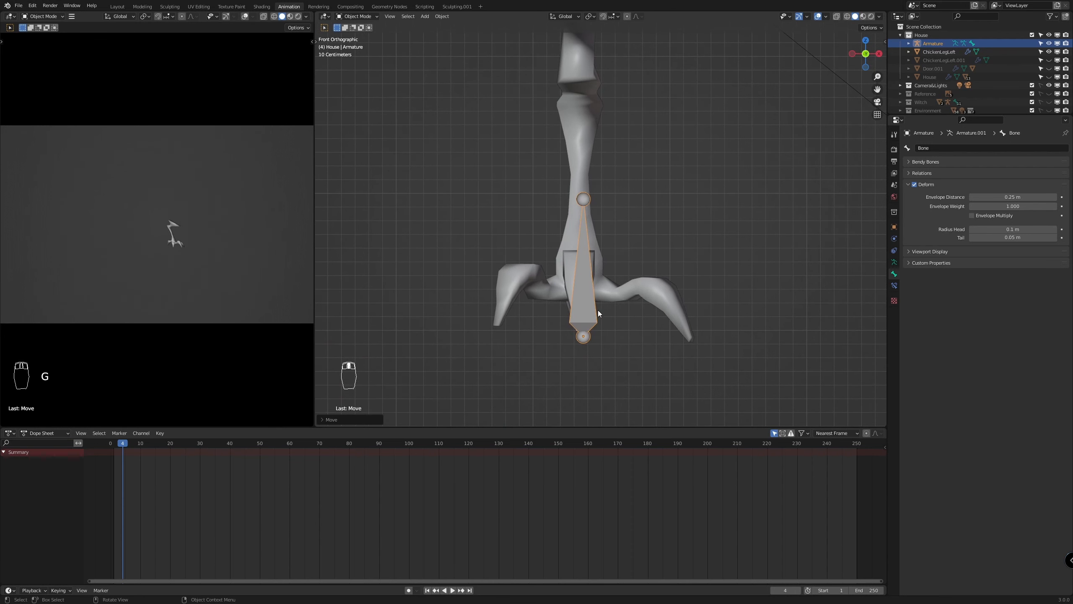
pyautogui.press('g')
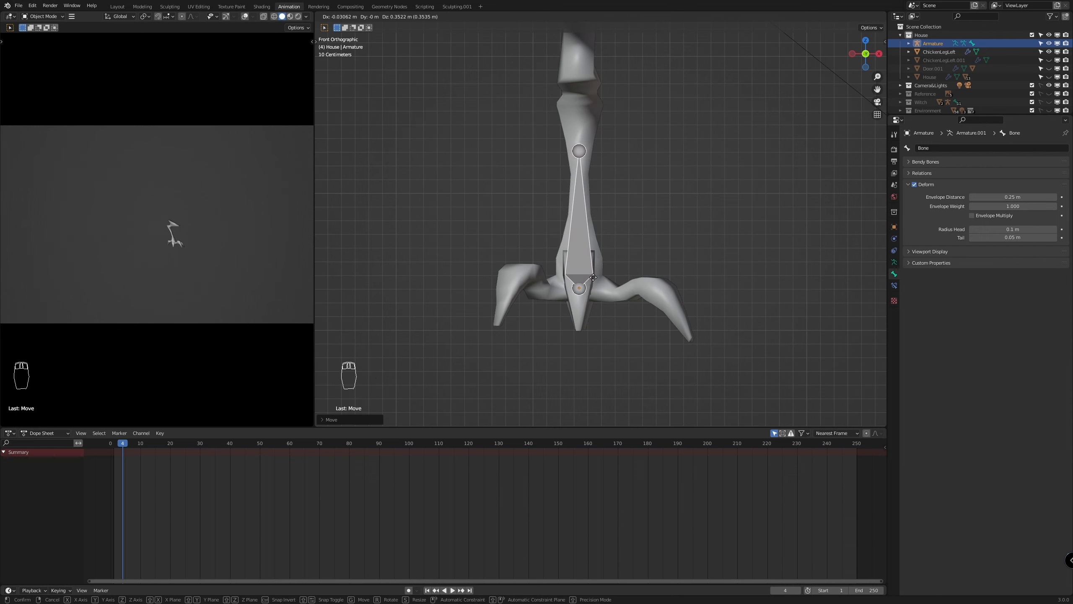
pyautogui.click(593, 277)
pyautogui.press('s')
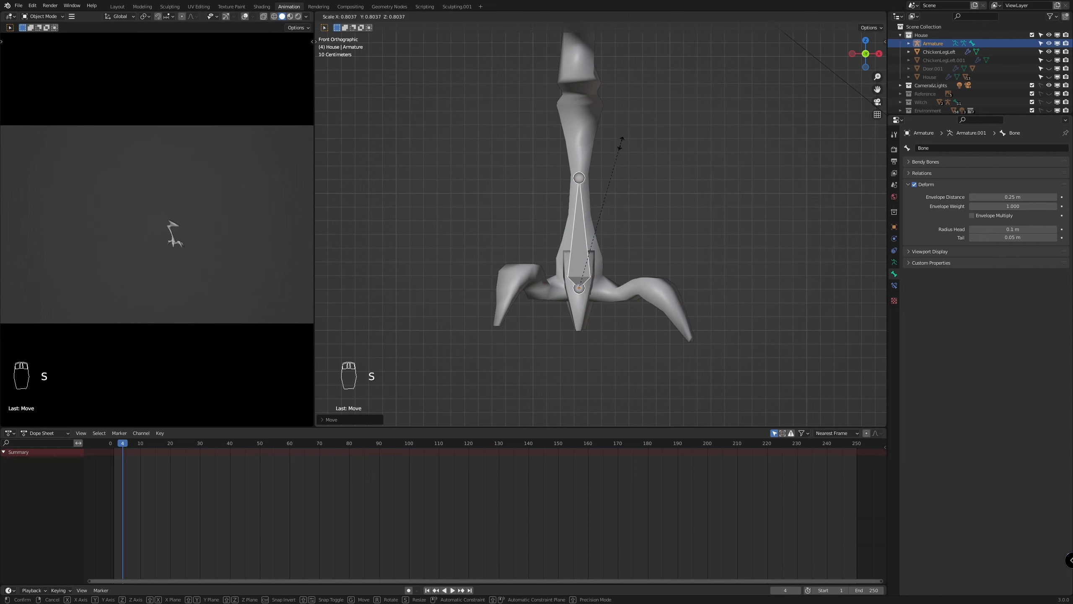
pyautogui.click(604, 197)
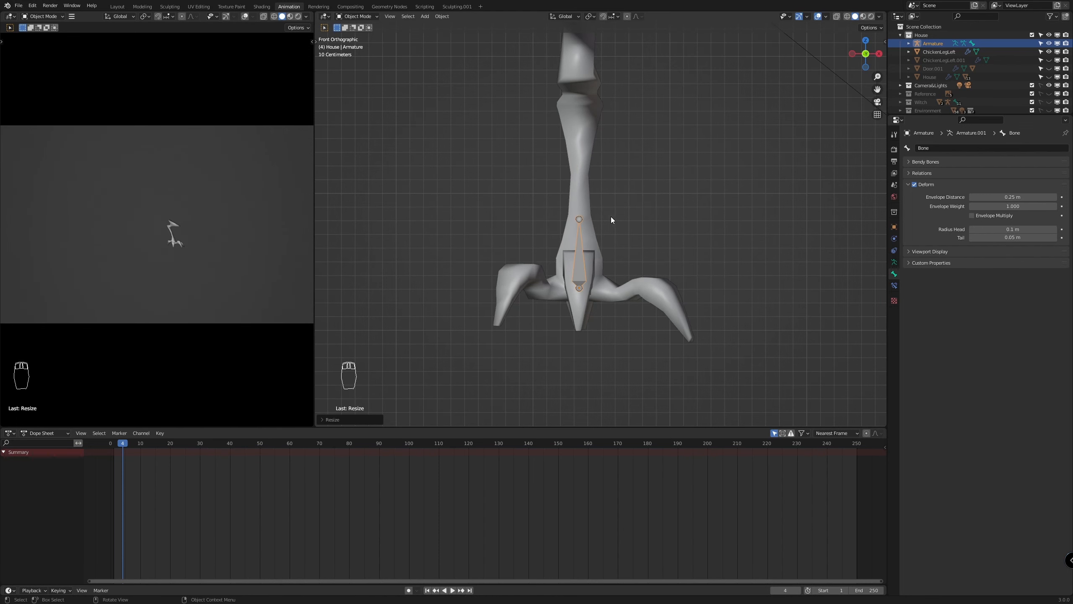
# In Edit Mode, extrude four bones straight up along global Z, with tips at about 1.61, 2.65, 2.87 and 3.87 m
pyautogui.press('Tab')
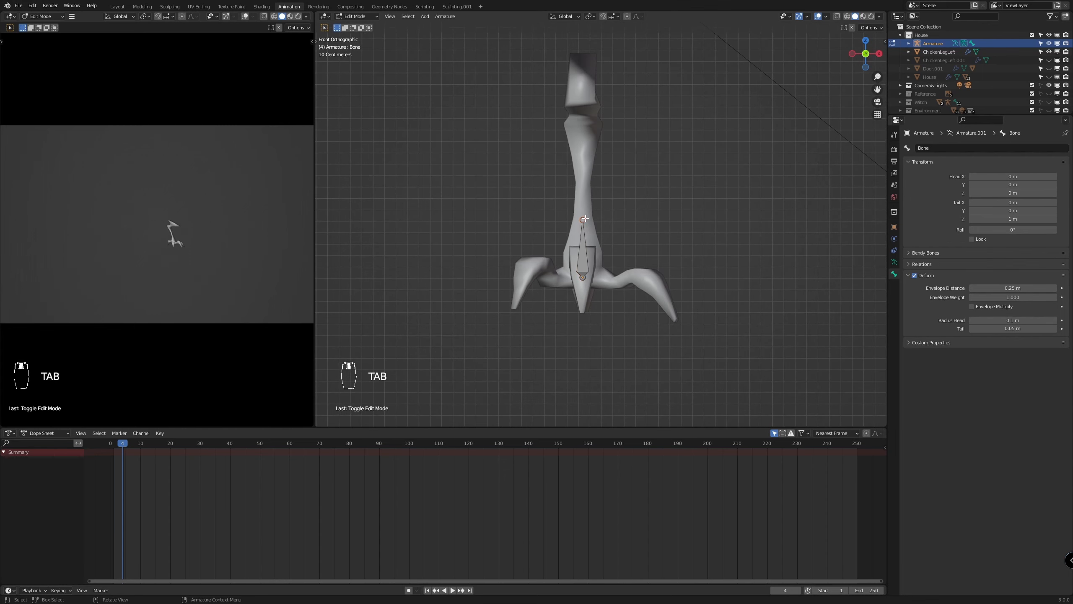
pyautogui.press('e')
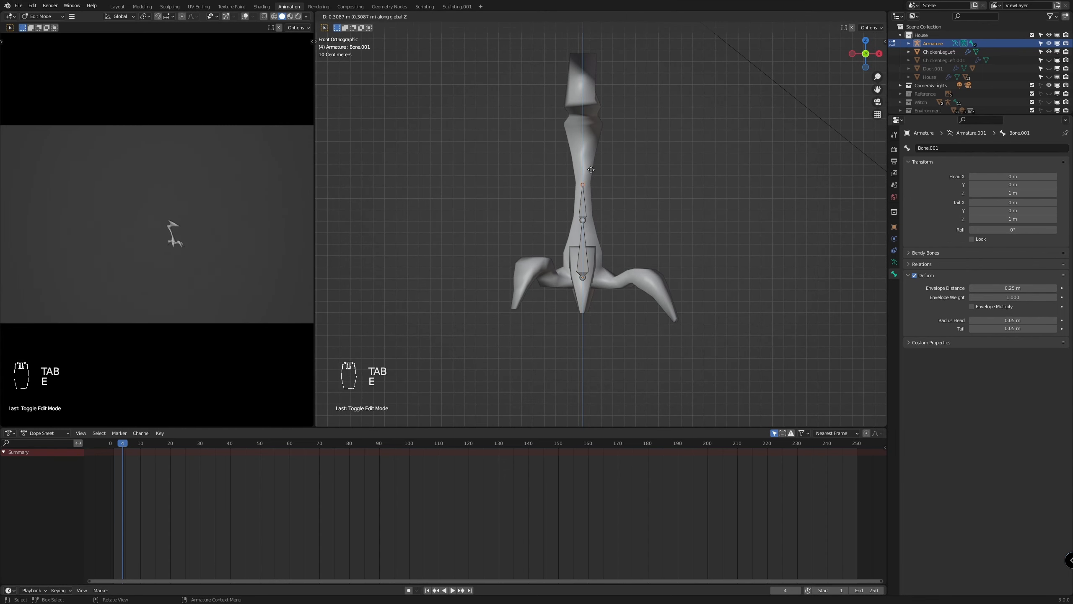
pyautogui.click(591, 169)
pyautogui.press('e')
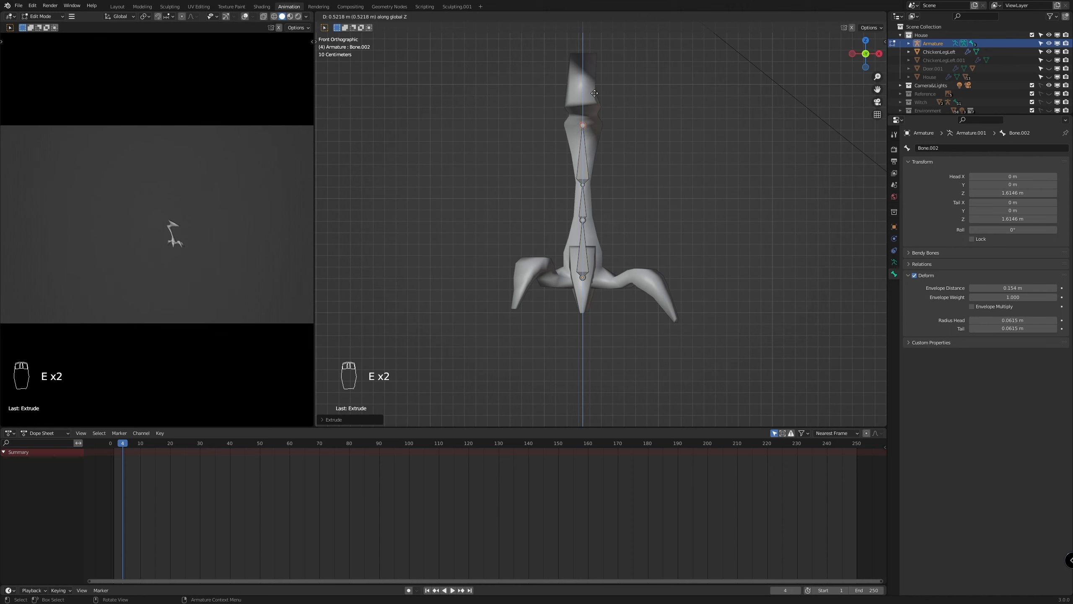
pyautogui.click(594, 92)
pyautogui.press('e')
pyautogui.click(594, 81)
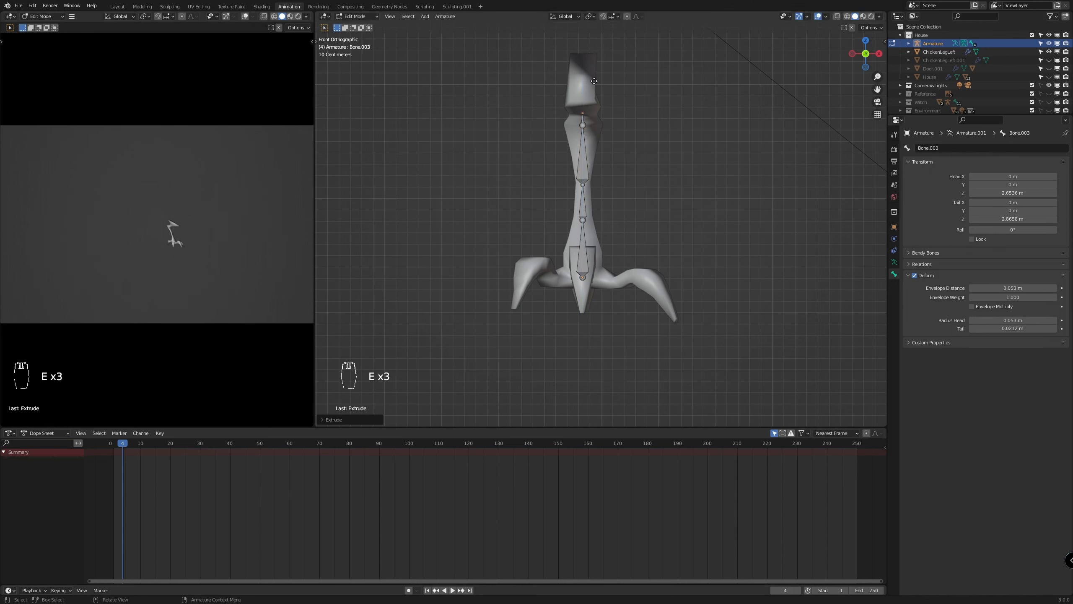
pyautogui.press('e')
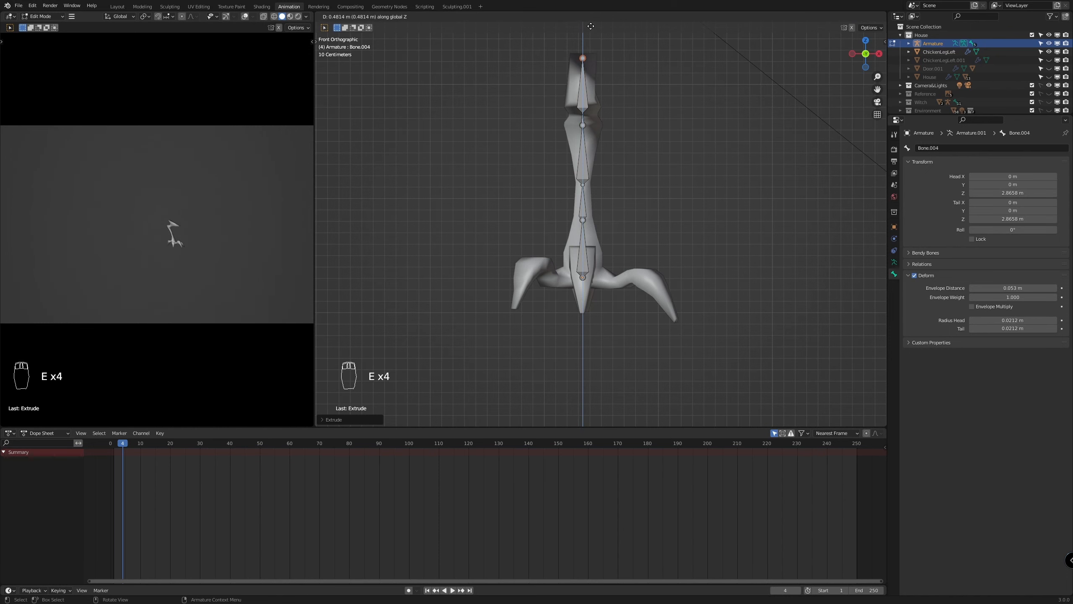
pyautogui.click(588, 24)
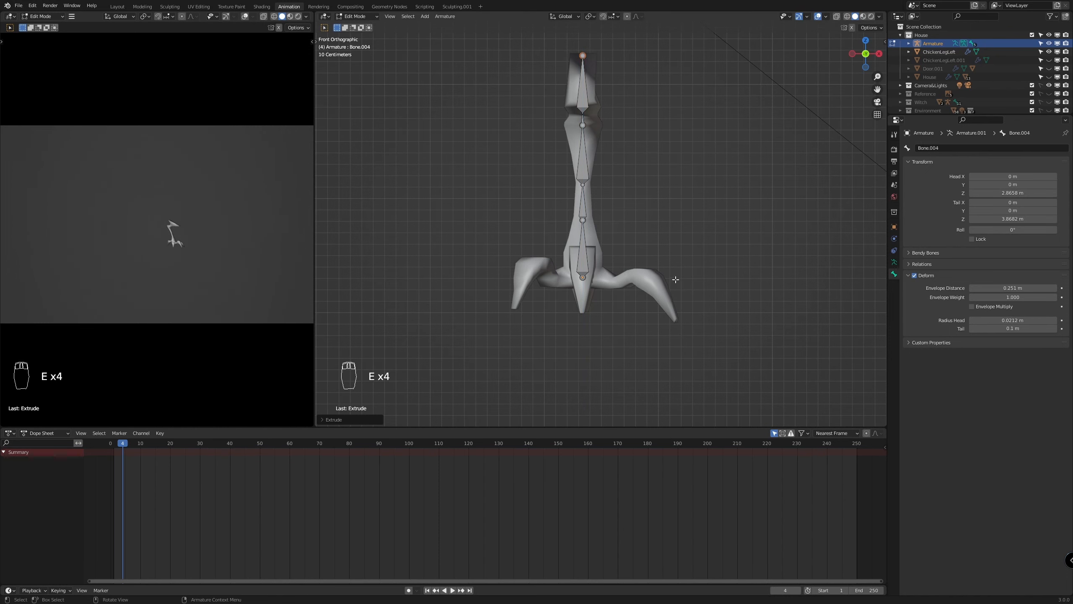
# In the right side view, move the whole armature about 1.7 m along global Y onto the leg in Object Mode
pyautogui.press('KP_3')
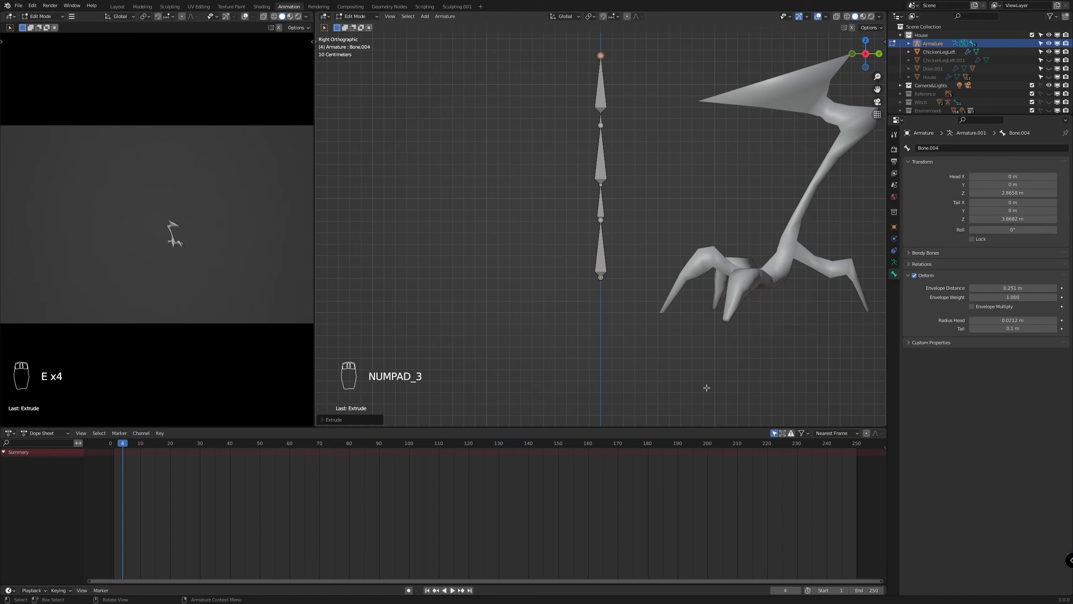
pyautogui.scroll(-4, 706, 388)
pyautogui.scroll(2, 702, 366)
pyautogui.press('Tab')
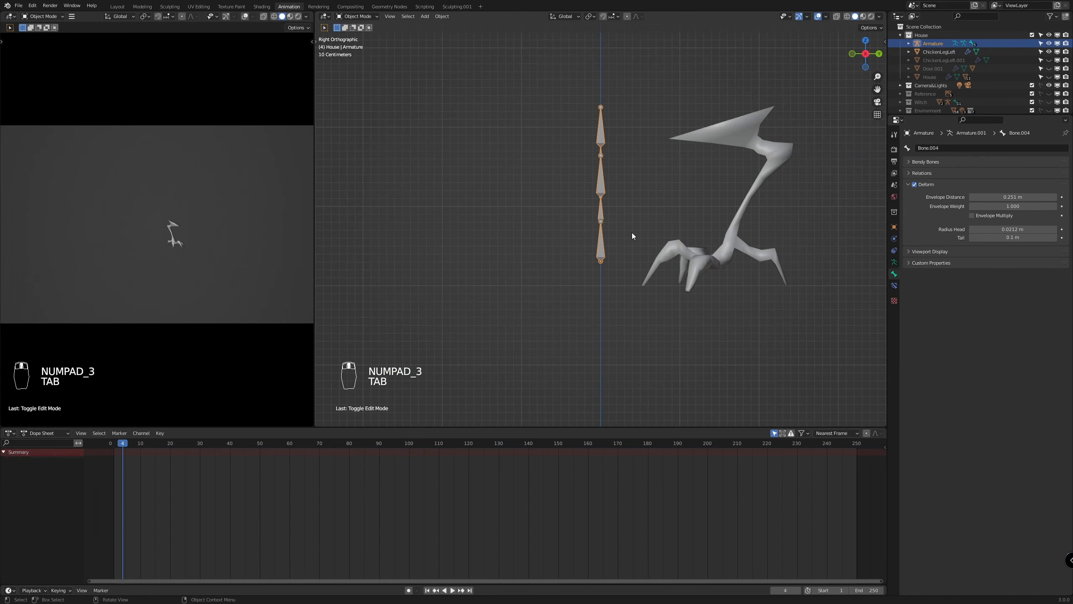
pyautogui.press('g')
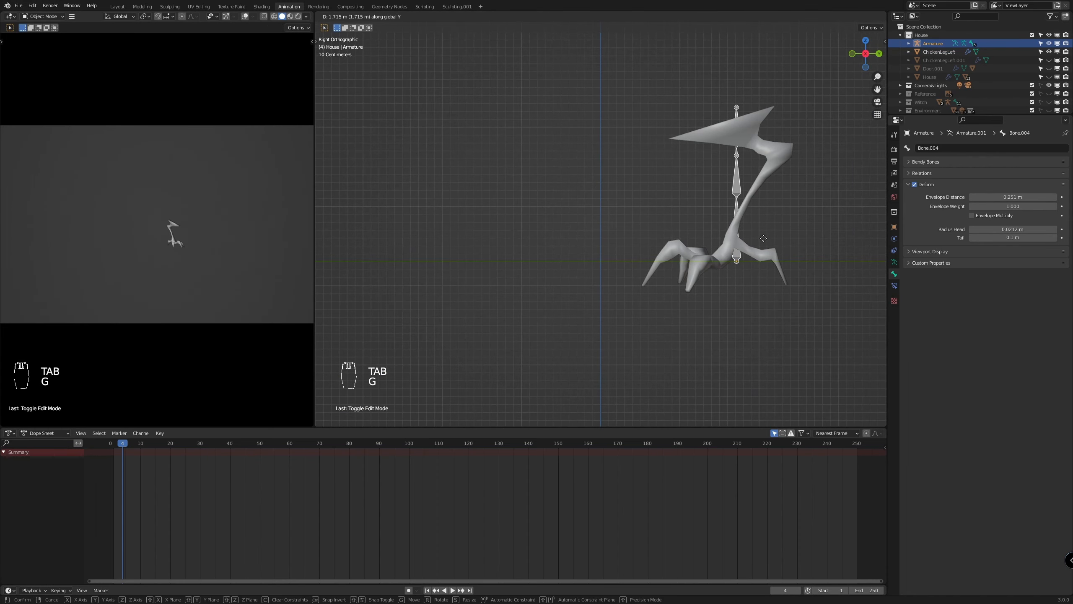
pyautogui.click(760, 238)
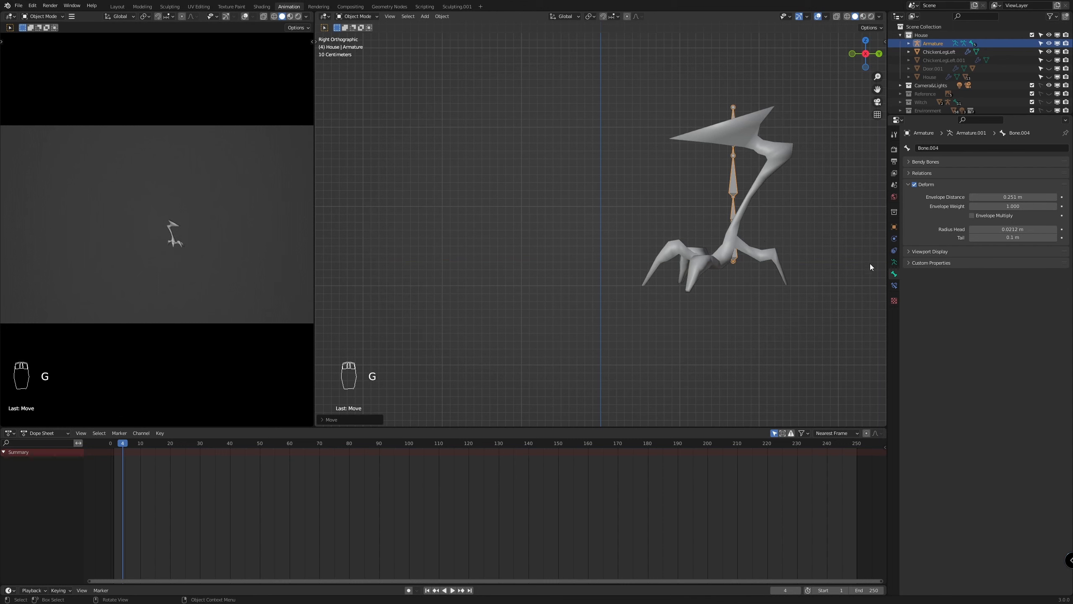
# Display the armature In Front of the mesh and raise it about 0.19 m so its base sits at the ankle
pyautogui.click(894, 261)
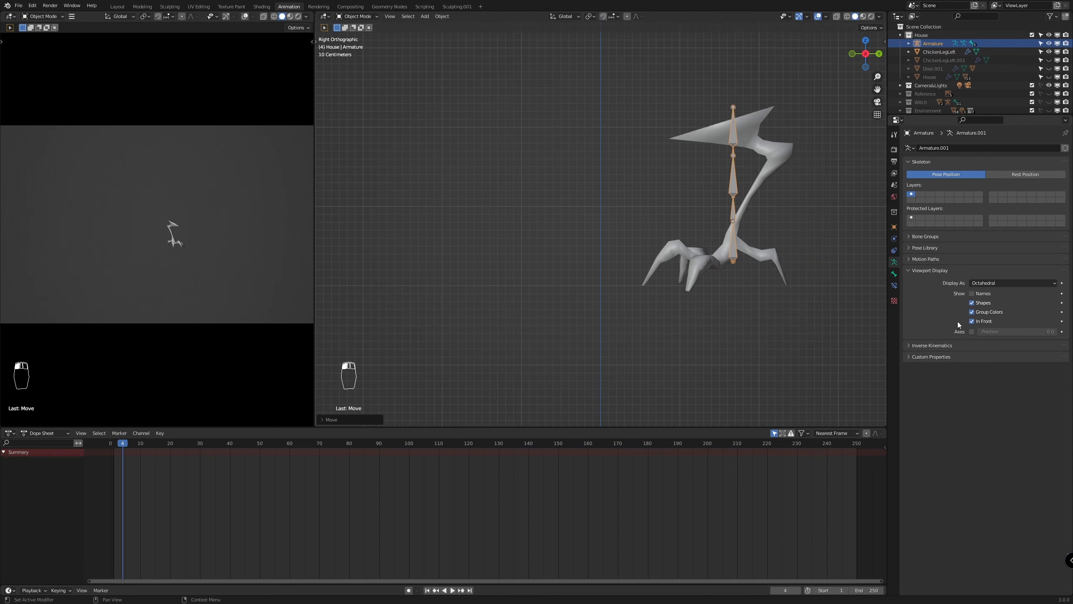
pyautogui.scroll(2, 792, 279)
pyautogui.keyDown('shift'); pyautogui.moveTo(838, 295); pyautogui.dragTo(622, 337, button='middle'); pyautogui.keyUp('shift')
pyautogui.scroll(3, 605, 322)
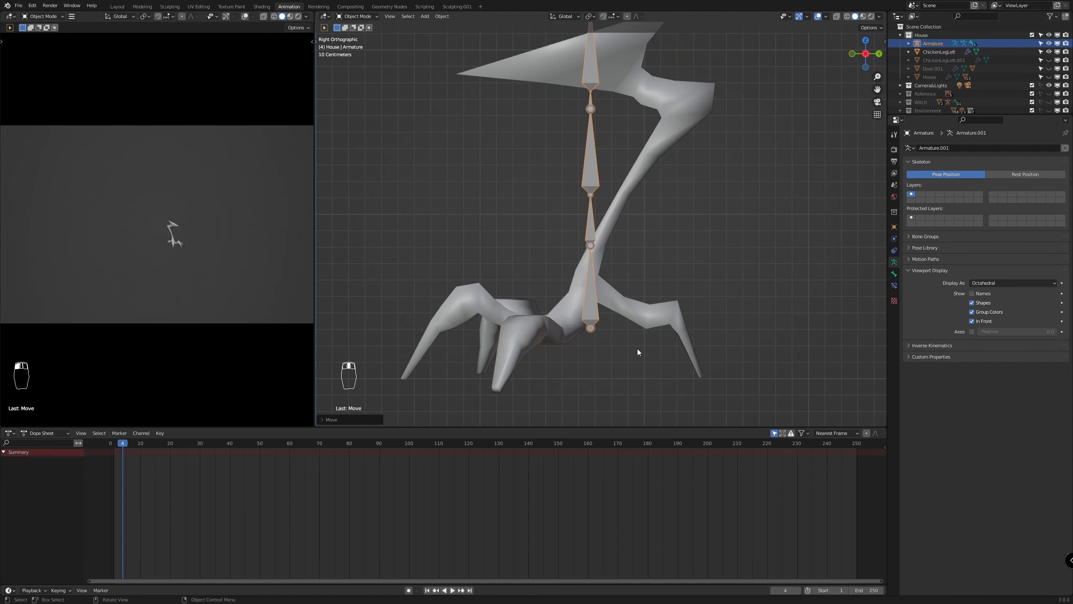
pyautogui.press('g')
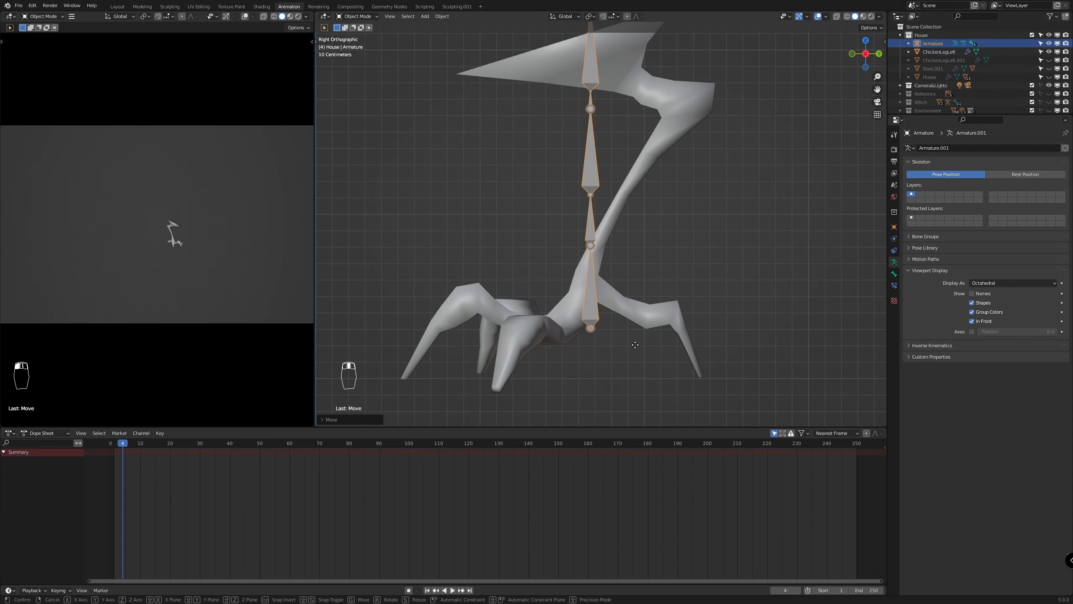
pyautogui.click(628, 316)
pyautogui.scroll(-1, 630, 315)
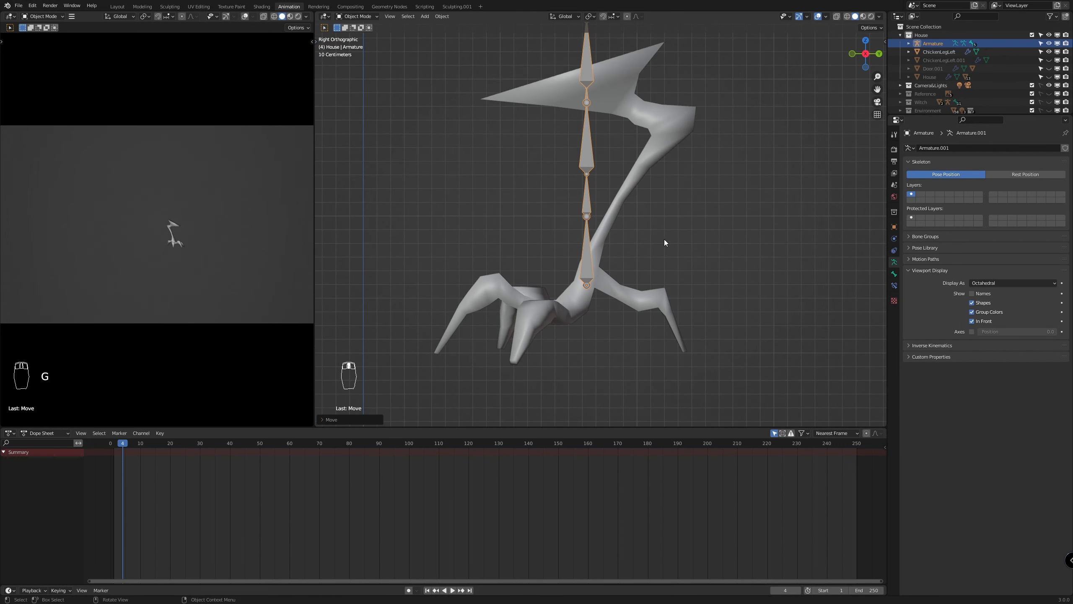
# In Edit Mode, move the joint between the two lowest bones backward onto the centre of the lower shin
pyautogui.press('Tab')
pyautogui.click(586, 216)
pyautogui.press('g')
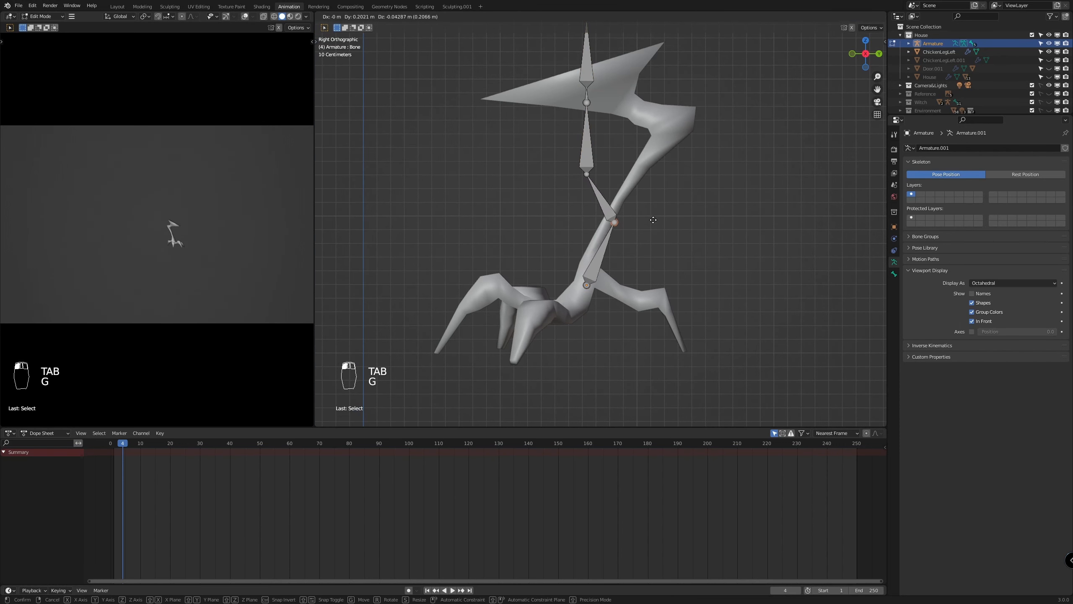
pyautogui.click(650, 216)
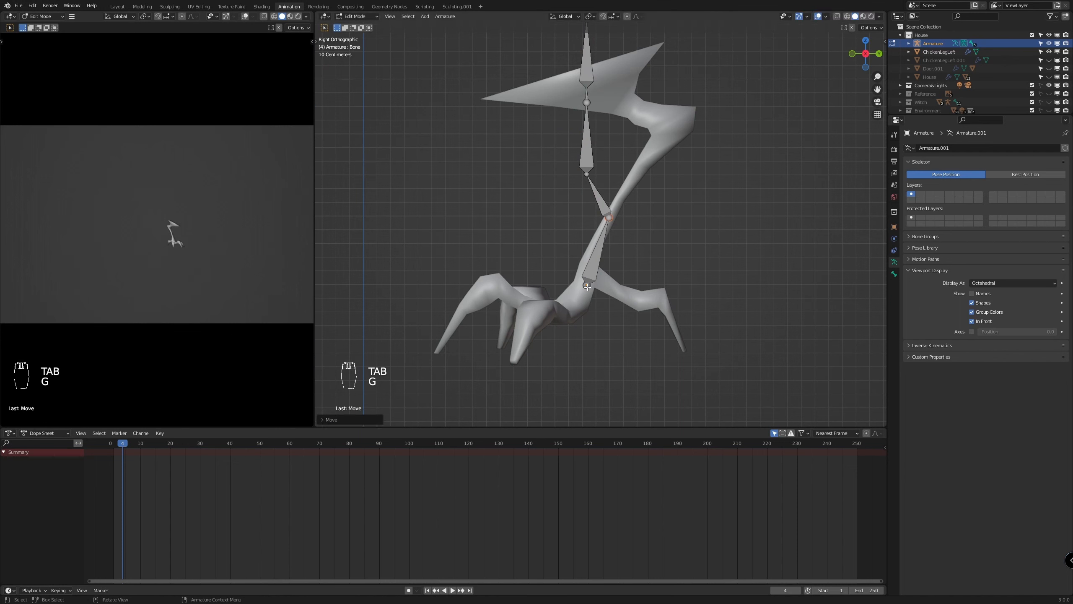
pyautogui.click(587, 286)
pyautogui.press('g')
pyautogui.press('g')
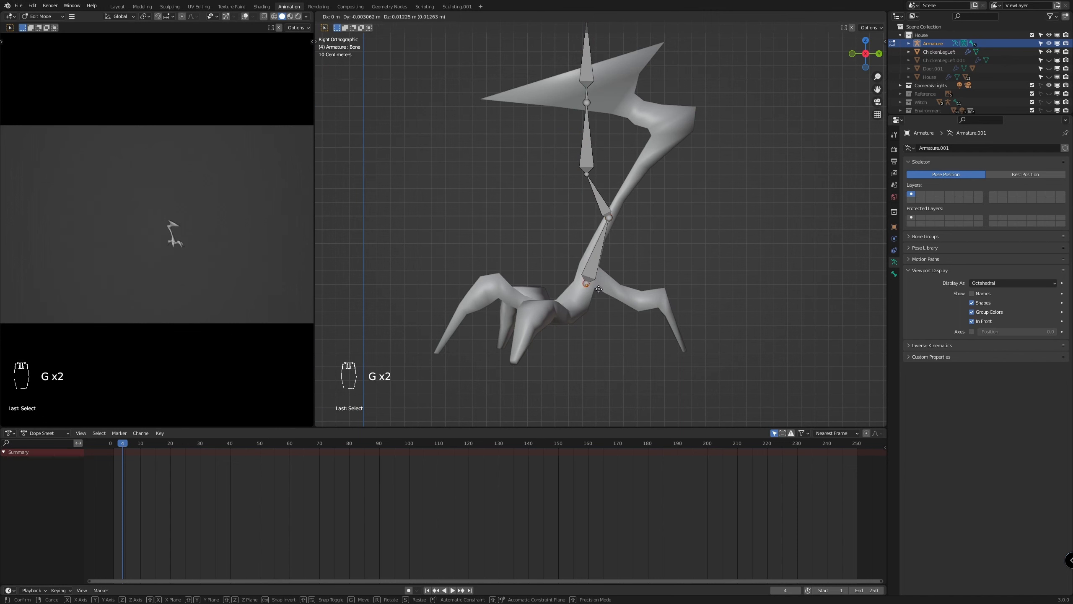
pyautogui.rightClick(599, 289)
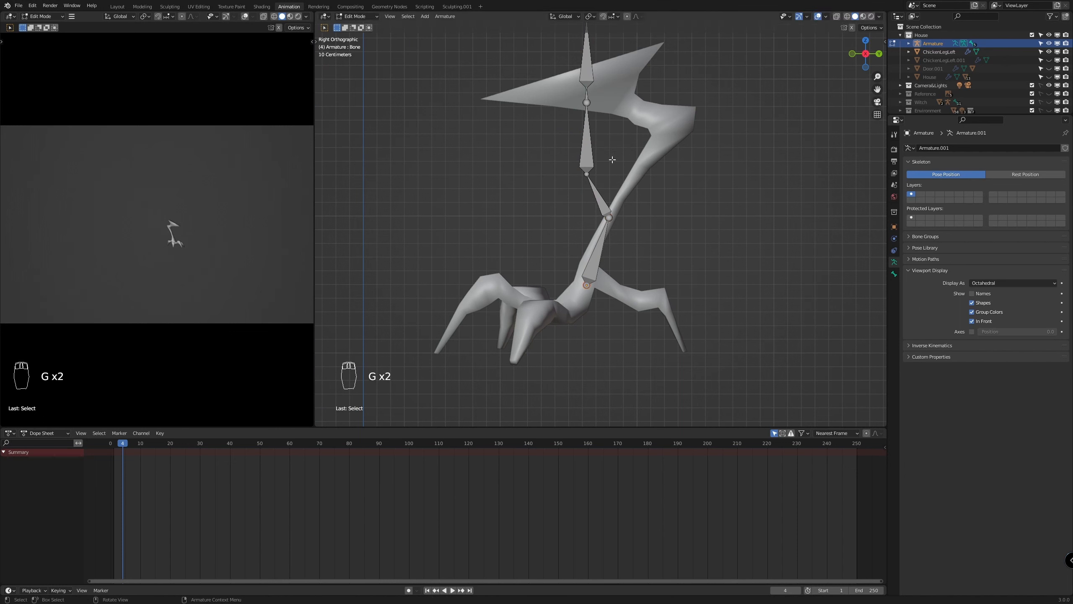
# Move the tip of Bone.001 to the leg's rear bend and the tip of Bone.002 to the narrow part just above it
pyautogui.press('g')
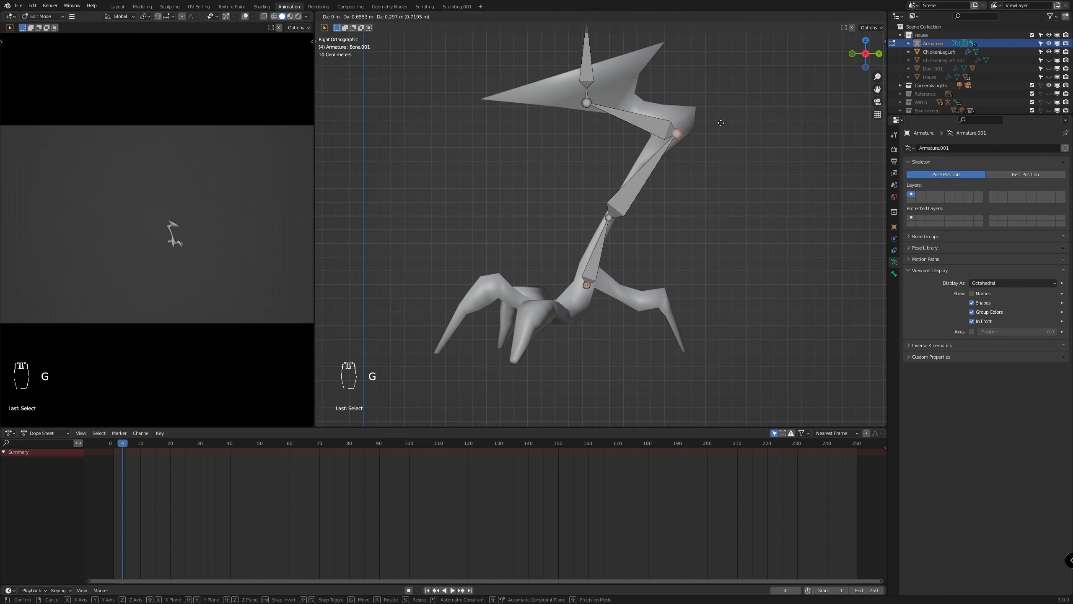
pyautogui.click(728, 111)
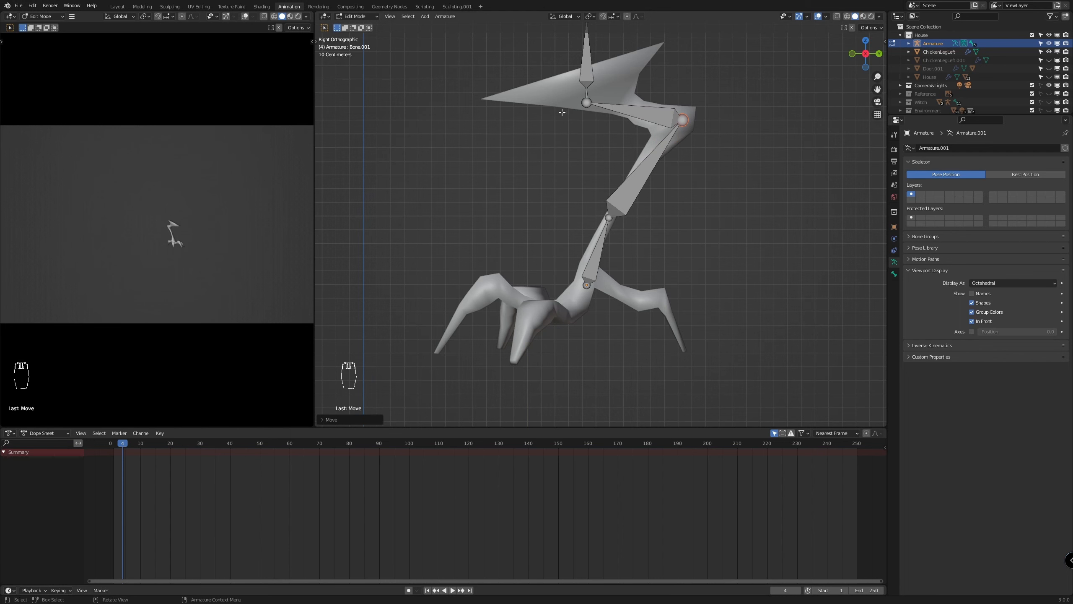
pyautogui.click(588, 102)
pyautogui.press('g')
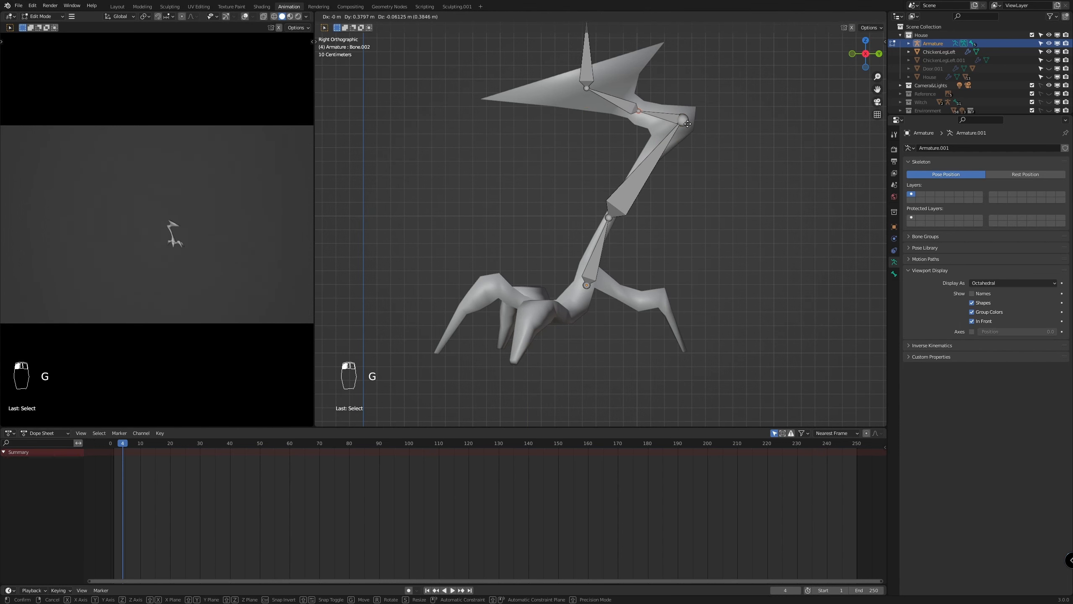
pyautogui.click(683, 122)
pyautogui.scroll(-3, 619, 79)
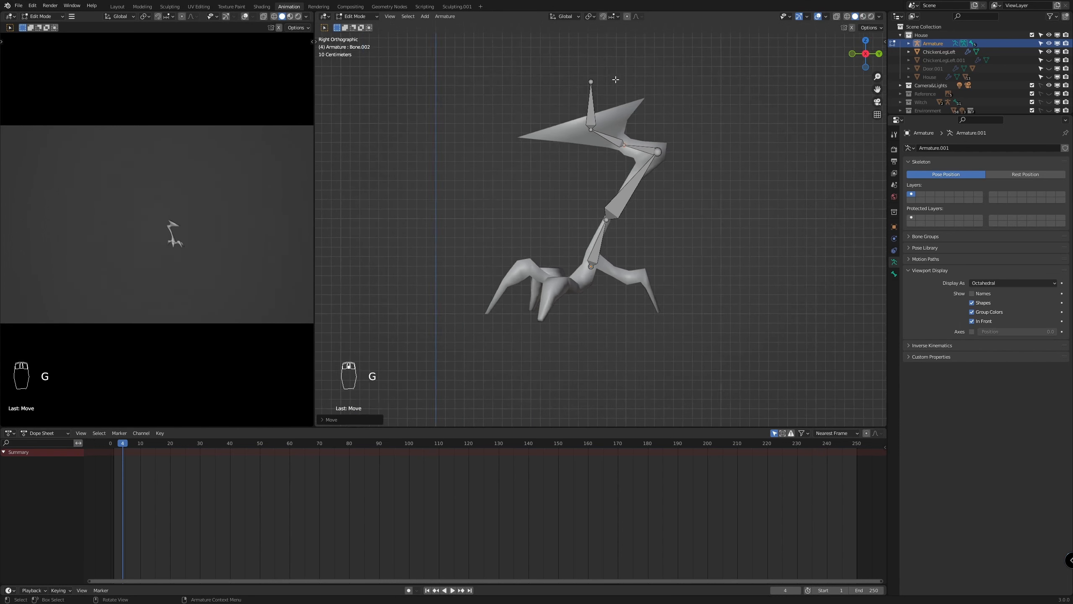
# Move the joint between Bone.003 and Bone.004 backward, closer to the narrow base of the thigh
pyautogui.scroll(2, 604, 72)
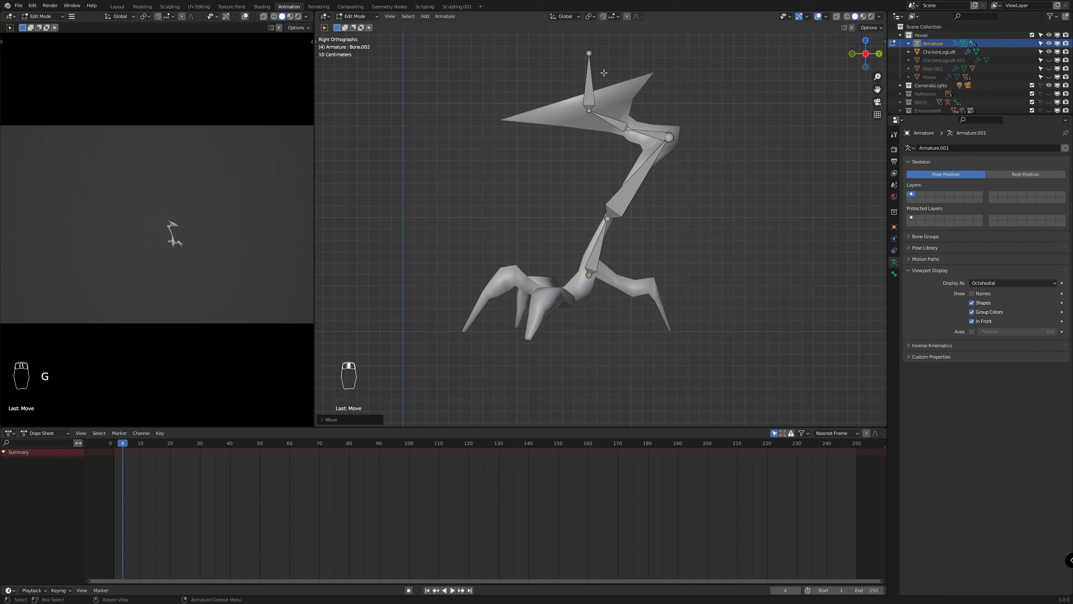
pyautogui.click(589, 53)
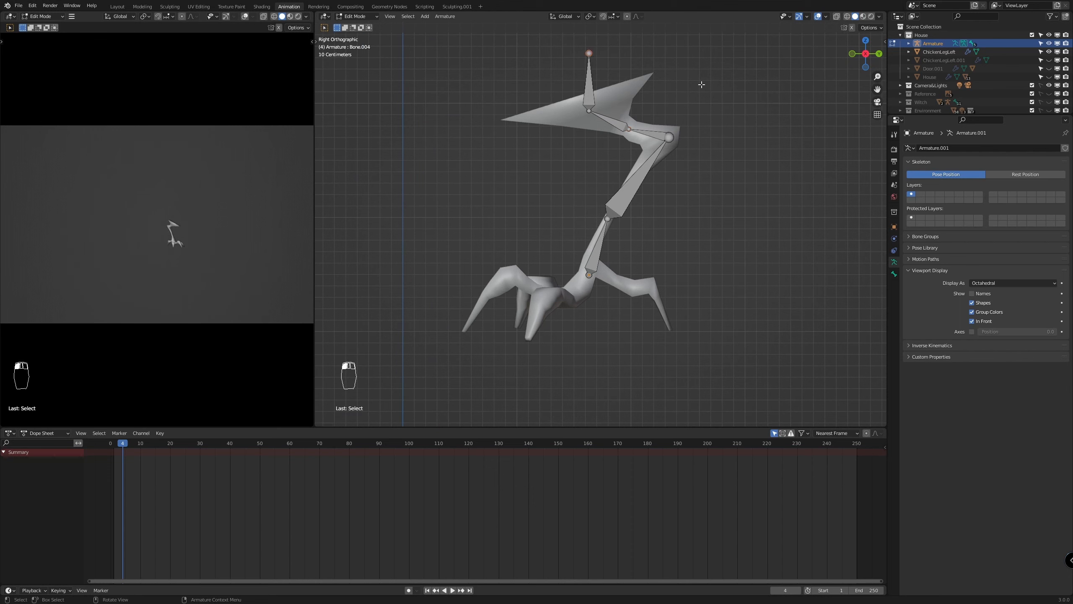
pyautogui.press('g')
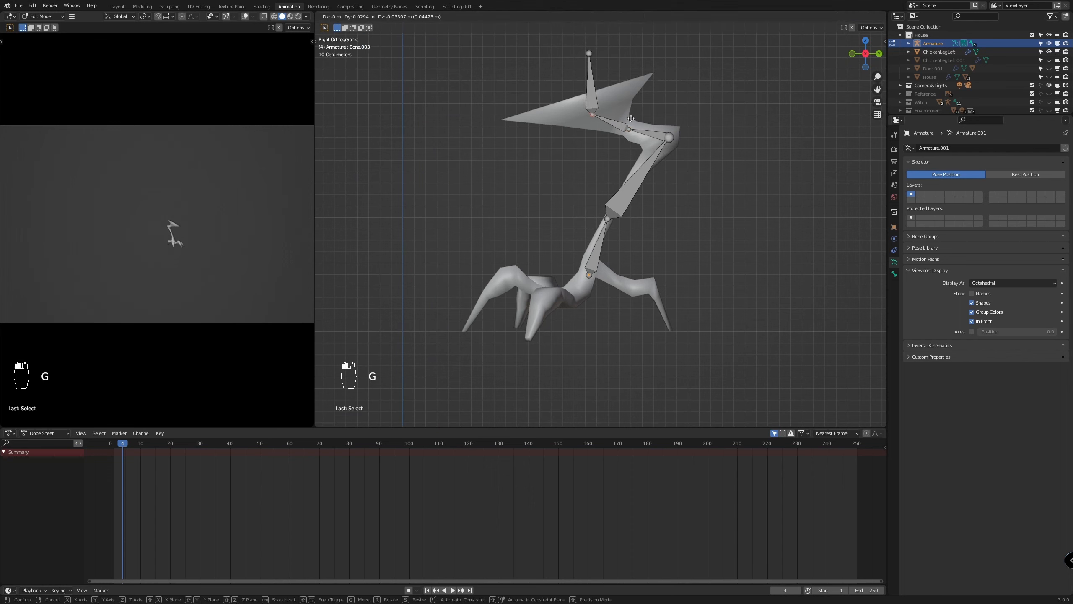
pyautogui.click(641, 114)
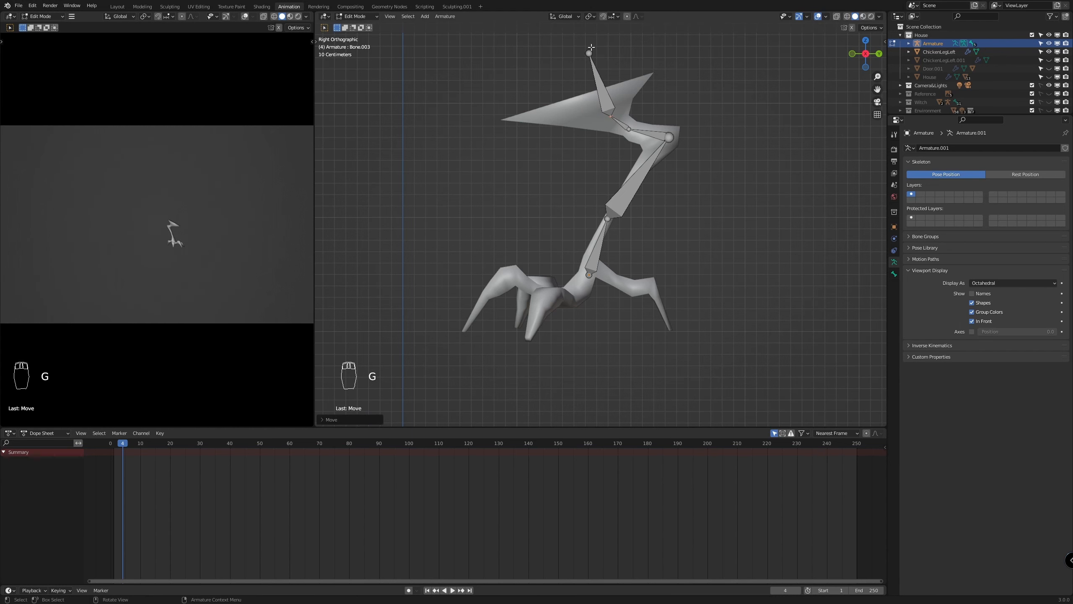
pyautogui.scroll(-2, 637, 69)
pyautogui.scroll(1, 636, 74)
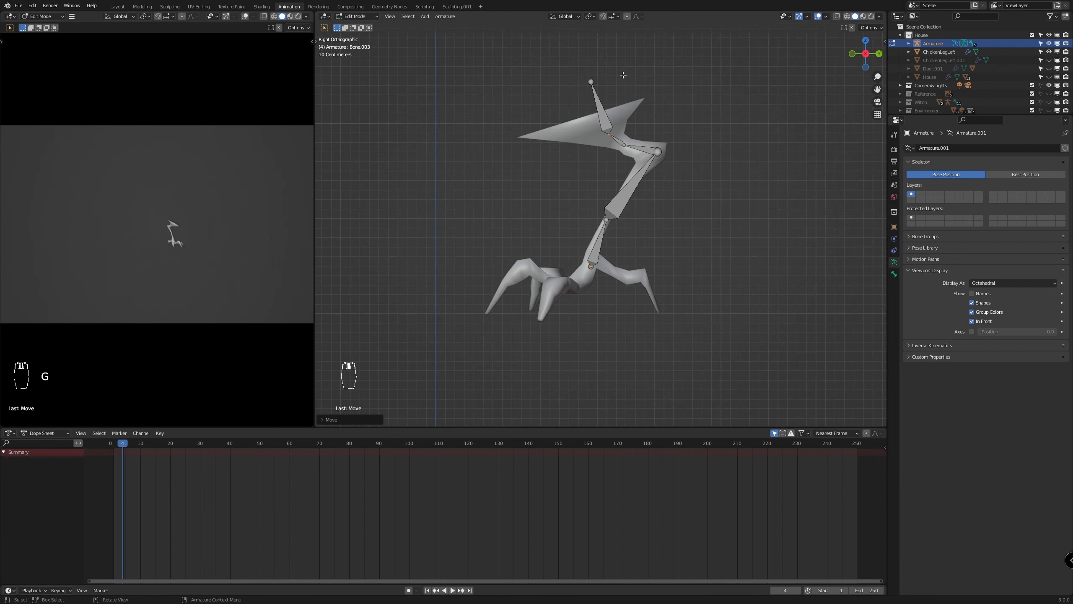
pyautogui.click(590, 81)
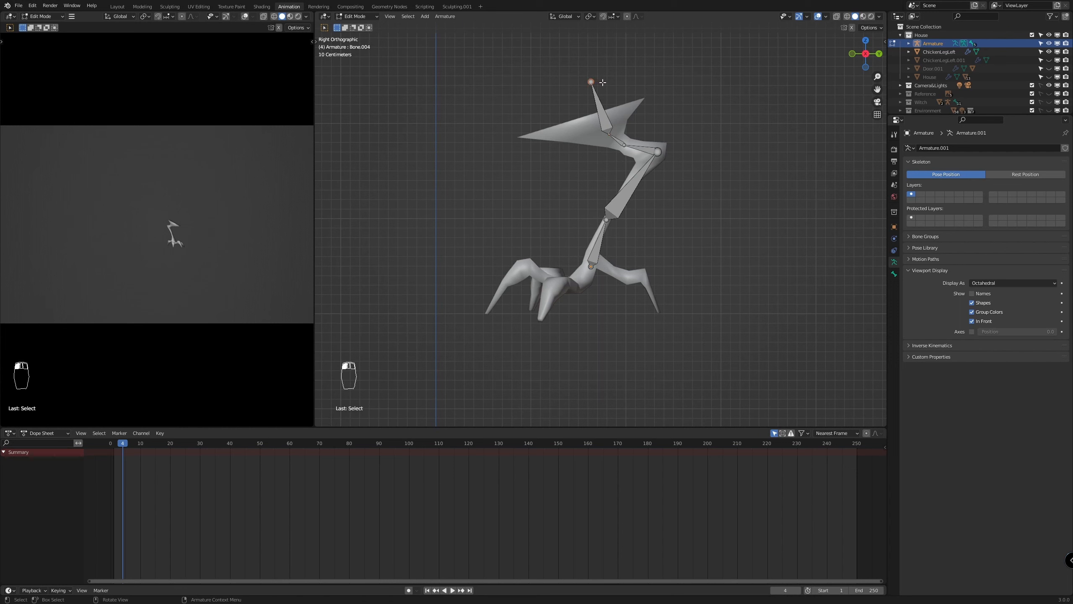
pyautogui.press('g')
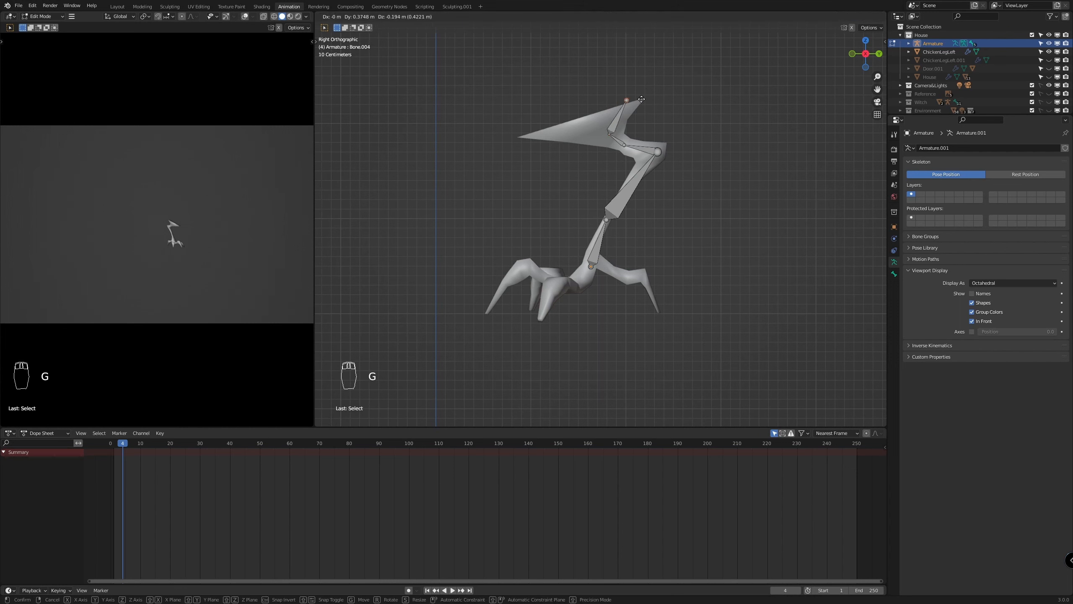
pyautogui.rightClick(594, 95)
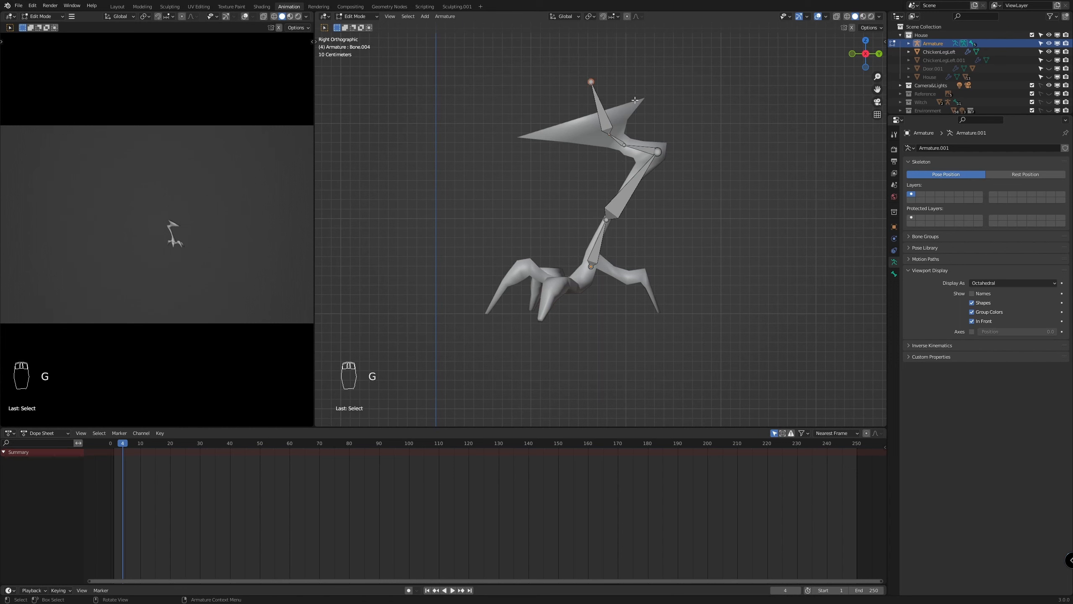
# Lower the tip of Bone.004 about 0.34 m into the thigh, and move the tip of Bone.001 down and forward below the rear bend
pyautogui.press('g')
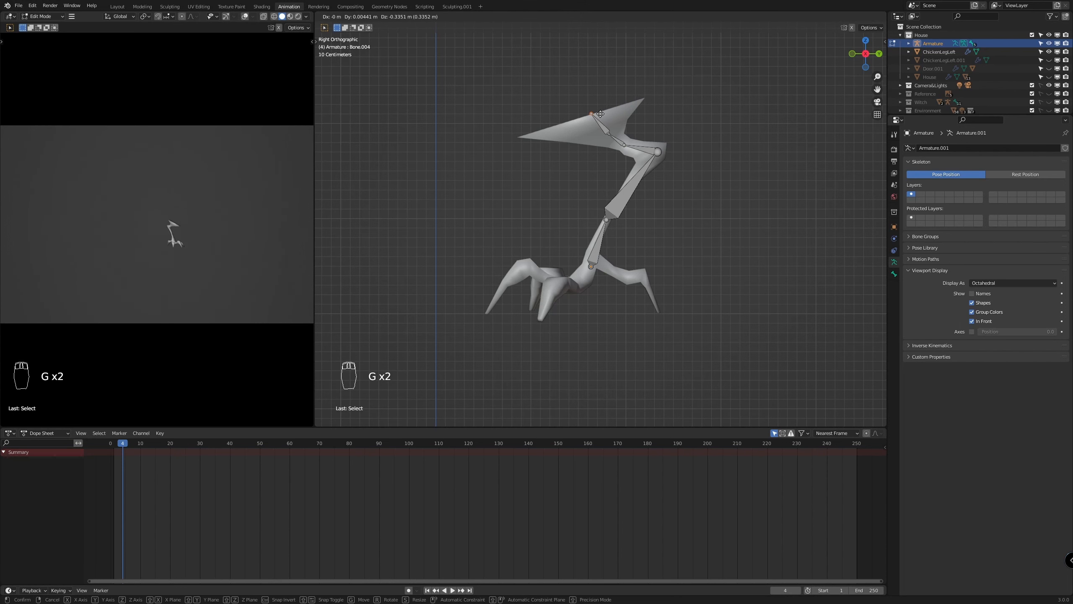
pyautogui.click(600, 114)
pyautogui.scroll(4, 714, 130)
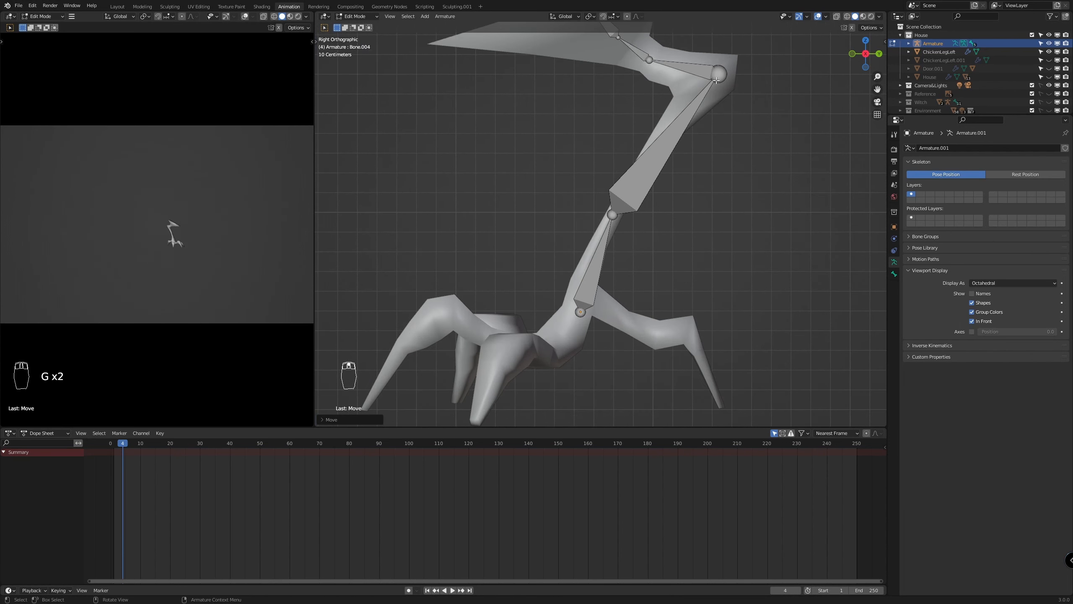
pyautogui.click(716, 80)
pyautogui.press('g')
pyautogui.click(699, 129)
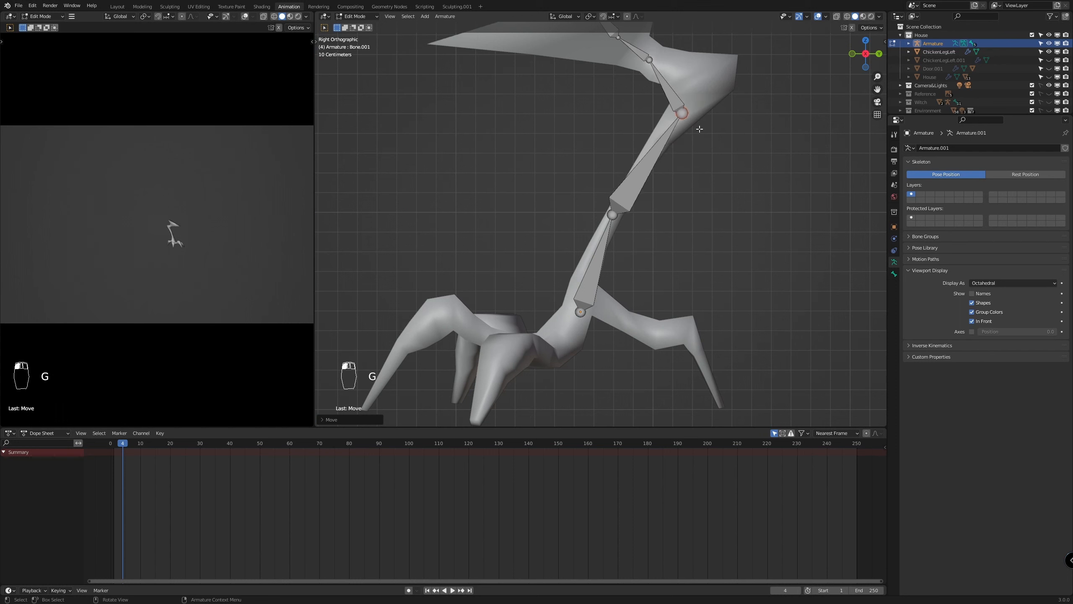
# Move the tip of Bone.002 backward into the leg's rear bend and nudge Bone.001's tip onto the upper shin's centre
pyautogui.click(655, 62)
pyautogui.press('g')
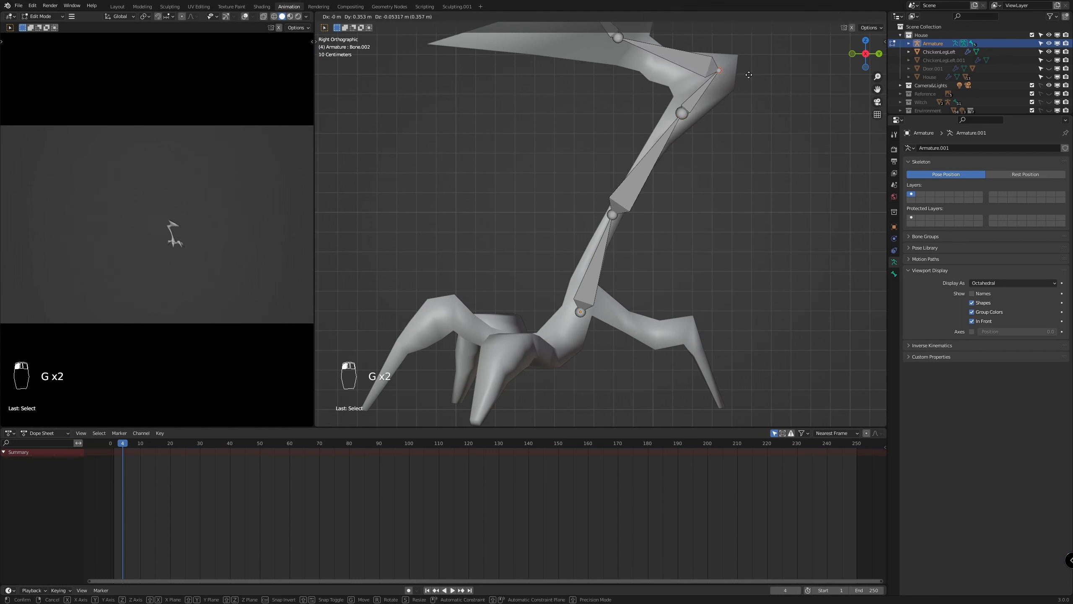
pyautogui.click(752, 72)
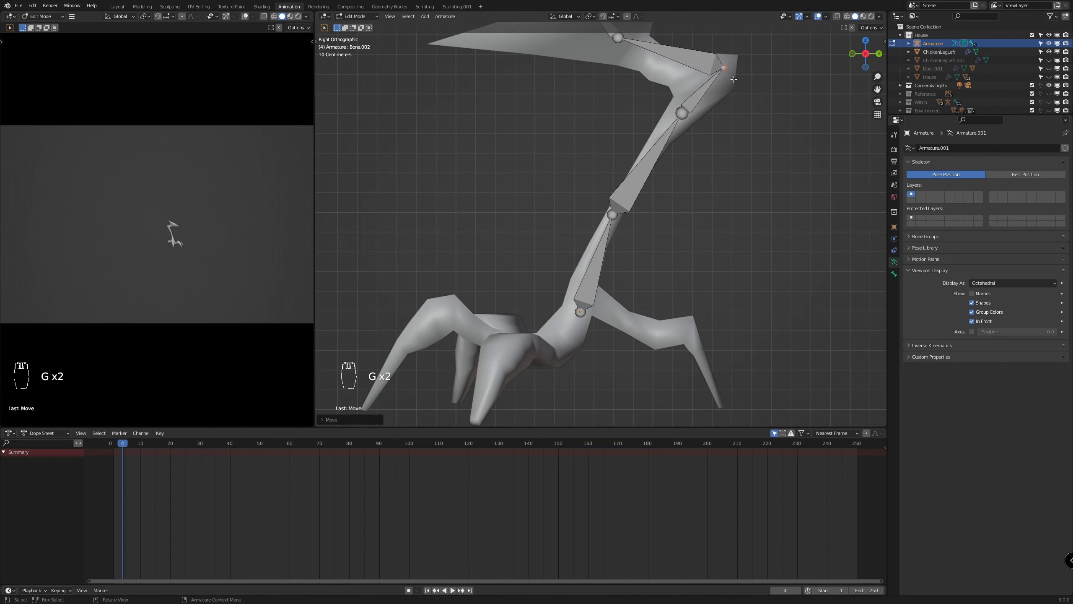
pyautogui.click(679, 114)
pyautogui.press('g')
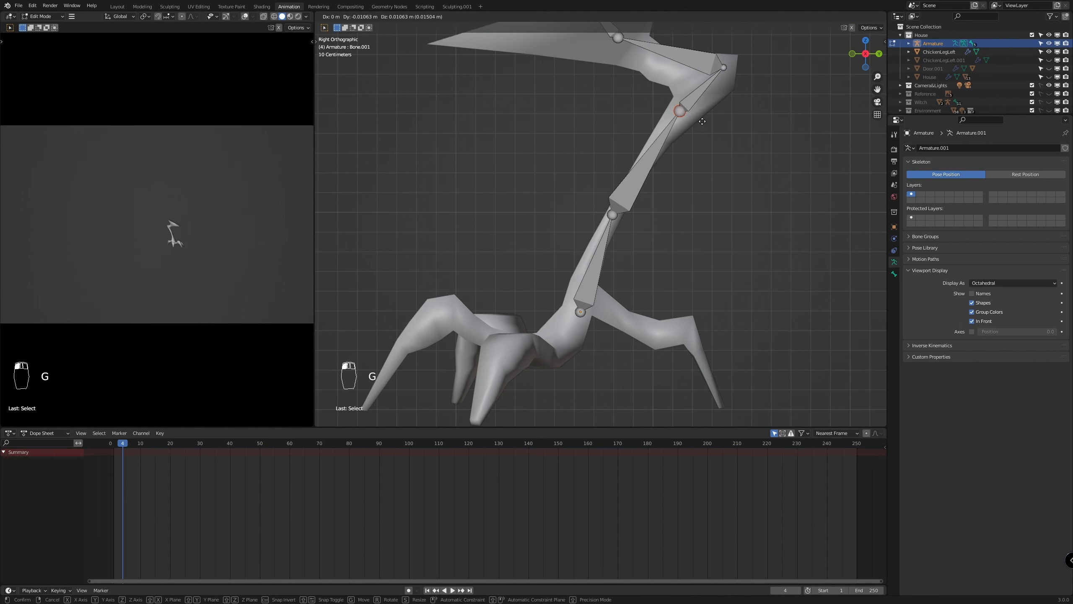
pyautogui.click(702, 121)
# Move the tip of Bone.003 down and backward toward the thigh's base, and shift the mid-shin joint slightly down and backward
pyautogui.scroll(-2, 640, 242)
pyautogui.click(613, 96)
pyautogui.press('g')
pyautogui.press('Tab')
pyautogui.press('Tab')
pyautogui.press('g')
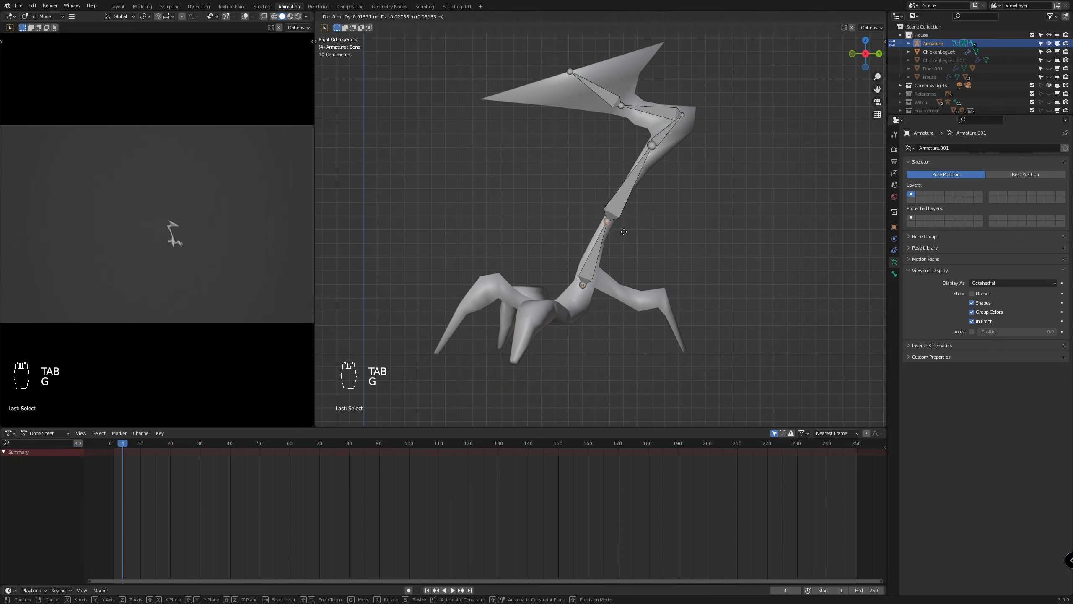
# Fine-tune the tip of Bone.002 inside the rear bend and move the tip of Bone.003 further back to the thigh's narrow base
pyautogui.click(684, 116)
pyautogui.press('g')
pyautogui.click(709, 131)
pyautogui.click(623, 122)
pyautogui.press('g')
pyautogui.click(634, 126)
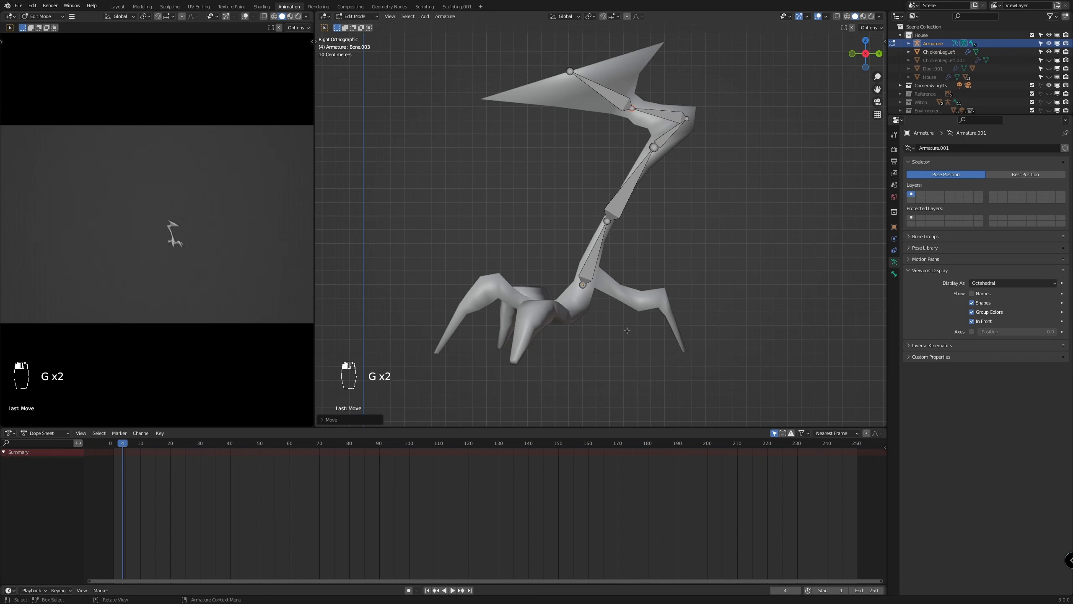
# Duplicate the lowest shin bone, then rotate, shrink and place the copy along the first segment of the rear toe
pyautogui.scroll(2, 627, 331)
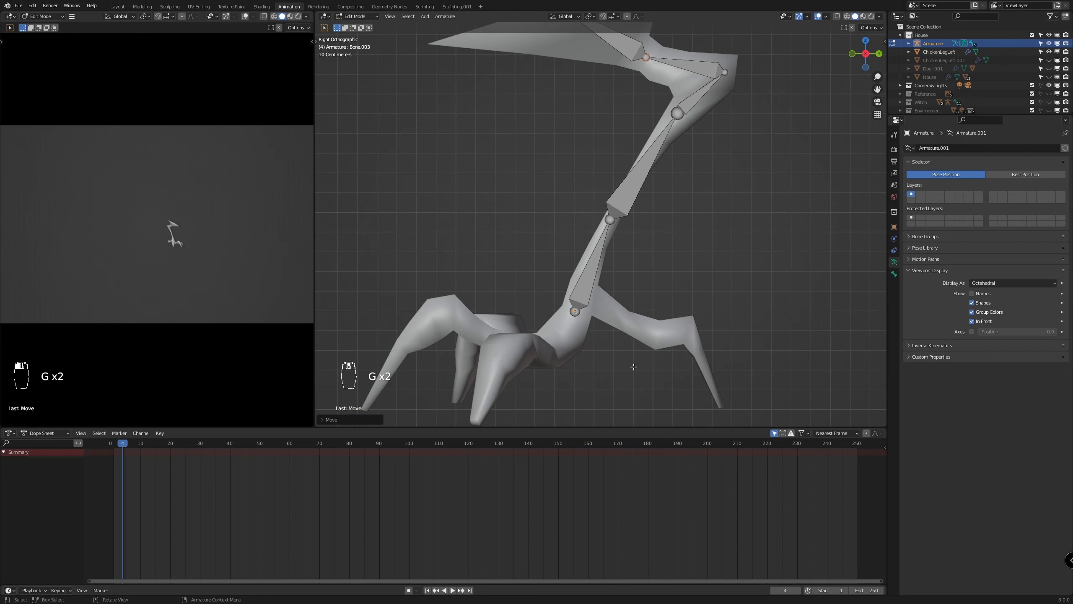
pyautogui.click(591, 286)
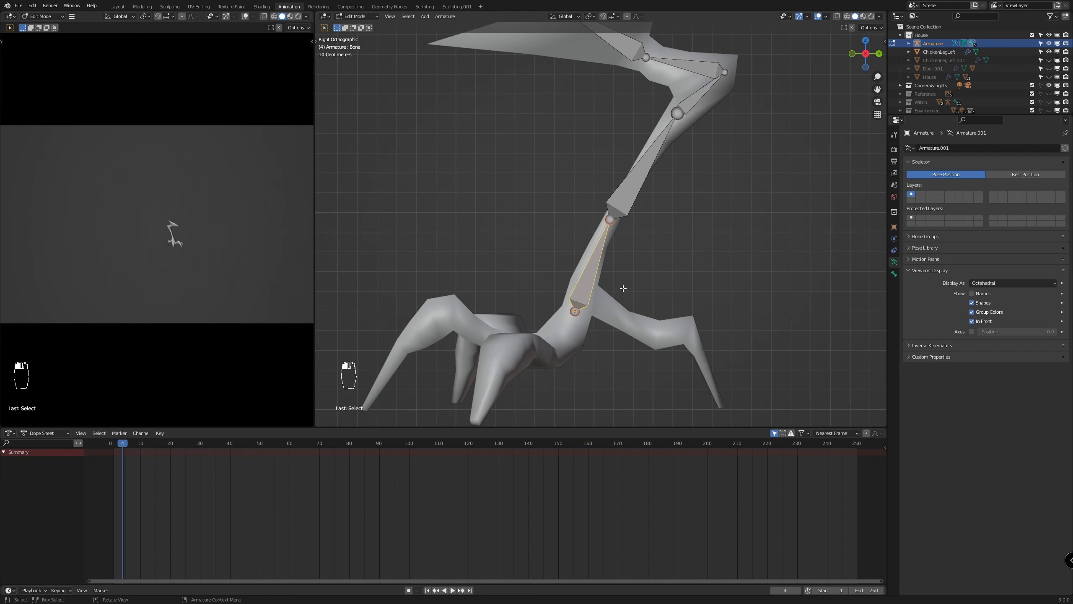
pyautogui.hotkey('shift', 'd')
pyautogui.click(714, 267)
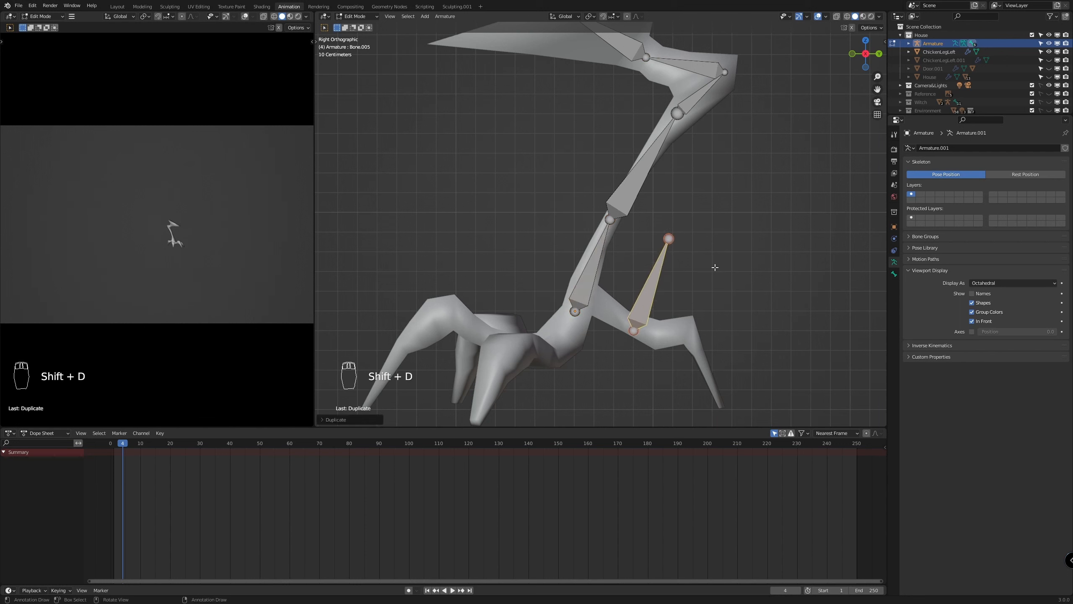
pyautogui.press('r')
pyautogui.click(699, 350)
pyautogui.press('s')
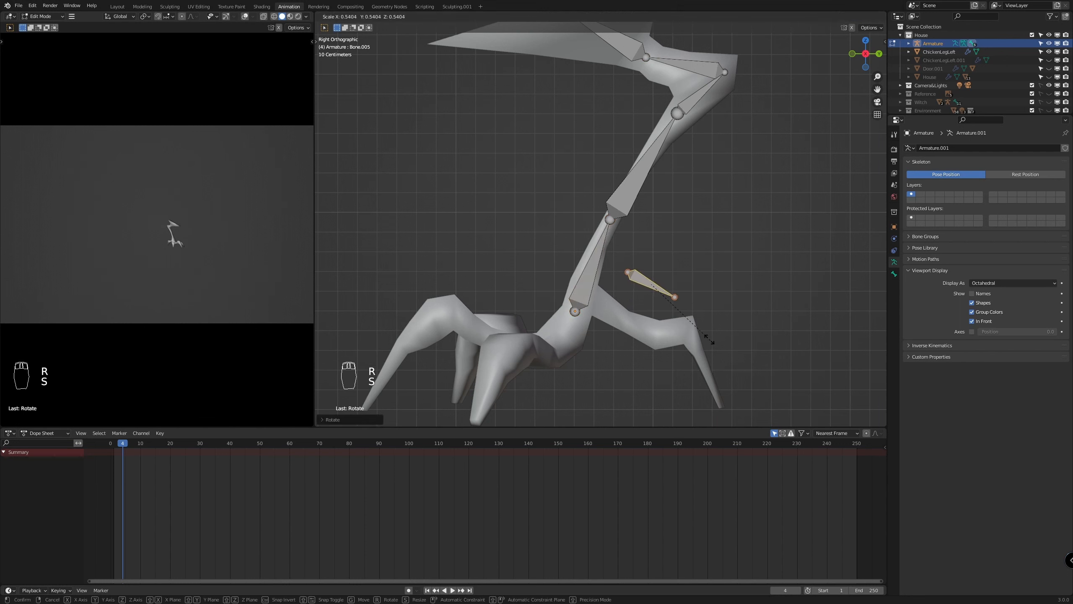
pyautogui.click(714, 338)
pyautogui.press('g')
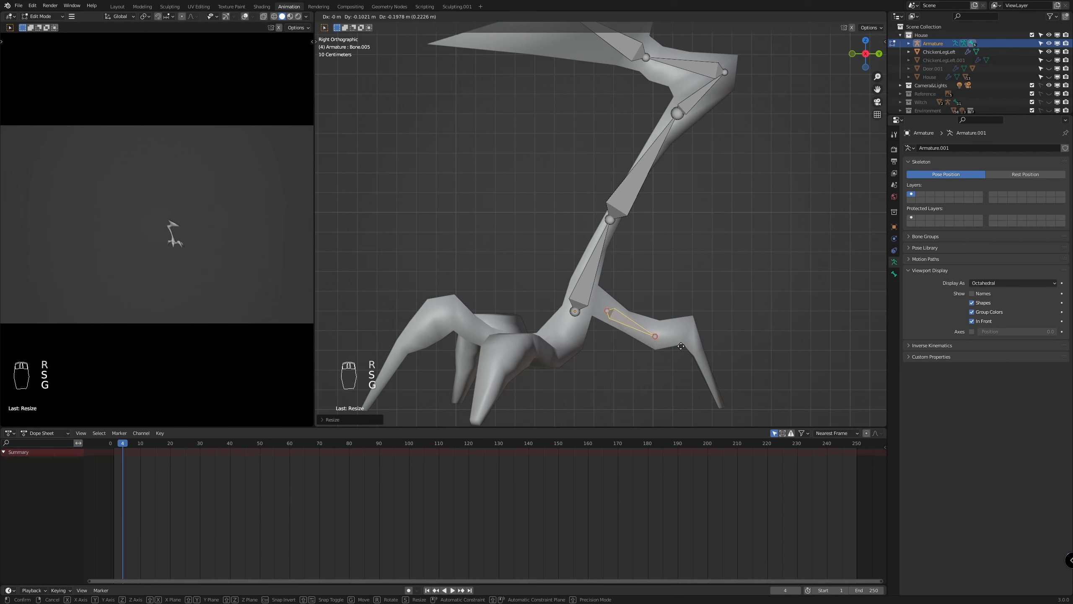
pyautogui.click(675, 344)
# Extrude two more bones from the rear toe bone, one to the toe's knuckle and one to its claw tip
pyautogui.click(650, 334)
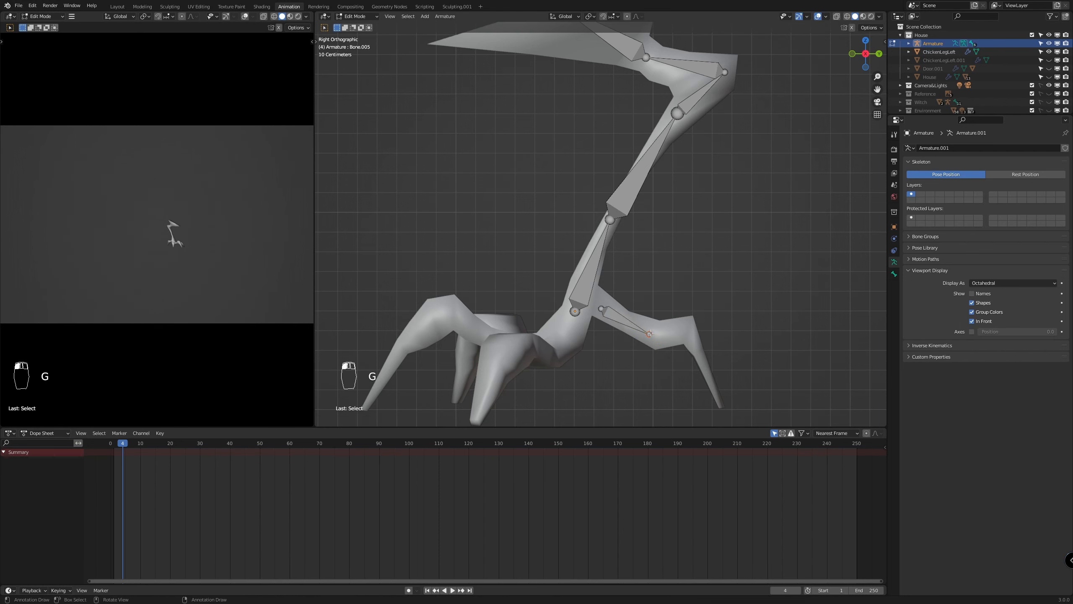
pyautogui.press('e')
pyautogui.click(715, 329)
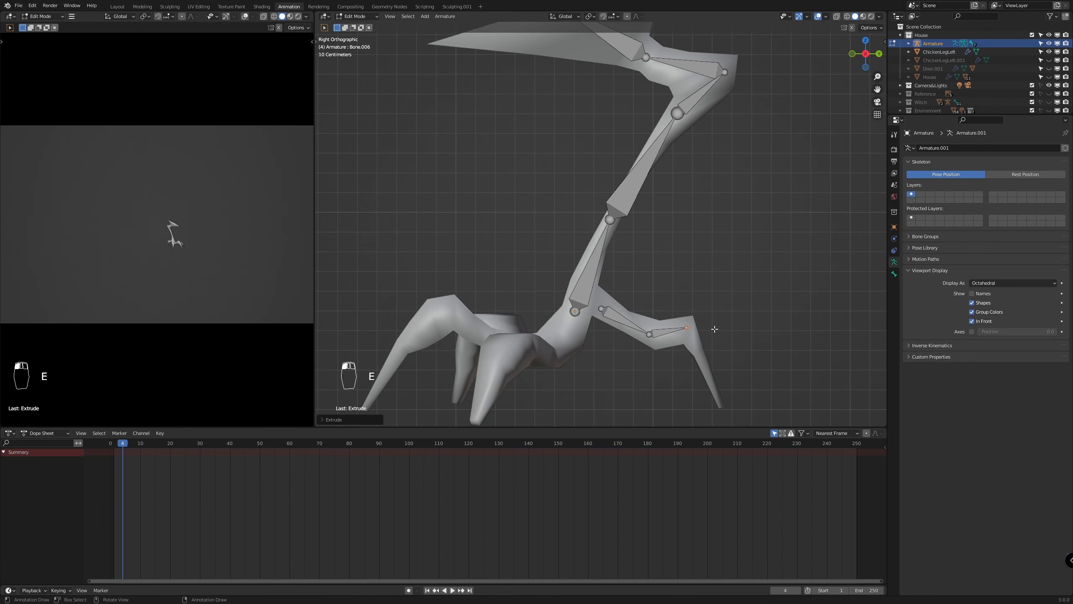
pyautogui.scroll(-3, 709, 328)
pyautogui.press('e')
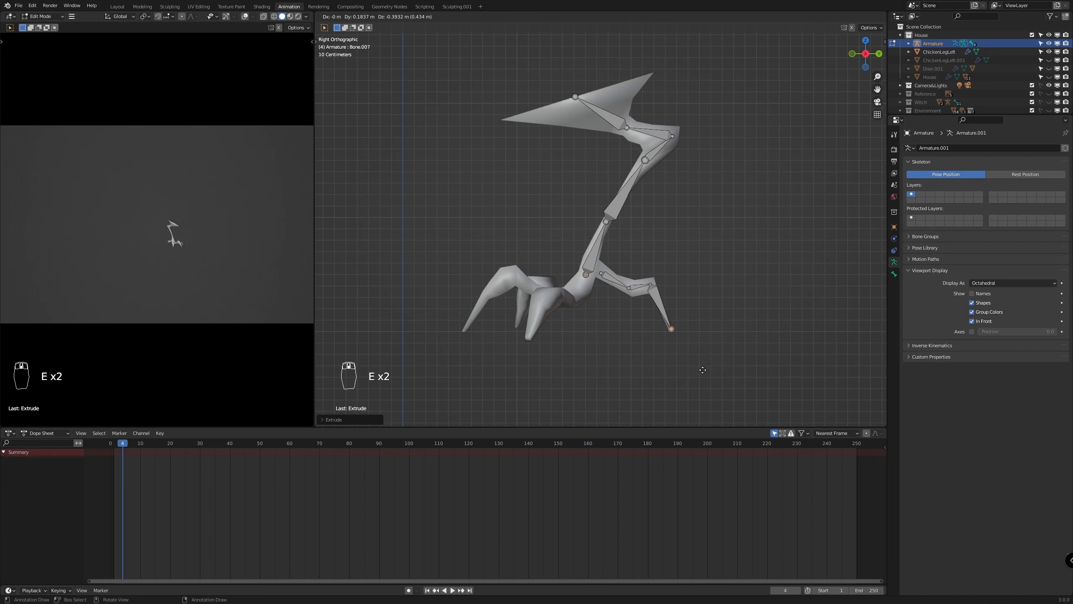
pyautogui.click(703, 371)
# Parent the rear toe's first bone to the lowest shin bone with Keep Offset
pyautogui.scroll(3, 575, 350)
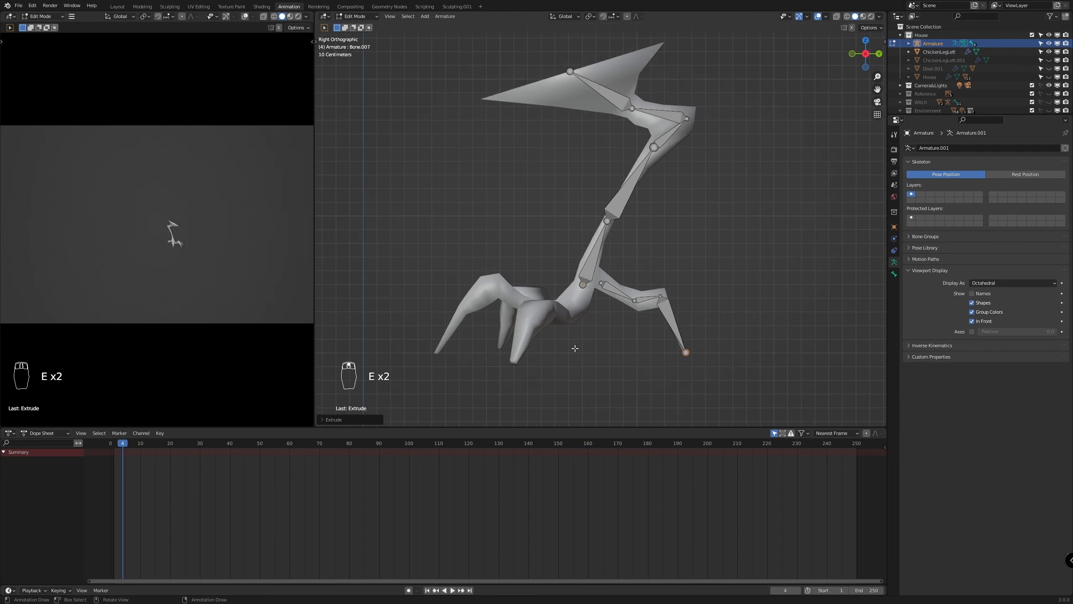
pyautogui.click(621, 317)
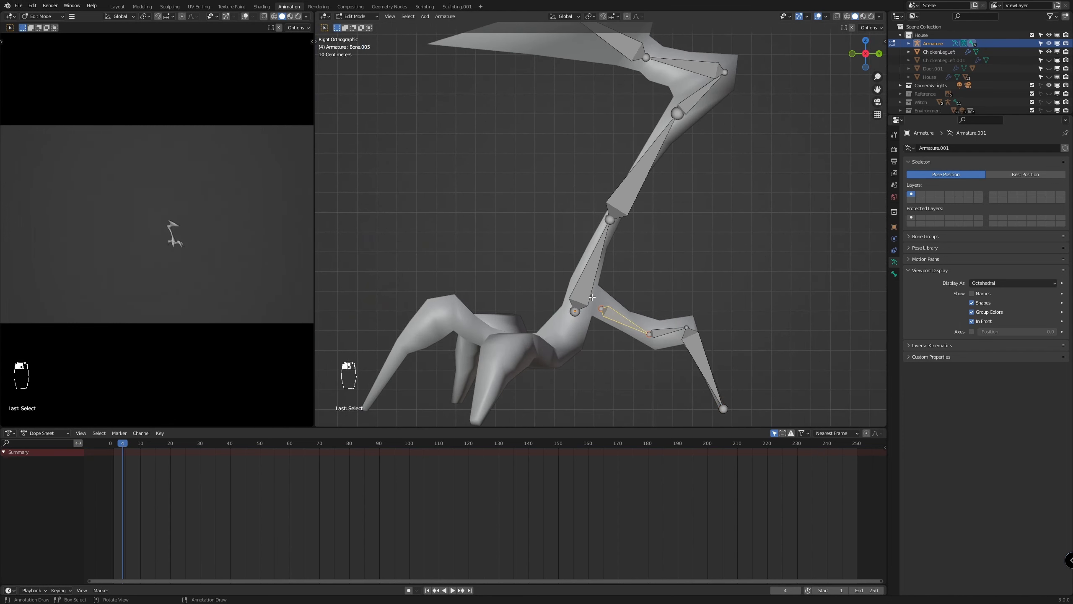
pyautogui.keyDown('shift'); pyautogui.click(583, 298); pyautogui.keyUp('shift')
pyautogui.hotkey('ctrl', 'p')
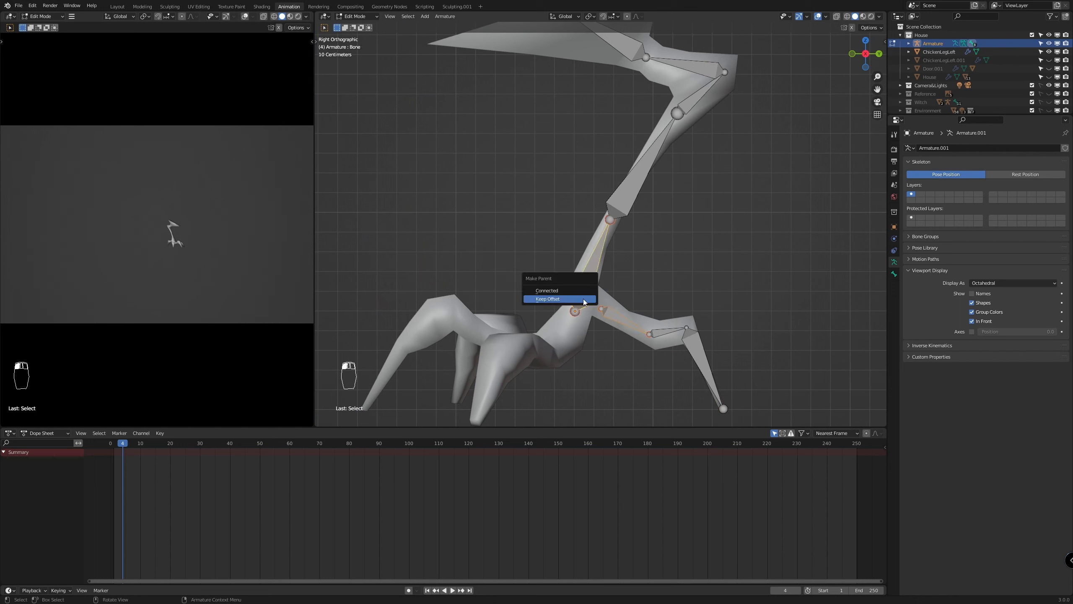
pyautogui.click(584, 299)
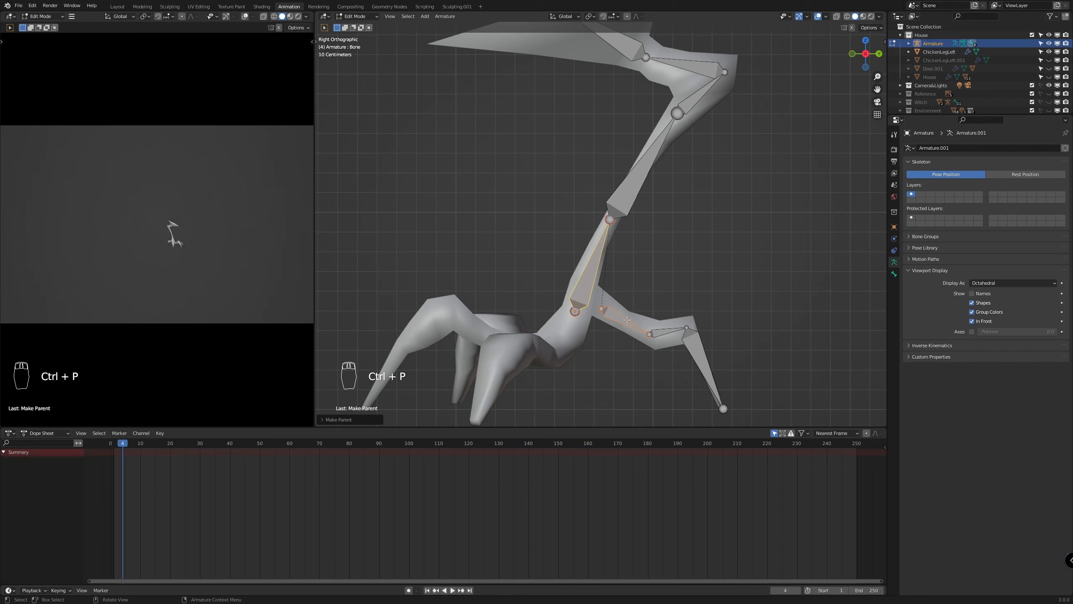
# Duplicate the lowest shin bone again and rotate, scale and move the copy into the base of the middle front toe
pyautogui.click(578, 292)
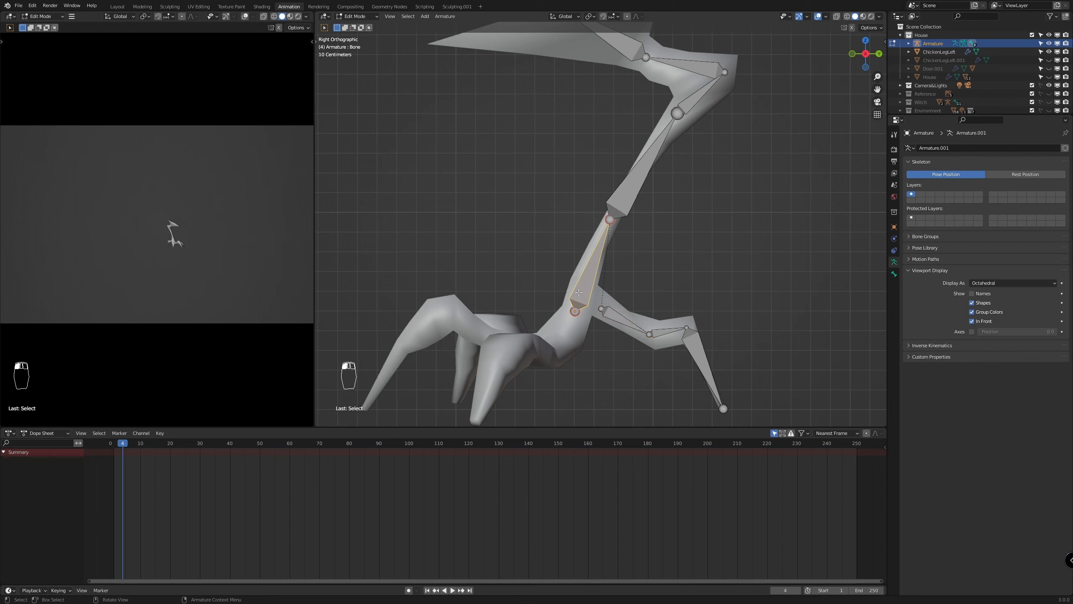
pyautogui.hotkey('shift', 'd')
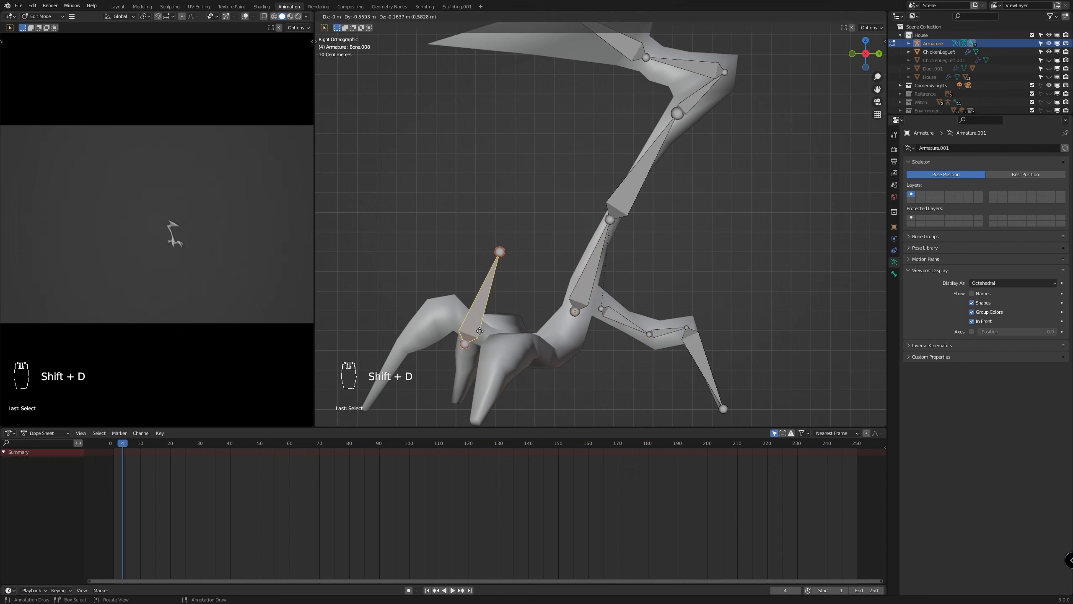
pyautogui.click(475, 334)
pyautogui.press('r')
pyautogui.press('s')
pyautogui.press('g')
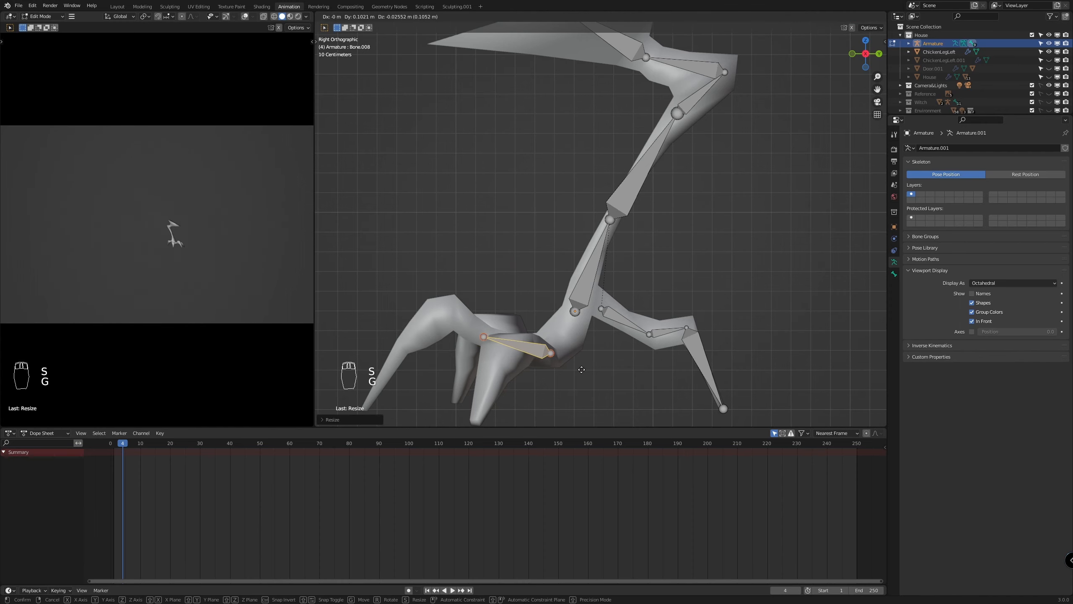
# Extrude the middle front toe's bone chain toward the claw tip and parent it to the lowest shin bone
pyautogui.press('e')
pyautogui.press('e')
pyautogui.click(405, 376)
pyautogui.hotkey('ctrl', 'p')
# Duplicate the middle front toe's bone chain, then rotate and move the copy toward the side toe on the +X side
pyautogui.moveTo(524, 403); pyautogui.dragTo(754, 336, button='middle')
pyautogui.hotkey('shift', 'd')
pyautogui.hotkey('ctrl', 'z')
pyautogui.hotkey('shift', 'd')
pyautogui.press('r')
pyautogui.press('g')
pyautogui.press('KP_3')
pyautogui.click(644, 352)
# Adjust the joints of the duplicated chain to follow the bends of the +X side toe
pyautogui.press('g')
pyautogui.click(694, 360)
pyautogui.press('g')
pyautogui.press('g')
# From the top view, duplicate the middle toe's bone chain and rotate and move the copy into the opposite side toe
pyautogui.press('g')
pyautogui.click(686, 357)
pyautogui.press('KP_7')
pyautogui.hotkey('shift', 'd')
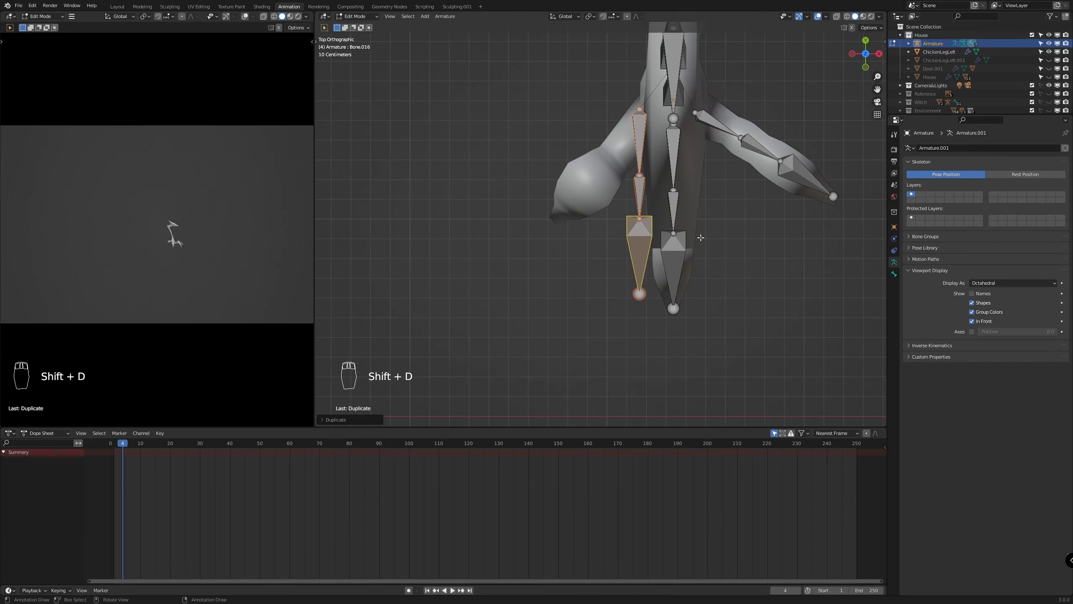
pyautogui.press('r')
pyautogui.press('g')
# Reposition the joints of the -X side toe's bones so they sit inside the toe mesh
pyautogui.press('g')
pyautogui.moveTo(563, 220); pyautogui.dragTo(592, 270, button='middle')
pyautogui.press('g')
pyautogui.click(546, 356)
pyautogui.press('g')
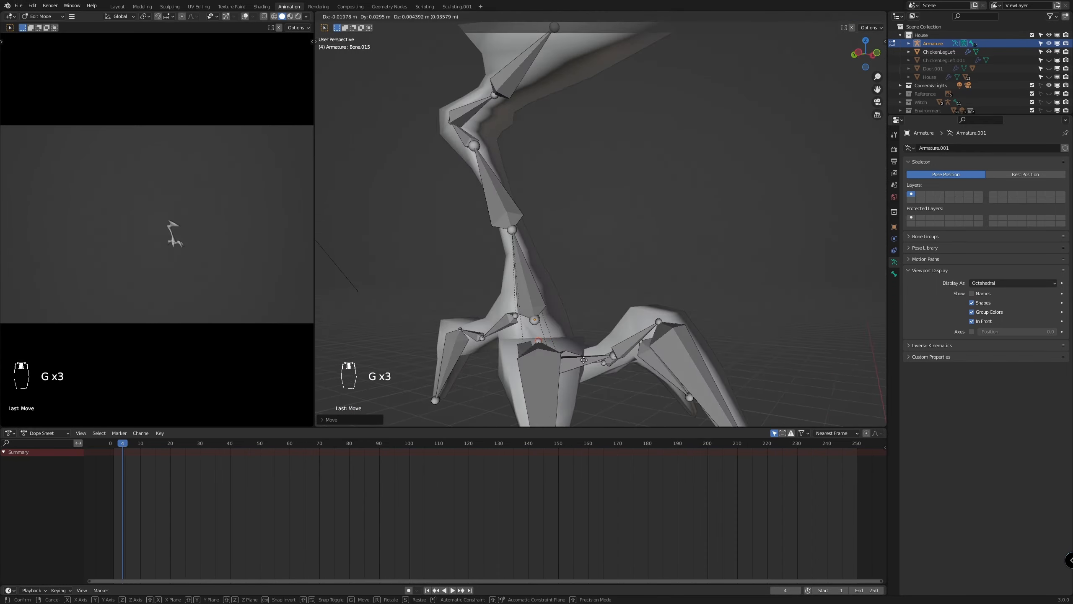
pyautogui.press('KP_7')
pyautogui.press('g')
pyautogui.press('g')
pyautogui.press('KP_7')
pyautogui.press('g')
pyautogui.click(645, 363)
pyautogui.moveTo(645, 363); pyautogui.dragTo(626, 308, button='middle')
# Leave Edit Mode and parent the ChickenLegLeft mesh to the armature With Automatic Weights
pyautogui.scroll(-5, 602, 294)
pyautogui.moveTo(704, 250); pyautogui.dragTo(697, 335, button='middle')
pyautogui.scroll(-4, 670, 285)
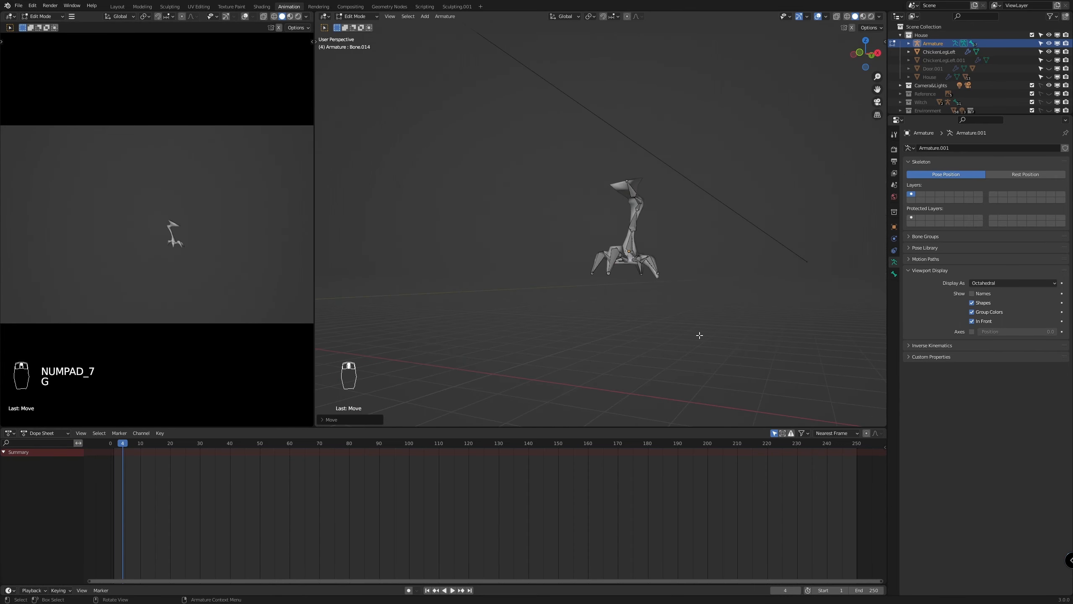
pyautogui.press('KP_1')
pyautogui.scroll(8, 706, 328)
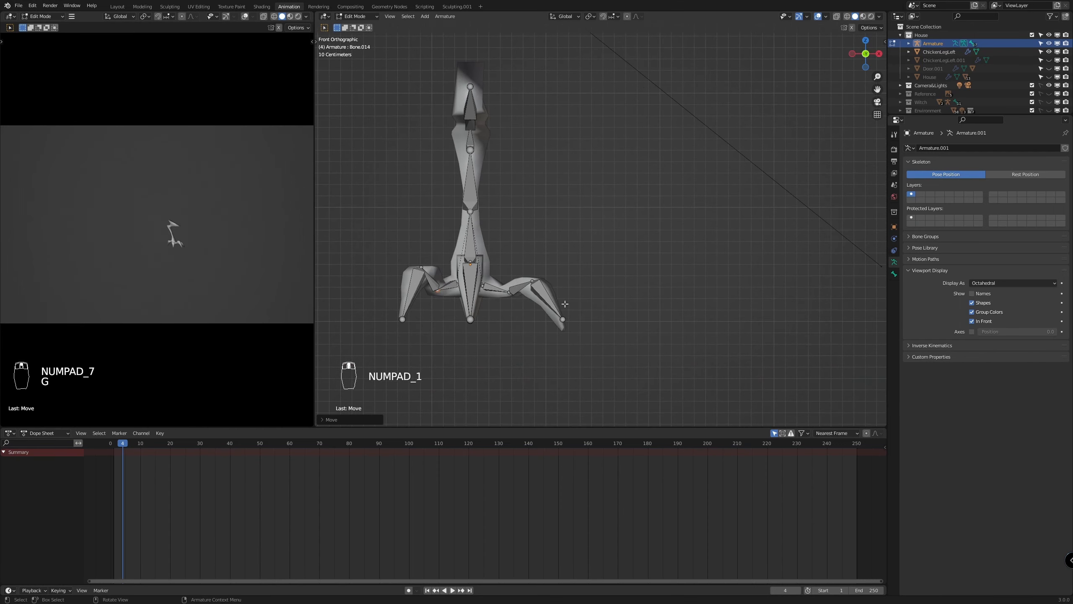
pyautogui.keyDown('shift'); pyautogui.moveTo(549, 253); pyautogui.dragTo(669, 266, button='middle'); pyautogui.keyUp('shift')
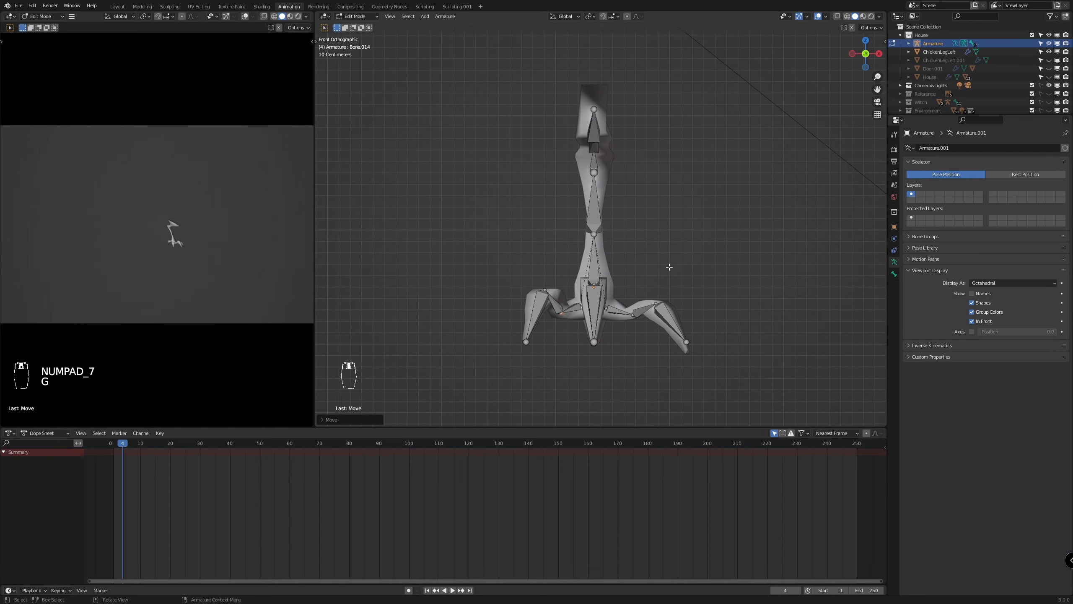
pyautogui.press('Tab')
pyautogui.click(594, 260)
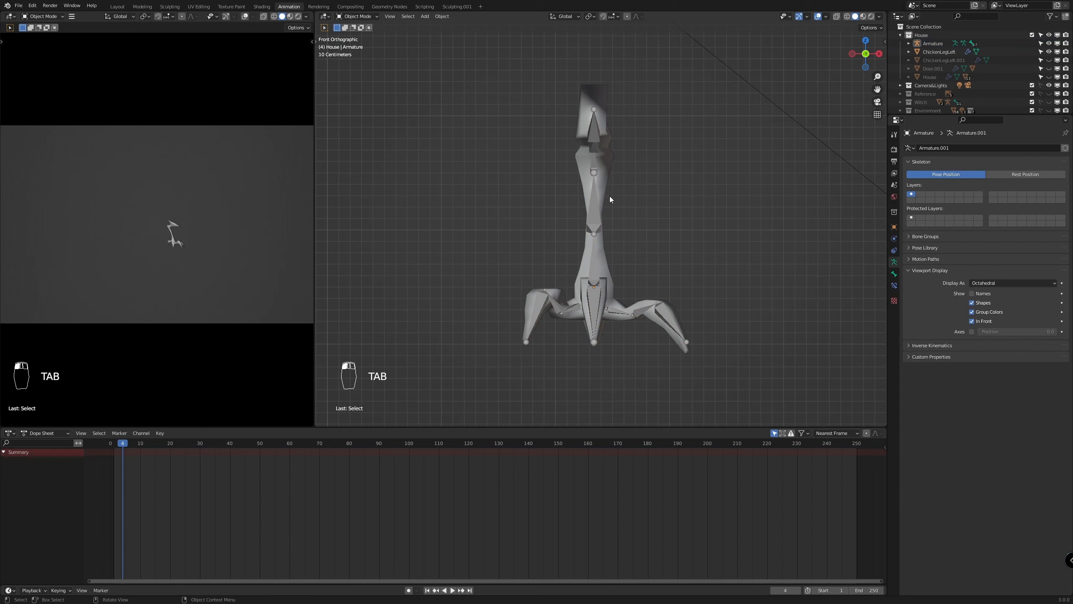
pyautogui.click(596, 202)
pyautogui.keyDown('shift'); pyautogui.click(595, 225); pyautogui.keyUp('shift')
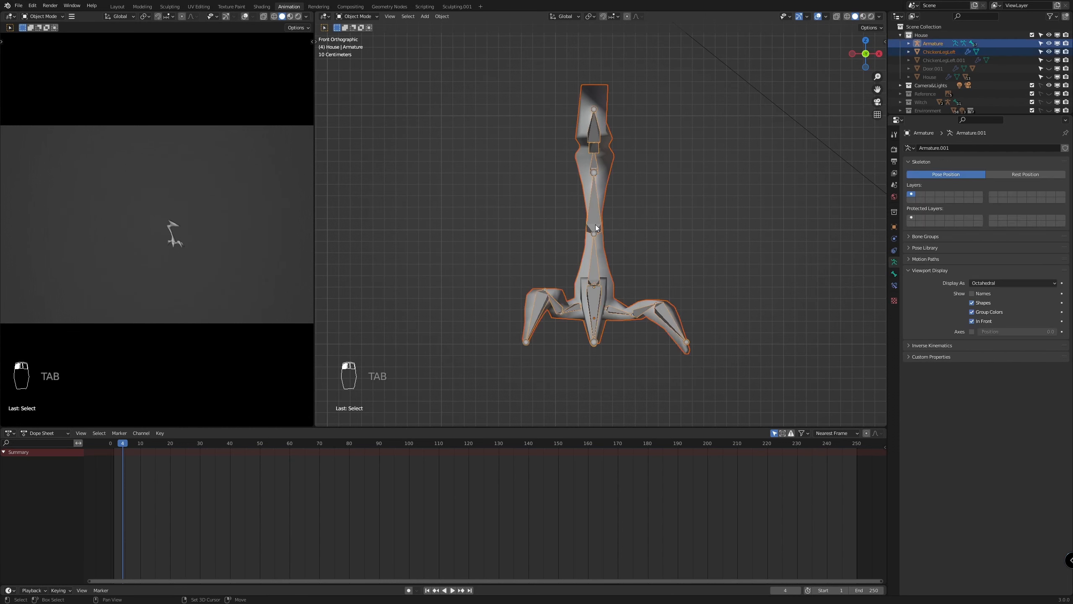
pyautogui.hotkey('ctrl', 'p')
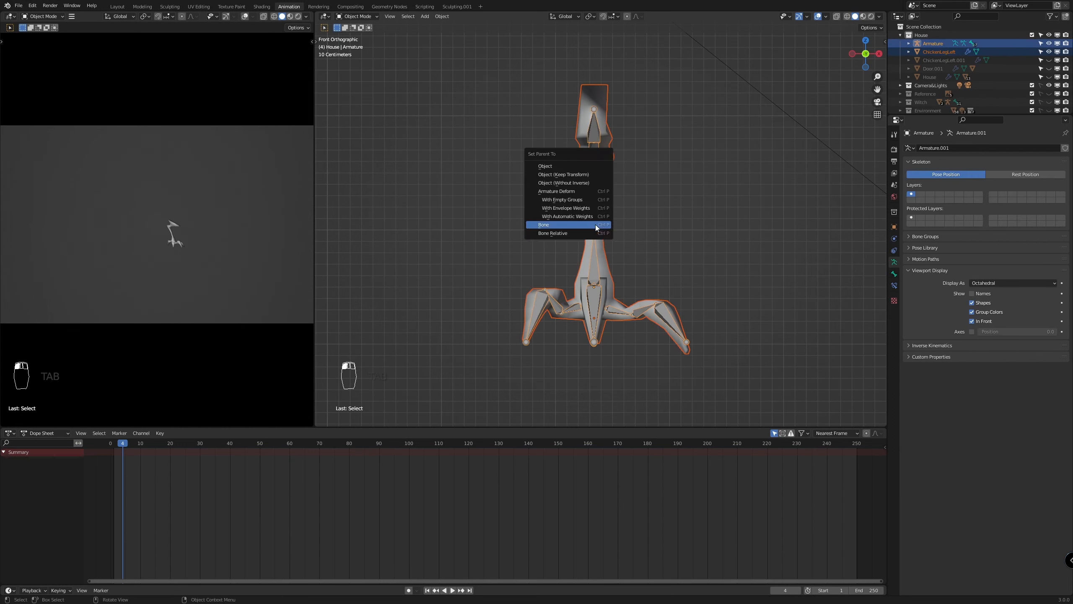
pyautogui.click(562, 216)
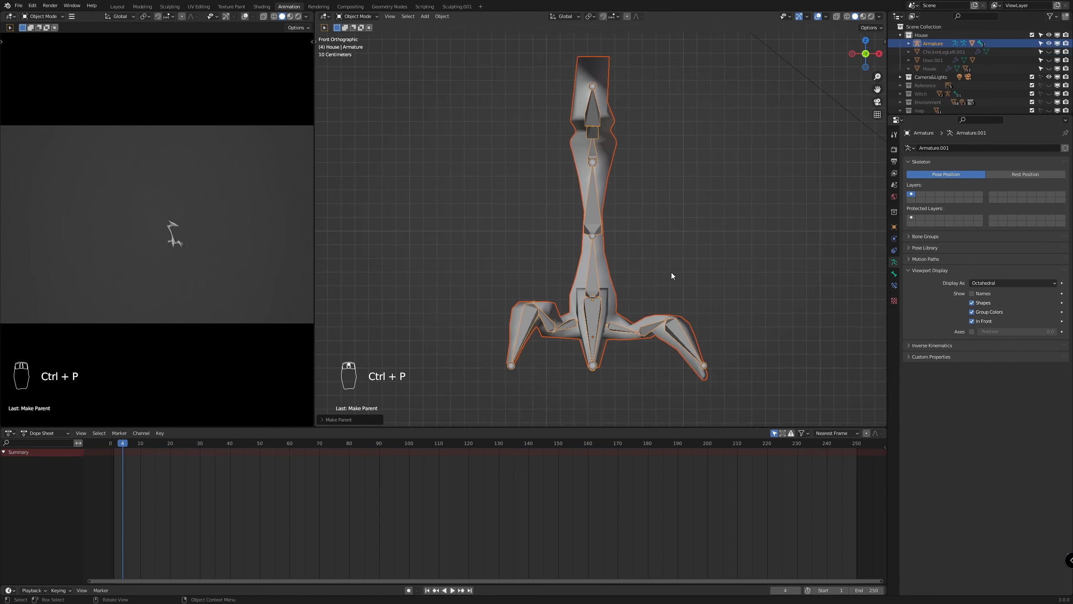
# Switch the armature to Pose Mode and test-rotate the toe bones, including the rear toe's Bone.005, to check the mesh deformation
pyautogui.scroll(-2, 671, 272)
pyautogui.click(592, 218)
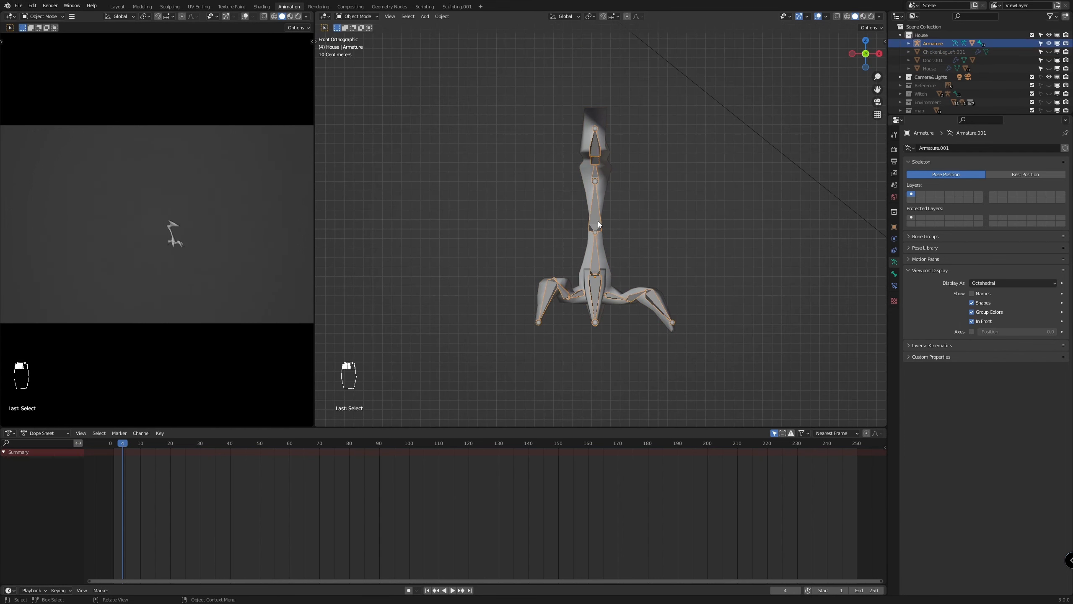
pyautogui.hotkey('ctrl', 'Tab')
pyautogui.moveTo(718, 271); pyautogui.dragTo(653, 284, button='middle')
pyautogui.click(630, 334)
pyautogui.moveTo(650, 336); pyautogui.dragTo(642, 357, button='middle')
pyautogui.click(604, 302)
pyautogui.press('r')
pyautogui.rightClick(610, 344)
pyautogui.click(672, 286)
pyautogui.press('r')
pyautogui.moveTo(714, 367); pyautogui.dragTo(743, 375, button='middle')
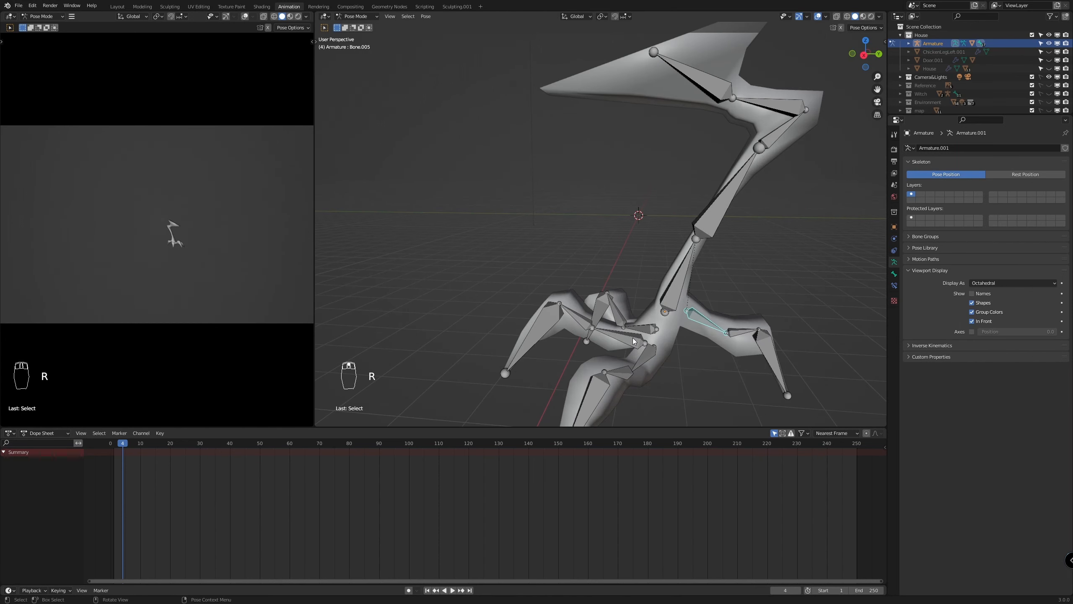
# Test-rotate the leg bones one by one, from the lower leg up to Bone.004, and cancel the trial rotations after checking the deformation
pyautogui.click(625, 325)
pyautogui.moveTo(676, 334); pyautogui.dragTo(726, 347, button='middle')
pyautogui.click(580, 289)
pyautogui.moveTo(676, 277); pyautogui.dragTo(646, 256, button='middle')
pyautogui.click(651, 261)
pyautogui.press('r')
pyautogui.click(677, 208)
pyautogui.press('r')
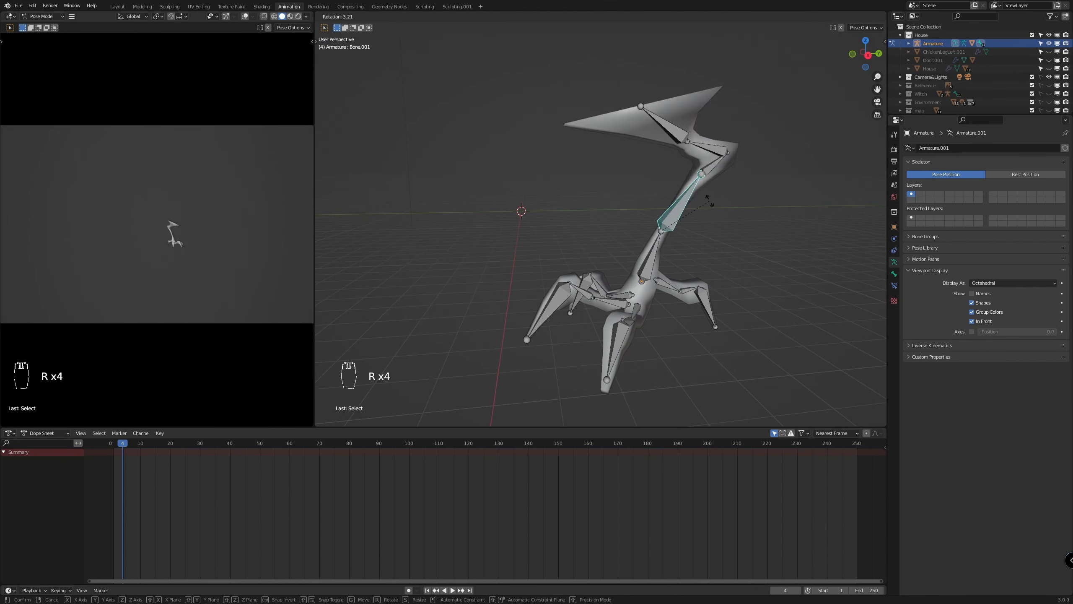
pyautogui.click(710, 163)
pyautogui.click(703, 146)
pyautogui.press('r')
pyautogui.rightClick(628, 153)
pyautogui.click(657, 134)
pyautogui.press('r')
pyautogui.rightClick(630, 139)
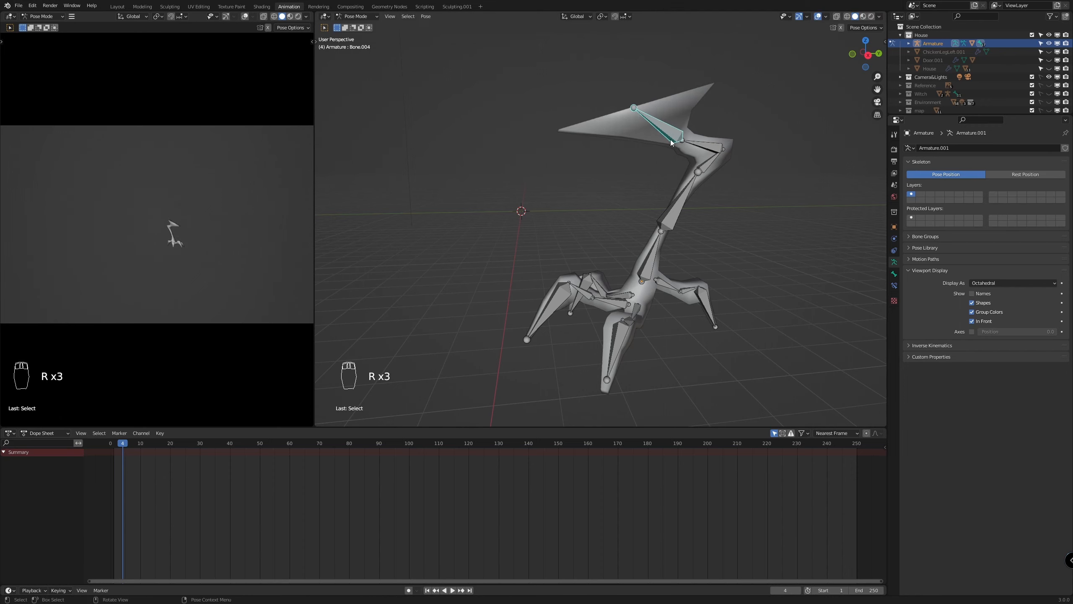
# Open the bone properties of the rear toe's Bone.005, test-rotate the bone to inspect the mesh, and undo the rotations
pyautogui.moveTo(653, 334); pyautogui.dragTo(626, 311, button='middle')
pyautogui.click(679, 295)
pyautogui.click(894, 275)
pyautogui.press('r')
pyautogui.click(772, 212)
pyautogui.moveTo(769, 218); pyautogui.dragTo(585, 321, button='middle')
pyautogui.press('r')
pyautogui.press('x')
pyautogui.click(575, 395)
pyautogui.moveTo(583, 391); pyautogui.dragTo(817, 319, button='middle')
pyautogui.hotkey('ctrl', 'z')
pyautogui.hotkey('ctrl', 'z')
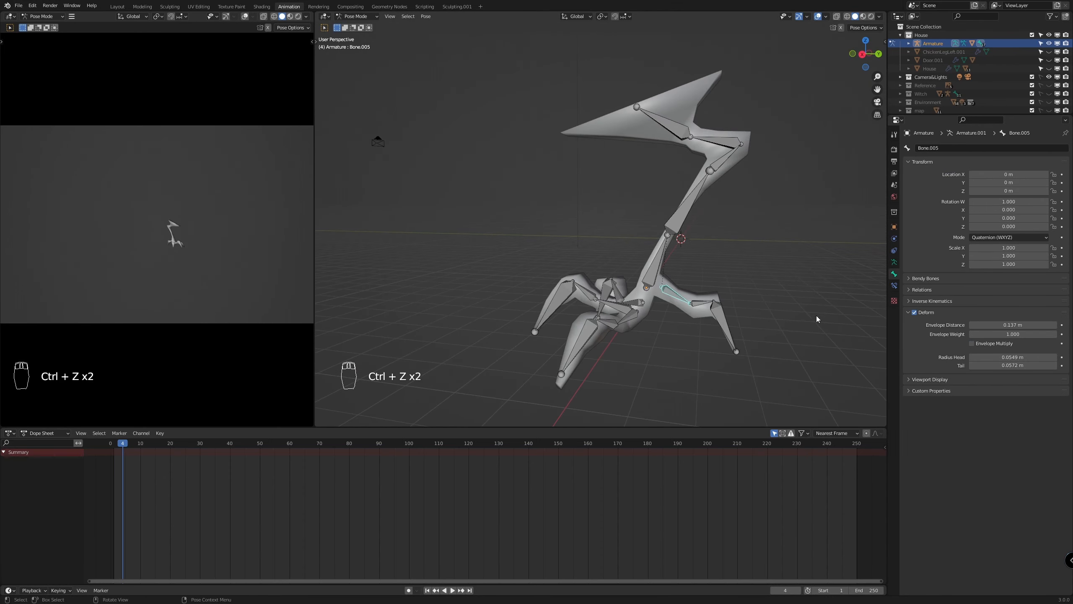
pyautogui.press('r')
pyautogui.rightClick(732, 223)
# Enable Envelope Multiply for the toe's Bone.011, test-rotate the bone and undo the rotation
pyautogui.moveTo(725, 237); pyautogui.dragTo(625, 296, button='middle')
pyautogui.click(588, 319)
pyautogui.press('r')
pyautogui.moveTo(841, 279); pyautogui.dragTo(721, 344, button='middle')
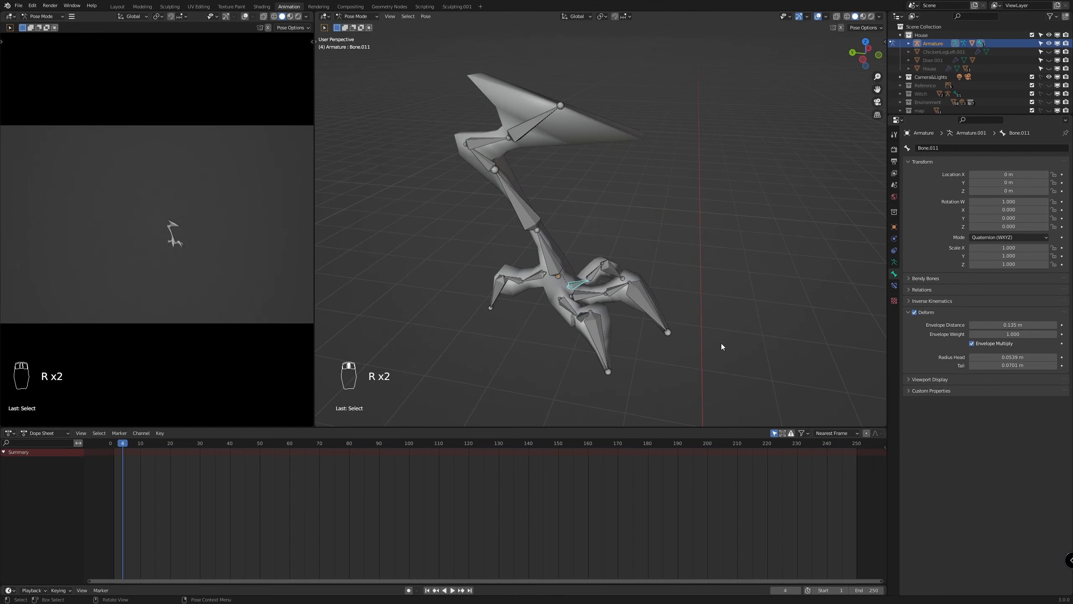
pyautogui.press('r')
pyautogui.press('r')
pyautogui.moveTo(726, 270); pyautogui.dragTo(761, 191, button='middle')
pyautogui.click(697, 237)
pyautogui.hotkey('ctrl', 'z')
# Test-rotate toe bones Bone.014 and Bone.008 without keeping the rotation, and enable Envelope Multiply for Bone.008
pyautogui.click(566, 291)
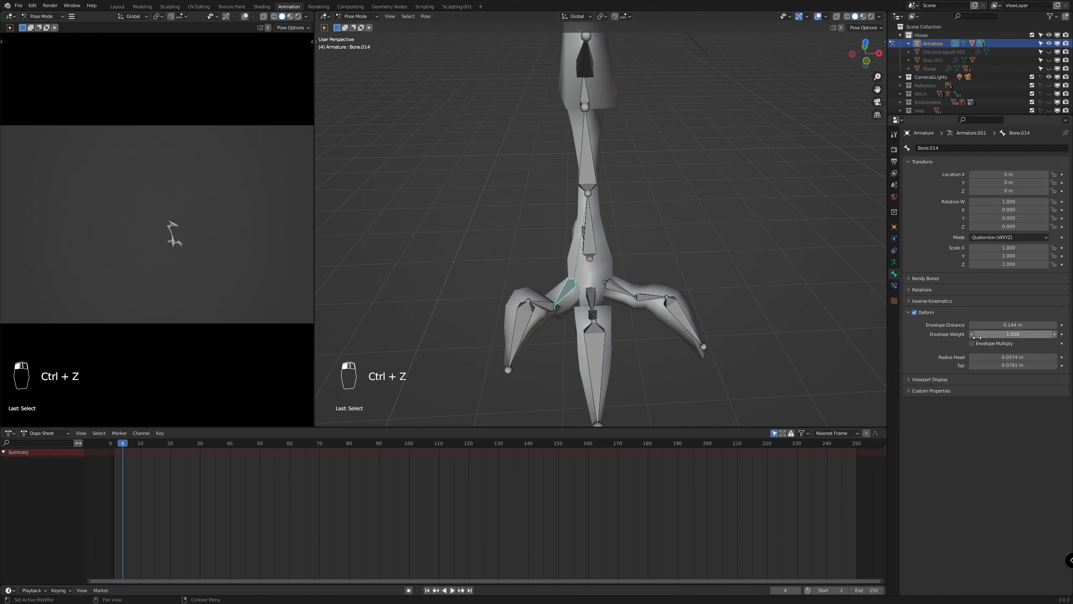
pyautogui.moveTo(676, 236); pyautogui.dragTo(562, 254, button='middle')
pyautogui.press('r')
pyautogui.rightClick(541, 192)
pyautogui.moveTo(634, 270); pyautogui.dragTo(592, 237, button='middle')
pyautogui.click(612, 320)
pyautogui.press('r')
pyautogui.rightClick(672, 267)
# Enable Envelope Multiply for Bone.001 in the leg, and test-rotate Bone.001 and Bone.002, cancelling each rotation
pyautogui.moveTo(697, 237); pyautogui.dragTo(665, 225, button='middle')
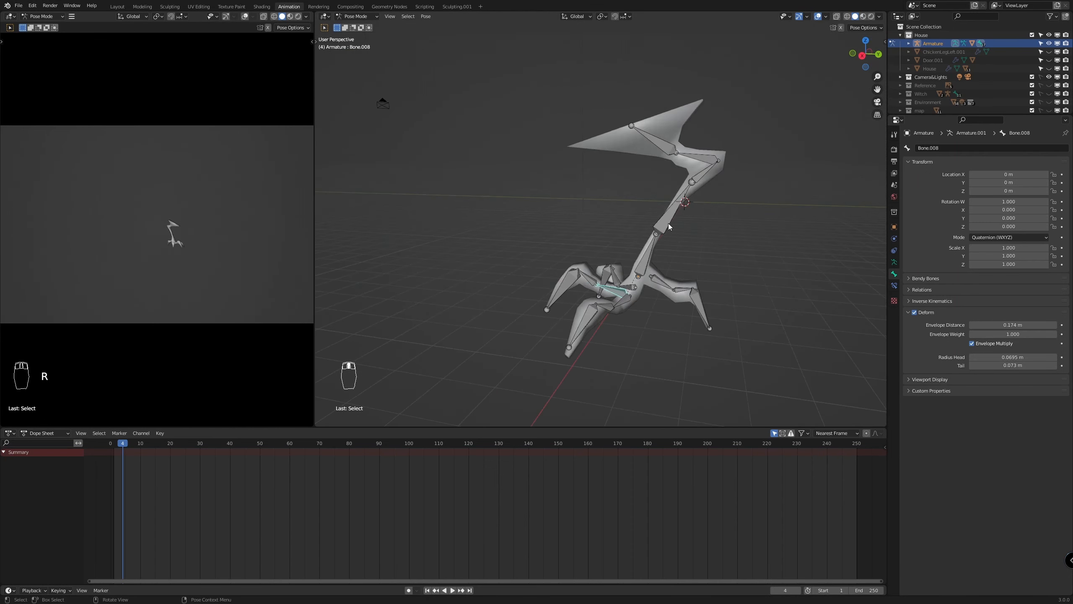
pyautogui.click(667, 222)
pyautogui.press('r')
pyautogui.rightClick(728, 196)
pyautogui.click(705, 171)
pyautogui.press('r')
pyautogui.rightClick(744, 210)
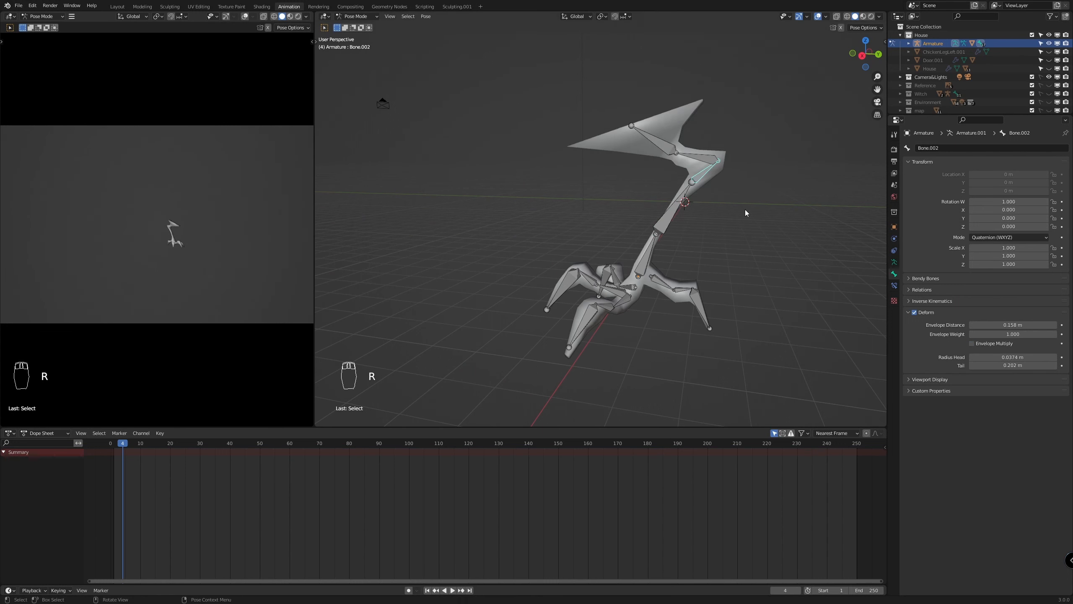
pyautogui.press('r')
pyautogui.rightClick(793, 182)
# Enable Envelope Multiply for the upper leg's Bone.003 and test-rotate it, cancelling each rotation
pyautogui.click(710, 157)
pyautogui.press('r')
pyautogui.rightClick(697, 151)
pyautogui.press('r')
pyautogui.rightClick(695, 148)
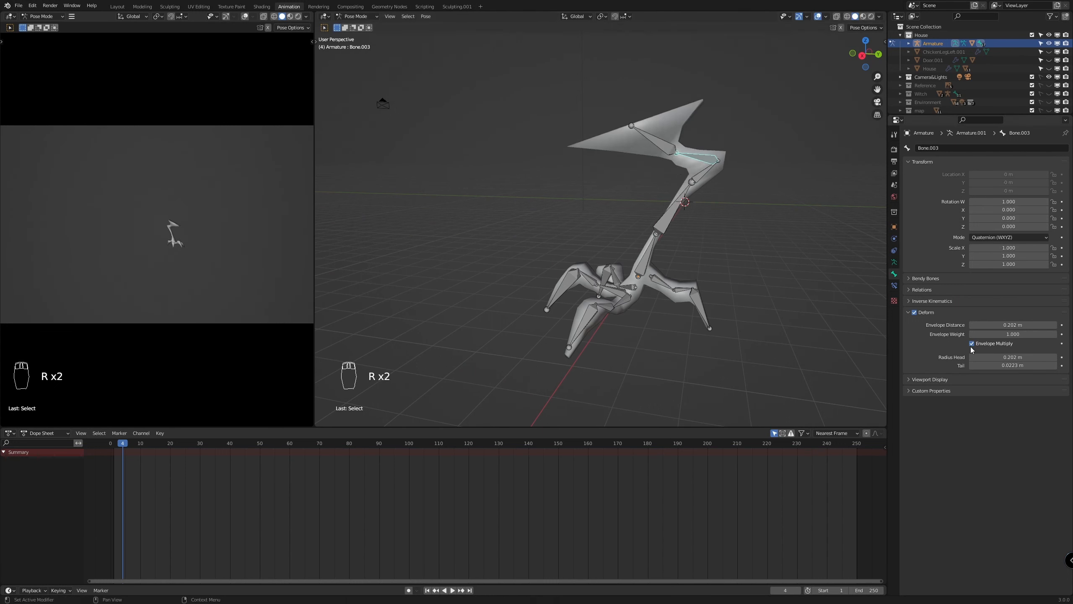
pyautogui.press('r')
pyautogui.rightClick(689, 145)
# Test-rotate Bone.004 at the top of the leg and the toe's Bone.010, cancelling each rotation
pyautogui.click(651, 138)
pyautogui.press('r')
pyautogui.rightClick(648, 139)
pyautogui.press('r')
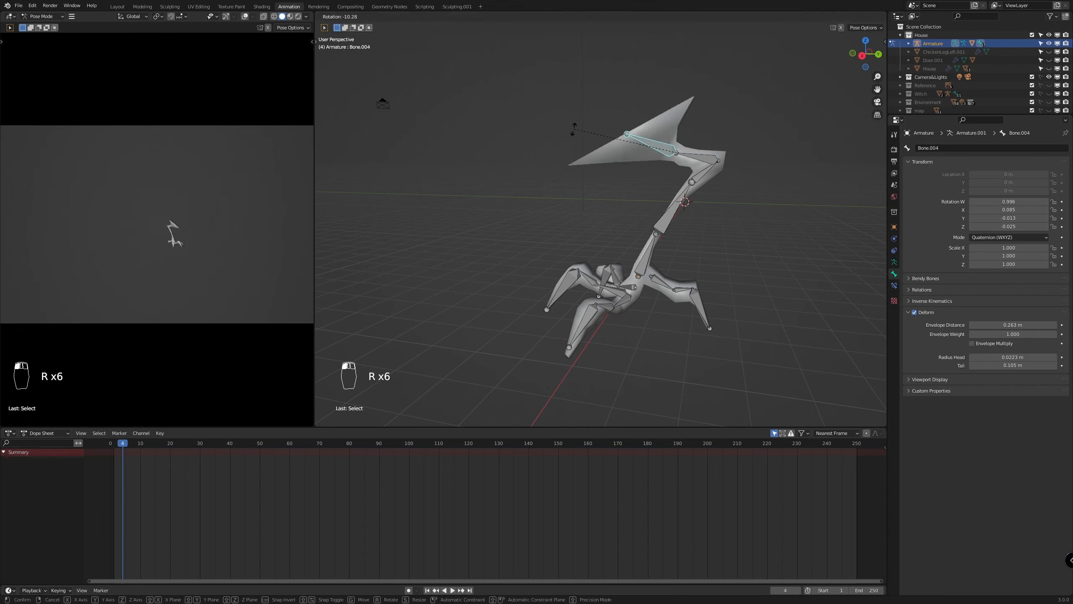
pyautogui.rightClick(579, 135)
pyautogui.moveTo(634, 186); pyautogui.dragTo(653, 219, button='middle')
pyautogui.click(584, 287)
pyautogui.press('r')
pyautogui.rightClick(547, 272)
# Rename the armature to ChickenLeg and unhide the second leg mesh, ChickenLegLeft.001
pyautogui.moveTo(629, 309); pyautogui.dragTo(716, 322, button='middle')
pyautogui.press('KP_1')
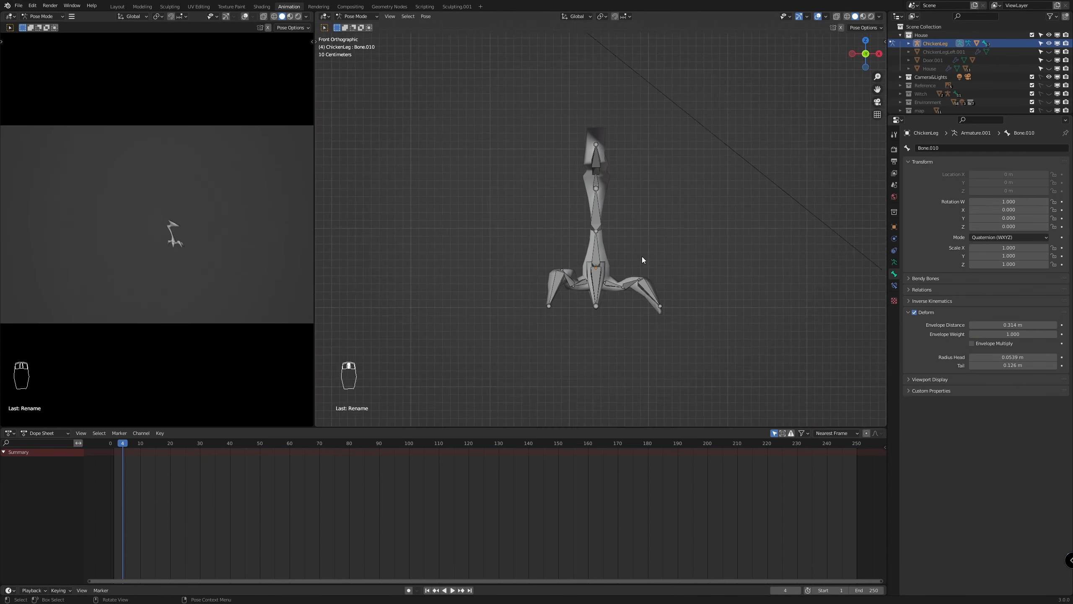
pyautogui.click(1047, 51)
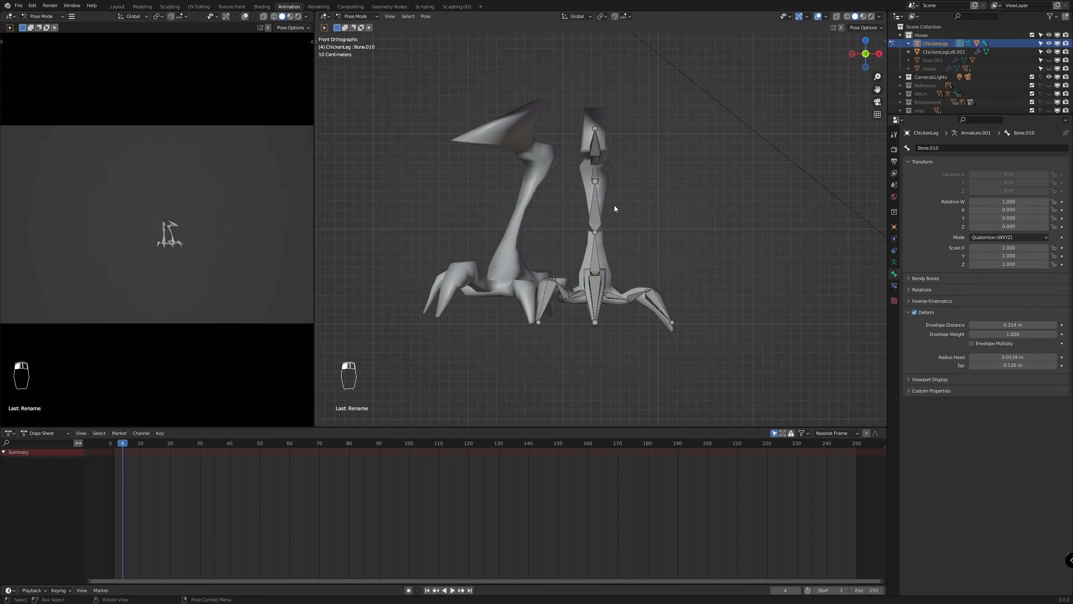
pyautogui.moveTo(605, 194); pyautogui.dragTo(623, 218, button='middle')
# Return to Object Mode and rotate the ChickenLeg armature around the global Z axis to turn the leg outward
pyautogui.hotkey('ctrl', 'Tab')
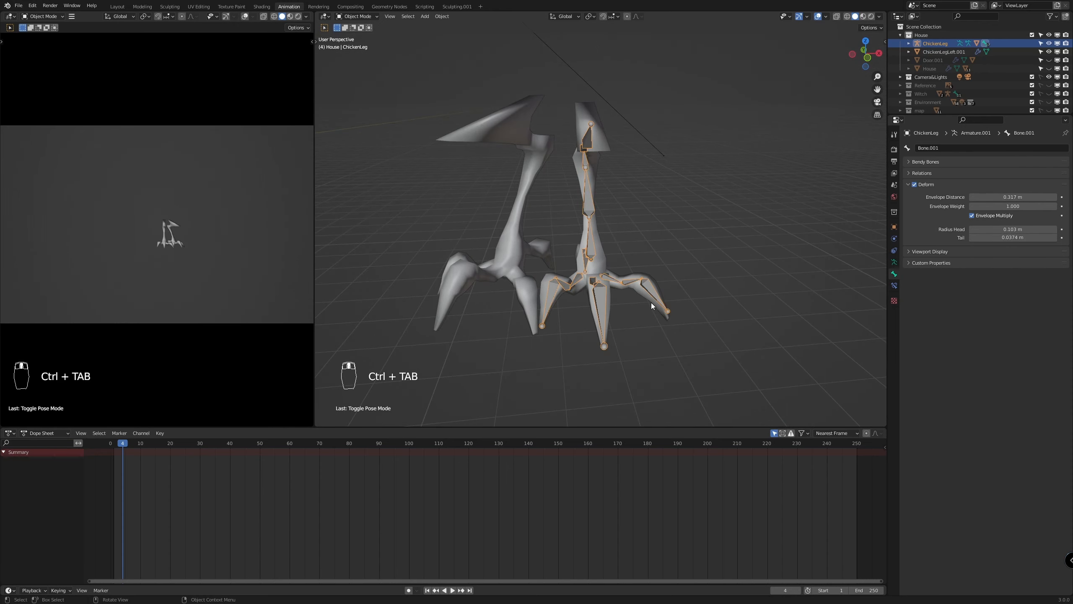
pyautogui.press('r')
pyautogui.press('z')
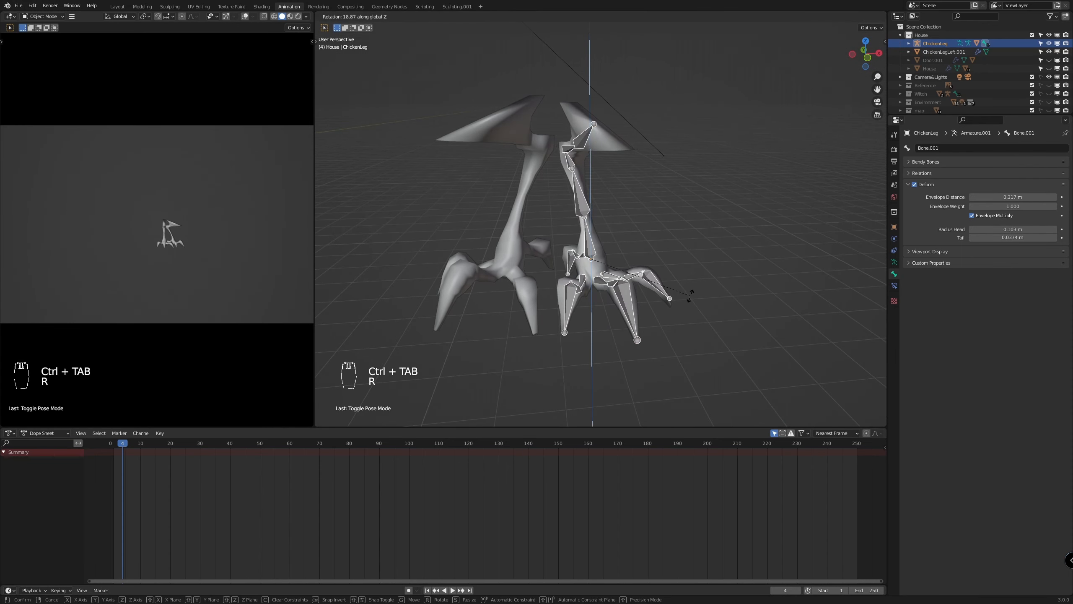
pyautogui.press('r')
pyautogui.click(688, 312)
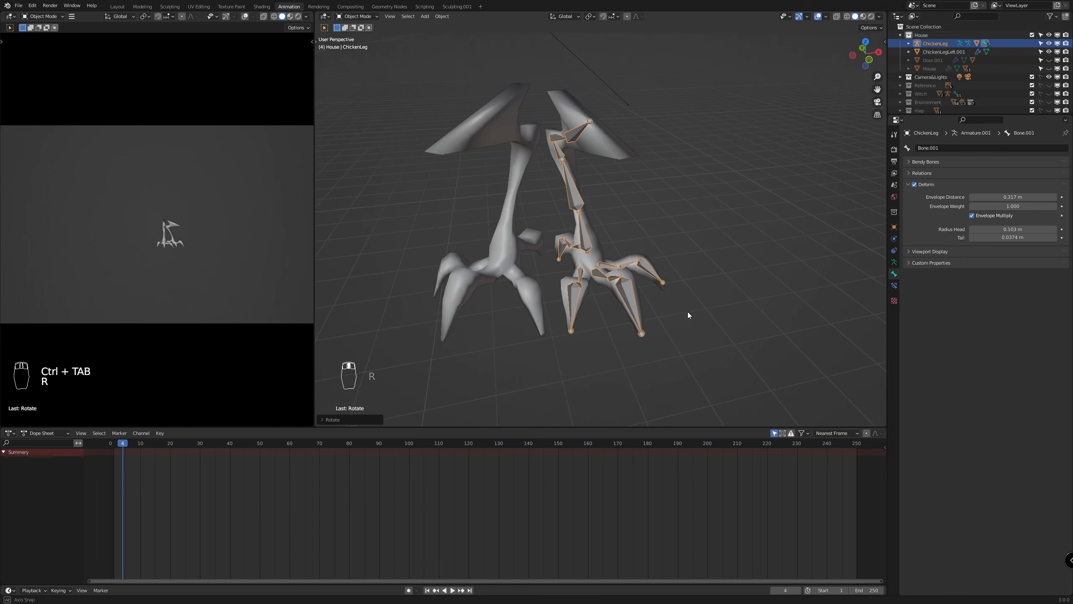
# Duplicate the ChickenLeg armature with its mesh, move the copy about 1.15 m along negative X, and rotate it about 48° around Z
pyautogui.keyDown('shift'); pyautogui.click(675, 300); pyautogui.keyUp('shift')
pyautogui.hotkey('shift', 'd')
pyautogui.press('x')
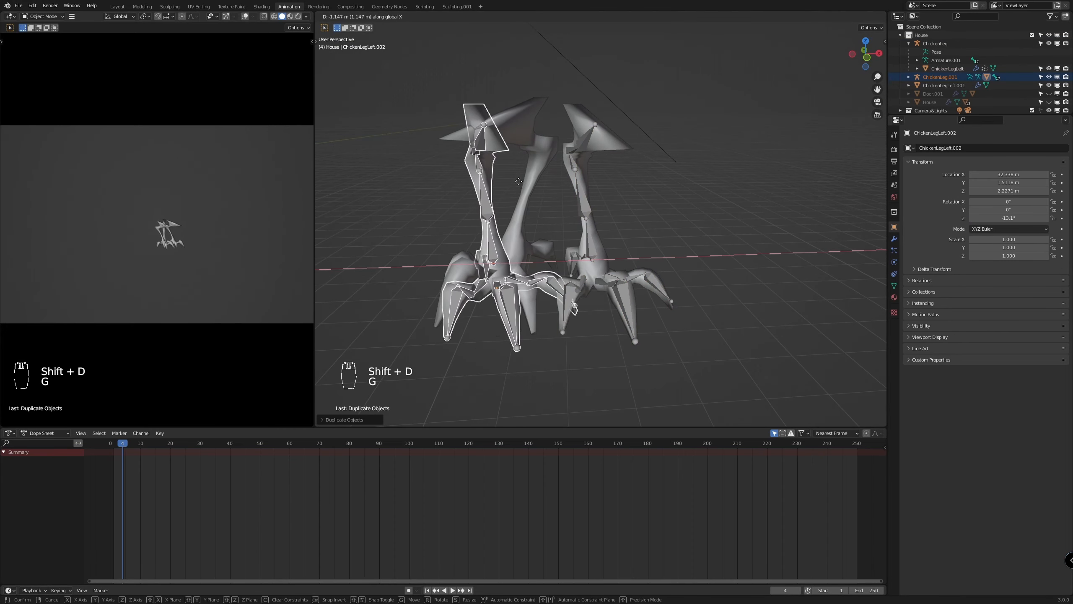
pyautogui.click(517, 182)
pyautogui.press('r')
pyautogui.press('z')
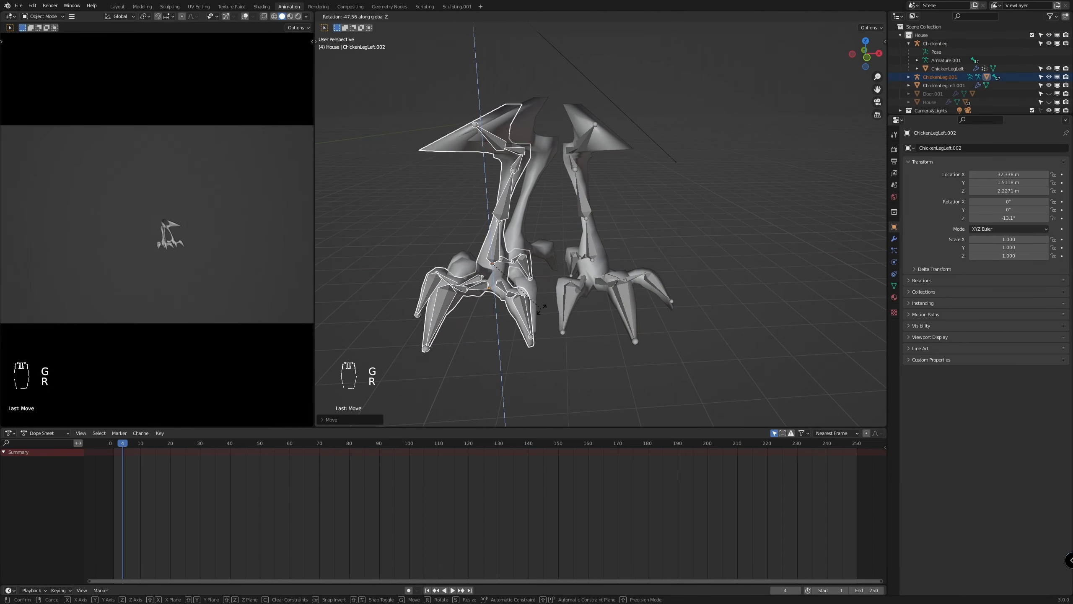
pyautogui.click(538, 311)
pyautogui.press('KP_1')
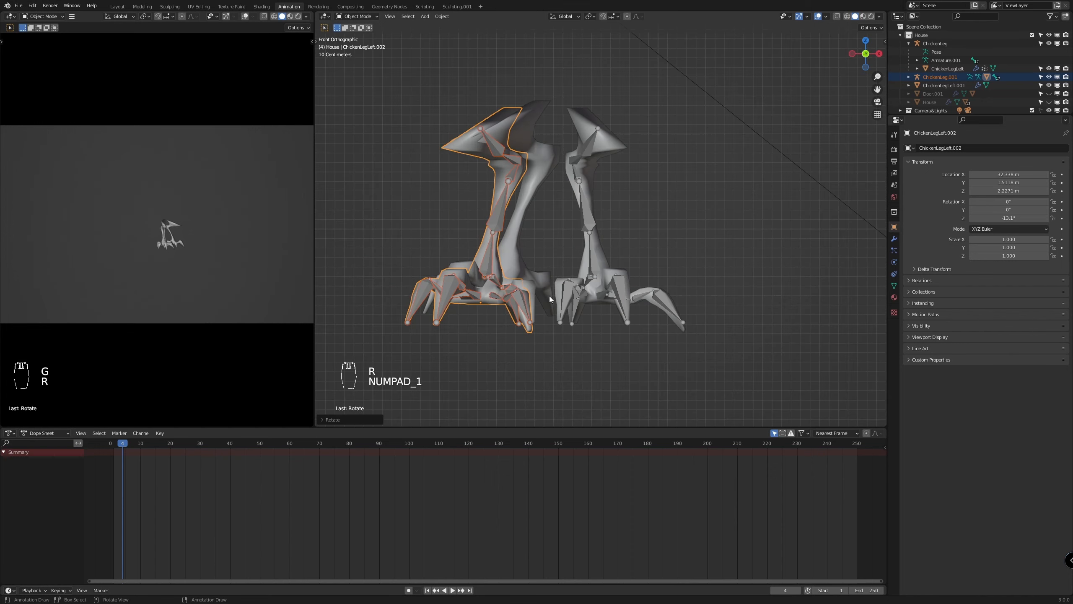
pyautogui.press('r')
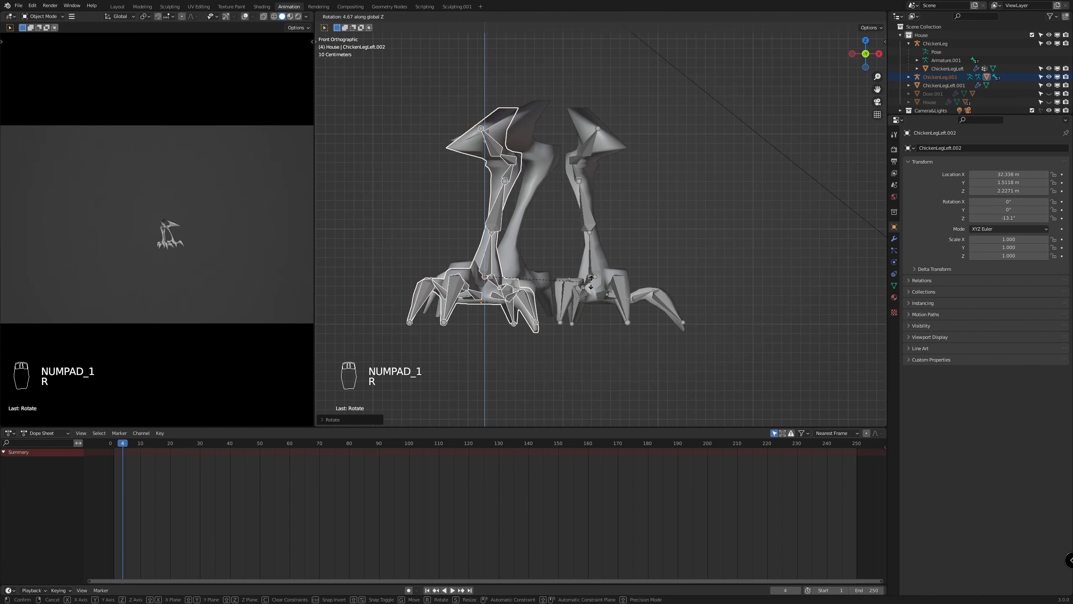
pyautogui.rightClick(803, 349)
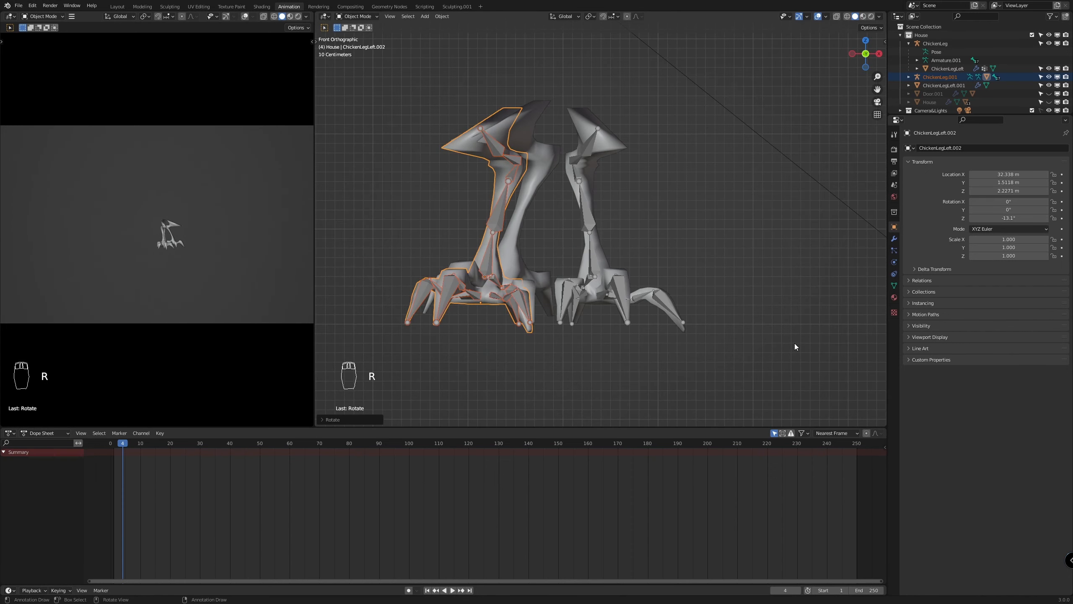
# From the top view, rotate and move the duplicated leg and its armature until they overlap ChickenLegLeft.001
pyautogui.press('KP_7')
pyautogui.press('r')
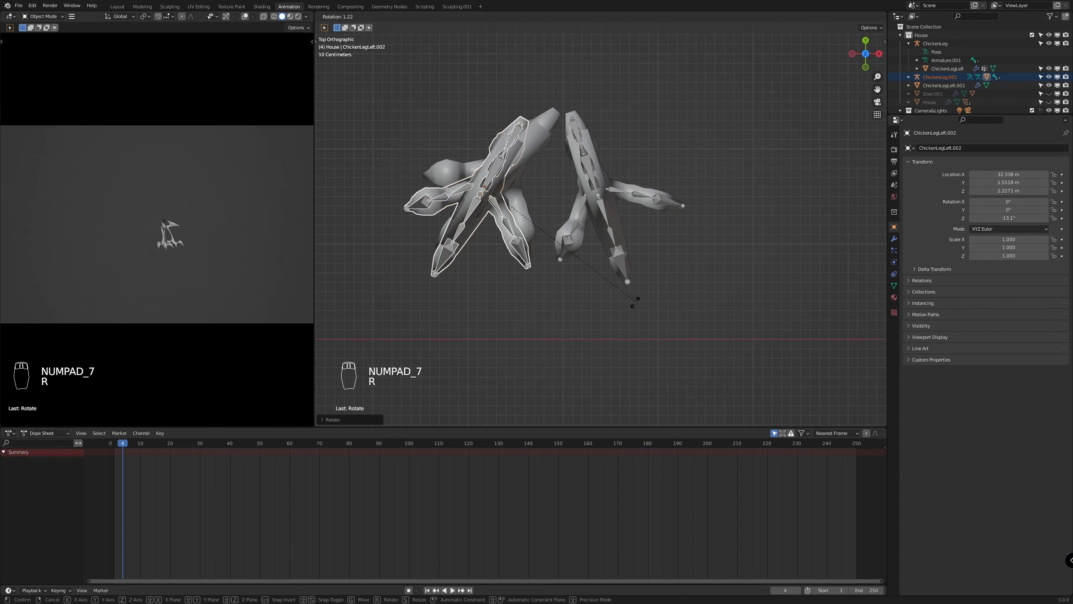
pyautogui.press('g')
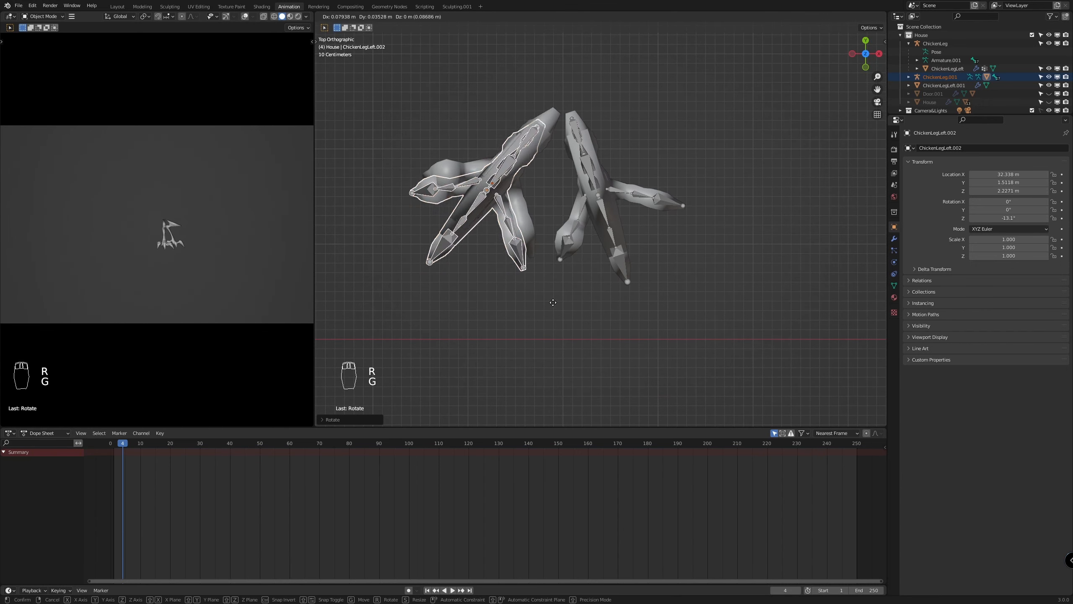
pyautogui.click(554, 296)
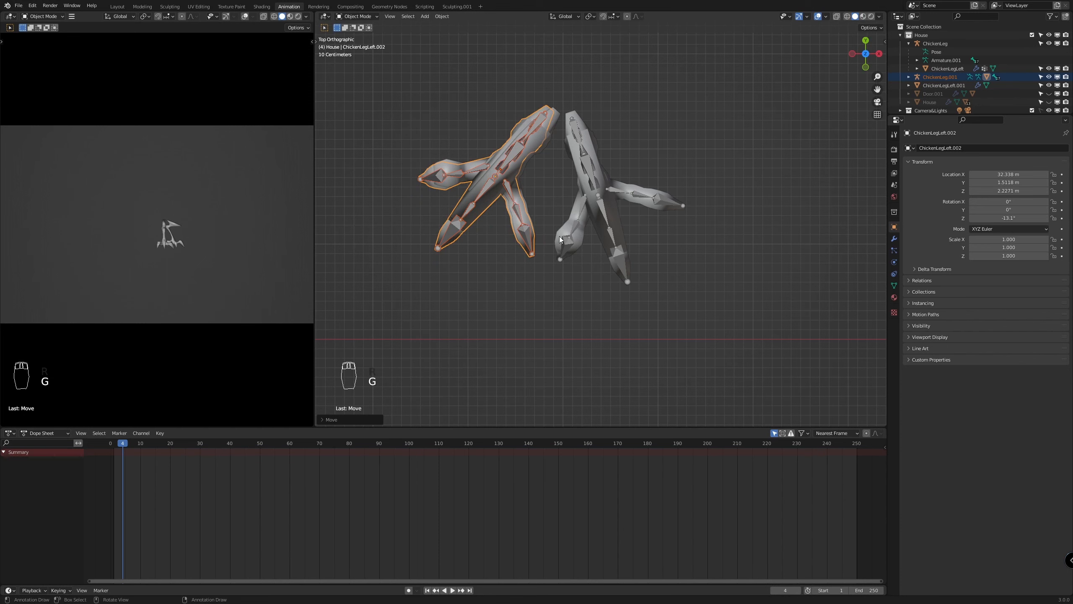
pyautogui.press('r')
pyautogui.click(579, 238)
pyautogui.press('g')
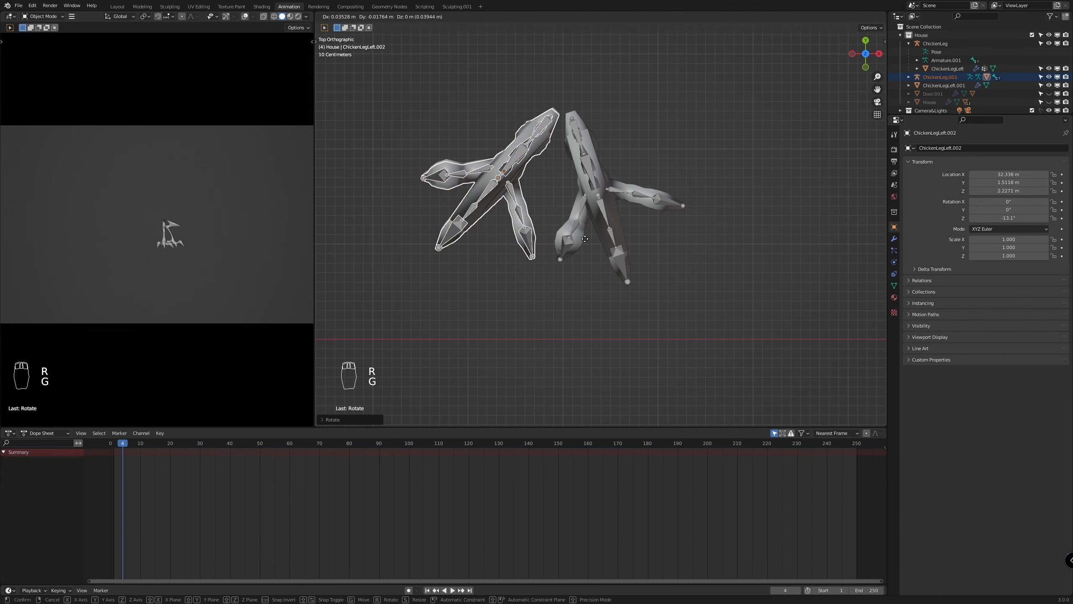
pyautogui.click(584, 239)
pyautogui.press('r')
pyautogui.click(585, 250)
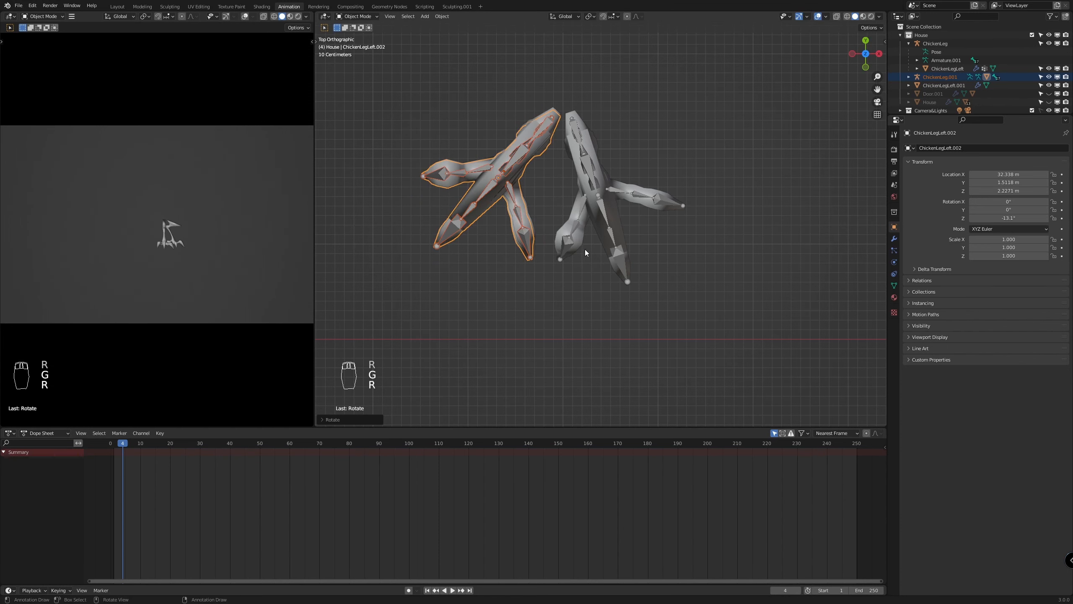
# Move the duplicated leg and armature along Z to match the height of ChickenLegLeft.001
pyautogui.moveTo(585, 251)
pyautogui.mouseDown(button='middle')
pyautogui.moveTo(577, 253)
pyautogui.moveTo(585, 214)
pyautogui.moveTo(674, 216)
pyautogui.moveTo(589, 237)
pyautogui.mouseUp(button='middle')
pyautogui.press('g')
pyautogui.press('z')
pyautogui.click(672, 211)
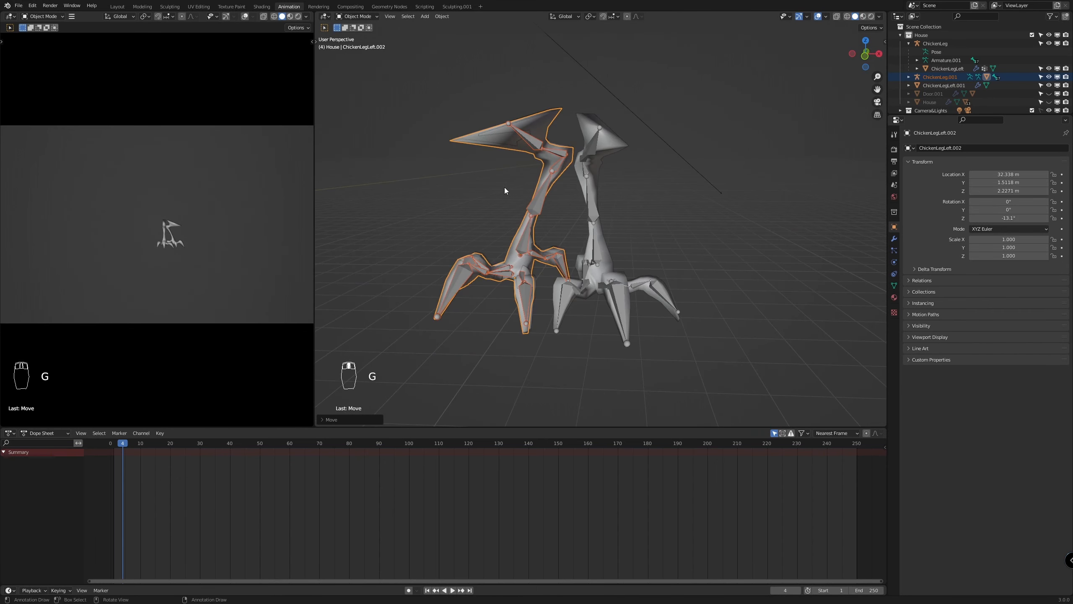
# Delete the unrigged leg mesh ChickenLegLeft.001
pyautogui.press('x')
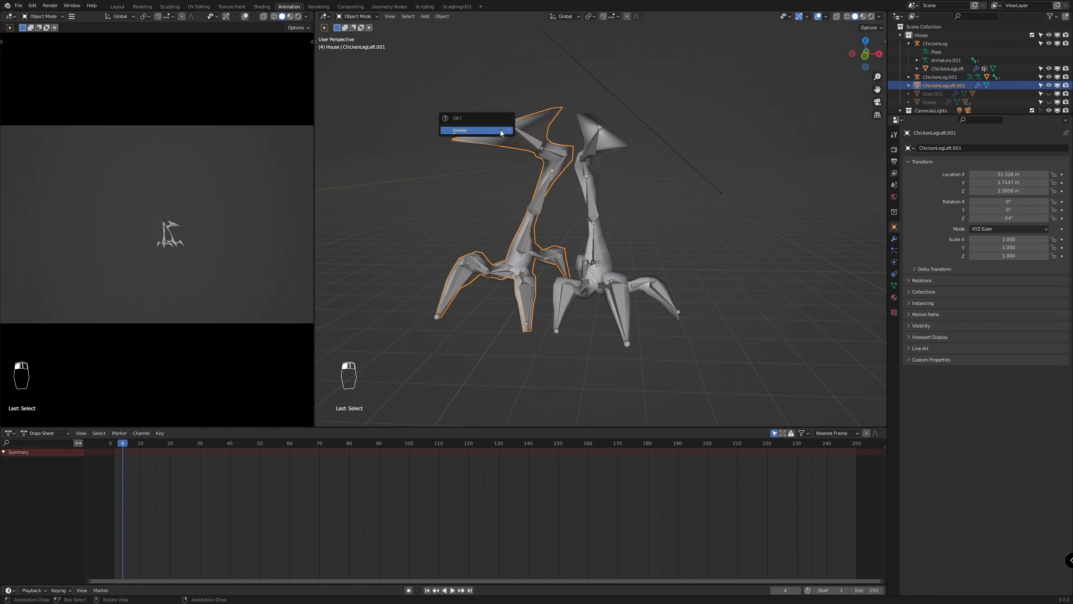
pyautogui.click(499, 129)
pyautogui.moveTo(533, 146); pyautogui.dragTo(662, 221, button='middle')
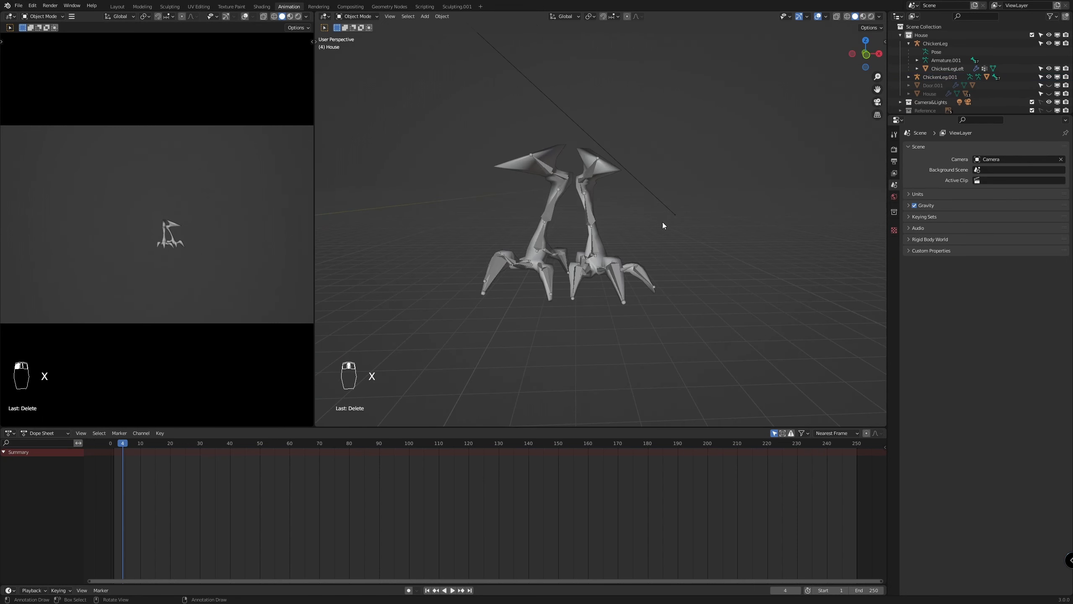
# Rename the duplicated armature to ChickenLeg.2 and collapse the ChickenLeg hierarchy in the outliner
pyautogui.click(522, 162)
pyautogui.click(541, 162)
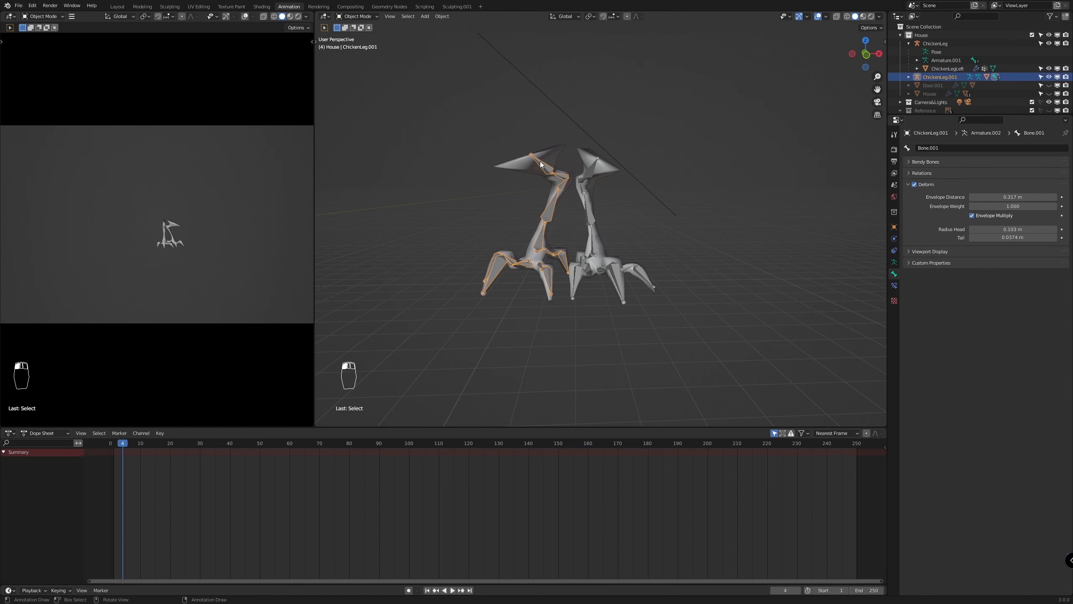
pyautogui.scroll(-1, 949, 78)
pyautogui.doubleClick(949, 64)
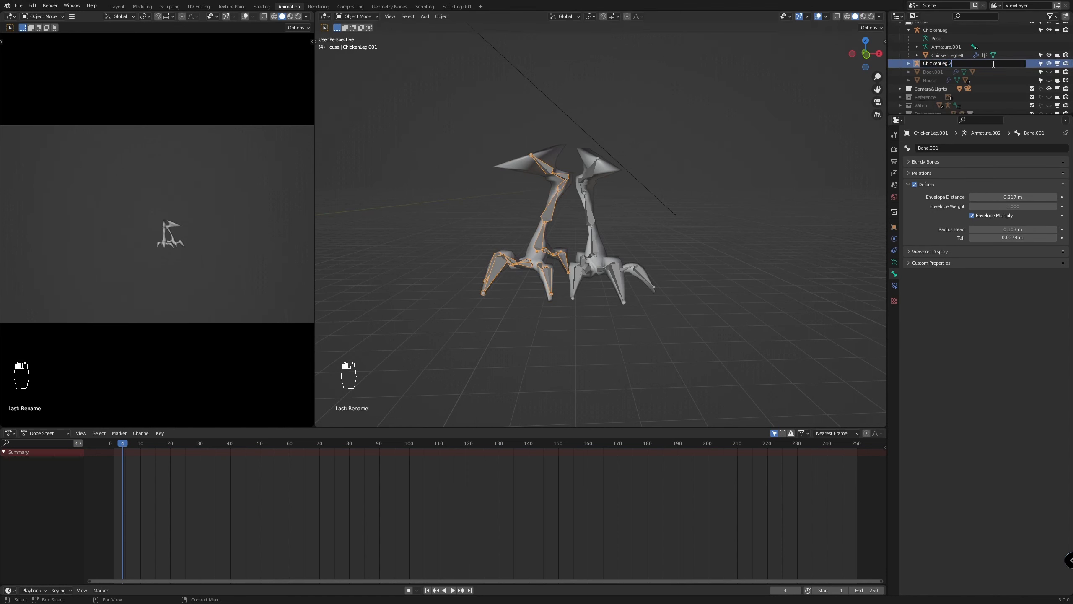
pyautogui.press('Return')
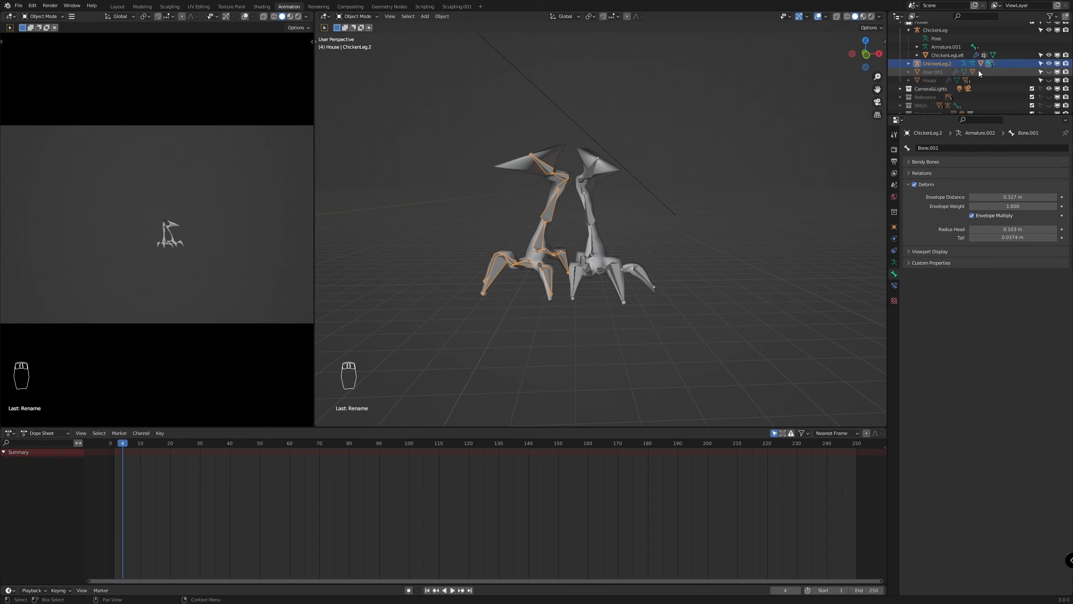
pyautogui.click(910, 29)
pyautogui.scroll(3, 599, 268)
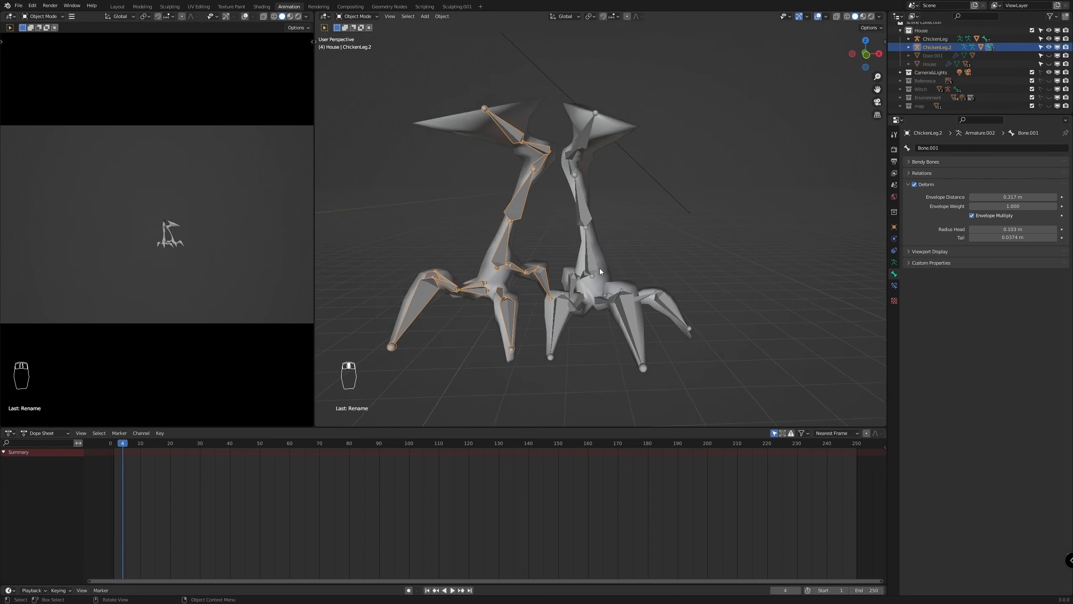
# From the front view, unhide all hidden objects so the house and door are shown above the legs
pyautogui.scroll(-4, 600, 267)
pyautogui.scroll(5, 600, 268)
pyautogui.scroll(-5, 696, 223)
pyautogui.press('KP_1')
pyautogui.scroll(-3, 703, 252)
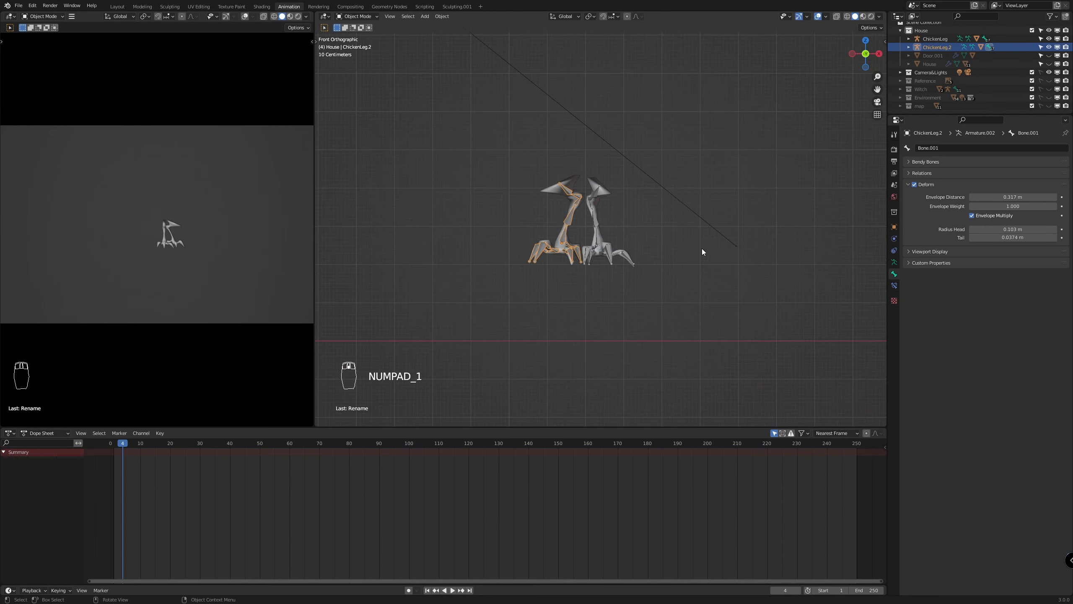
pyautogui.hotkey('alt', 'h')
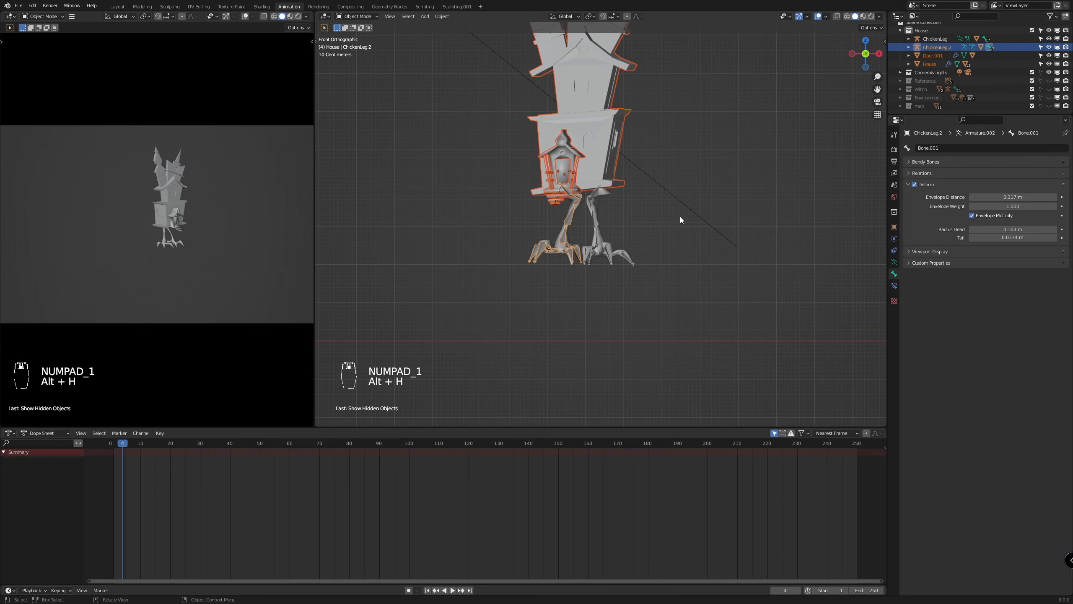
pyautogui.scroll(2, 615, 230)
# Pose the ChickenLeg armature by rotating its upper bone Bone.004 about -14° around the global X axis
pyautogui.moveTo(615, 230); pyautogui.dragTo(556, 193, button='middle')
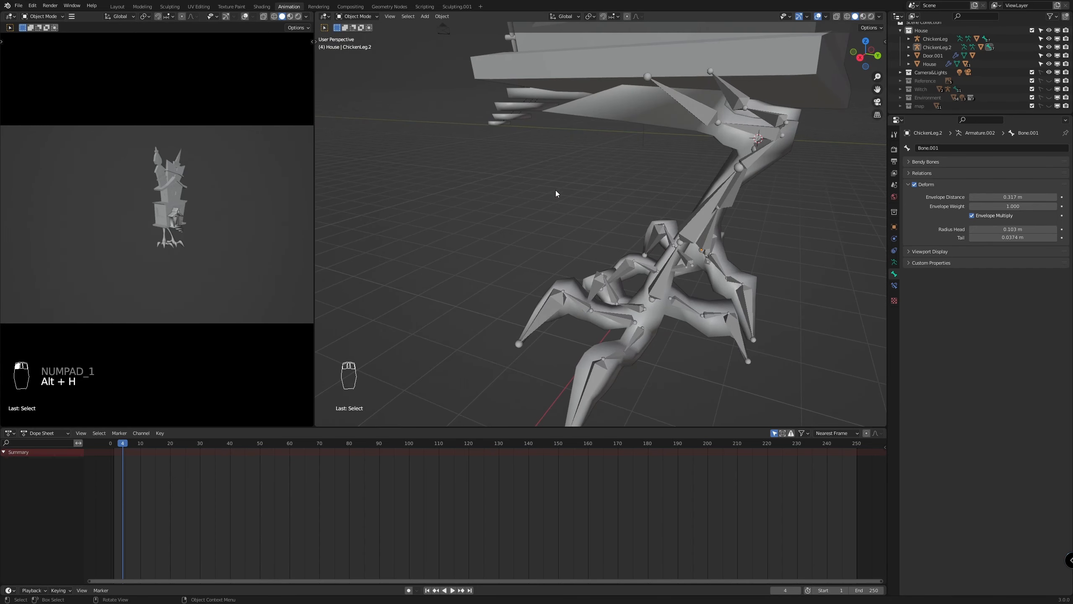
pyautogui.click(687, 103)
pyautogui.moveTo(686, 103); pyautogui.dragTo(752, 140, button='middle')
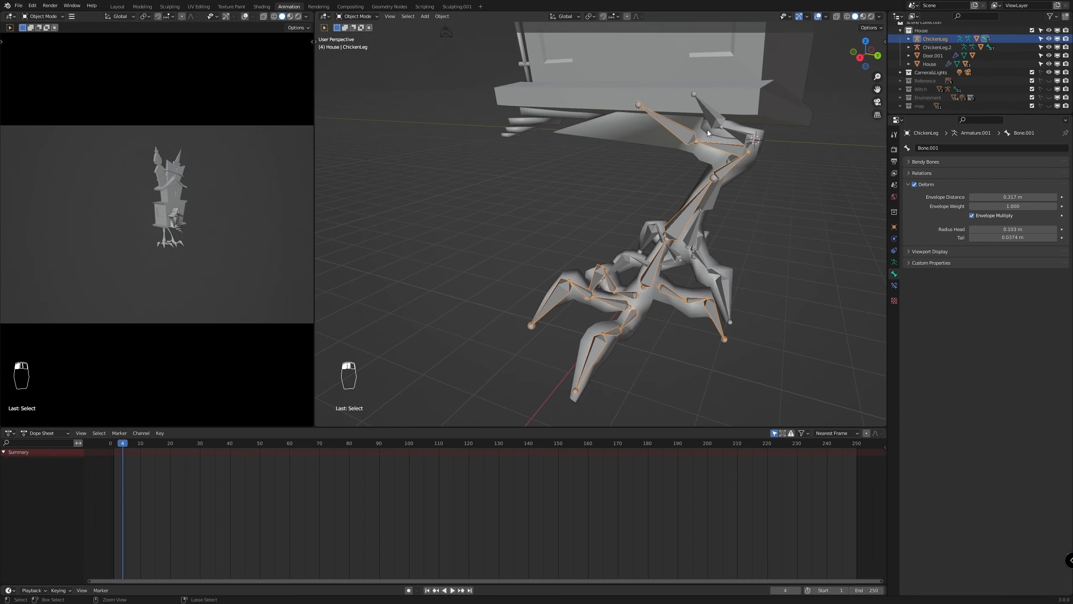
pyautogui.hotkey('ctrl', 'Tab')
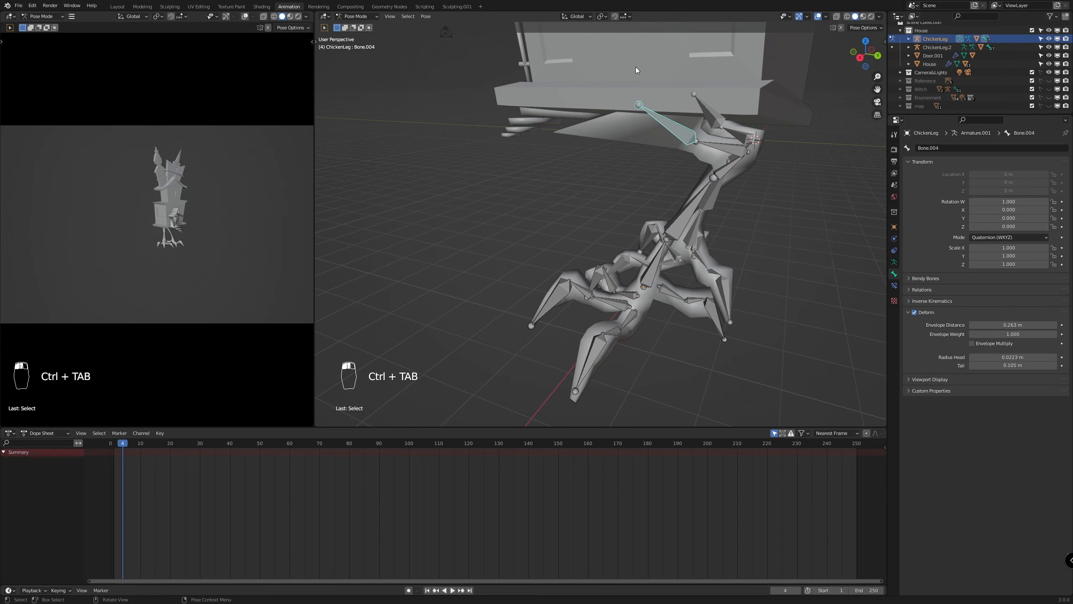
pyautogui.press('r')
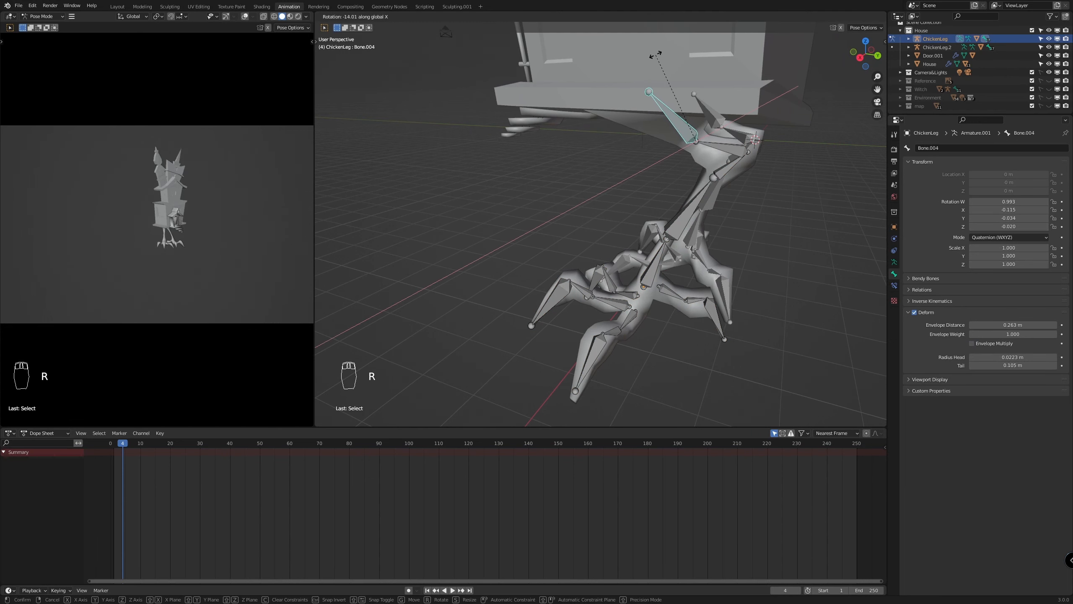
pyautogui.click(656, 55)
pyautogui.moveTo(656, 54); pyautogui.dragTo(783, 136, button='middle')
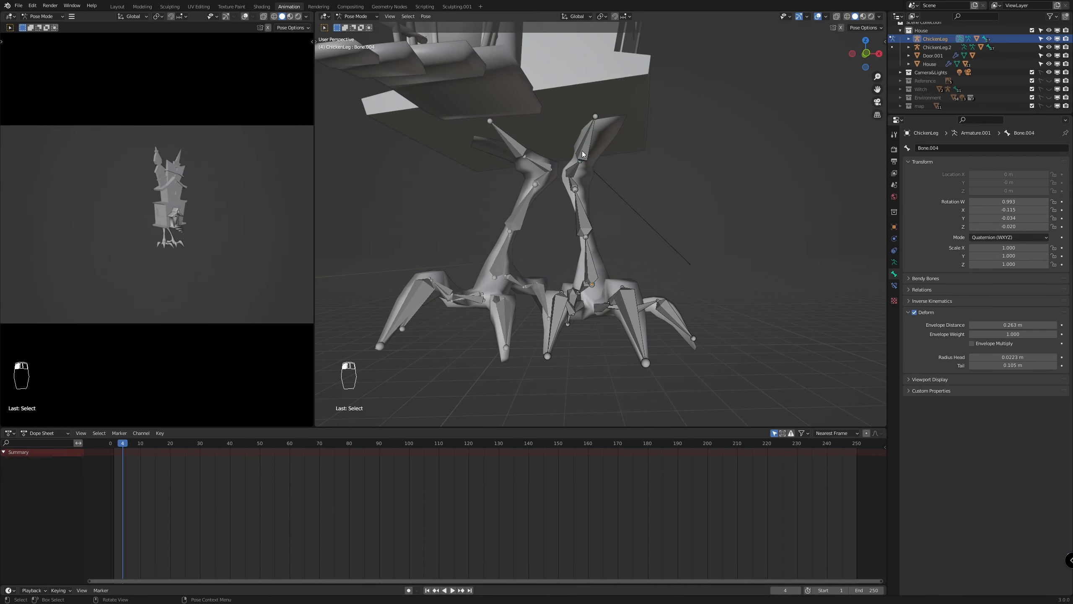
# Rotate ChickenLeg.2's upper bone Bone.004 about -1.3° around global X, return to Object Mode and deselect the armature
pyautogui.moveTo(581, 151)
pyautogui.mouseDown(button='middle')
pyautogui.moveTo(544, 169)
pyautogui.moveTo(594, 136)
pyautogui.mouseUp(button='middle')
pyautogui.scroll(5, 614, 149)
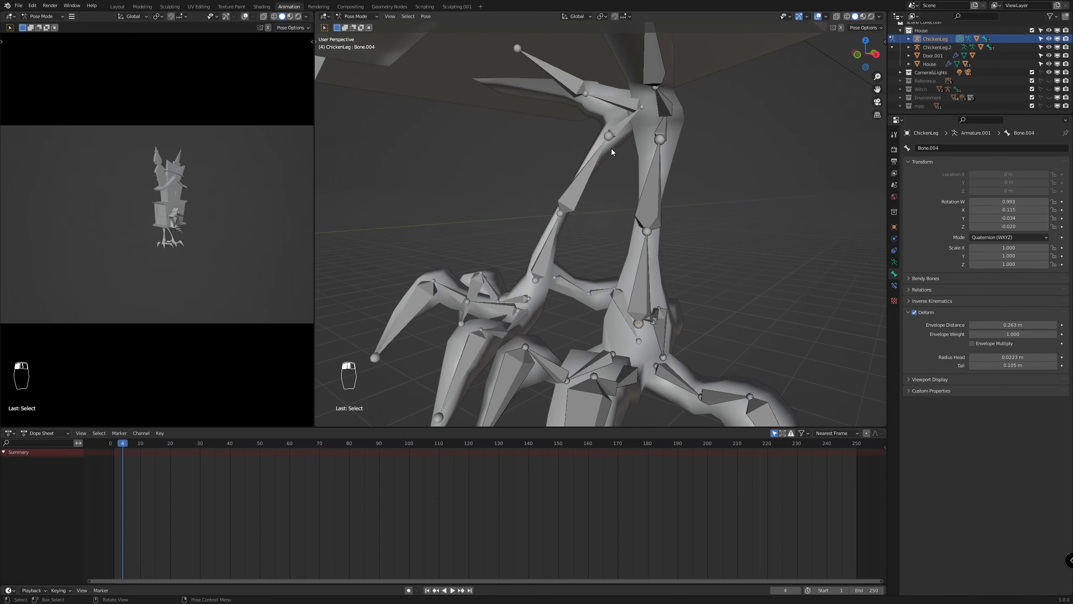
pyautogui.scroll(-3, 611, 148)
pyautogui.hotkey('ctrl', 'Tab')
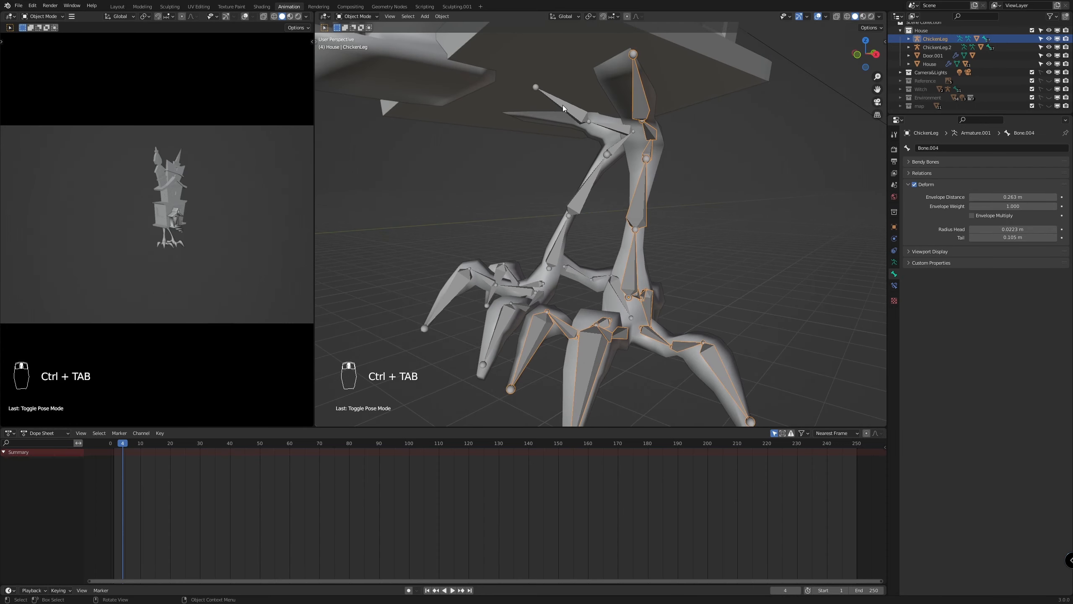
pyautogui.click(562, 104)
pyautogui.hotkey('ctrl', 'Tab')
pyautogui.click(561, 105)
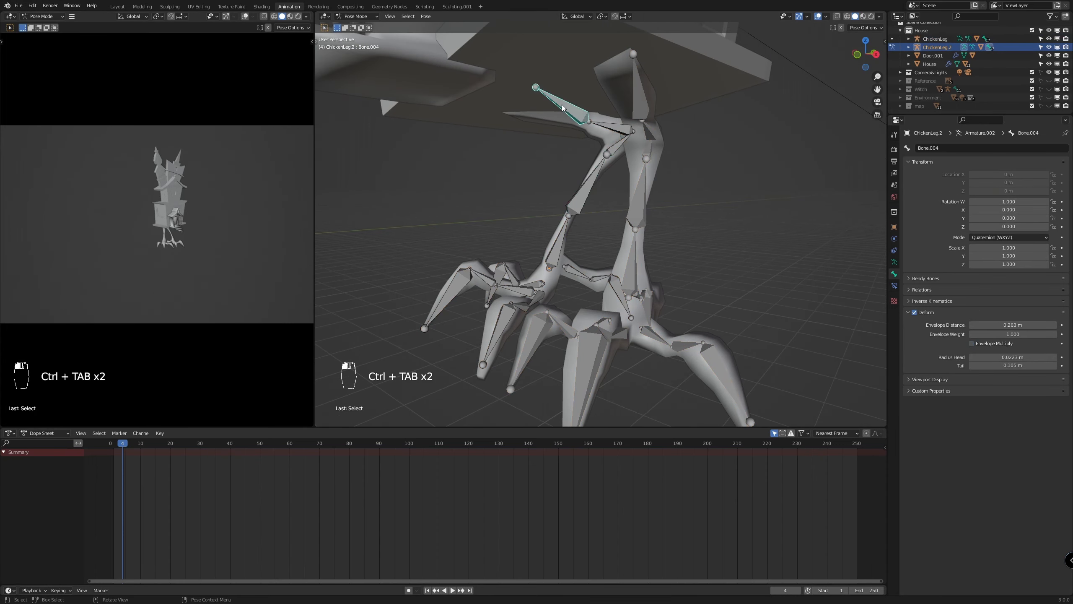
pyautogui.press('r')
pyautogui.press('x')
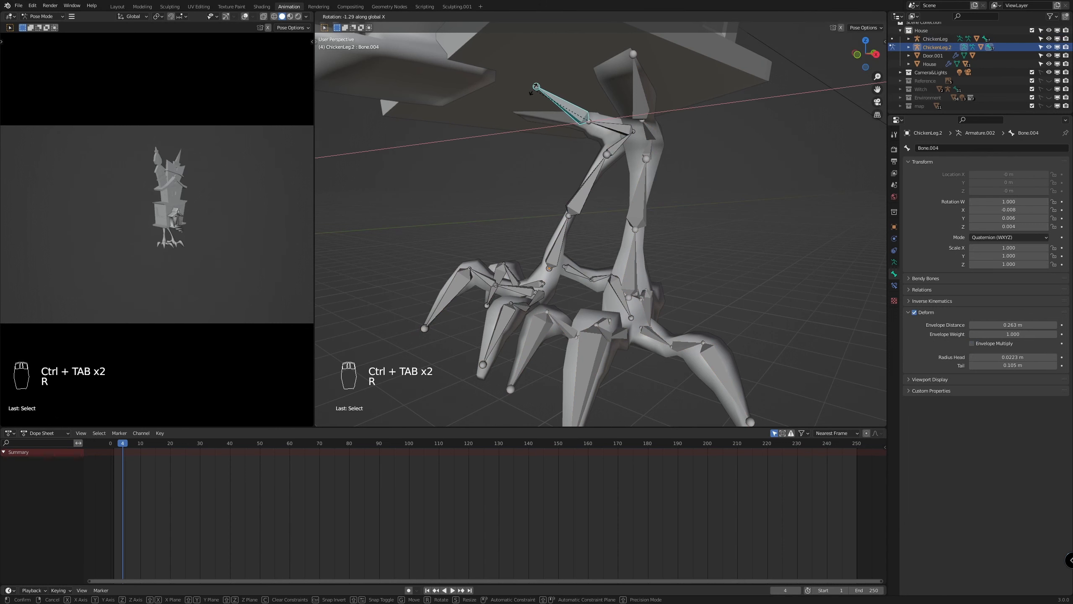
pyautogui.click(533, 89)
pyautogui.scroll(-3, 631, 172)
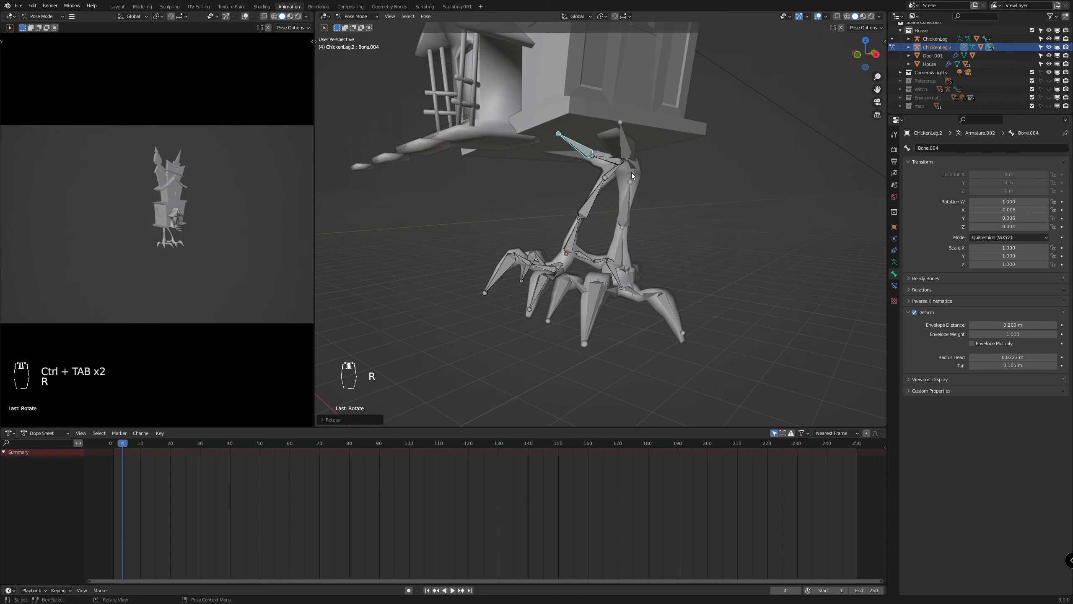
pyautogui.hotkey('ctrl', 'Tab')
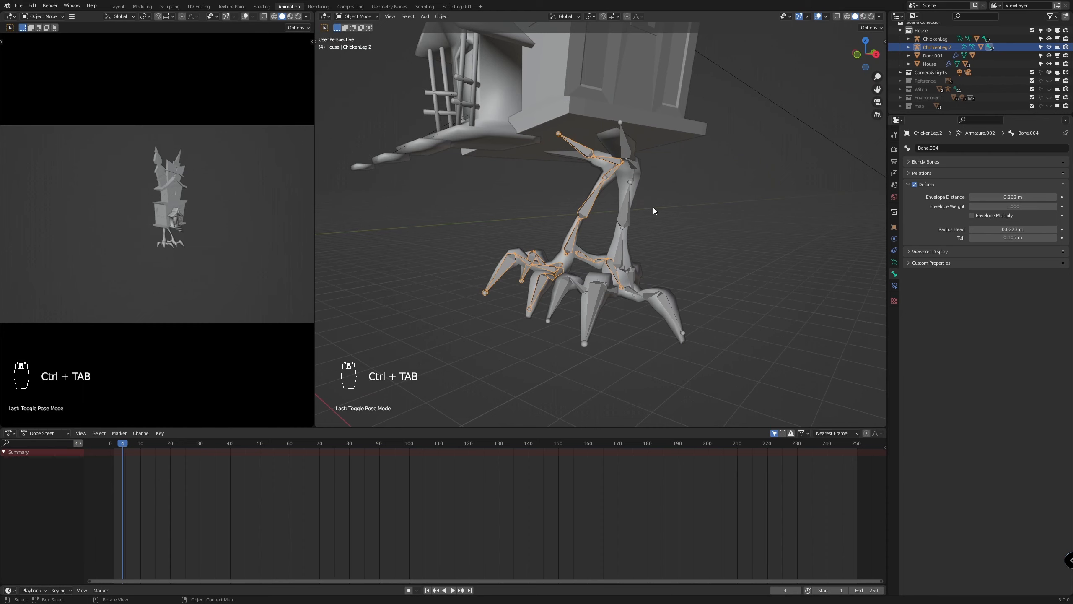
pyautogui.moveTo(653, 207); pyautogui.dragTo(575, 124, button='middle')
pyautogui.scroll(-2, 706, 228)
pyautogui.click(707, 225)
pyautogui.scroll(-3, 707, 224)
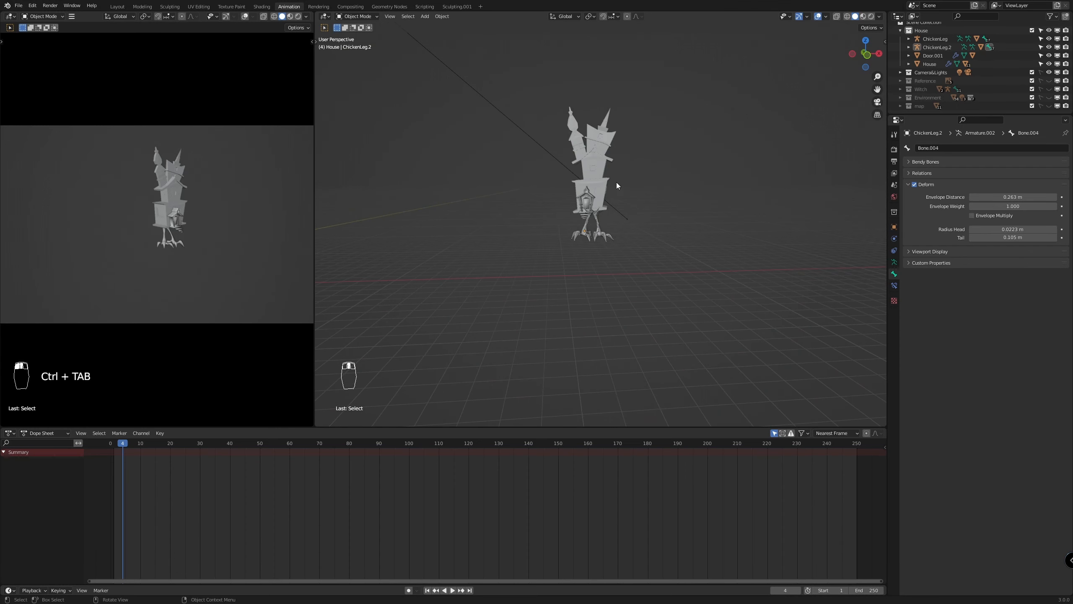
# Add a new armature from the front view and move it to the base of the house, between the legs
pyautogui.press('KP_1')
pyautogui.scroll(-2, 605, 203)
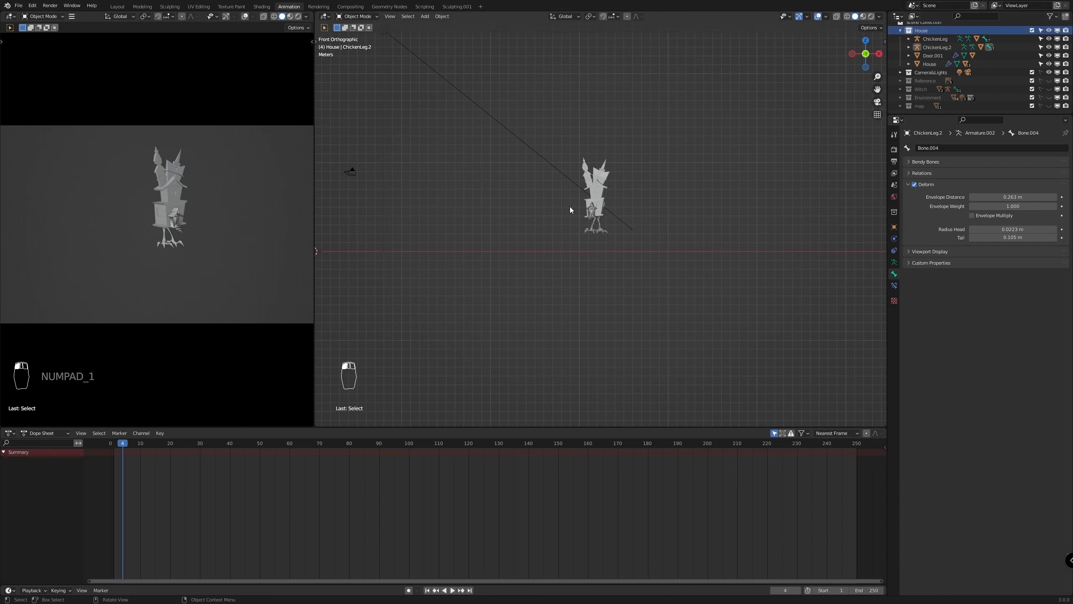
pyautogui.hotkey('shift', 'a')
pyautogui.moveTo(563, 246)
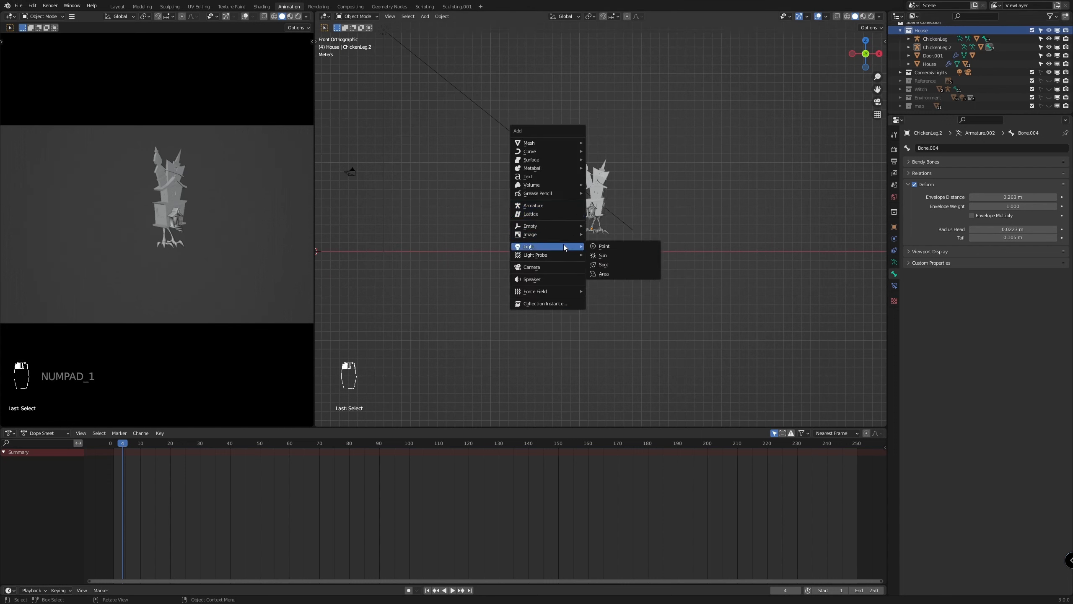
pyautogui.click(556, 206)
pyautogui.press('g')
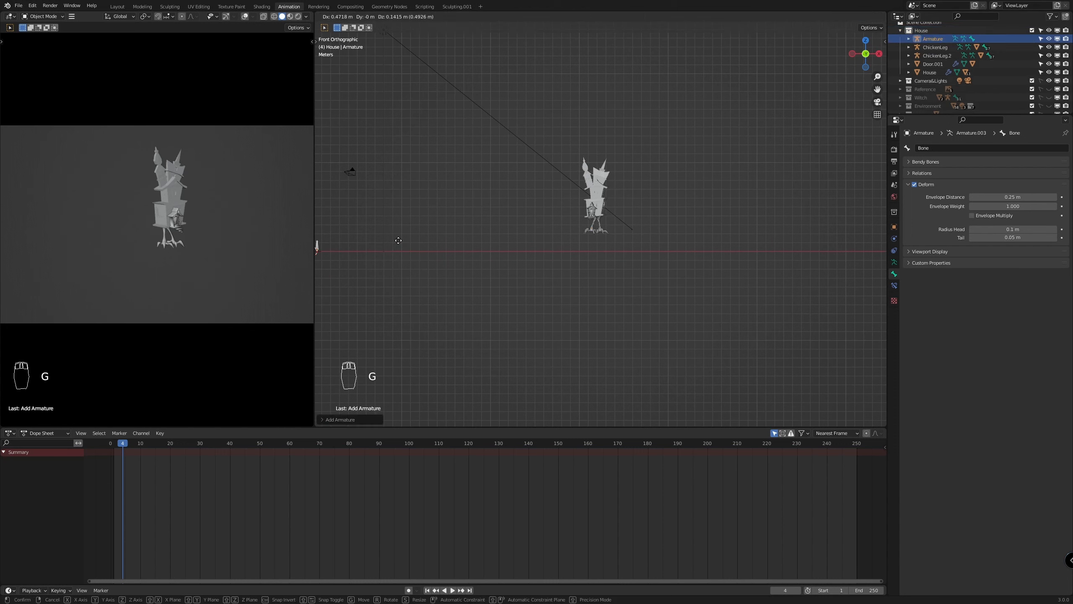
pyautogui.click(666, 207)
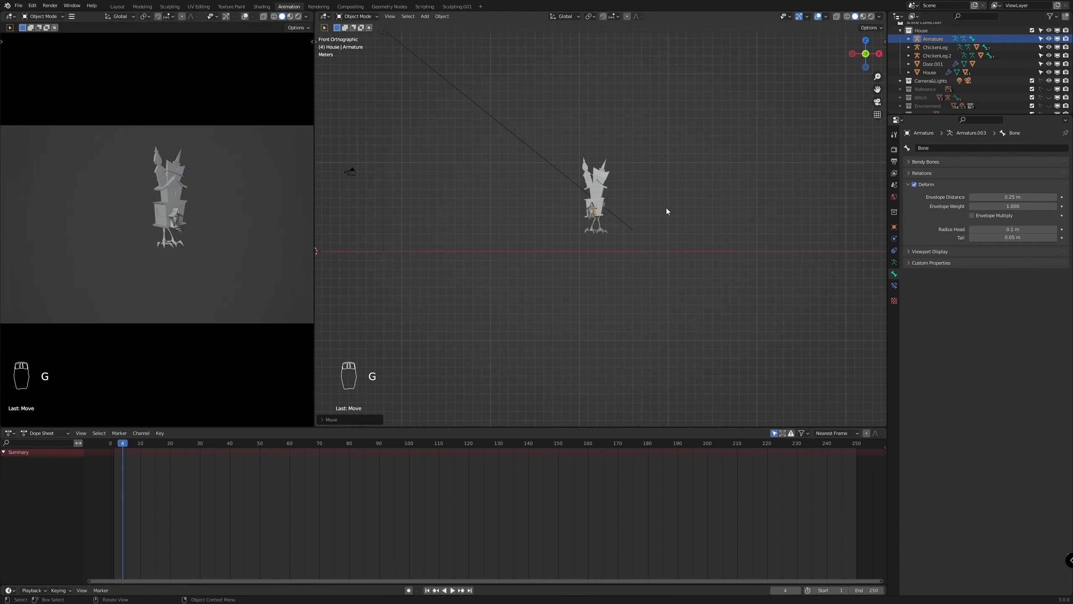
pyautogui.scroll(8, 659, 213)
pyautogui.press('g')
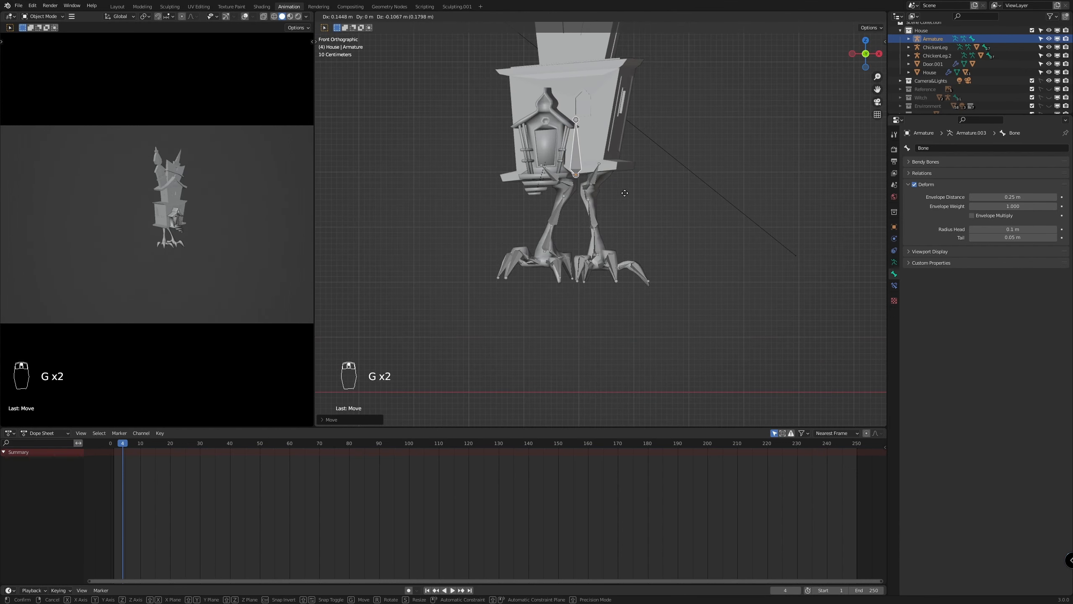
pyautogui.click(625, 191)
# Scale up the new armature so its single bone spans the full height of the house
pyautogui.scroll(-5, 624, 191)
pyautogui.press('s')
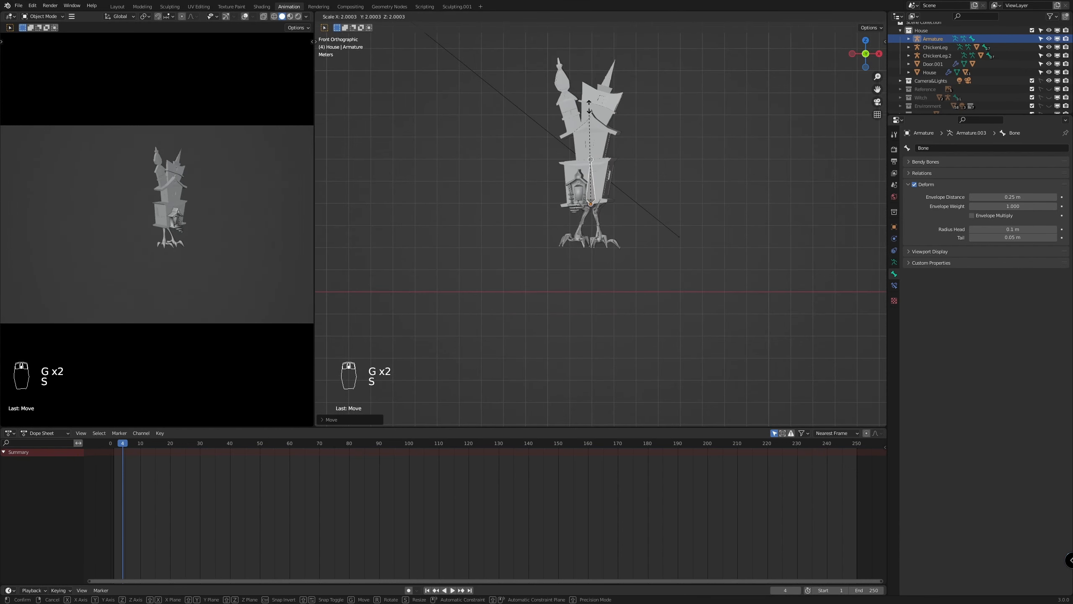
pyautogui.click(620, 284)
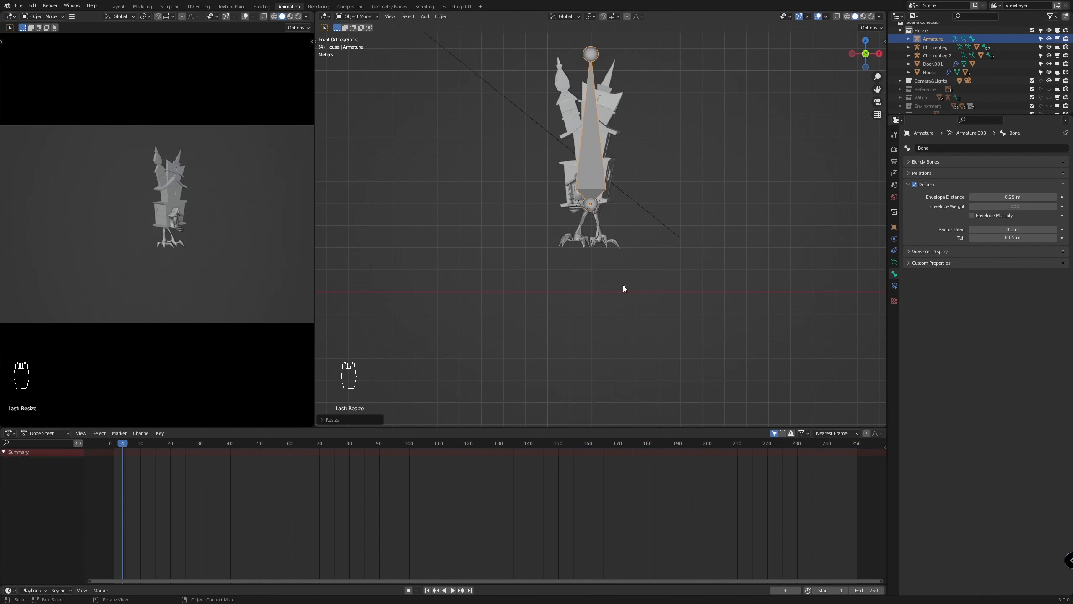
pyautogui.scroll(7, 623, 285)
pyautogui.scroll(-3, 668, 345)
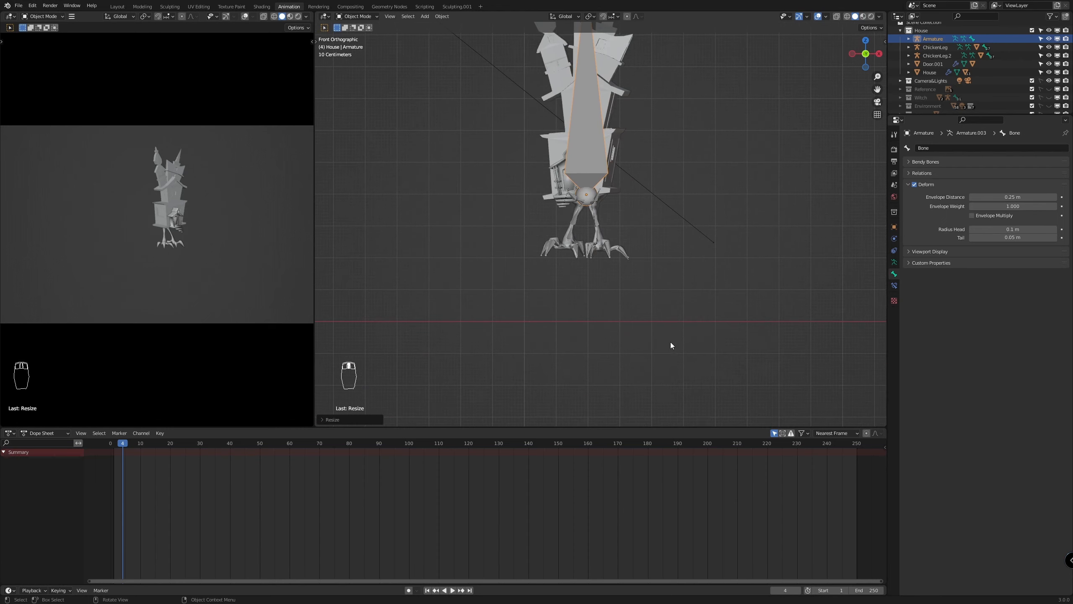
# Rename the new armature to House.001 and move it about 1.63 m along global Y to sit beneath the house
pyautogui.doubleClick(937, 40)
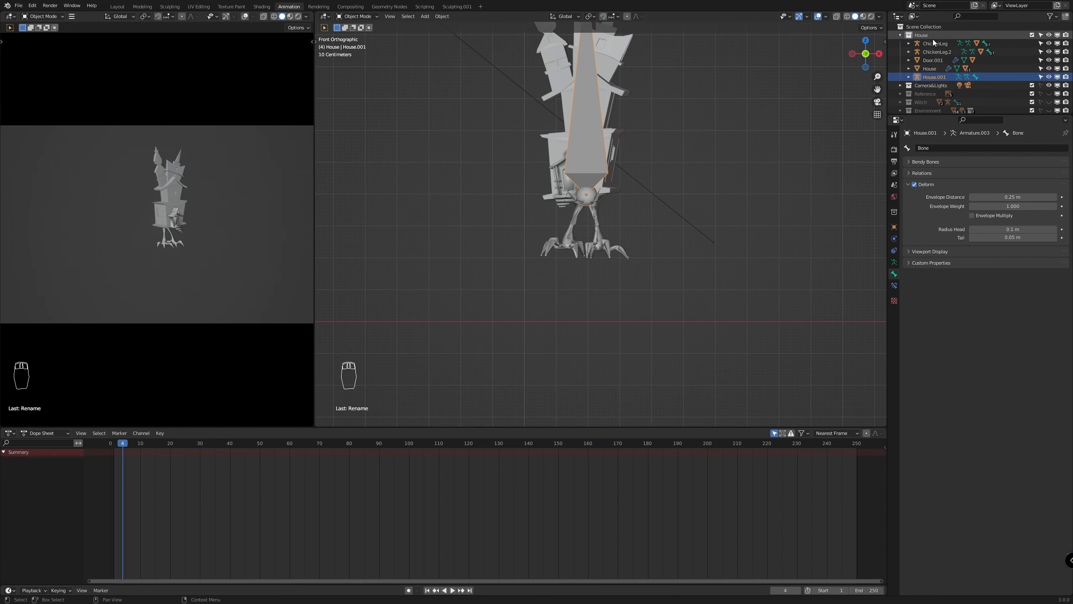
pyautogui.press('Return')
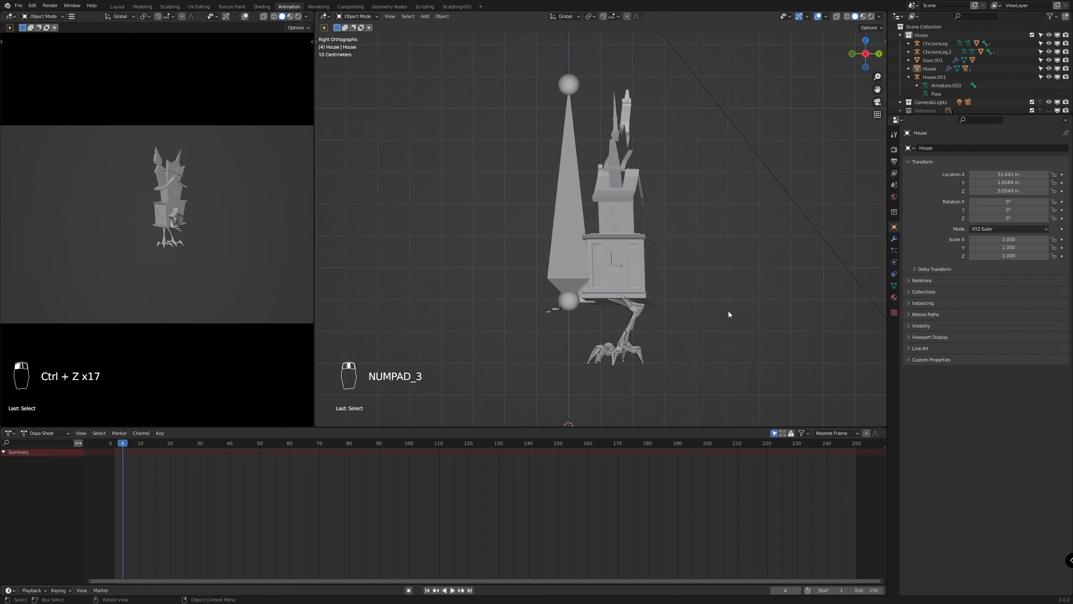
pyautogui.press('g')
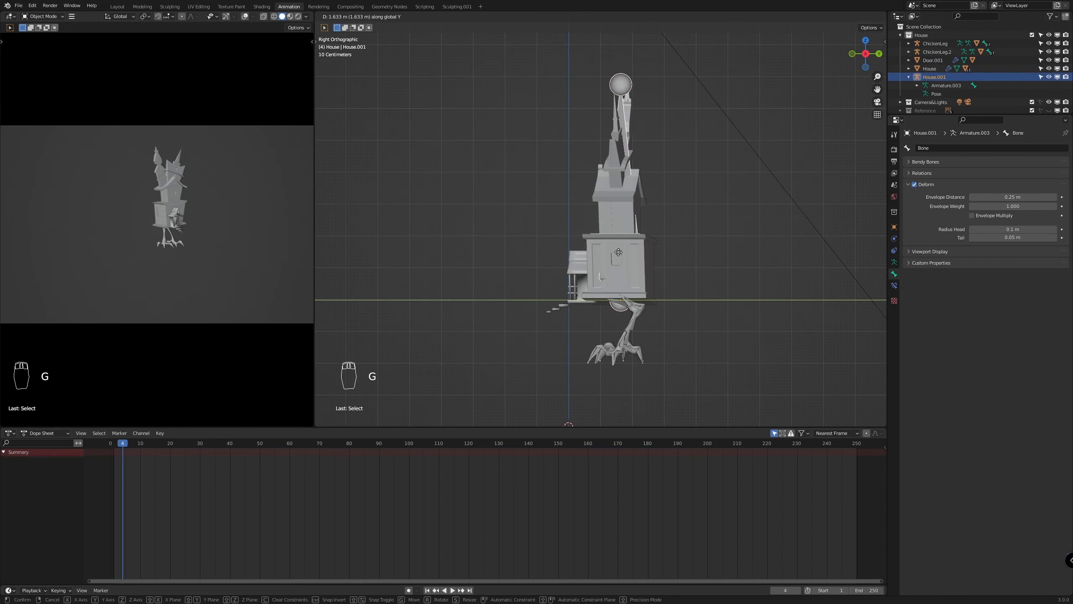
pyautogui.moveTo(718, 329); pyautogui.dragTo(708, 351, button='middle')
# Bring the entrance door into close view and display the viewport with materials
pyautogui.scroll(5, 560, 205)
pyautogui.click(560, 205)
pyautogui.scroll(6, 560, 205)
pyautogui.moveTo(560, 205); pyautogui.dragTo(651, 304, button='middle')
pyautogui.click(601, 291)
pyautogui.scroll(-8, 651, 304)
pyautogui.scroll(5, 592, 270)
pyautogui.click(592, 236)
pyautogui.press('z')
pyautogui.scroll(6, 592, 270)
# Delete the white doorKnob object from the entrance door
pyautogui.click(438, 278)
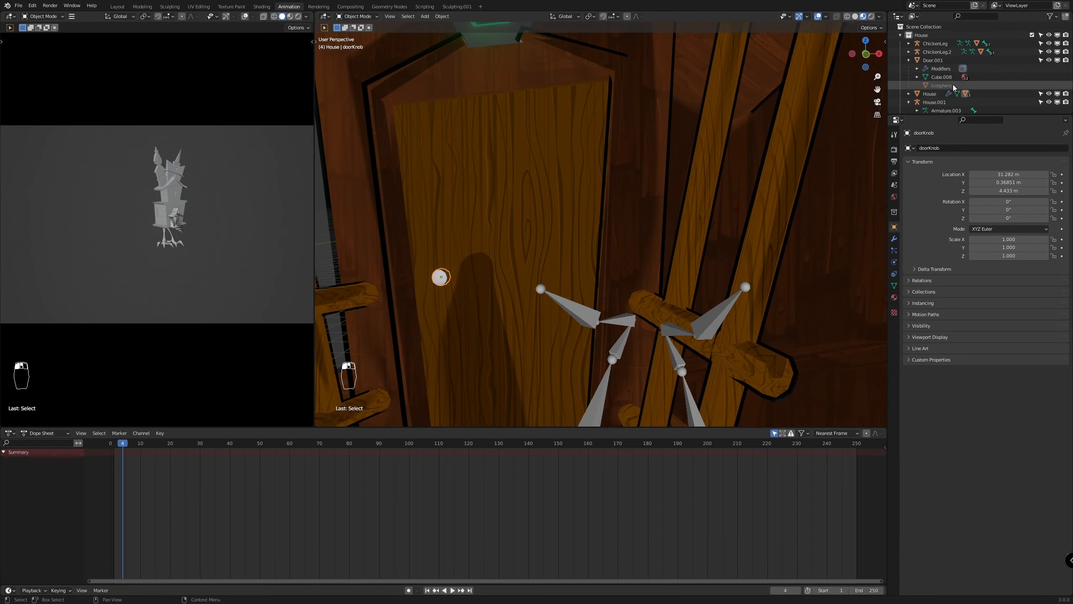
pyautogui.click(908, 94)
pyautogui.scroll(-3, 946, 86)
pyautogui.scroll(-2, 433, 305)
pyautogui.scroll(-2, 929, 87)
pyautogui.click(916, 64)
pyautogui.press('x')
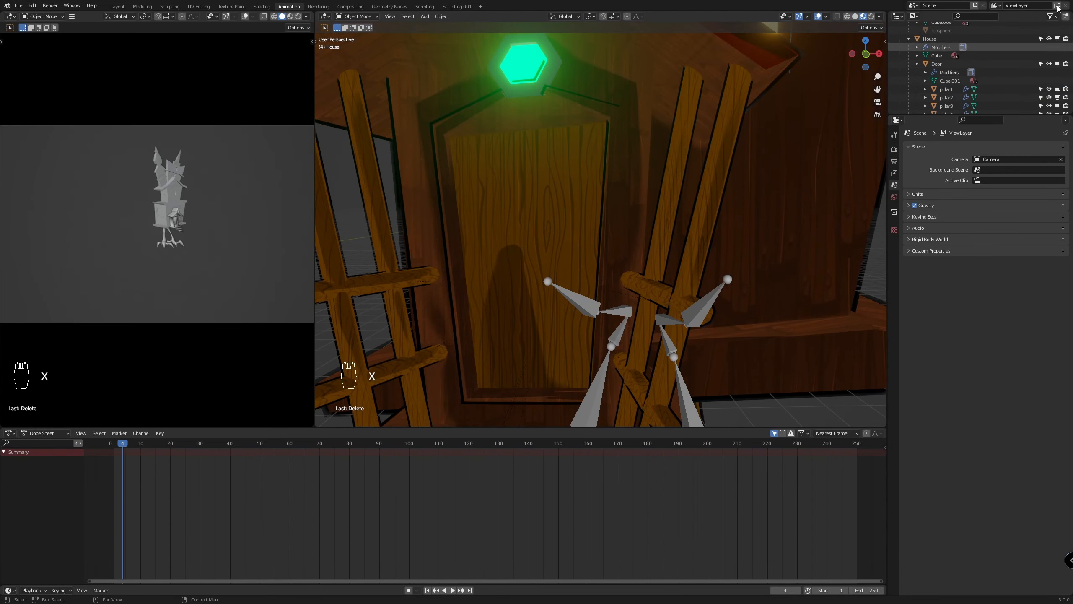
# Collapse the House hierarchy and unhide the Environment collection, leaving the map collection hidden
pyautogui.click(936, 64)
pyautogui.click(917, 64)
pyautogui.click(909, 39)
pyautogui.scroll(1, 946, 61)
pyautogui.click(1049, 110)
pyautogui.click(1049, 102)
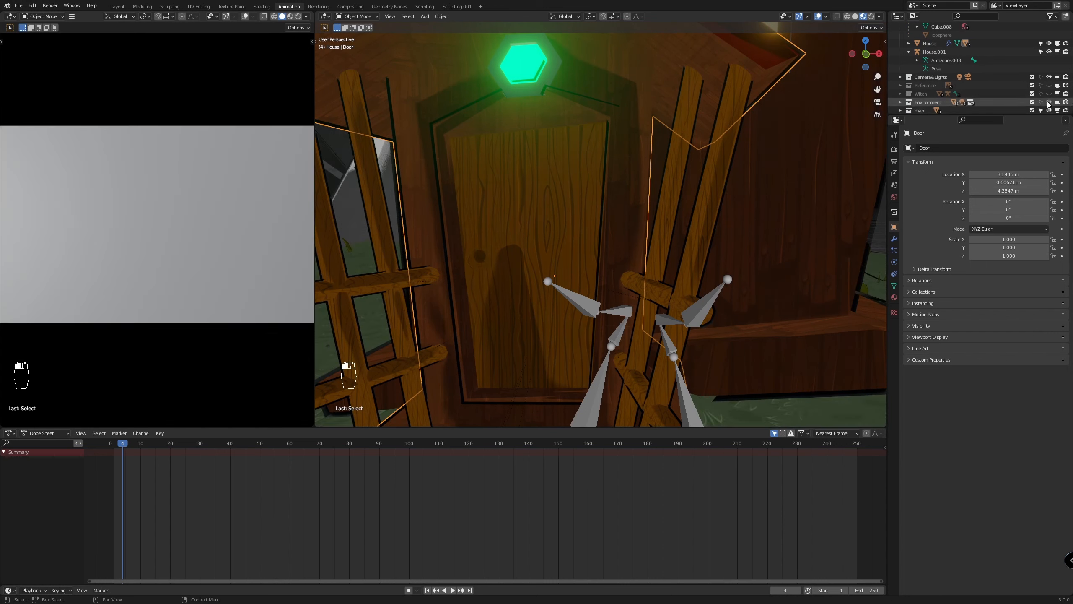
pyautogui.click(1049, 110)
# Move the Icosphere knob from Environment towards the House collection and rename it DoorKnob
pyautogui.click(942, 35)
pyautogui.click(901, 102)
pyautogui.scroll(-8, 962, 102)
pyautogui.scroll(8, 962, 102)
pyautogui.moveTo(941, 87); pyautogui.dragTo(920, 39)
pyautogui.scroll(-1, 947, 76)
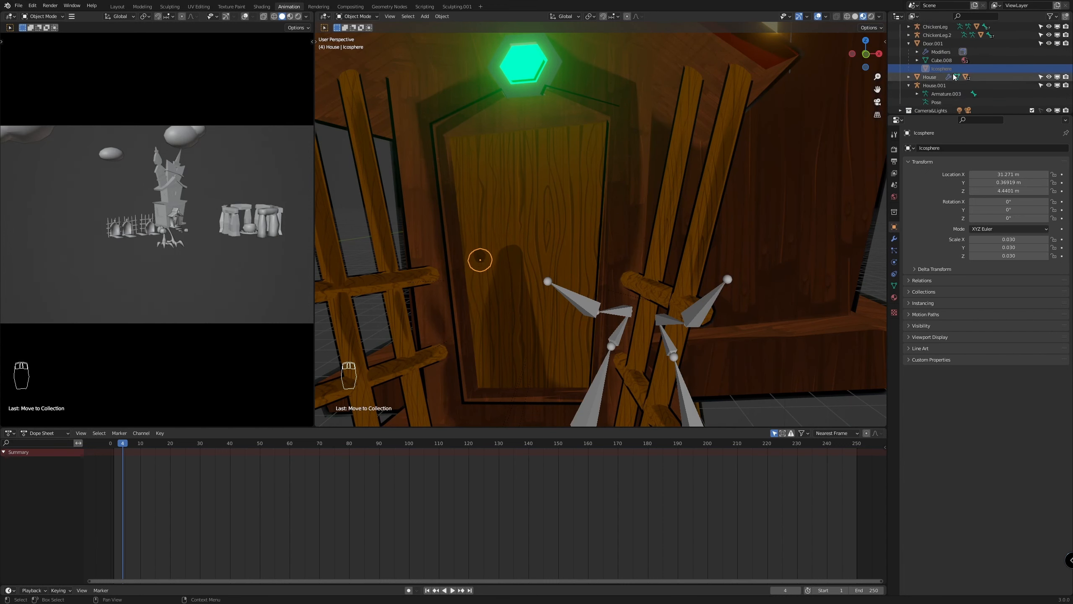
pyautogui.doubleClick(942, 65)
pyautogui.write('DoorKnob')
pyautogui.press('Return')
# Clear the DoorKnob's parent and move it from the Environment collection into the House collection
pyautogui.scroll(-3, 929, 103)
pyautogui.click(1032, 80)
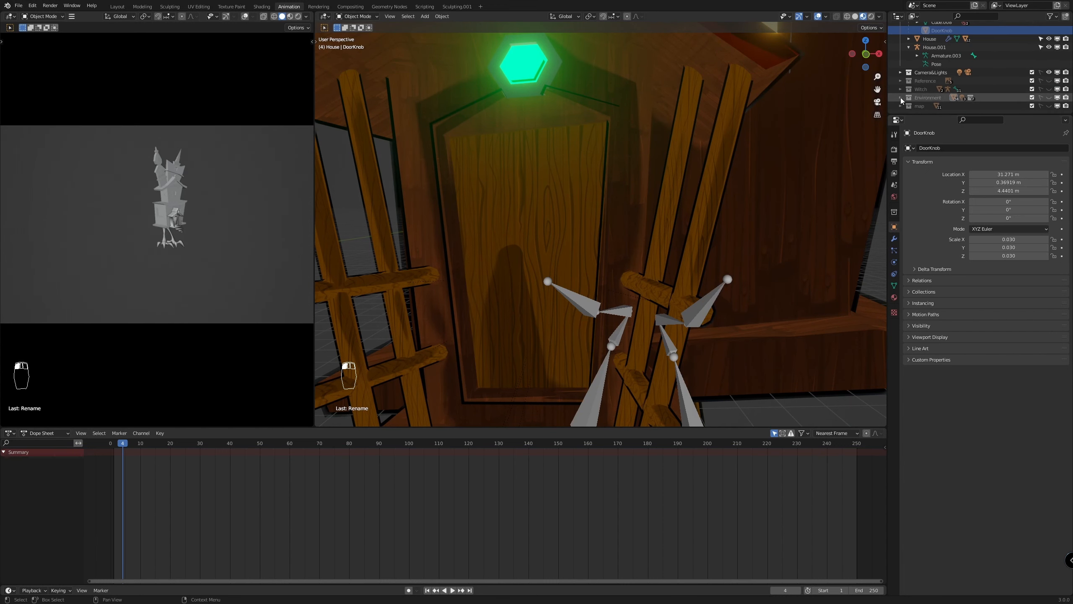
pyautogui.click(1032, 97)
pyautogui.click(480, 259)
pyautogui.scroll(-7, 934, 102)
pyautogui.moveTo(934, 101); pyautogui.dragTo(923, 39)
pyautogui.click(480, 261)
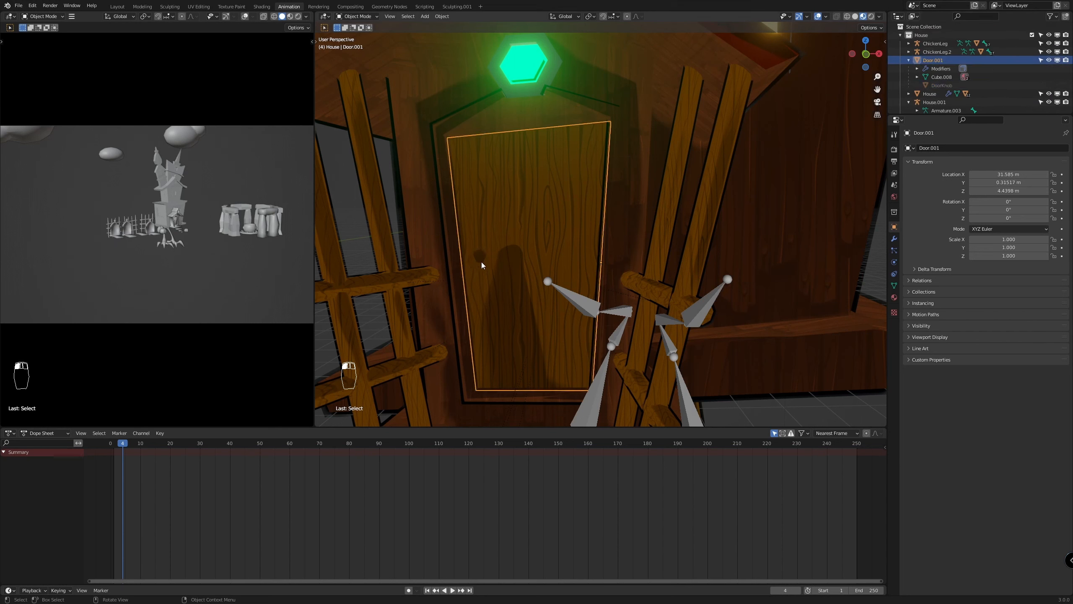
pyautogui.click(481, 262)
pyautogui.scroll(-9, 927, 88)
pyautogui.hotkey('alt', 'p')
pyautogui.click(524, 239)
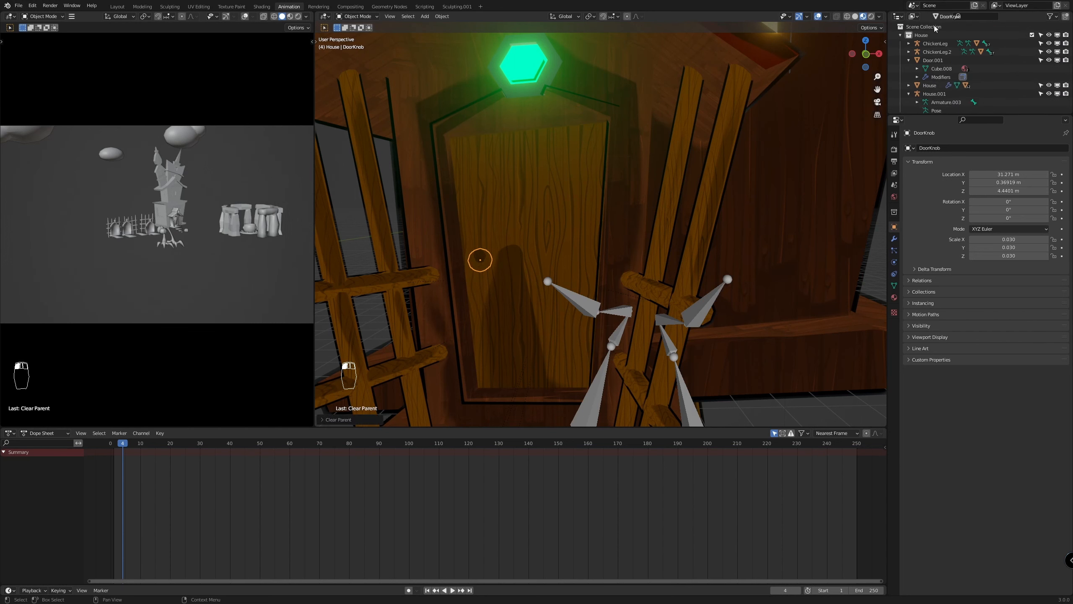
# Parent the DoorKnob to the Door.001 panel and rename that panel DoorOpened
pyautogui.keyDown('shift'); pyautogui.click(517, 286); pyautogui.keyUp('shift')
pyautogui.hotkey('ctrl', 'p')
pyautogui.click(526, 291)
pyautogui.doubleClick(931, 60)
pyautogui.write('DoorOpened')
pyautogui.press('Return')
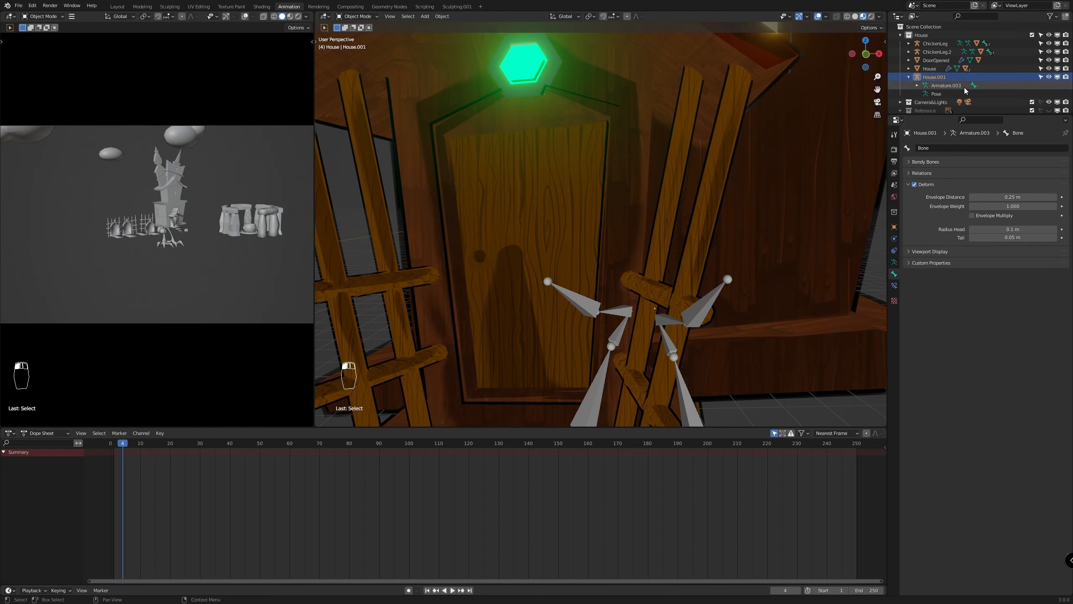
# Try rotating the DoorOpened panel around the Z axis
pyautogui.scroll(-2, 941, 76)
pyautogui.click(556, 269)
pyautogui.scroll(-3, 557, 269)
pyautogui.press('r')
pyautogui.press('z')
pyautogui.rightClick(598, 189)
pyautogui.scroll(-4, 598, 186)
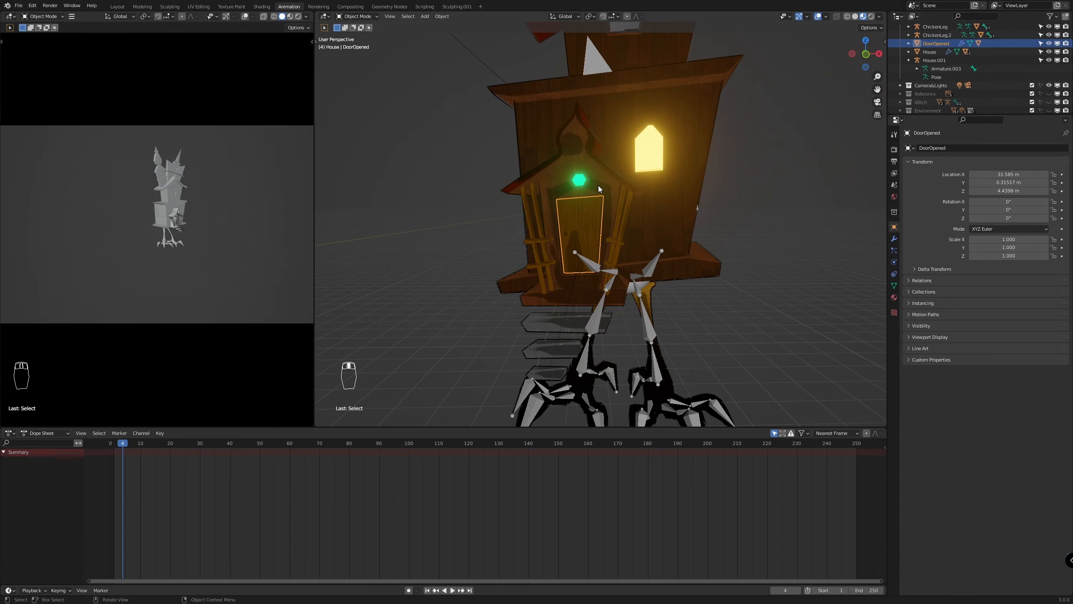
# Clear the parent of the porch object Door and rename it Entrance
pyautogui.click(599, 186)
pyautogui.moveTo(628, 234); pyautogui.dragTo(625, 250, button='middle')
pyautogui.hotkey('alt', 'p')
pyautogui.click(626, 250)
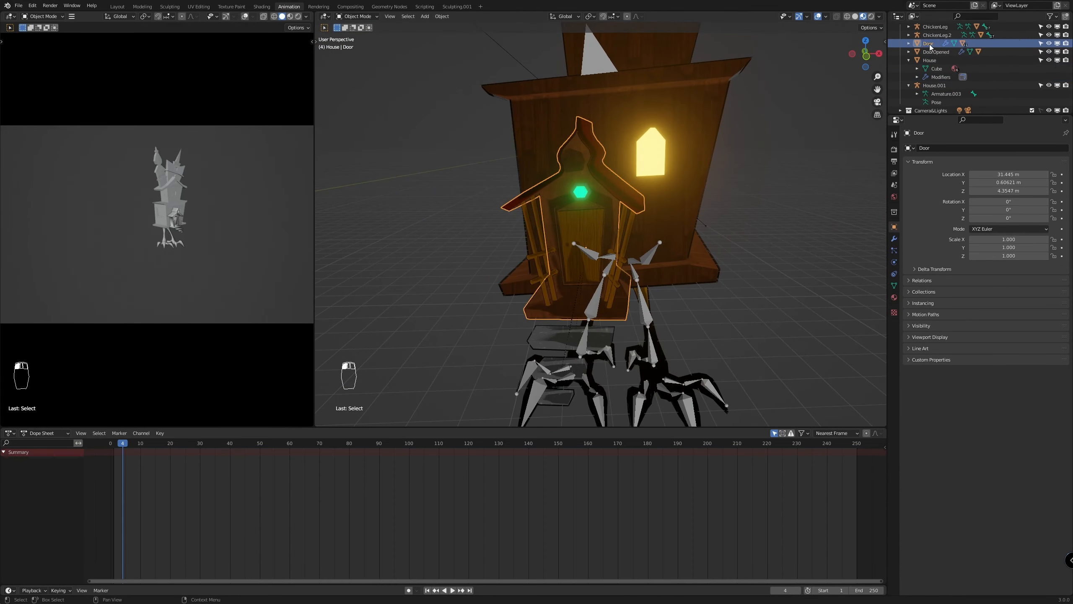
pyautogui.scroll(1, 929, 48)
pyautogui.doubleClick(934, 60)
pyautogui.write('Entrance')
pyautogui.press('Return')
pyautogui.scroll(2, 599, 239)
# Parent the DoorOpened panel to the Entrance object
pyautogui.click(592, 240)
pyautogui.keyDown('shift'); pyautogui.click(616, 242); pyautogui.keyUp('shift')
pyautogui.hotkey('ctrl', 'p')
pyautogui.click(630, 250)
pyautogui.scroll(-4, 630, 250)
# Parent the Entrance object to the House mesh
pyautogui.click(618, 215)
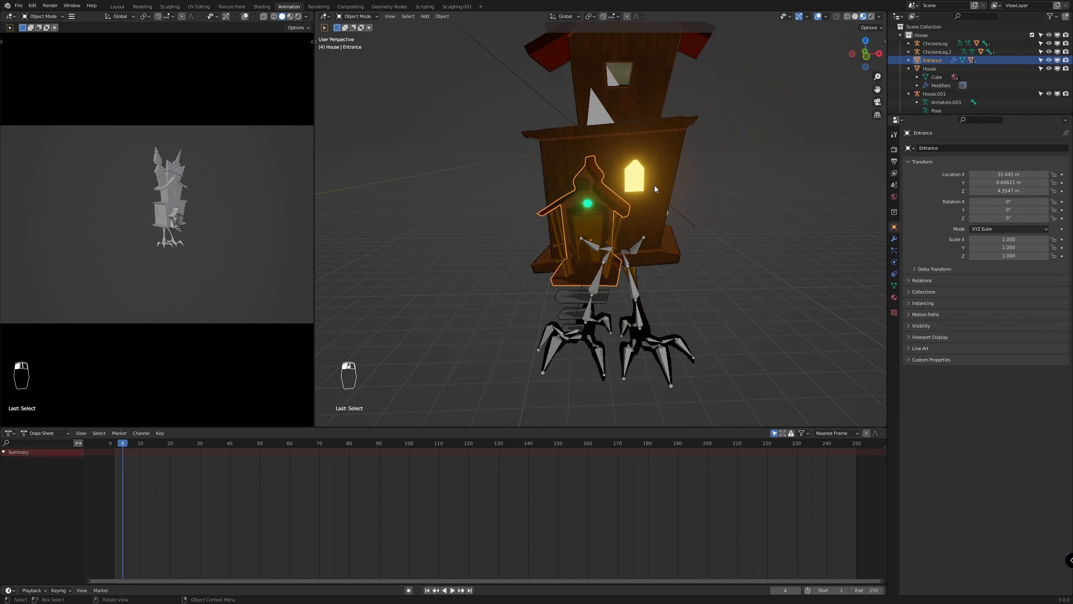
pyautogui.keyDown('shift'); pyautogui.click(624, 147); pyautogui.keyUp('shift')
pyautogui.hotkey('ctrl', 'p')
pyautogui.click(627, 150)
# Switch the viewport to solid shading and parent the House mesh to the House.001 armature
pyautogui.click(600, 148)
pyautogui.press('z')
pyautogui.click(674, 217)
pyautogui.click(624, 157)
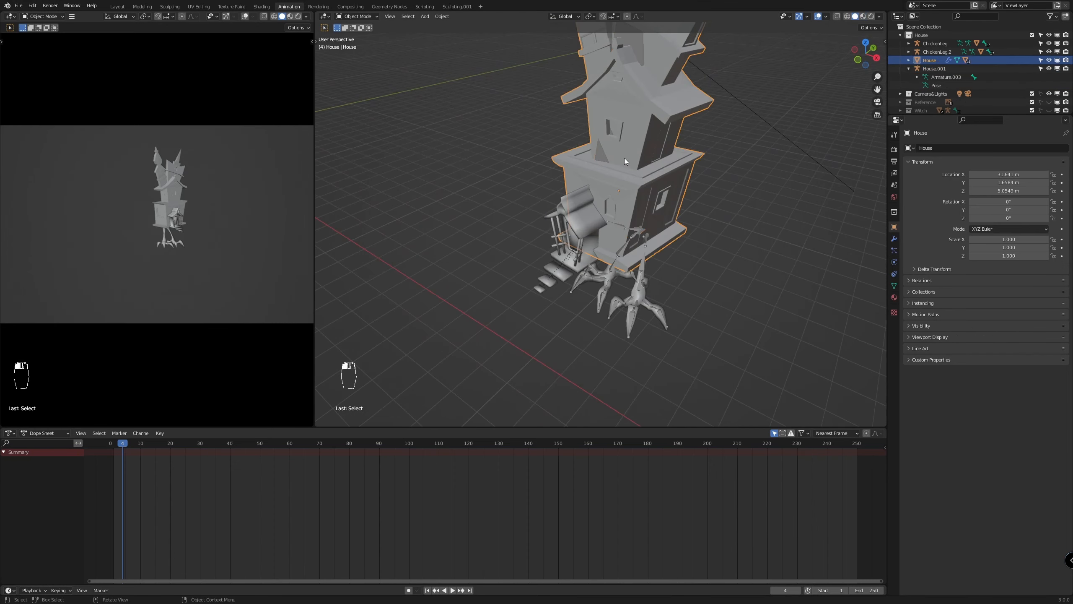
pyautogui.keyDown('shift'); pyautogui.click(597, 153); pyautogui.keyUp('shift')
pyautogui.hotkey('ctrl', 'p')
pyautogui.click(566, 215)
# Try moving the House.001 armature's bone in Pose Mode to test the house parenting
pyautogui.click(616, 100)
pyautogui.hotkey('ctrl', 'Tab')
pyautogui.press('g')
pyautogui.rightClick(658, 191)
# Collapse the House.001 armature's hierarchy and rename the armature HouseTotal
pyautogui.scroll(2, 658, 191)
pyautogui.click(909, 60)
pyautogui.doubleClick(934, 60)
pyautogui.moveTo(936, 60); pyautogui.dragTo(961, 59)
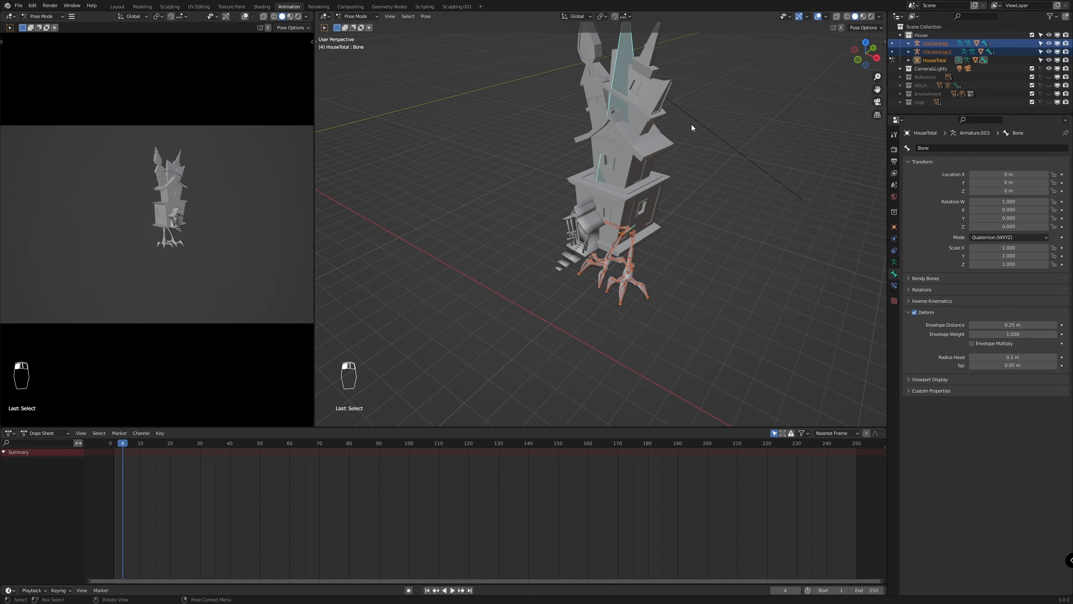
# Return to Object Mode and parent the ChickenLeg and ChickenLeg.2 armatures to the HouseTotal armature using the Bone option
pyautogui.moveTo(656, 104); pyautogui.dragTo(702, 268, button='middle')
pyautogui.scroll(3, 696, 256)
pyautogui.hotkey('ctrl', 'Tab')
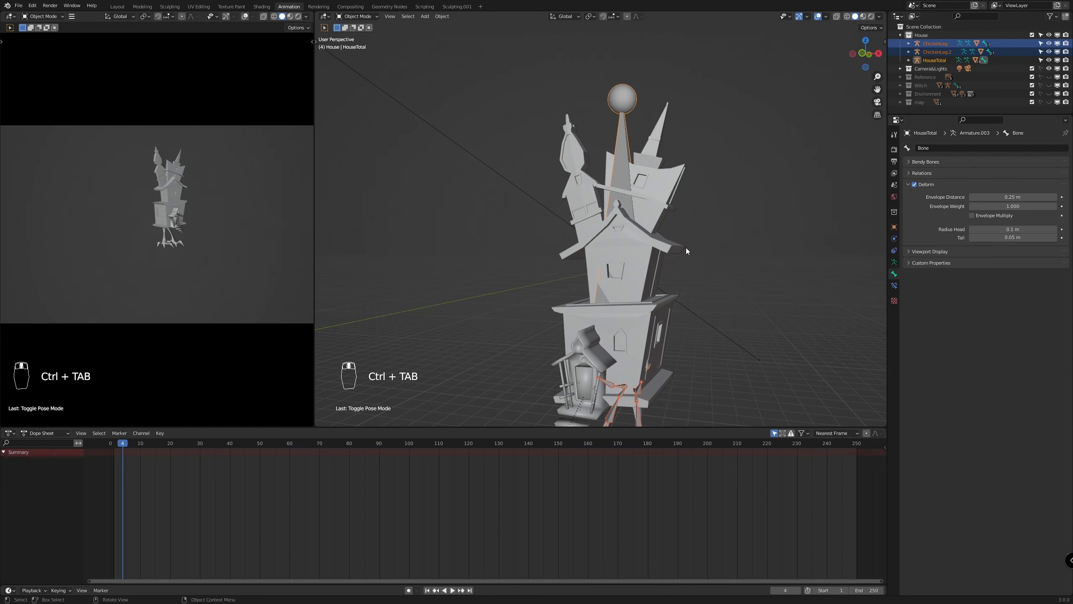
pyautogui.click(727, 264)
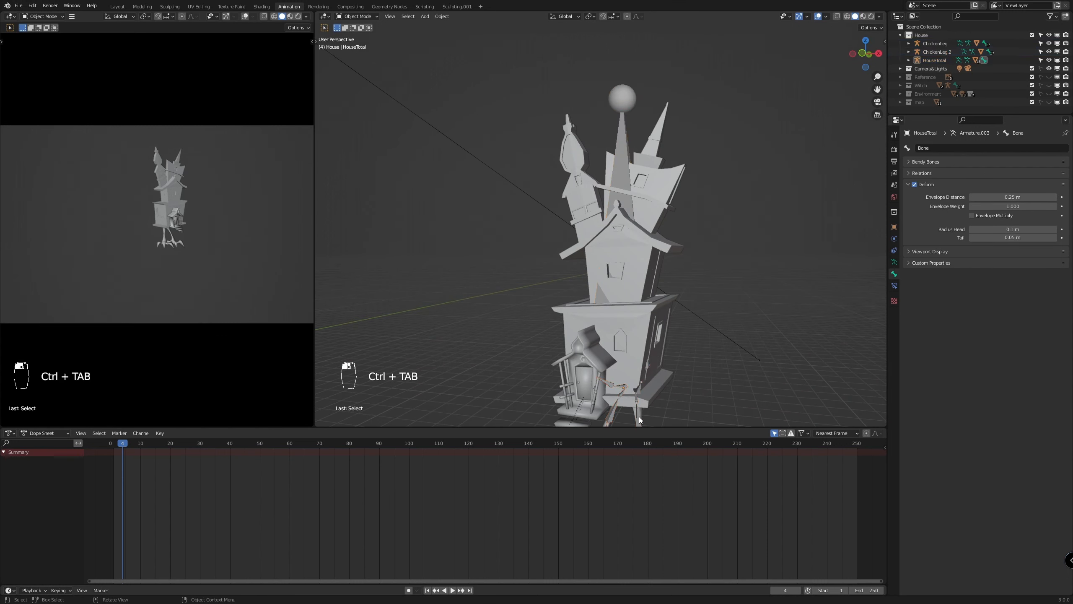
pyautogui.keyDown('shift'); pyautogui.click(613, 419); pyautogui.keyUp('shift')
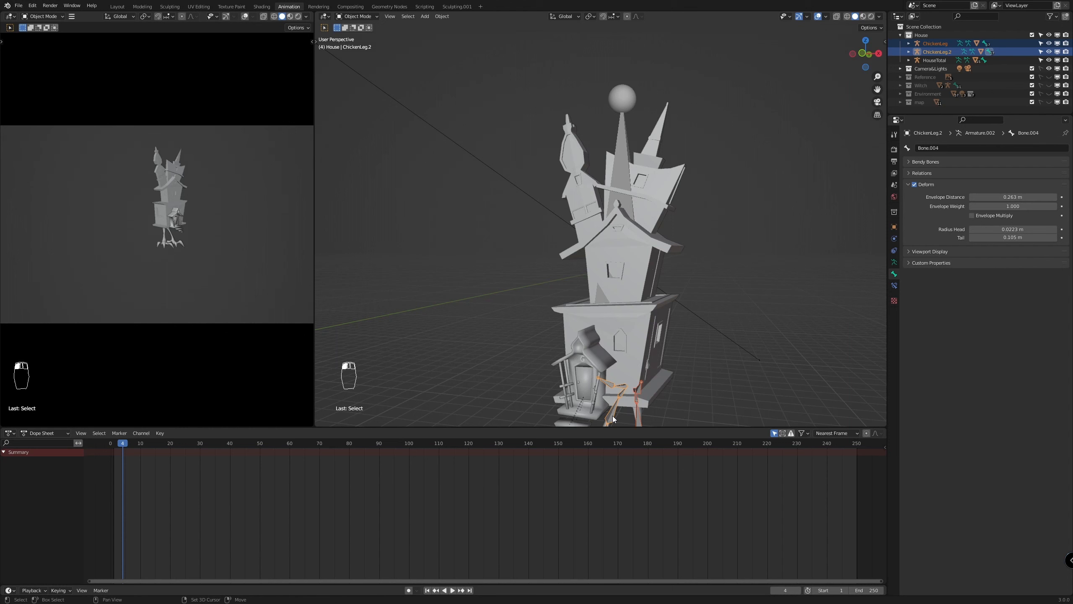
pyautogui.keyDown('shift'); pyautogui.click(621, 157); pyautogui.keyUp('shift')
pyautogui.hotkey('ctrl', 'p')
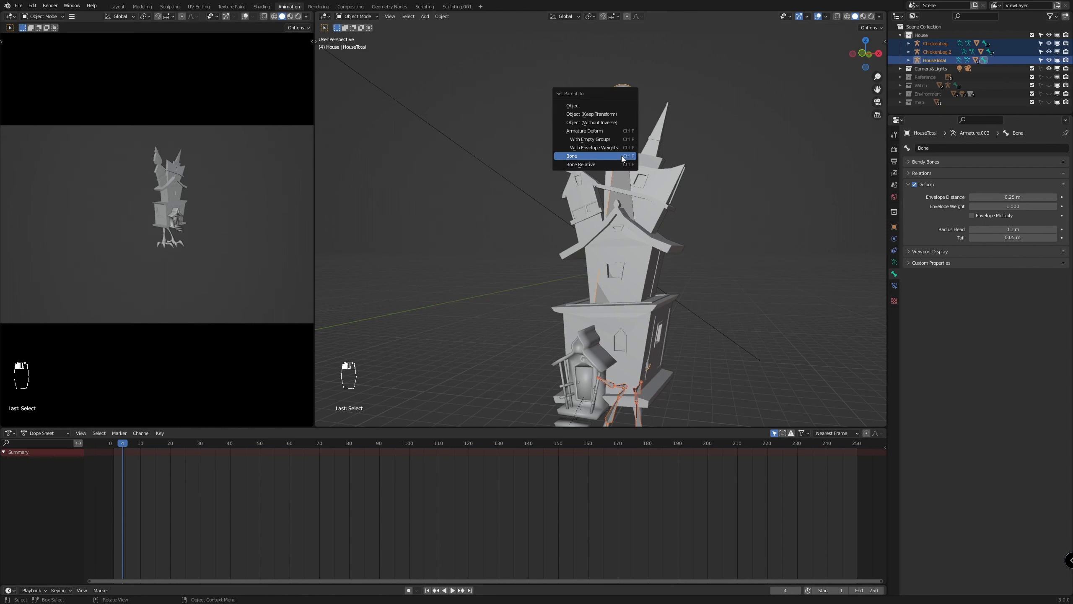
pyautogui.click(621, 156)
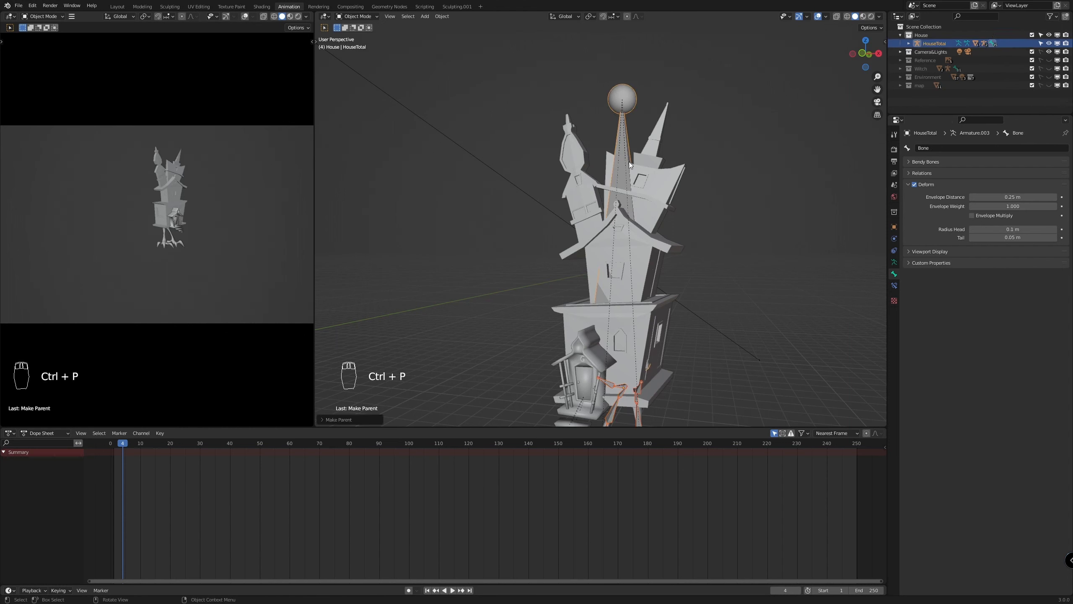
# Try moving the HouseTotal bone upward along the global Z axis in Pose Mode to test the leg parenting
pyautogui.scroll(-3, 655, 190)
pyautogui.scroll(3, 684, 277)
pyautogui.scroll(-1, 692, 288)
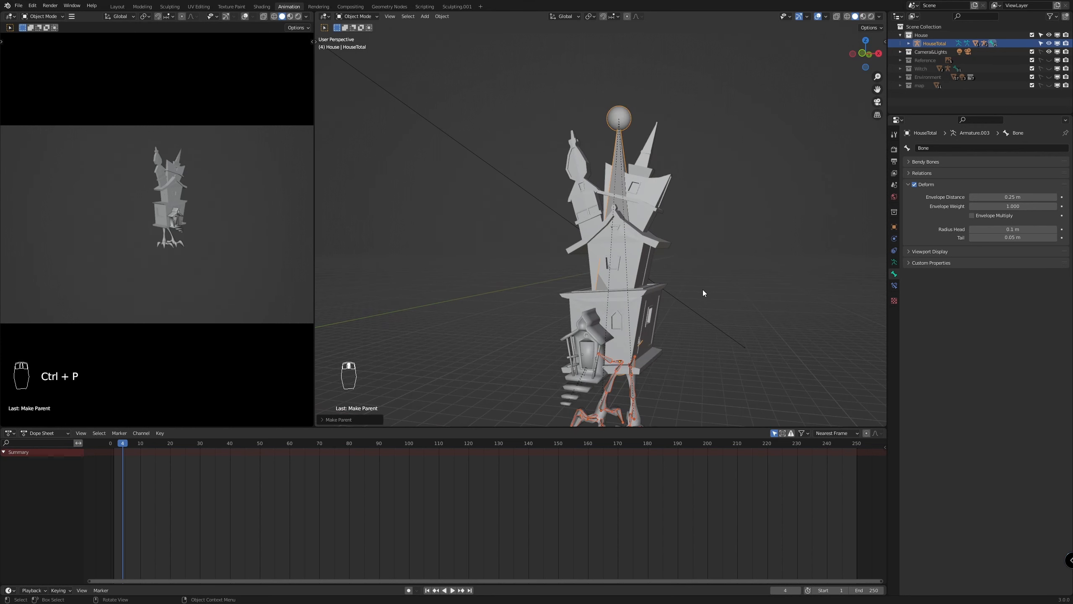
pyautogui.click(703, 289)
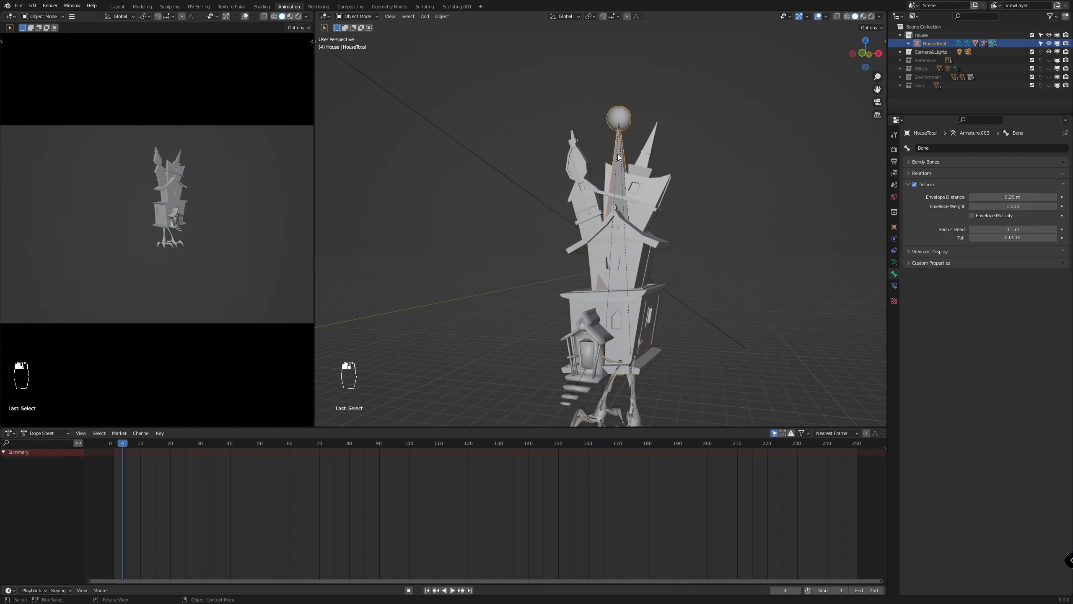
pyautogui.press('Tab')
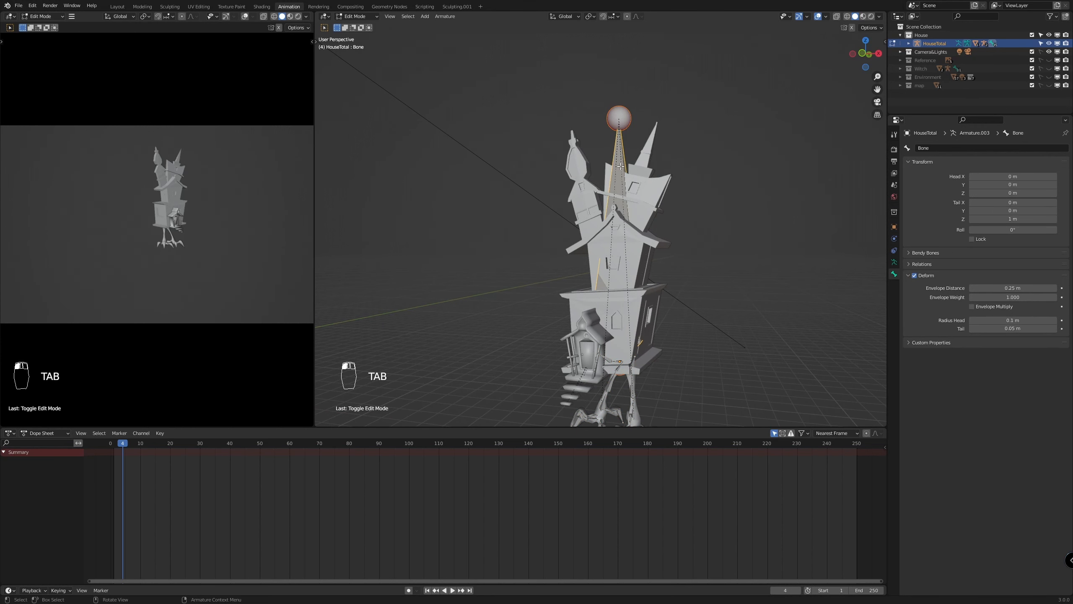
pyautogui.press('Tab')
pyautogui.hotkey('ctrl', 'Tab')
pyautogui.press('g')
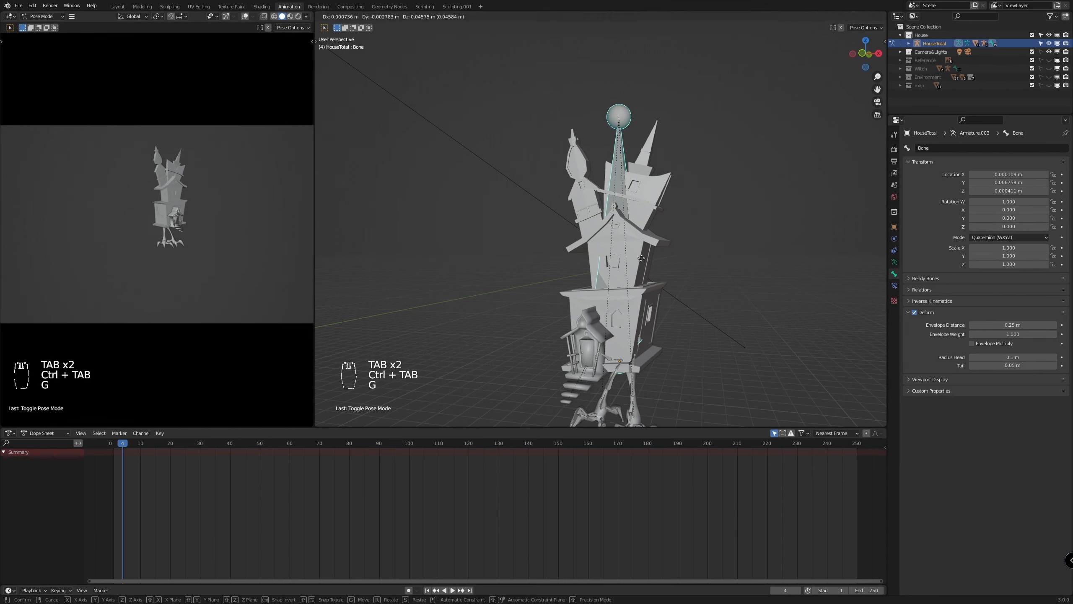
pyautogui.press('z')
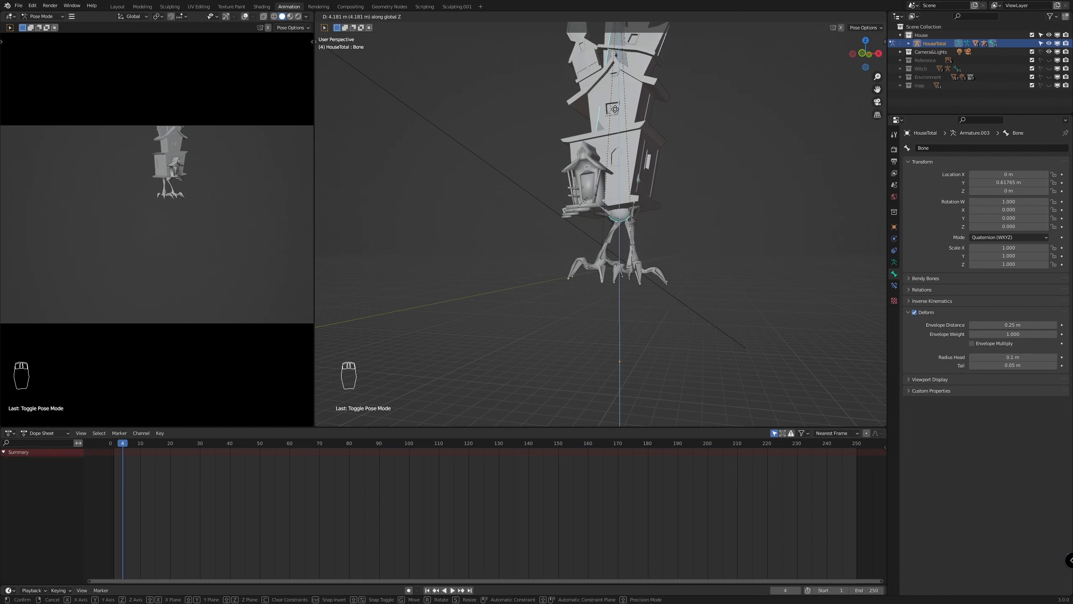
pyautogui.rightClick(615, 111)
pyautogui.scroll(-4, 694, 274)
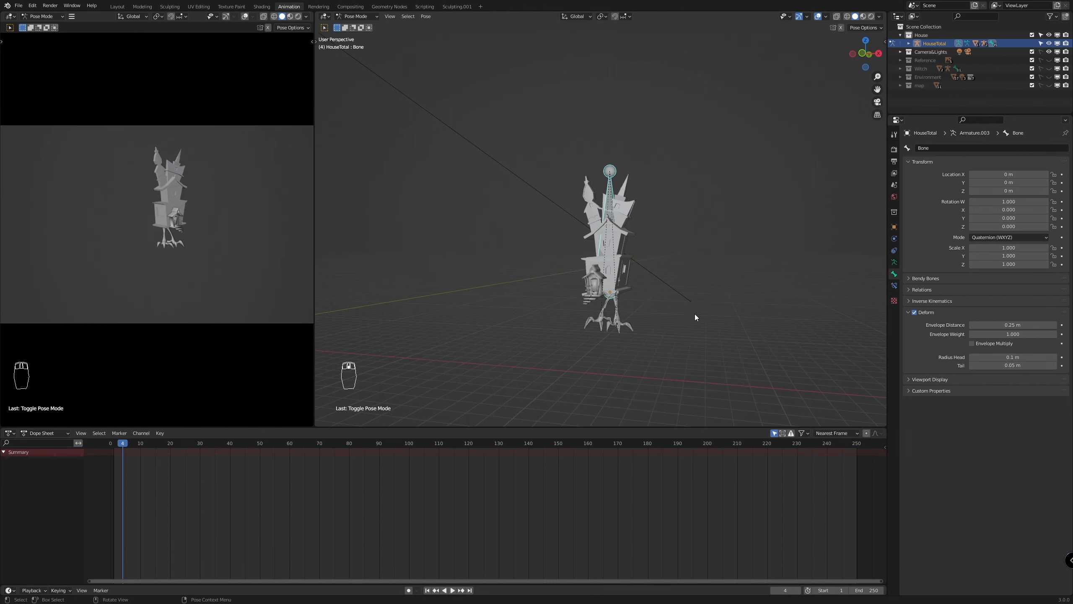
# Try rotating the HouseTotal bone to test how the chicken legs follow the house
pyautogui.scroll(4, 694, 321)
pyautogui.keyDown('shift'); pyautogui.moveTo(684, 375); pyautogui.dragTo(652, 223, button='middle'); pyautogui.keyUp('shift')
pyautogui.scroll(6, 654, 245)
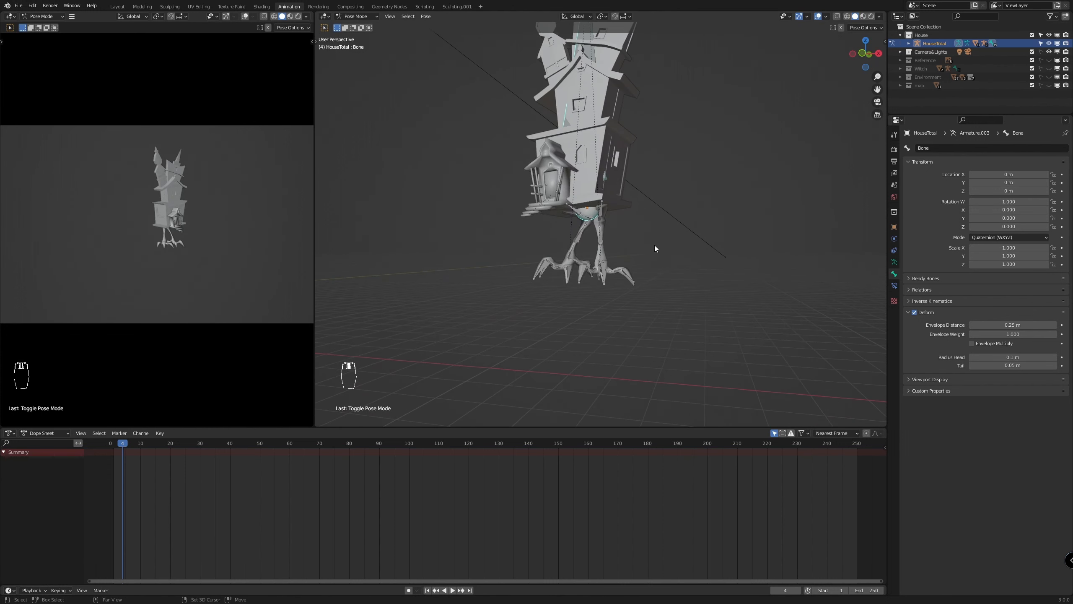
pyautogui.scroll(-5, 685, 275)
pyautogui.press('r')
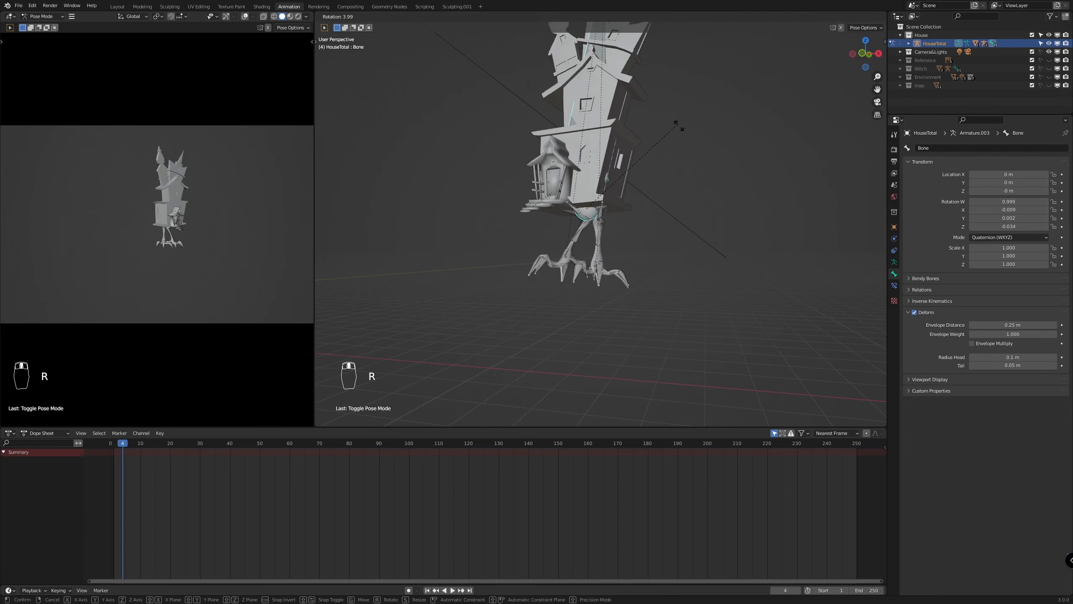
pyautogui.rightClick(605, 142)
pyautogui.scroll(-2, 621, 169)
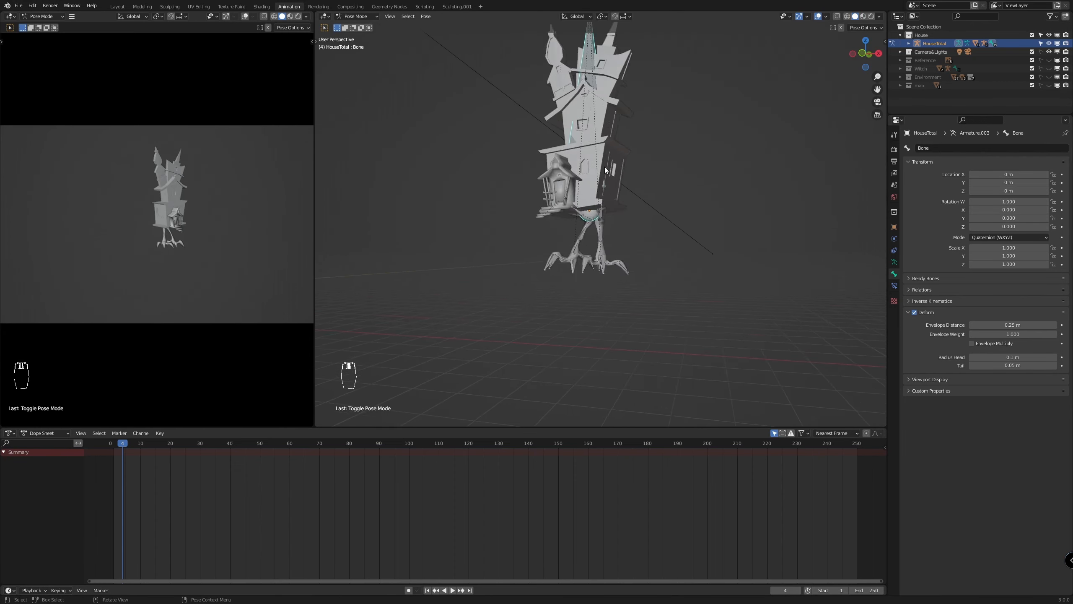
pyautogui.scroll(2, 633, 182)
pyautogui.keyDown('shift'); pyautogui.moveTo(637, 187); pyautogui.dragTo(668, 264, button='middle'); pyautogui.keyUp('shift')
# Undo the bone parenting and parent both chicken-leg armatures to HouseTotal with Object (Keep Transform)
pyautogui.hotkey('ctrl', 'z')
pyautogui.hotkey('ctrl', 'z')
pyautogui.hotkey('ctrl', 'z')
pyautogui.hotkey('ctrl', 'z')
pyautogui.hotkey('ctrl', 'z')
pyautogui.hotkey('ctrl', 'z')
pyautogui.hotkey('ctrl', 'p')
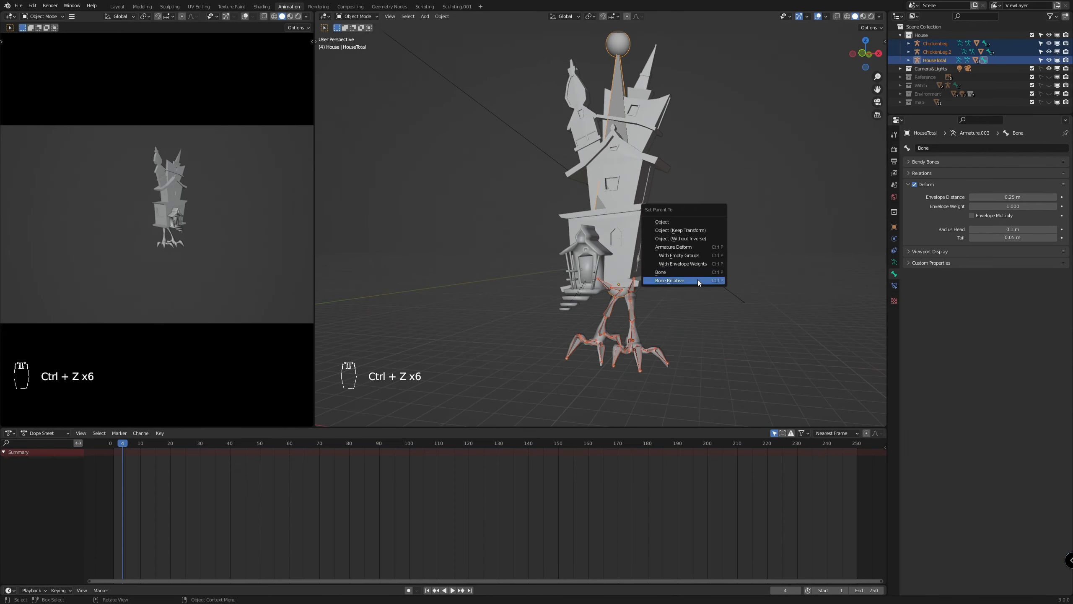
pyautogui.click(680, 228)
# Try rotating the HouseTotal bone in Pose Mode, and undo the rotation together with the Keep Transform parenting
pyautogui.hotkey('ctrl', 'Tab')
pyautogui.press('r')
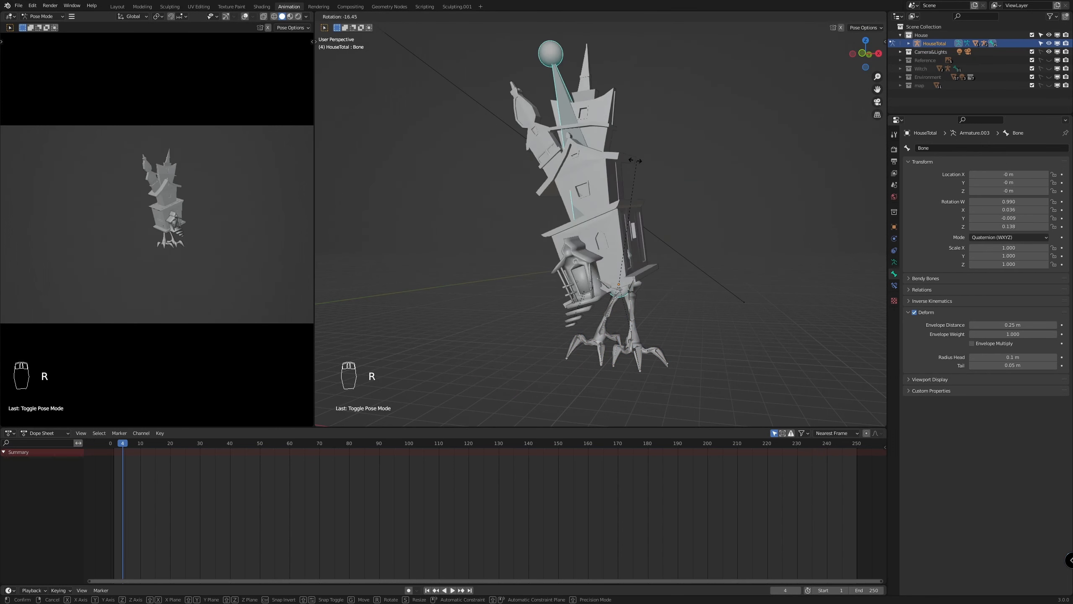
pyautogui.hotkey('ctrl', 'z')
pyautogui.hotkey('ctrl', 'z')
pyautogui.hotkey('ctrl', 'z')
pyautogui.hotkey('ctrl', 'z')
pyautogui.scroll(1, 594, 141)
# Put the HouseTotal and both chicken-leg armatures into Pose Mode and parent the legs to the HouseTotal bone
pyautogui.hotkey('ctrl', 'Tab')
pyautogui.keyDown('shift'); pyautogui.click(595, 139); pyautogui.keyUp('shift')
pyautogui.hotkey('ctrl', 'Tab')
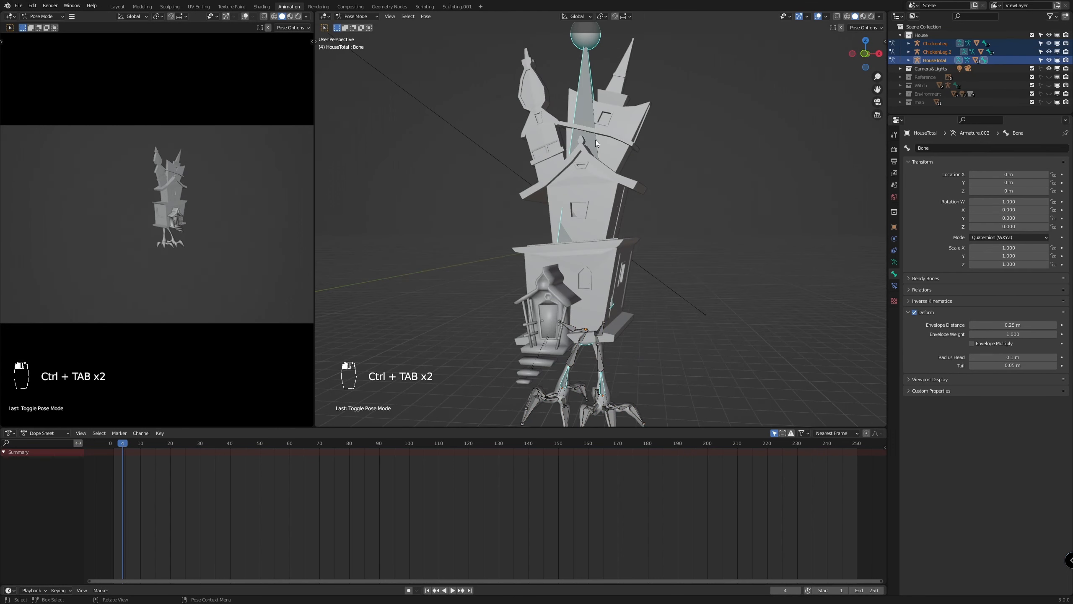
pyautogui.hotkey('ctrl', 'p')
pyautogui.click(595, 140)
pyautogui.scroll(-1, 581, 131)
# Try moving the ChickenLeg armature's bone along the global Z axis, and undo the move
pyautogui.click(569, 123)
pyautogui.click(604, 364)
pyautogui.press('g')
pyautogui.press('z')
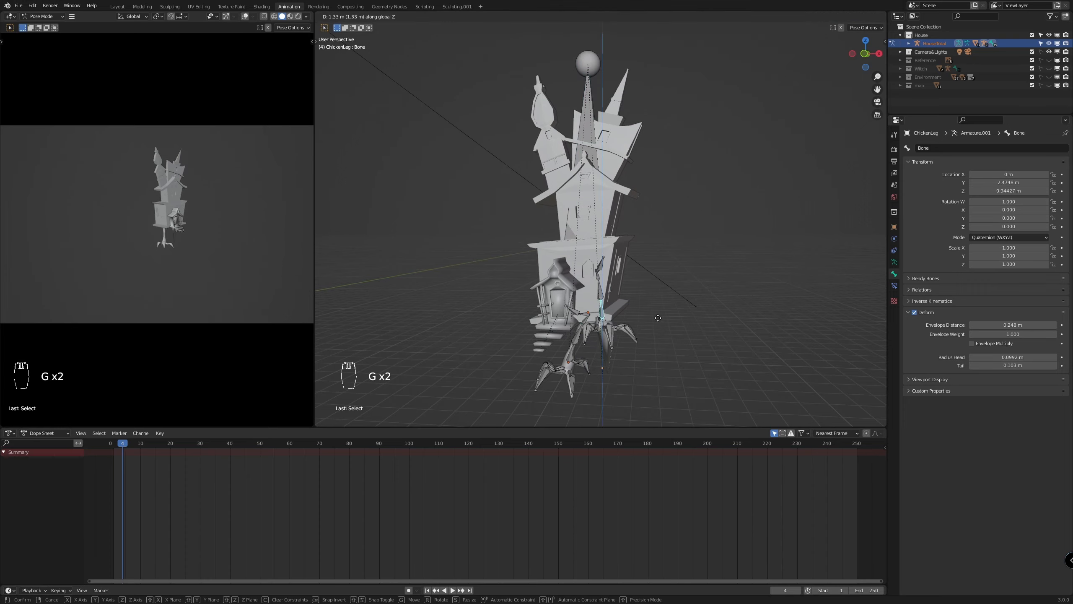
pyautogui.click(644, 400)
pyautogui.scroll(4, 648, 395)
pyautogui.moveTo(676, 389); pyautogui.dragTo(717, 364, button='middle')
pyautogui.hotkey('ctrl', 'z')
# Try rotating bones of the rig, including the HouseTotal bone, to test that the house and legs turn together
pyautogui.click(546, 274)
pyautogui.press('r')
pyautogui.rightClick(718, 338)
pyautogui.scroll(-5, 717, 364)
pyautogui.click(604, 177)
pyautogui.press('r')
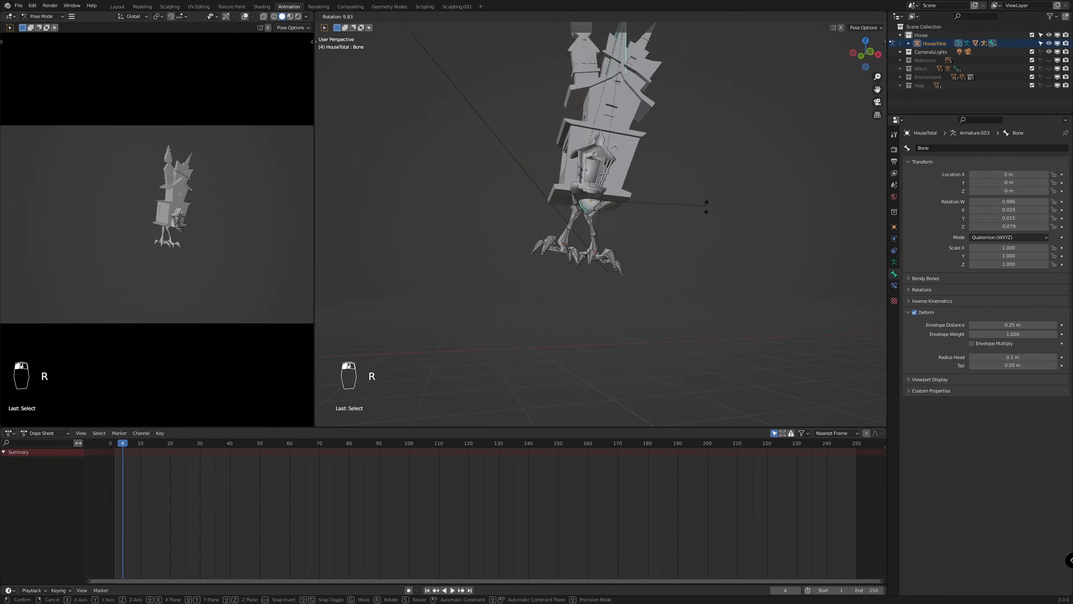
pyautogui.rightClick(740, 249)
pyautogui.scroll(-3, 731, 271)
pyautogui.moveTo(722, 296); pyautogui.dragTo(662, 322, button='middle')
pyautogui.scroll(3, 662, 322)
# Return to Object Mode and make the Witch and Environment collections visible
pyautogui.hotkey('ctrl', 'Tab')
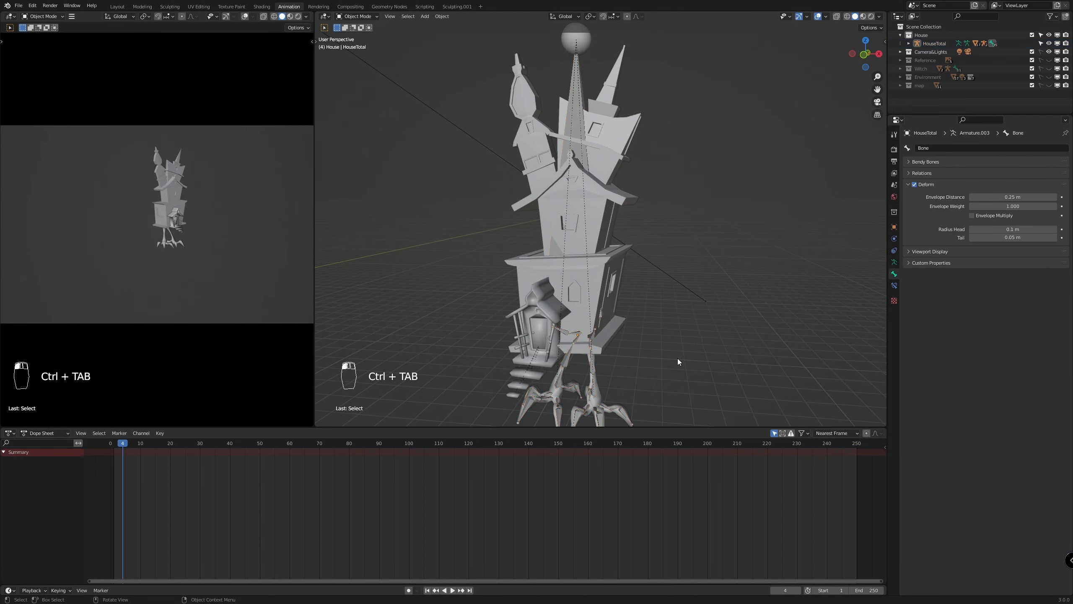
pyautogui.press('KP_1')
pyautogui.moveTo(1049, 68); pyautogui.dragTo(1049, 87)
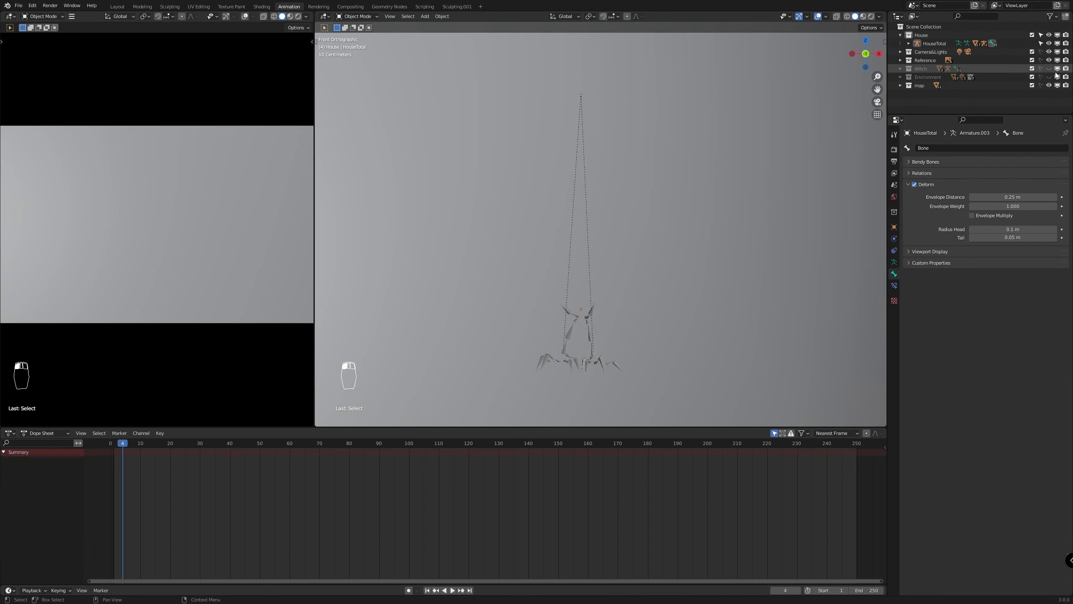
pyautogui.click(1050, 85)
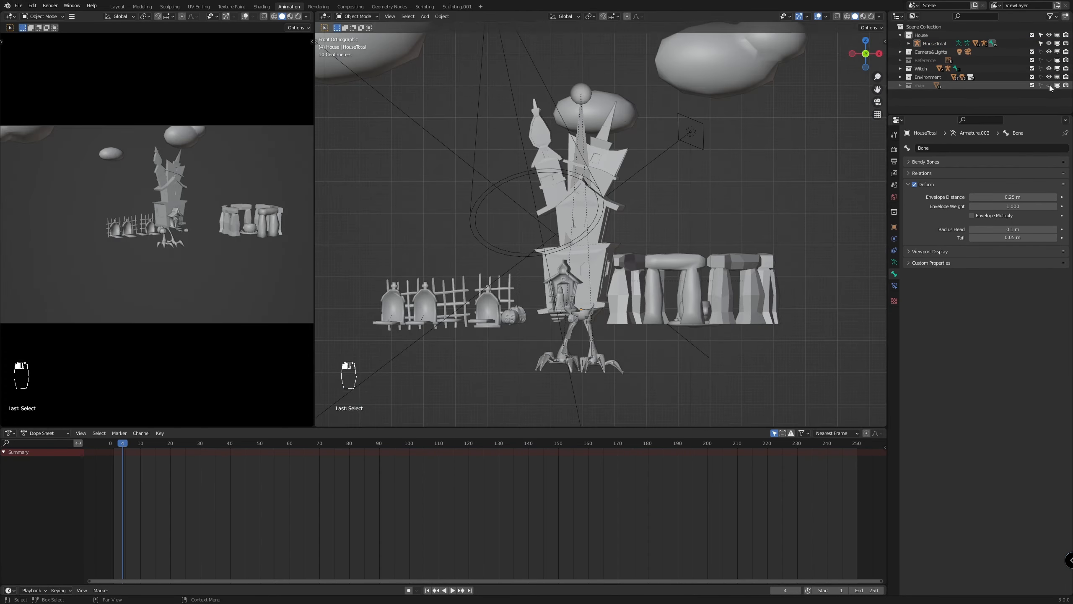
pyautogui.moveTo(703, 374); pyautogui.dragTo(705, 372, button='middle')
# Preview the scene in Material Preview shading without viewport overlays and save the file
pyautogui.click(818, 17)
pyautogui.scroll(-3, 679, 240)
pyautogui.moveTo(679, 240); pyautogui.dragTo(699, 250, button='middle')
pyautogui.press('z')
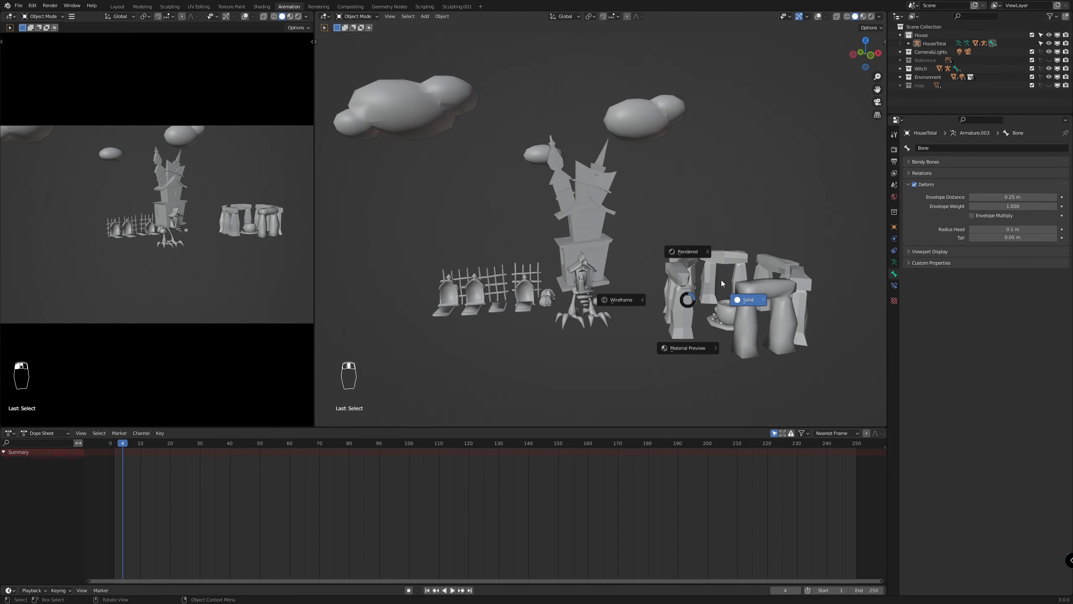
pyautogui.click(689, 346)
pyautogui.moveTo(653, 364); pyautogui.dragTo(659, 338, button='middle')
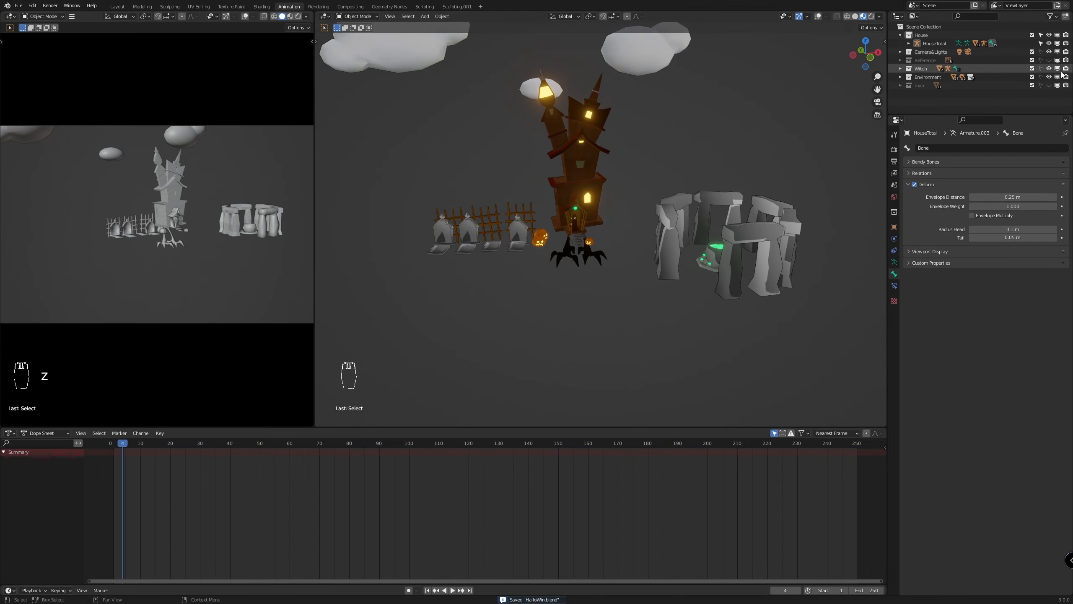
# Show the map collection and inspect the witch standing at the house entrance
pyautogui.click(1049, 85)
pyautogui.scroll(5, 566, 301)
pyautogui.moveTo(596, 248); pyautogui.dragTo(695, 298, button='middle')
pyautogui.scroll(-8, 692, 305)
pyautogui.scroll(8, 679, 301)
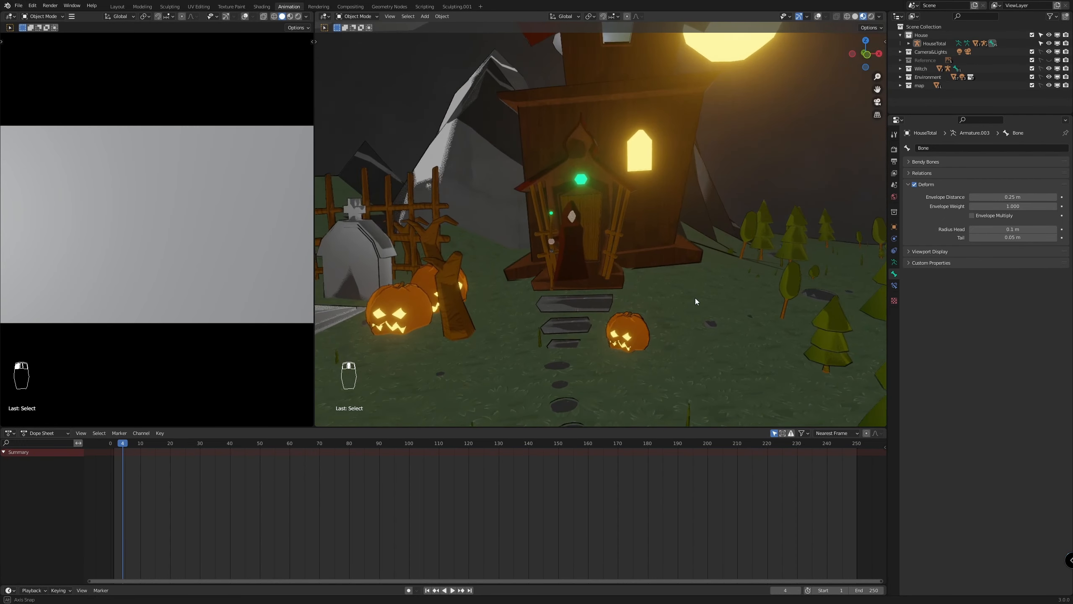
pyautogui.scroll(2, 695, 298)
pyautogui.scroll(4, 616, 283)
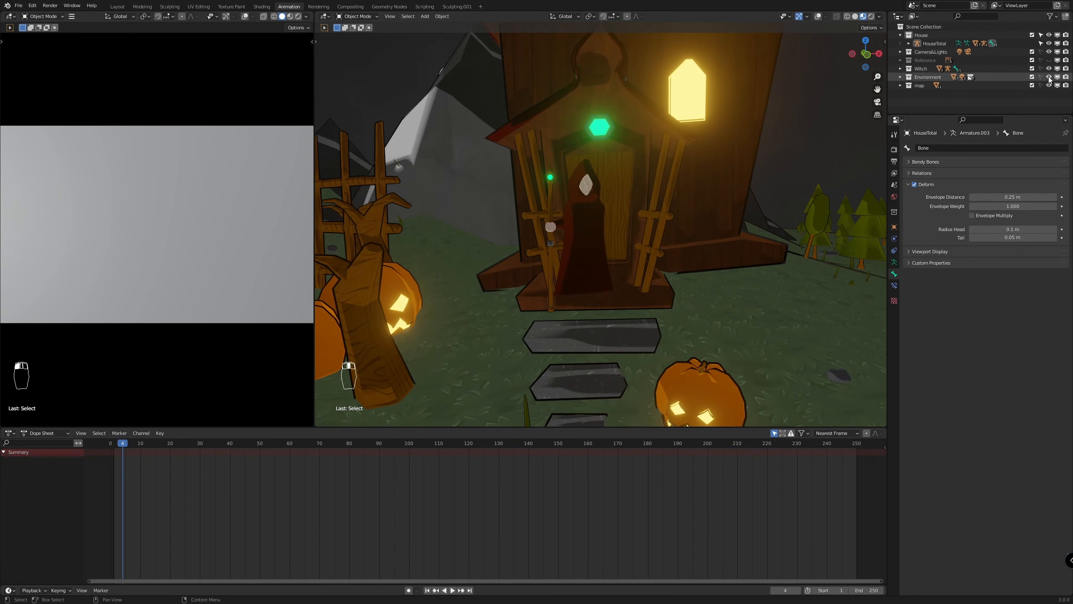
# Switch the viewport to Solid shading and turn the viewport overlays back on
pyautogui.press('z')
pyautogui.click(688, 281)
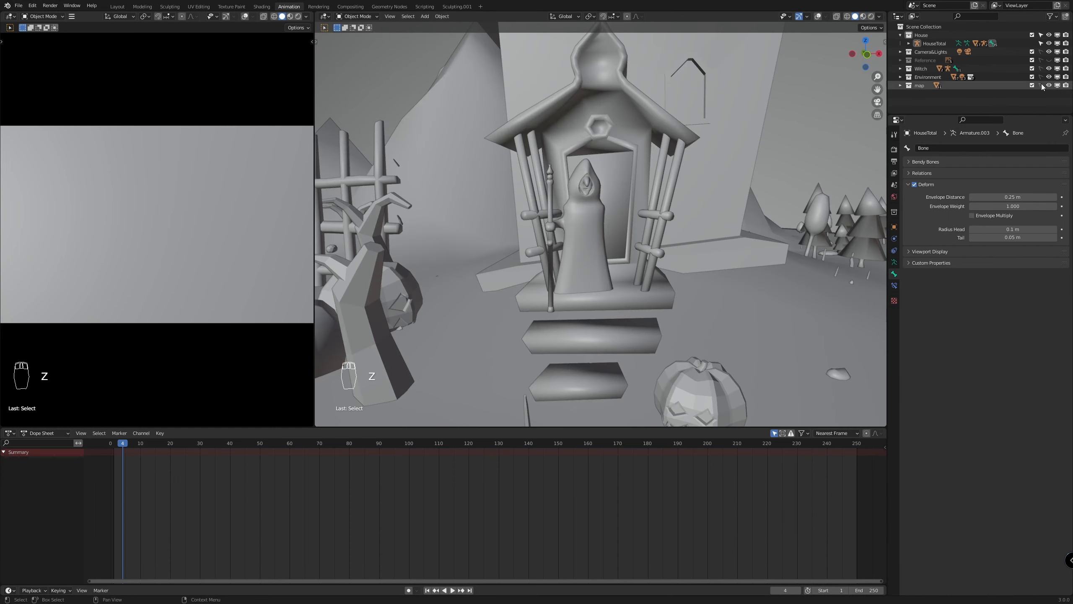
pyautogui.click(929, 51)
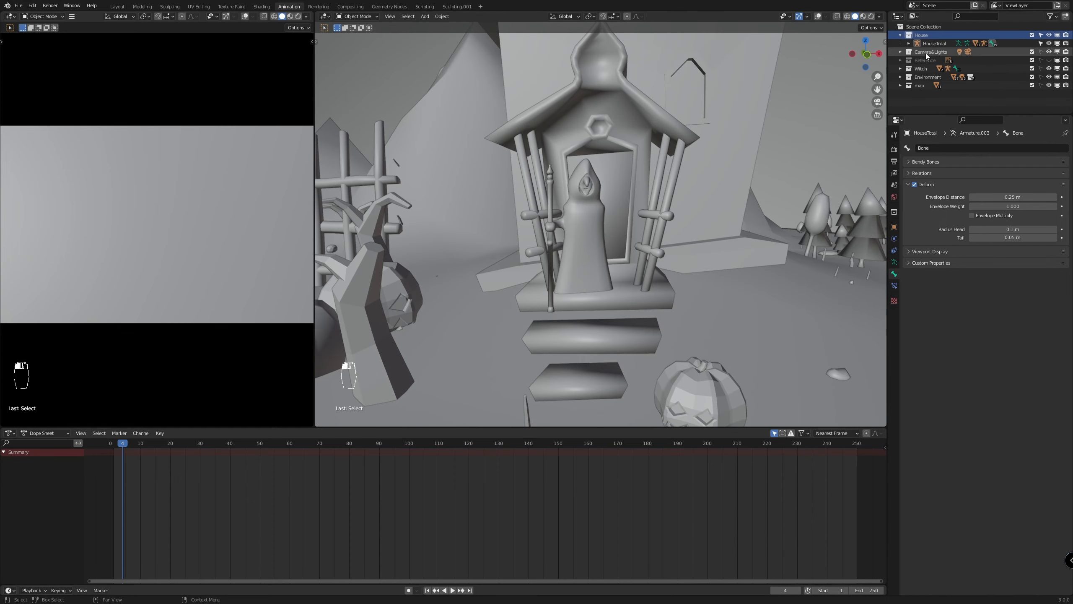
pyautogui.click(582, 240)
pyautogui.click(820, 18)
pyautogui.moveTo(642, 207)
pyautogui.mouseDown(button='middle')
pyautogui.moveTo(638, 226)
pyautogui.moveTo(592, 230)
pyautogui.moveTo(646, 217)
pyautogui.moveTo(629, 217)
pyautogui.mouseUp(button='middle')
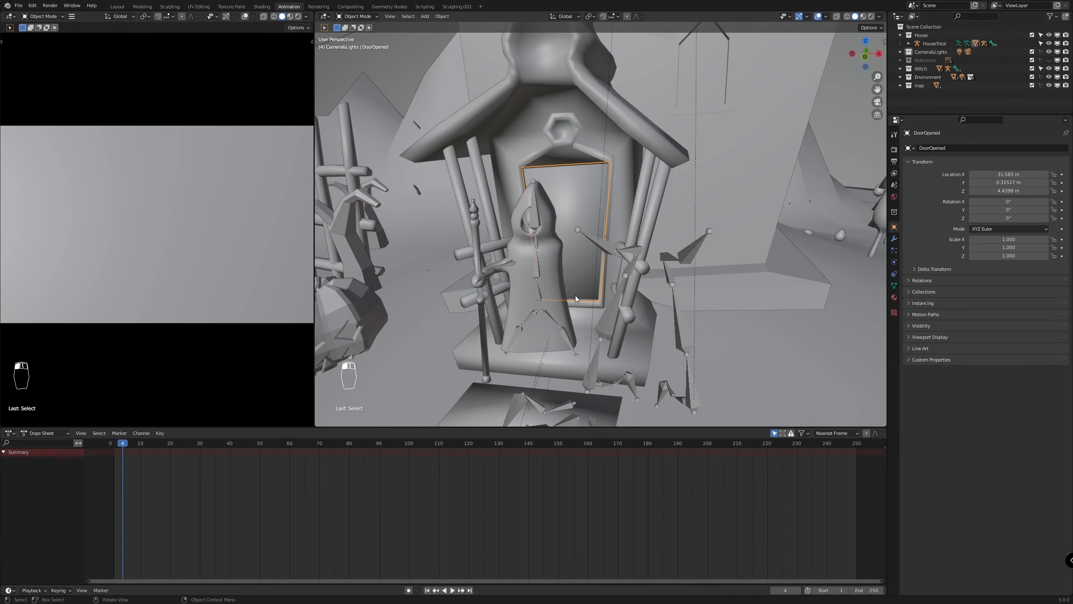
# Turn off the In Front display for the ChickenLeg.2 and ChickenLeg armatures, and collapse the HouseTotal hierarchy
pyautogui.scroll(-5, 709, 308)
pyautogui.moveTo(711, 309); pyautogui.dragTo(661, 331, button='middle')
pyautogui.click(661, 331)
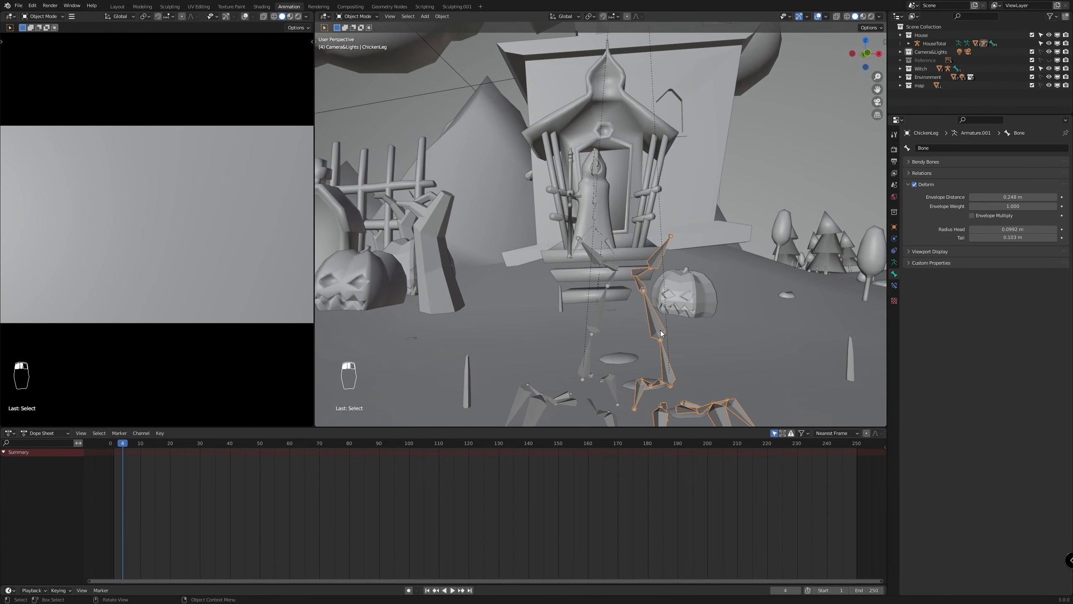
pyautogui.click(931, 43)
pyautogui.click(895, 262)
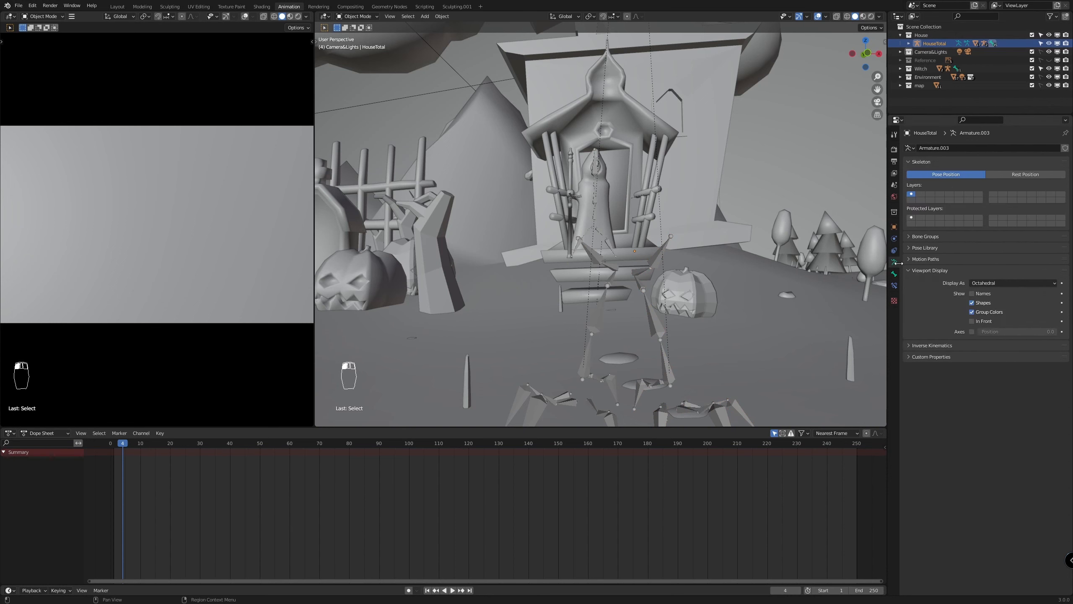
pyautogui.click(909, 44)
pyautogui.click(943, 69)
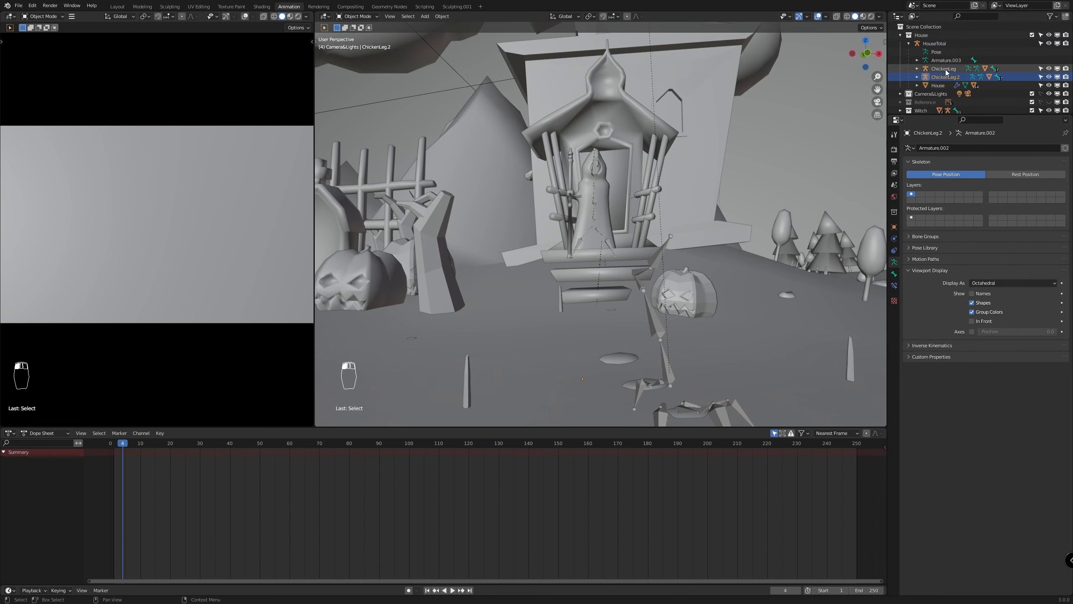
pyautogui.scroll(4, 706, 292)
pyautogui.moveTo(706, 292); pyautogui.dragTo(706, 305, button='middle')
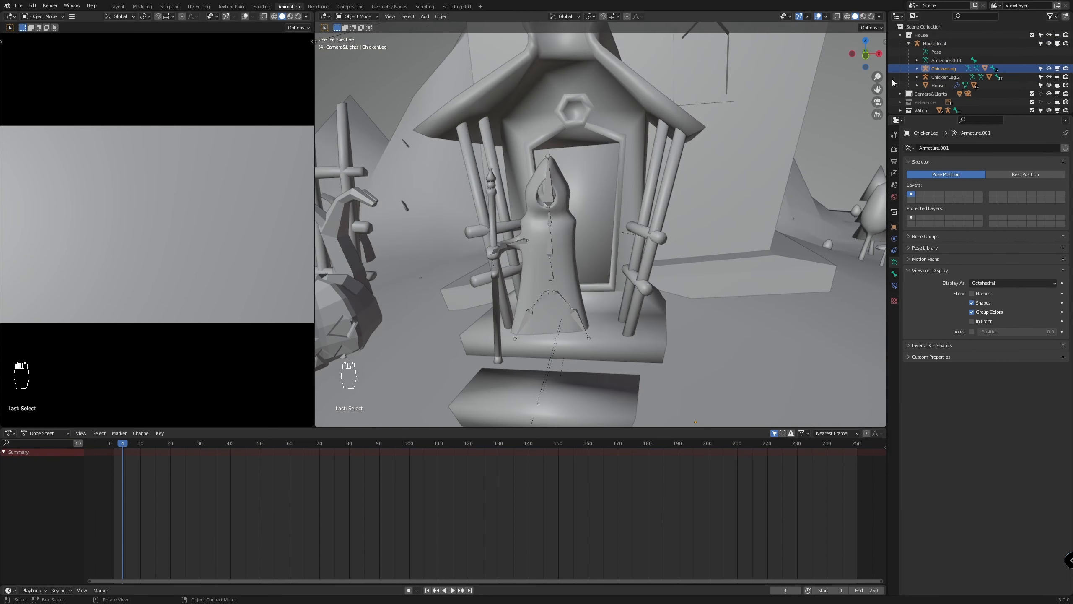
pyautogui.click(908, 43)
# Move the playhead to frame 1 and show the scene in the front orthographic view
pyautogui.moveTo(541, 259); pyautogui.dragTo(523, 271, button='middle')
pyautogui.click(427, 590)
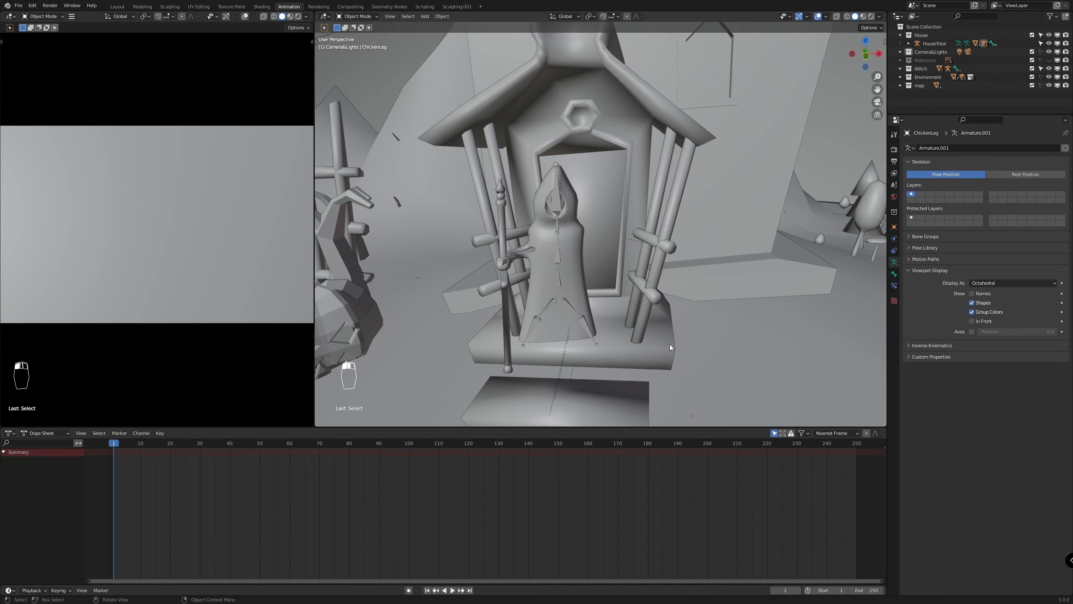
pyautogui.press('KP_1')
pyautogui.scroll(5, 667, 339)
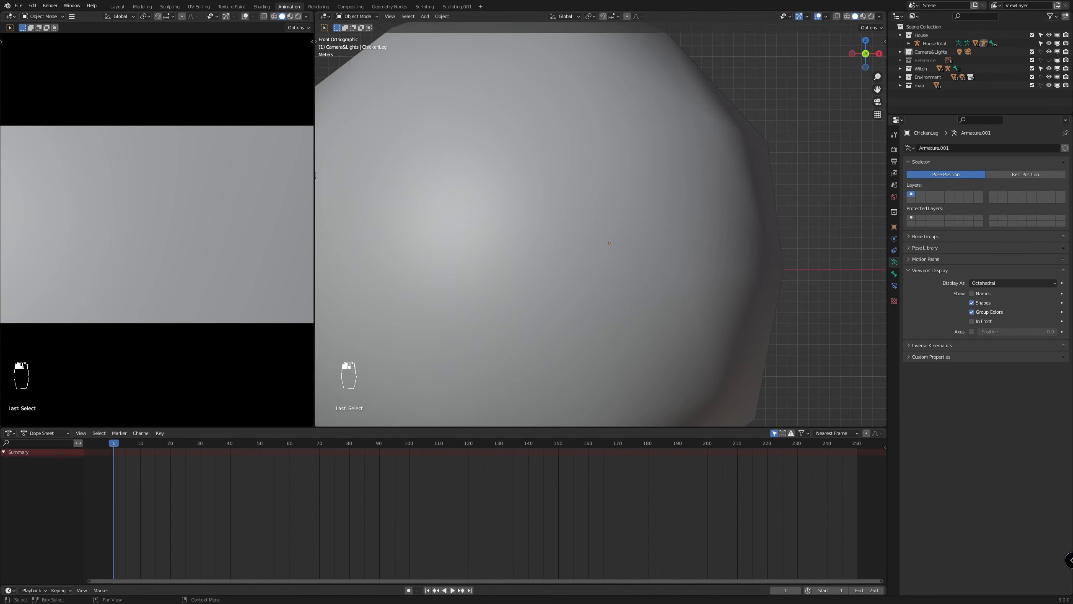
# Rename the large enclosing sphere Icosphere.002 as fog and the small sphere Icosphere.001 as moon
pyautogui.click(610, 247)
pyautogui.doubleClick(937, 104)
pyautogui.write('fog')
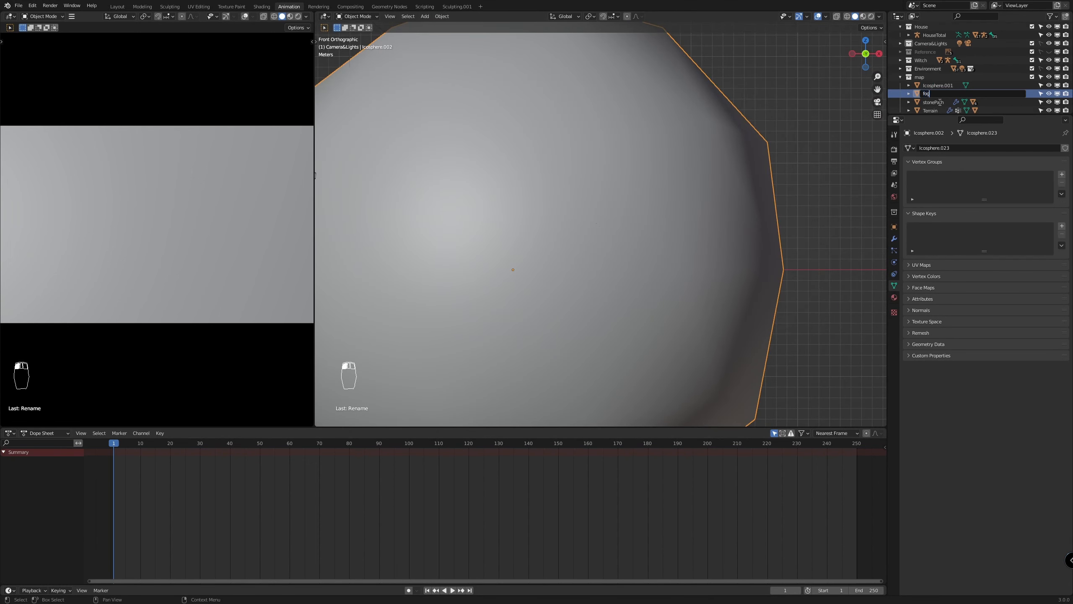
pyautogui.press('Return')
pyautogui.click(933, 96)
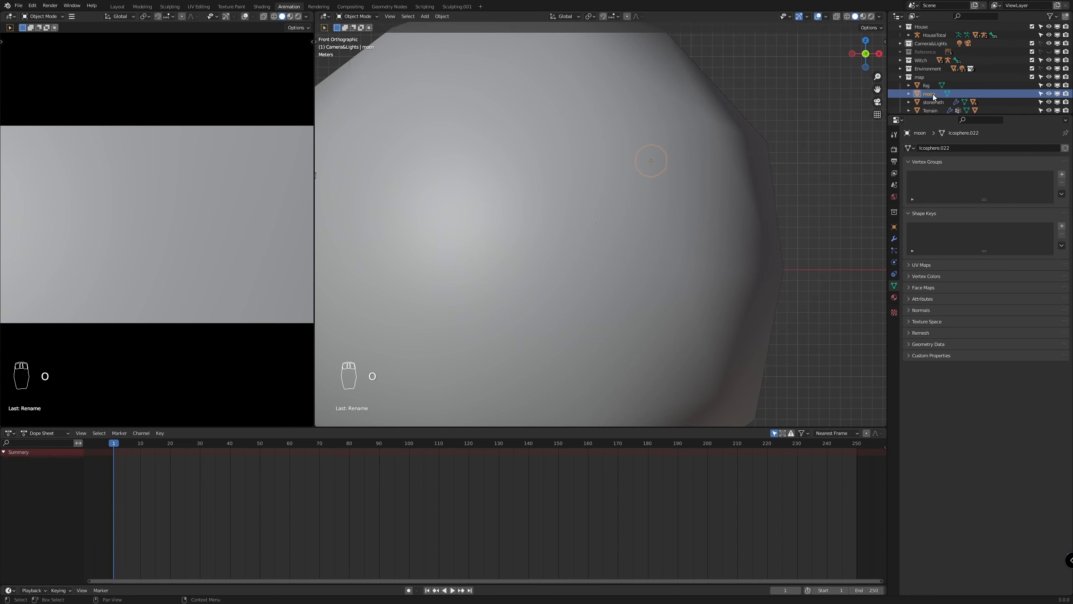
# Hide the fog object and bring the witch in the house doorway into close view
pyautogui.click(1048, 86)
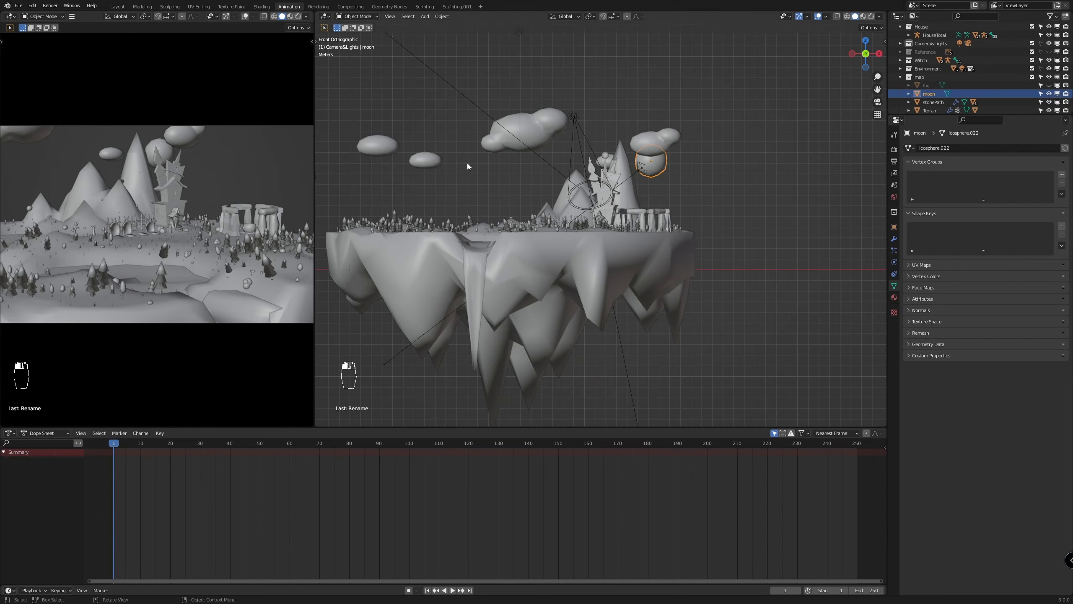
pyautogui.scroll(8, 469, 164)
pyautogui.moveTo(492, 171); pyautogui.dragTo(535, 187, button='middle')
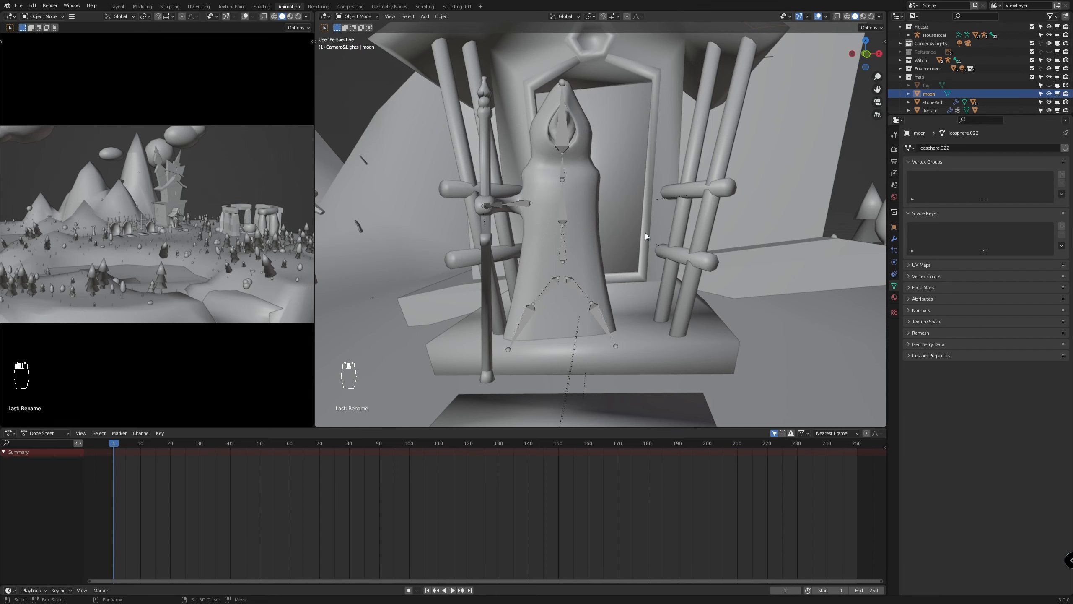
pyautogui.moveTo(645, 233); pyautogui.dragTo(657, 239, button='middle')
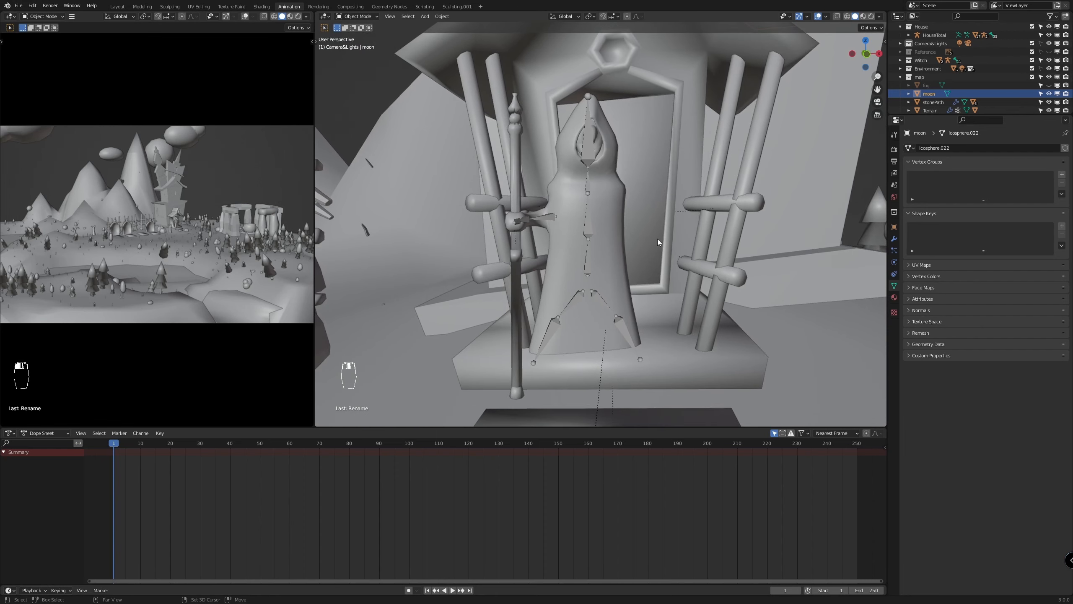